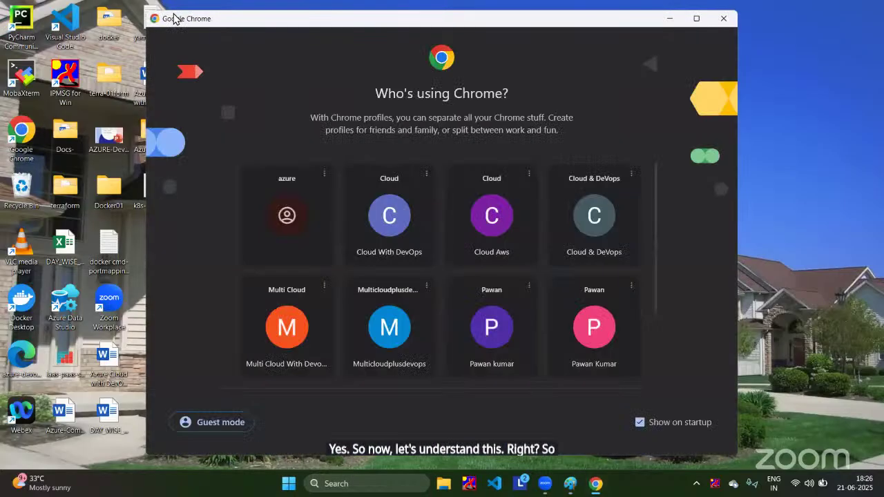
Step: Open Chrome in the personal profile, go to github.com and skip 2FA to reach the dashboard
{"action": "left_click", "coordinate": [692, 58]}
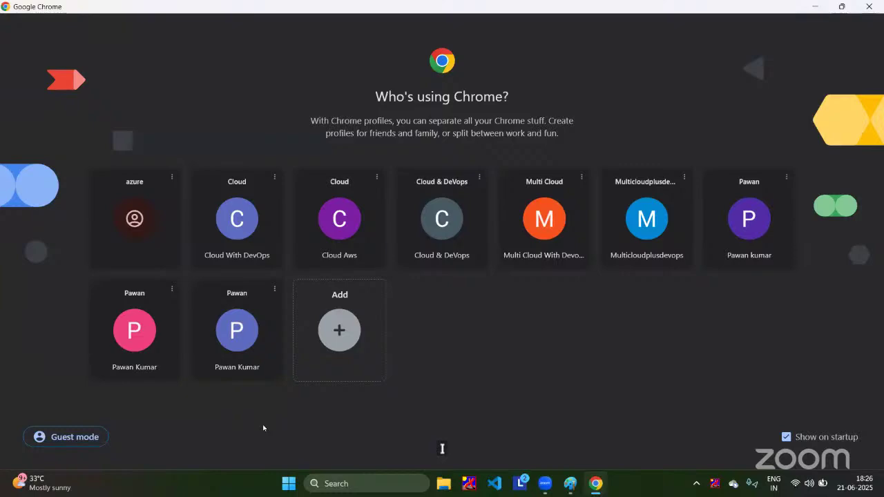
{"action": "left_click", "coordinate": [290, 330]}
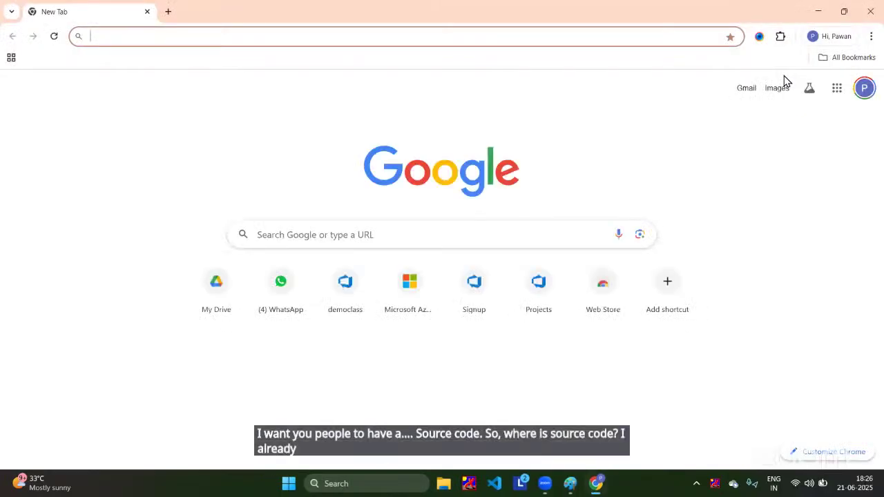
{"action": "type", "text": "git"}
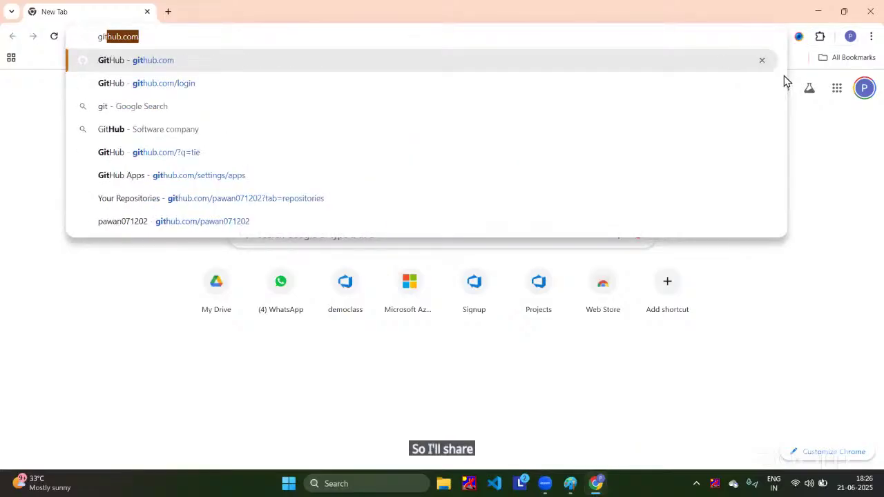
{"action": "key", "text": "Return"}
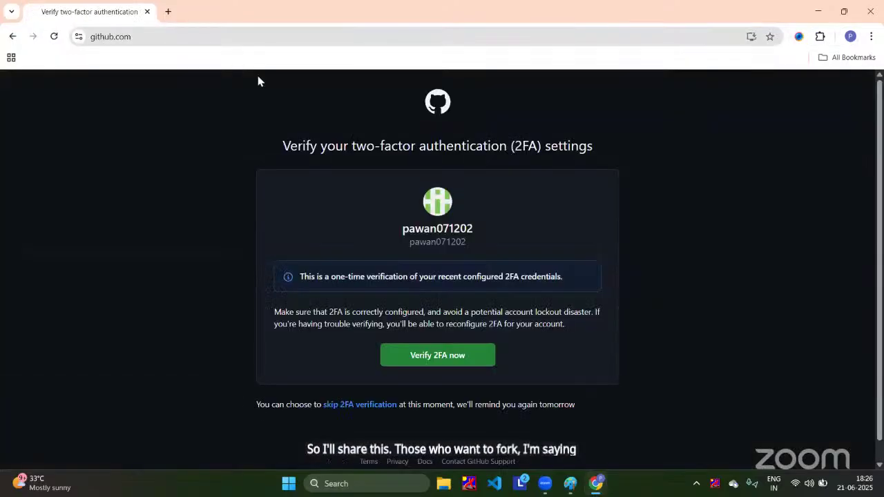
{"action": "left_click", "coordinate": [359, 405]}
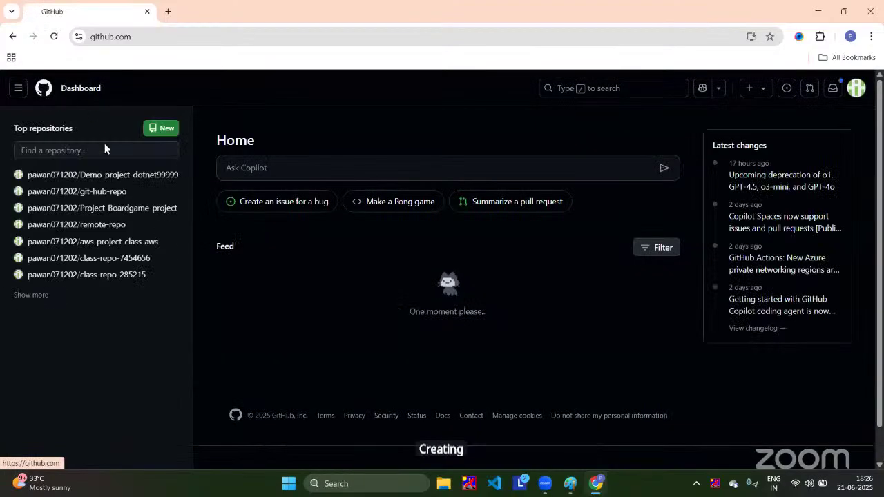
Step: Open Demo-project-dotnet99999 and copy its HTTPS clone URL from the Code dropdown
{"action": "left_click", "coordinate": [120, 176]}
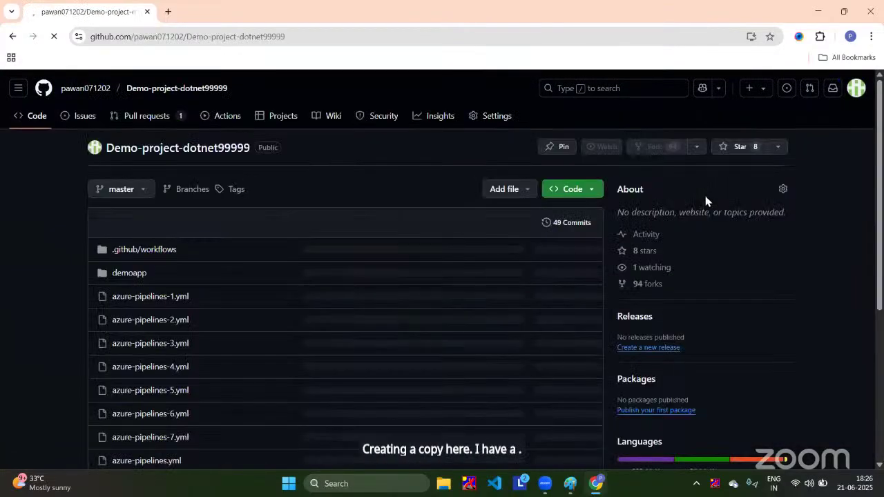
{"action": "left_click", "coordinate": [596, 191]}
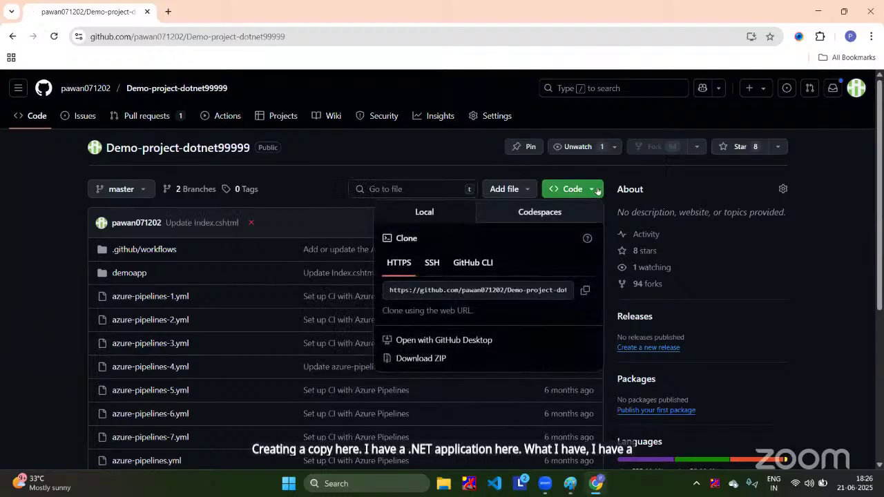
{"action": "left_click", "coordinate": [585, 290]}
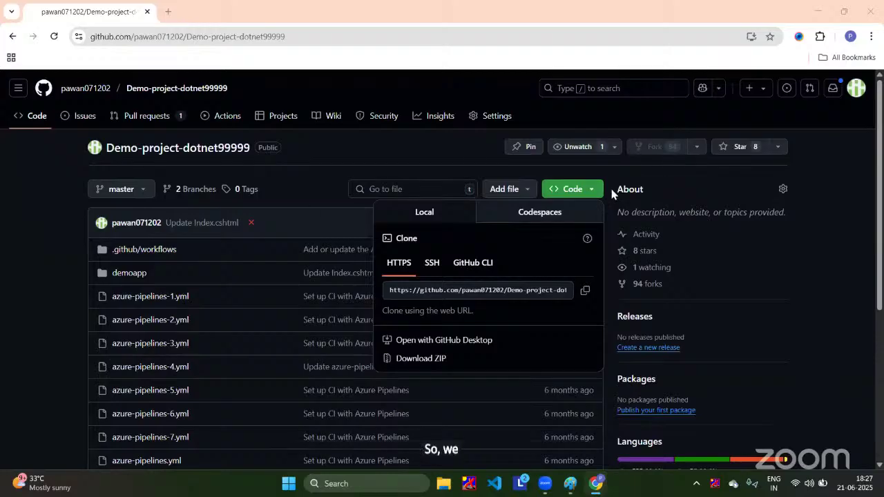
{"action": "left_click", "coordinate": [428, 90]}
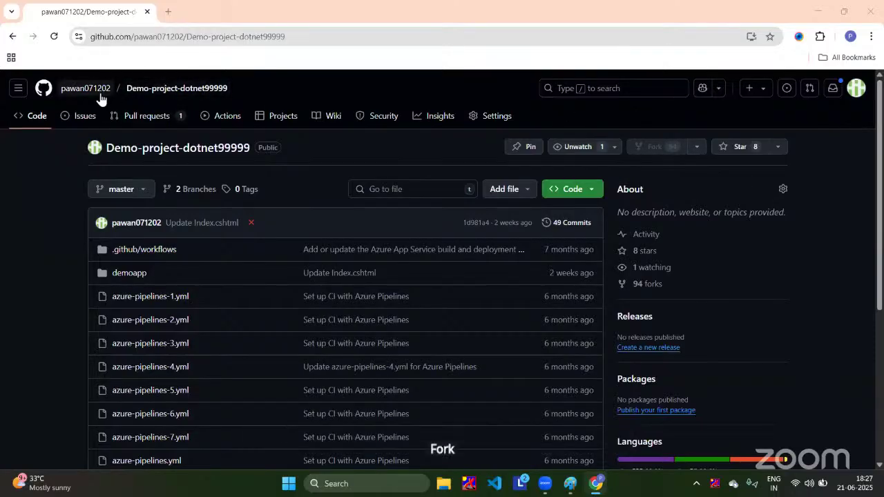
Step: Minimize the Chrome window to reveal the desktop
{"action": "mouse_move", "coordinate": [100, 99]}
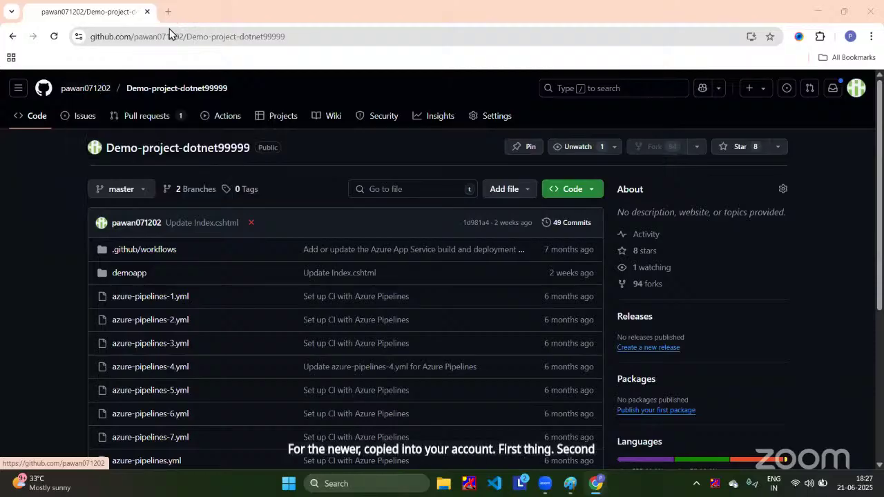
{"action": "mouse_move", "coordinate": [596, 483]}
{"action": "left_click", "coordinate": [595, 446]}
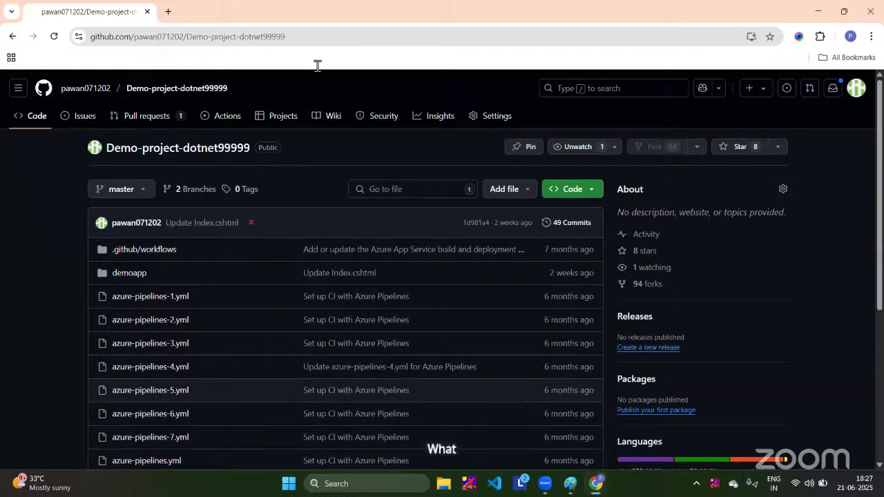
{"action": "left_click", "coordinate": [827, 12]}
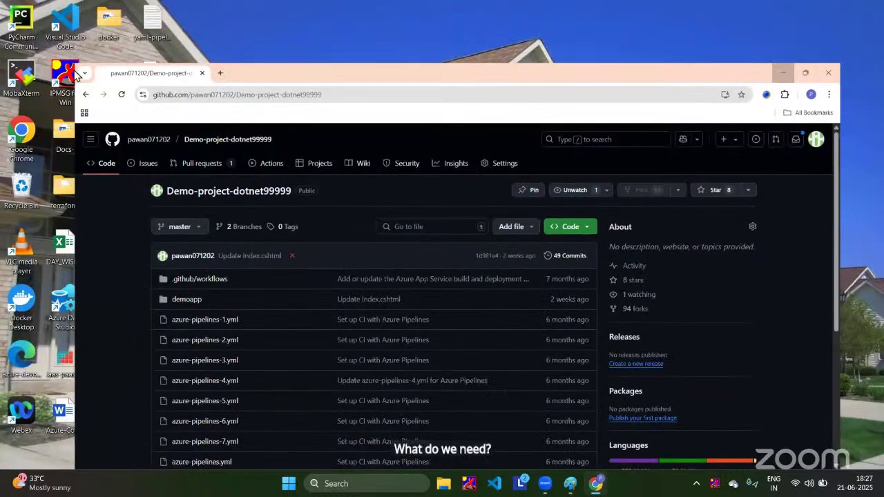
Step: Relaunch Chrome in the azure profile with a maximized window
{"action": "double_click", "coordinate": [28, 129]}
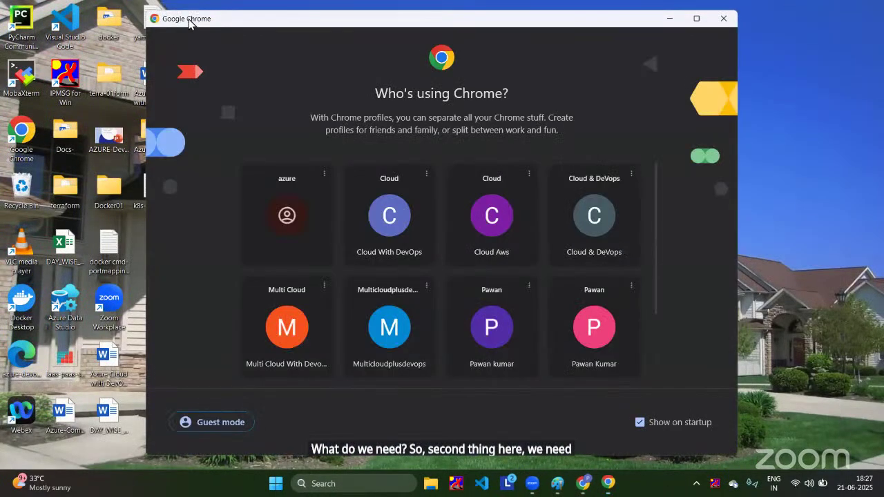
{"action": "left_click", "coordinate": [685, 75]}
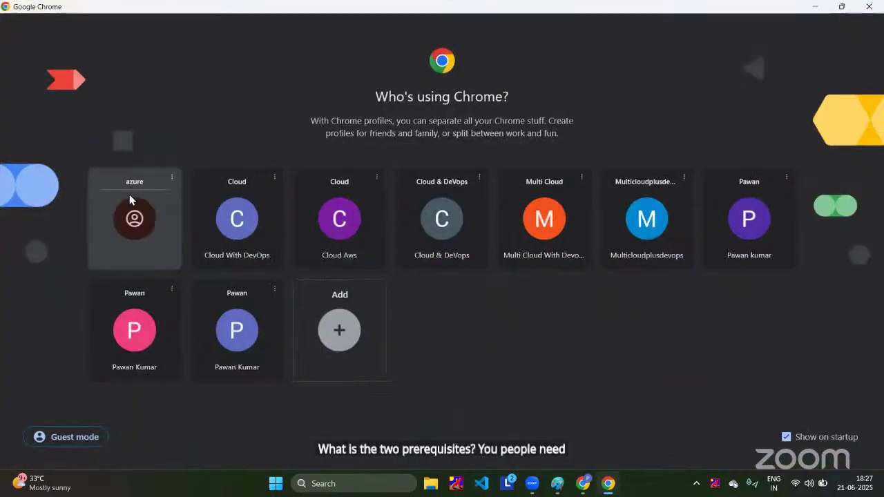
{"action": "left_click", "coordinate": [129, 231]}
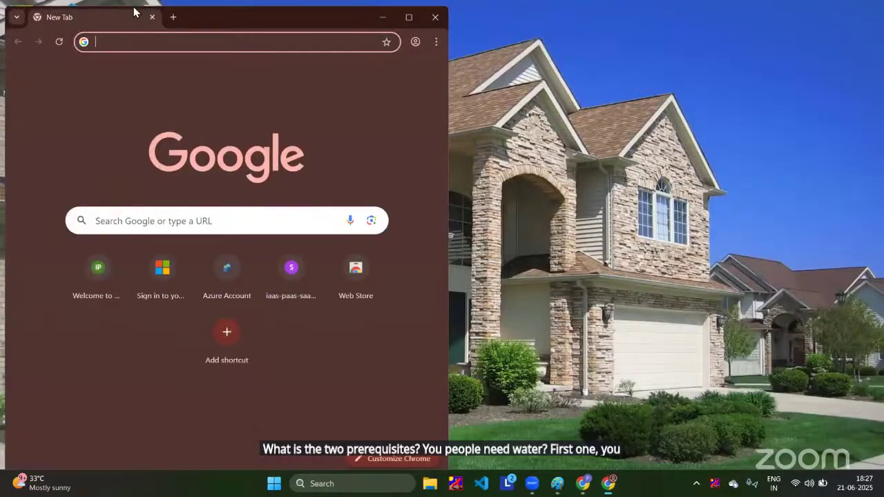
{"action": "left_click", "coordinate": [409, 24]}
Step: Search 'azure portal login' and open the Microsoft Azure Portal result
{"action": "type", "text": "azure"}
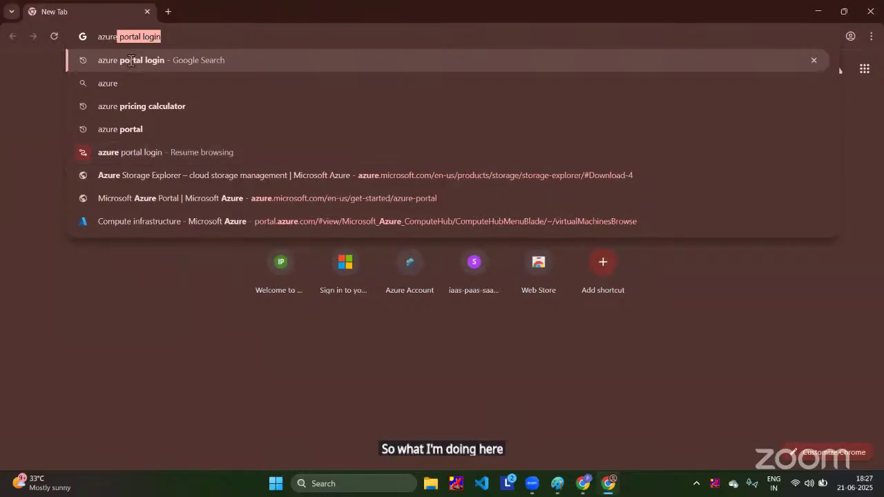
{"action": "left_click", "coordinate": [131, 60]}
{"action": "left_click", "coordinate": [161, 181]}
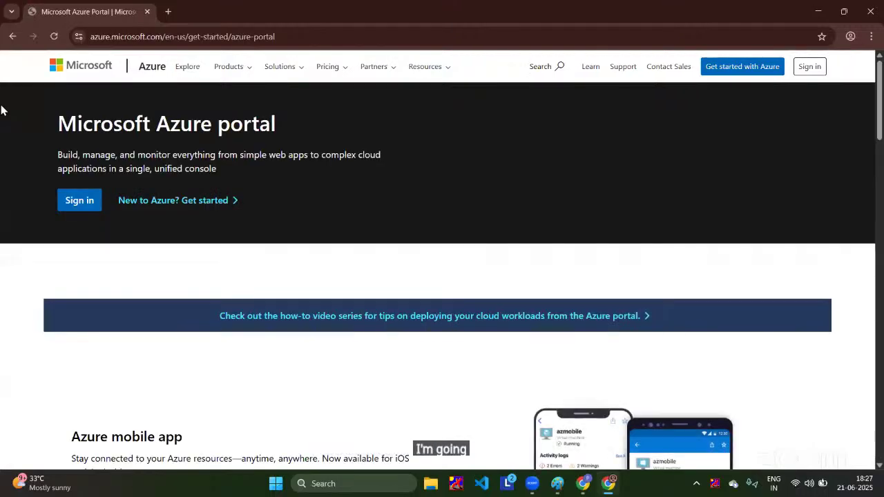
Step: Sign in so the portal.azure.com home page loads, then start a new tab
{"action": "left_click", "coordinate": [809, 67]}
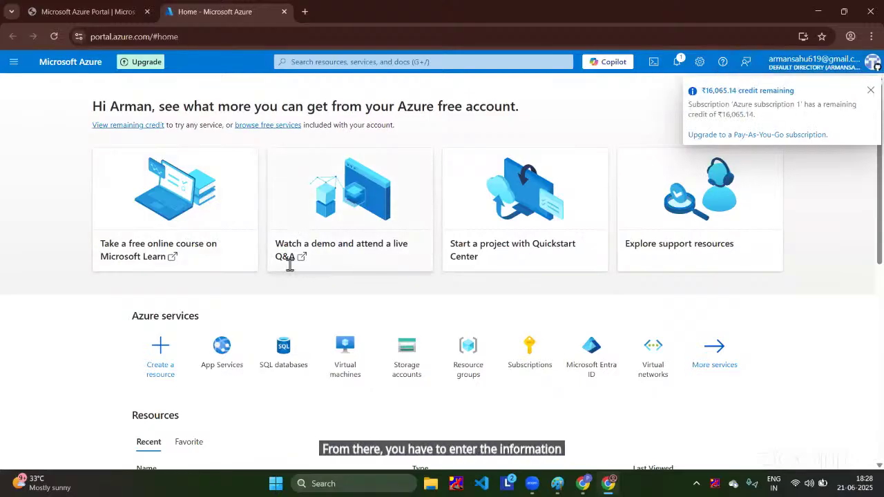
{"action": "scroll", "coordinate": [299, 267], "scroll_direction": "down", "scroll_amount": 1}
{"action": "scroll", "coordinate": [160, 218], "scroll_direction": "down", "scroll_amount": 3}
{"action": "scroll", "coordinate": [158, 227], "scroll_direction": "up", "scroll_amount": 4}
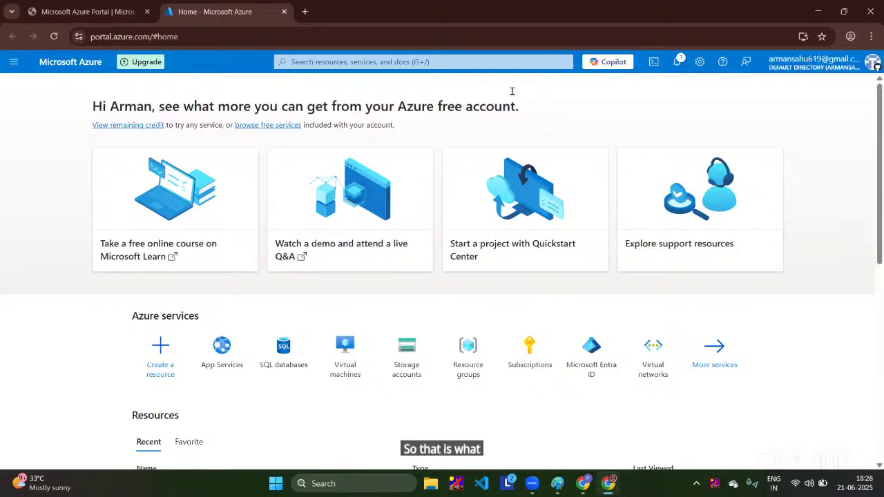
{"action": "left_click", "coordinate": [305, 11]}
Step: Go to dev.azure and open the NIT_Project project
{"action": "type", "text": "de"}
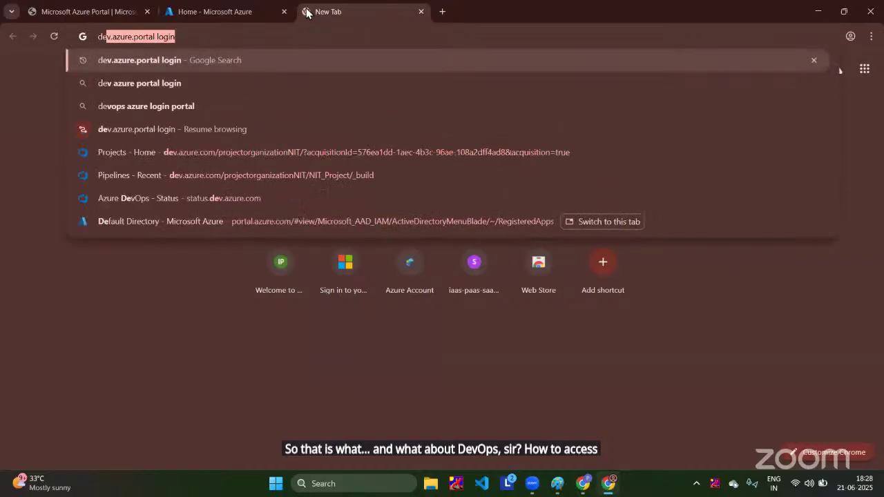
{"action": "left_click", "coordinate": [165, 65]}
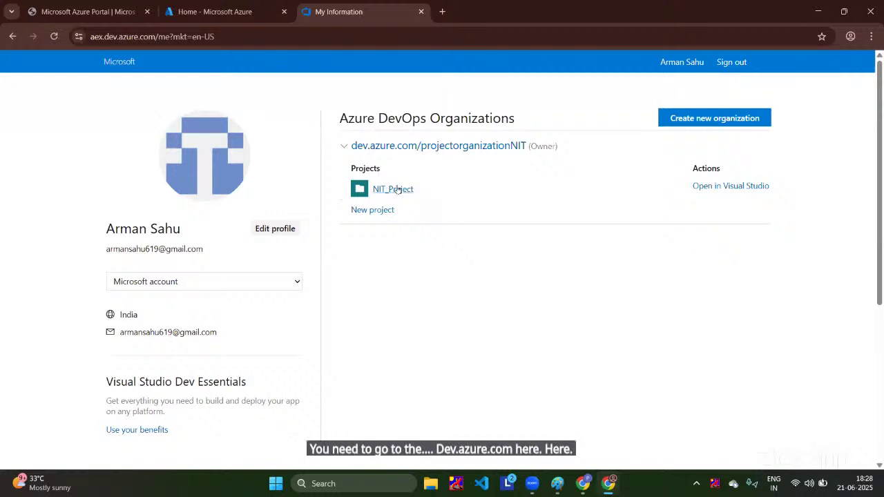
{"action": "left_click", "coordinate": [397, 188]}
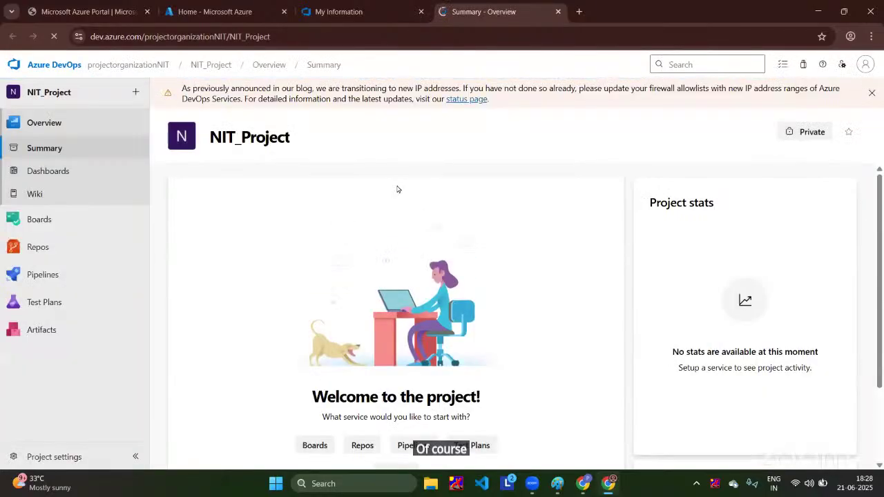
Step: Dismiss the IP address and Windows Server 2019 banners, then launch Epic Pen
{"action": "left_click", "coordinate": [872, 92]}
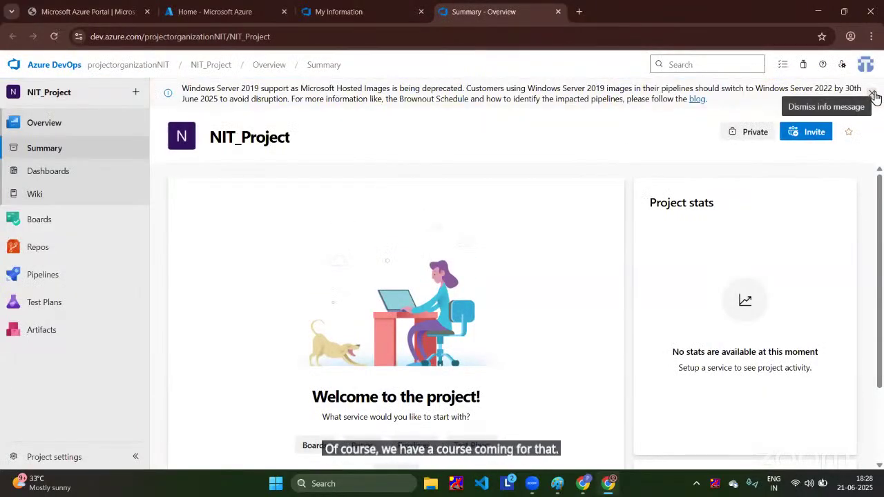
{"action": "left_click", "coordinate": [873, 94]}
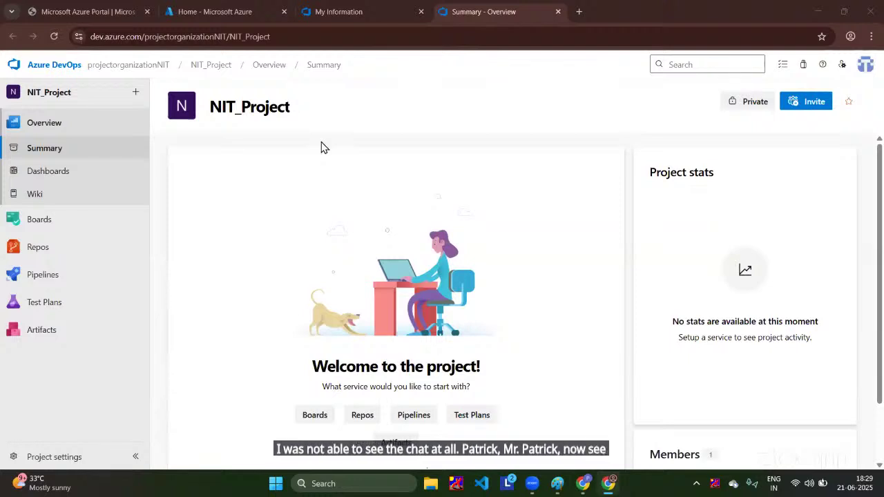
{"action": "left_click", "coordinate": [322, 485]}
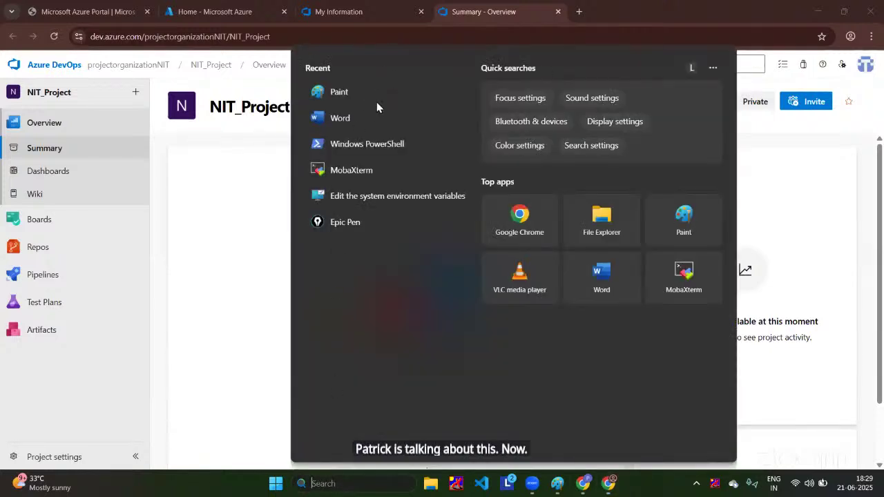
{"action": "left_click", "coordinate": [349, 228]}
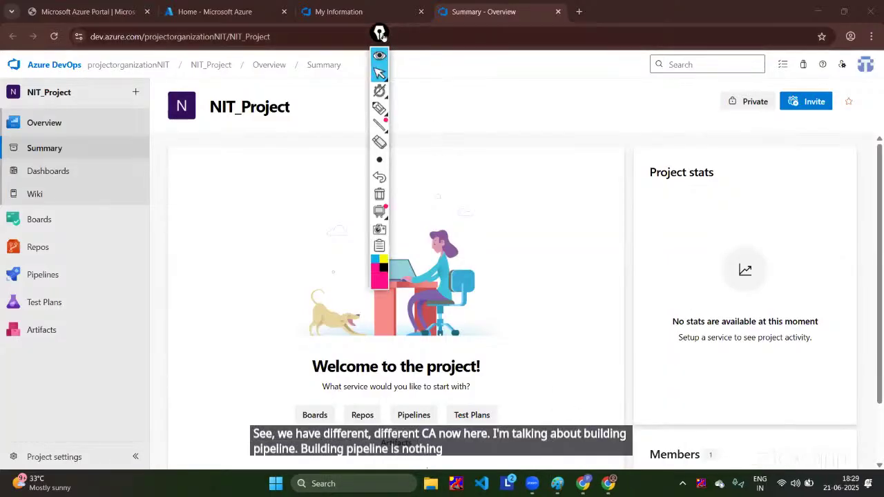
{"action": "left_click_drag", "start_coordinate": [380, 32], "coordinate": [835, 102]}
{"action": "left_click", "coordinate": [835, 178]}
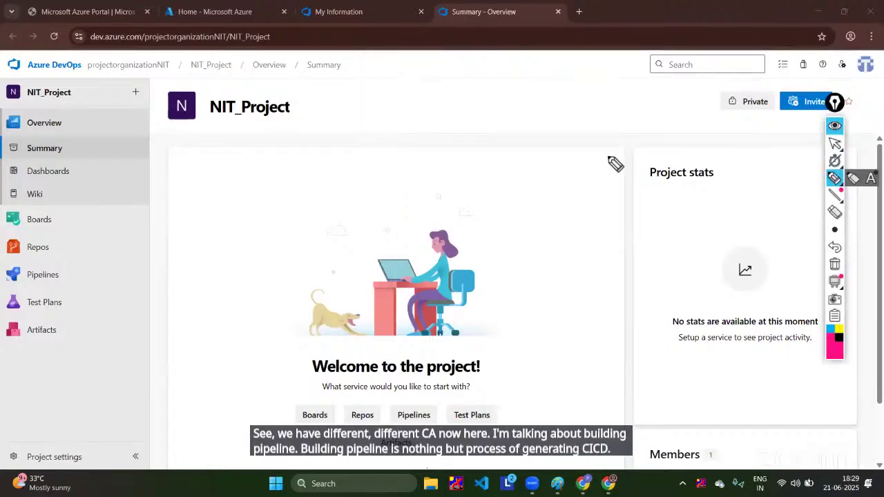
{"action": "left_click_drag", "start_coordinate": [65, 275], "coordinate": [114, 245]}
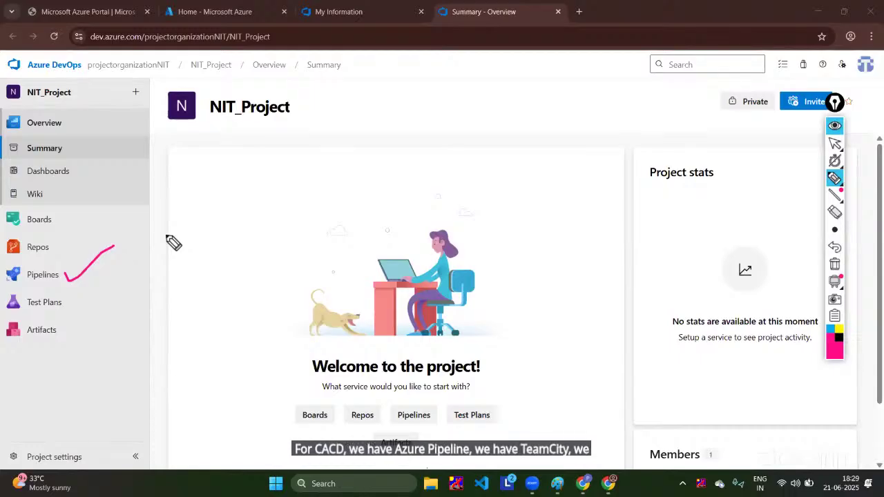
{"action": "left_click_drag", "start_coordinate": [21, 288], "coordinate": [50, 288]}
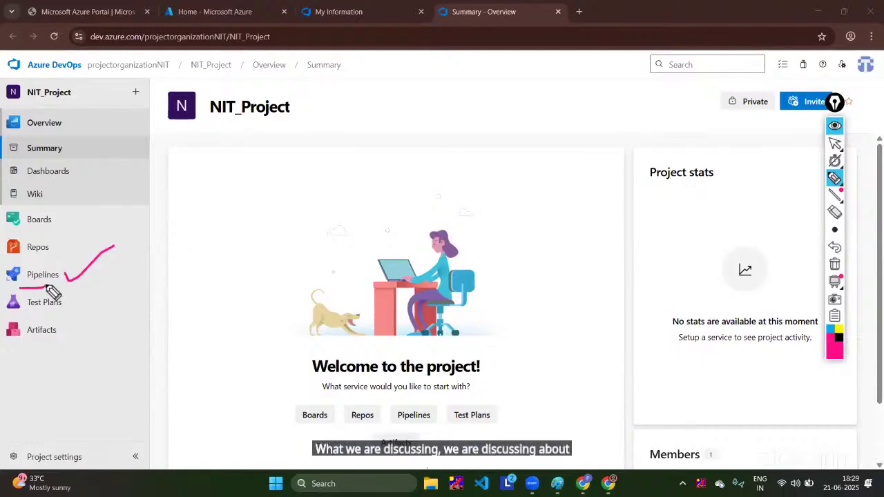
{"action": "left_click_drag", "start_coordinate": [54, 236], "coordinate": [90, 222]}
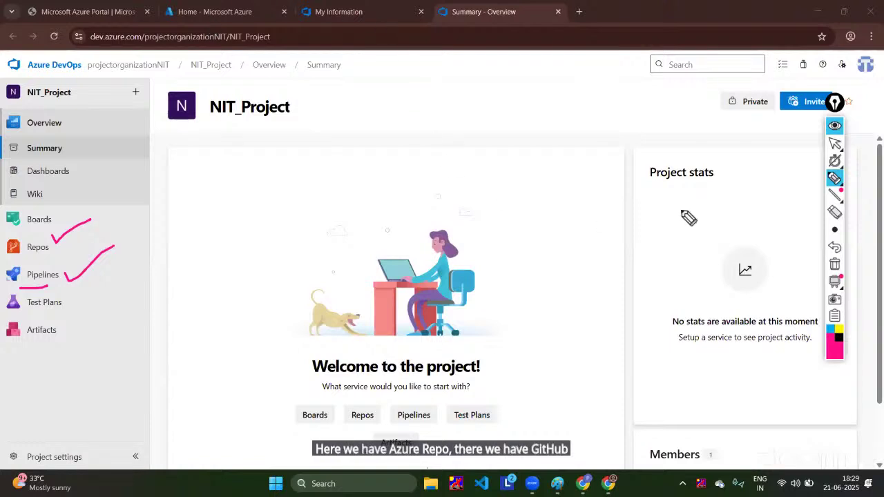
{"action": "left_click", "coordinate": [835, 212]}
{"action": "left_click", "coordinate": [72, 231]}
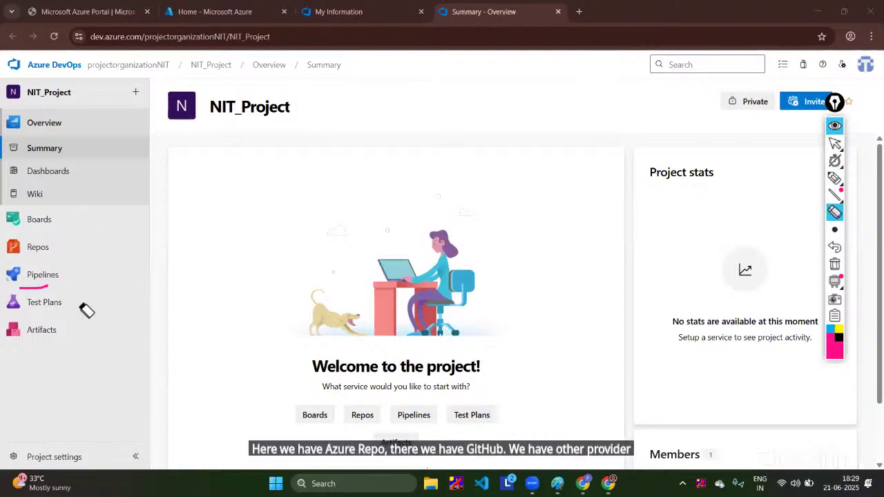
{"action": "left_click", "coordinate": [66, 278]}
{"action": "left_click", "coordinate": [36, 286]}
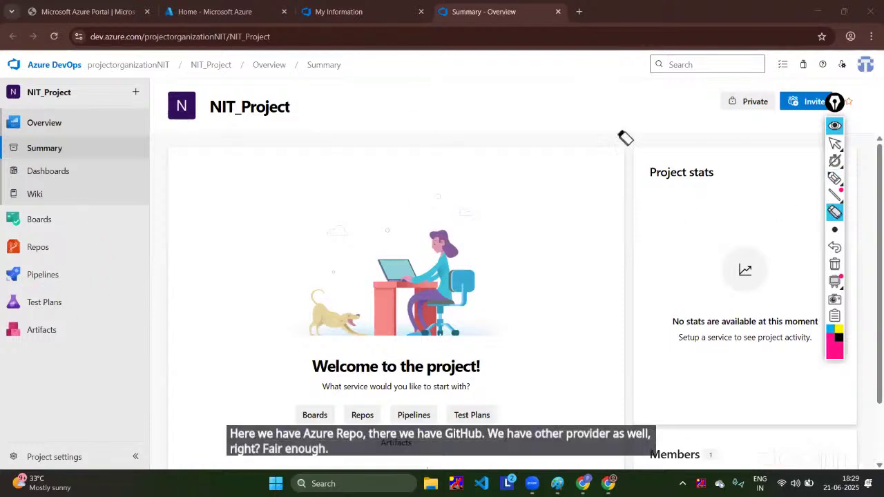
{"action": "left_click", "coordinate": [834, 125]}
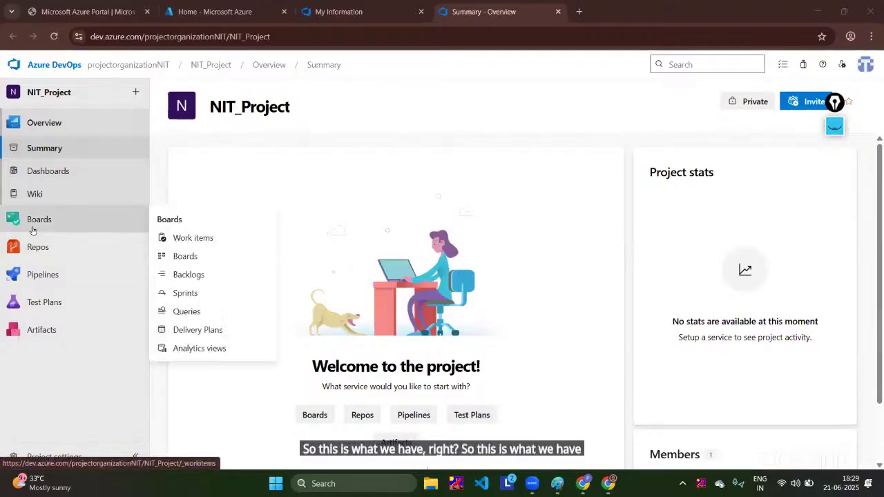
Step: Switch back to the 'Home - Microsoft Azure' tab listing Azure services
{"action": "left_click", "coordinate": [216, 11]}
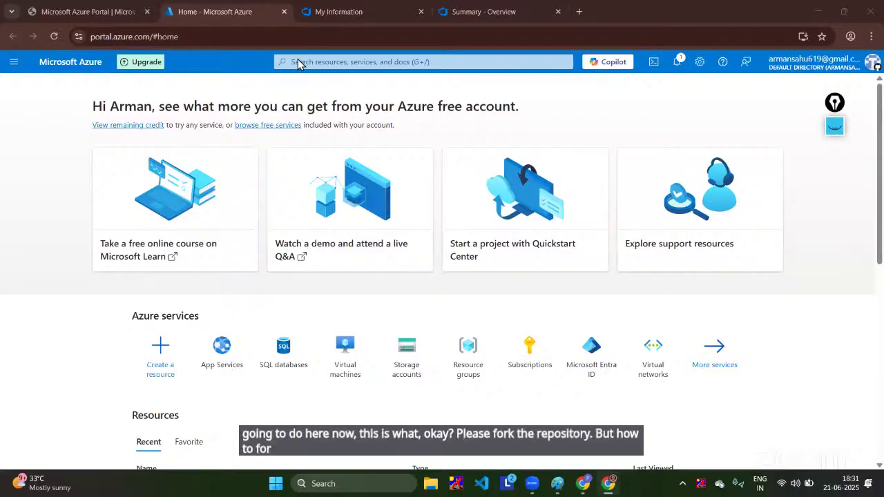
Step: Cycle through the Azure tabs and bring up the GitHub repository window
{"action": "left_click", "coordinate": [349, 11]}
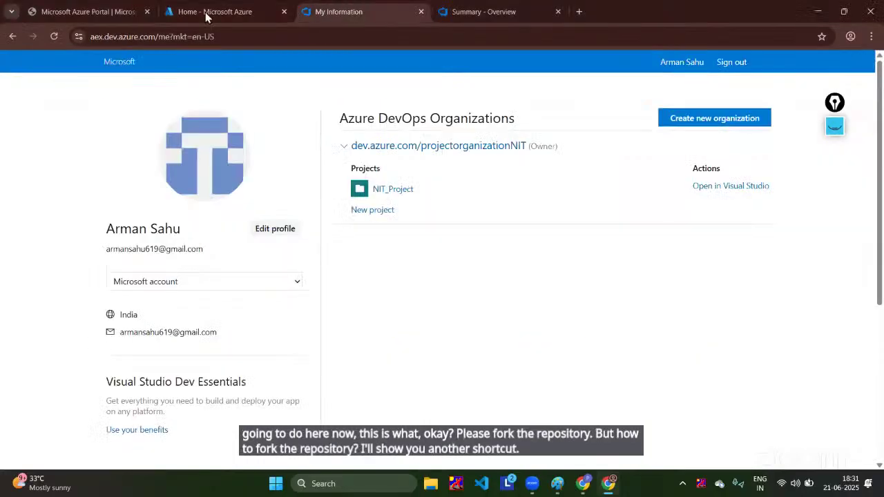
{"action": "left_click", "coordinate": [204, 13]}
{"action": "left_click", "coordinate": [105, 9]}
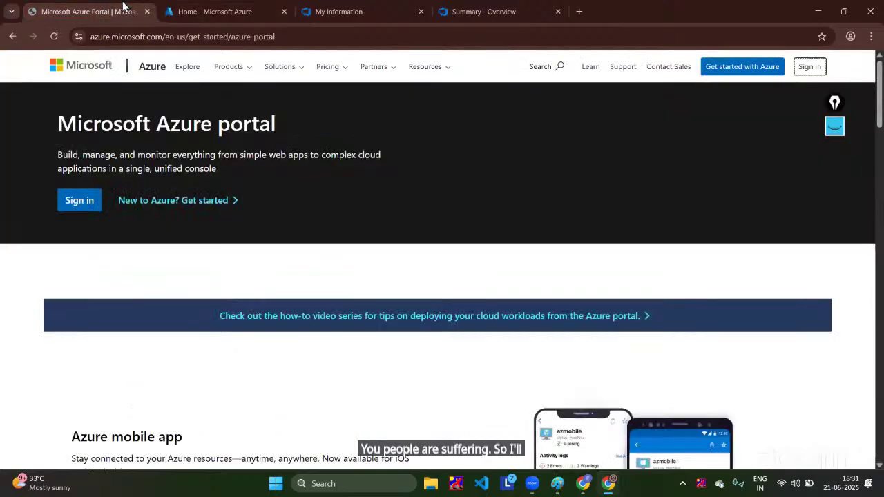
{"action": "left_click", "coordinate": [307, 8]}
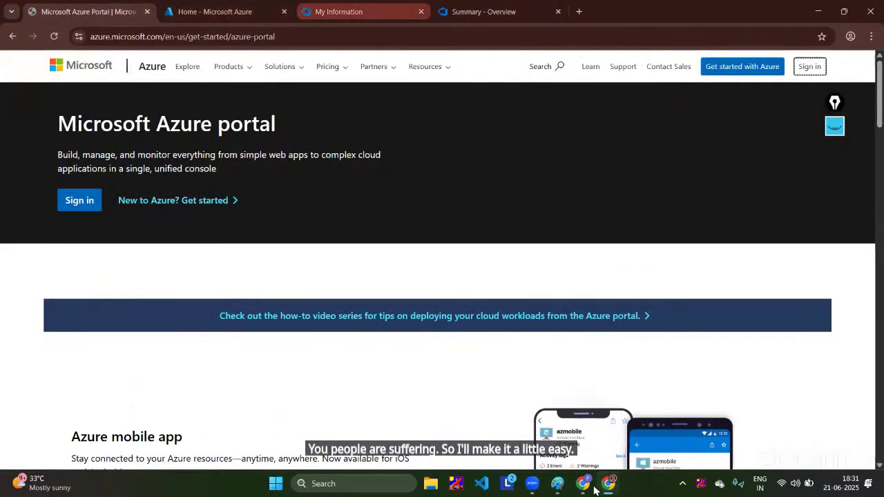
{"action": "mouse_move", "coordinate": [598, 487]}
{"action": "left_click", "coordinate": [583, 423]}
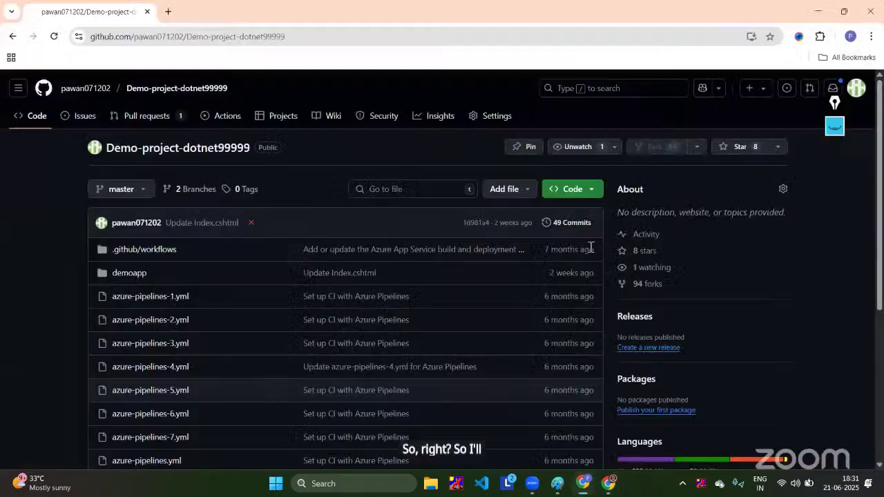
Step: Copy the Demo-project-dotnet99999 HTTPS clone URL from the Code dropdown
{"action": "left_click", "coordinate": [596, 188]}
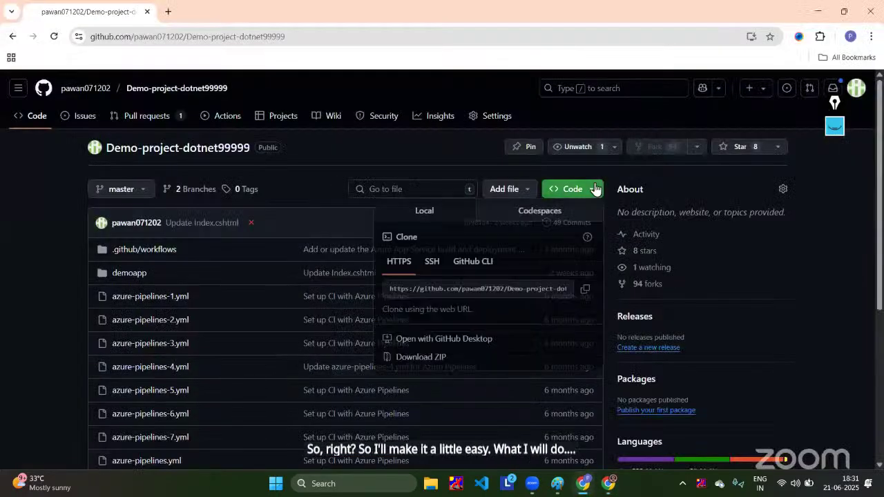
{"action": "left_click", "coordinate": [585, 291]}
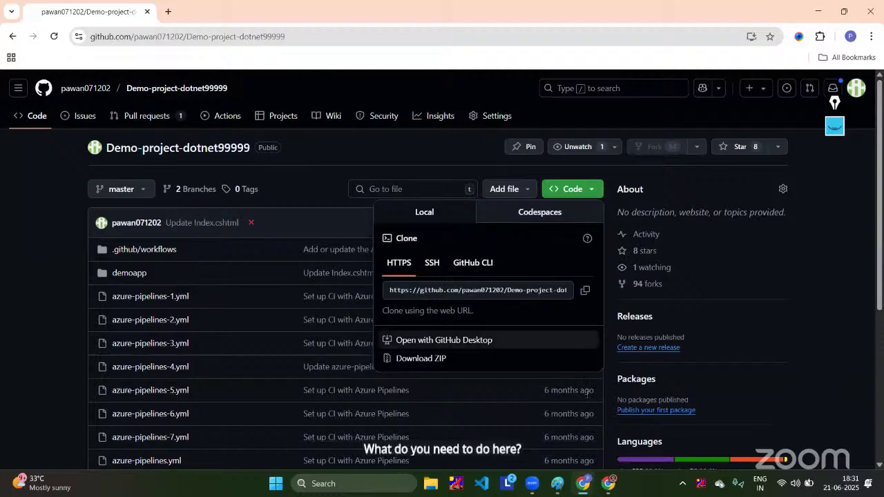
{"action": "left_click", "coordinate": [593, 191]}
{"action": "left_click", "coordinate": [593, 192]}
{"action": "left_click", "coordinate": [585, 290]}
Step: Switch to the DevOps window, open NIT_Project and go to its Repos section
{"action": "mouse_move", "coordinate": [605, 492]}
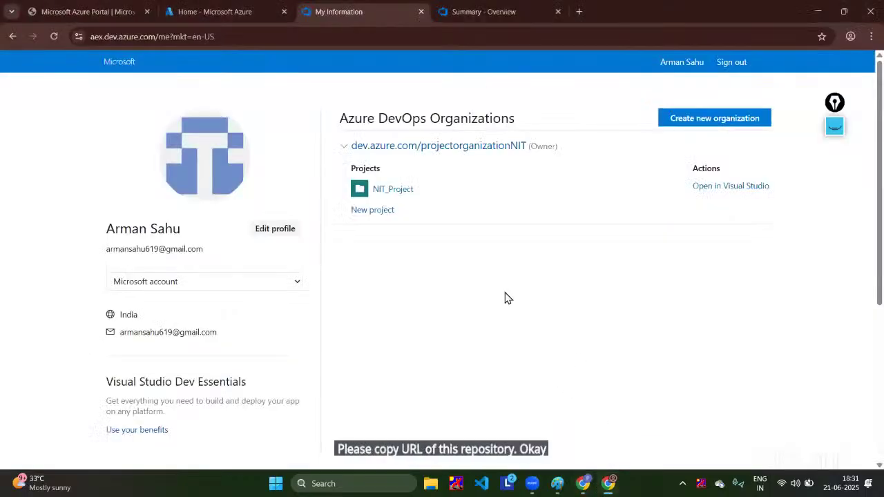
{"action": "left_click", "coordinate": [602, 446]}
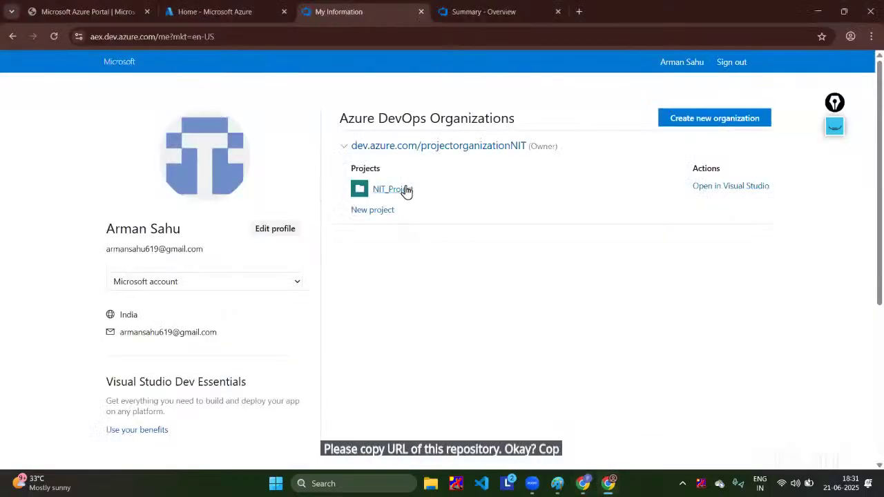
{"action": "left_click", "coordinate": [406, 190]}
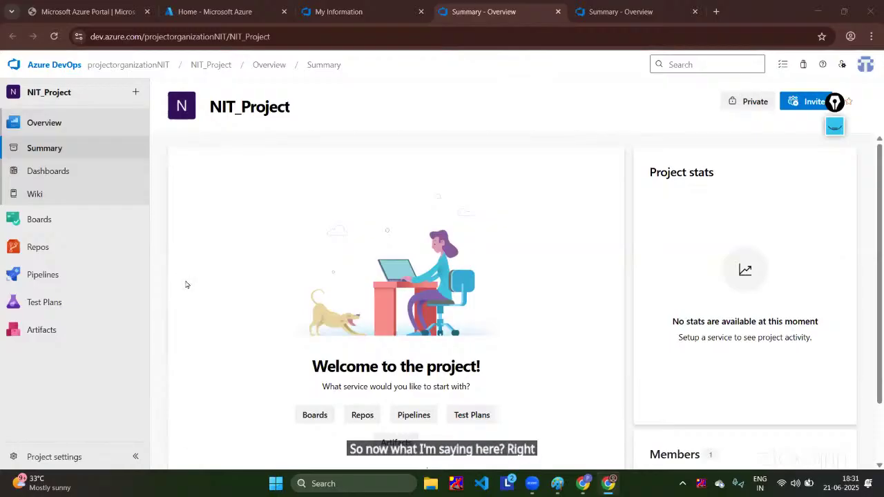
{"action": "left_click", "coordinate": [37, 247]}
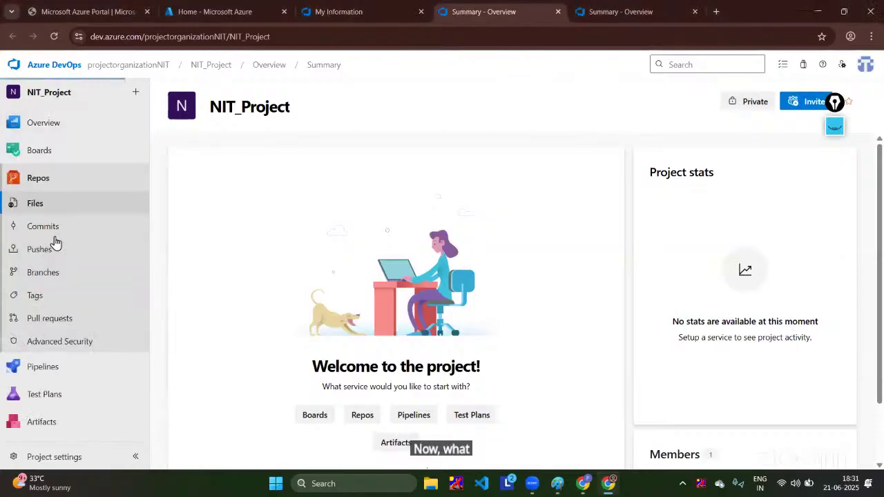
Step: Use Import repository with the pasted GitHub clone URL to import Demo-project-dotnet99999
{"action": "left_click", "coordinate": [398, 64]}
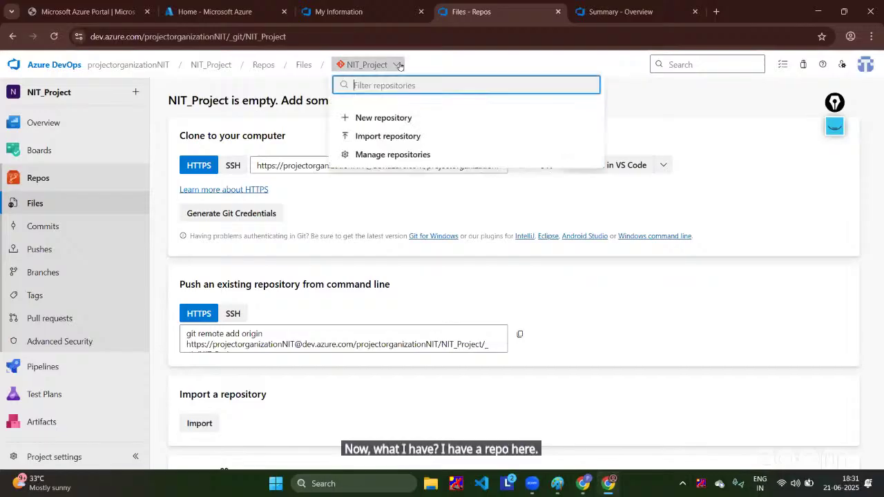
{"action": "left_click", "coordinate": [402, 155]}
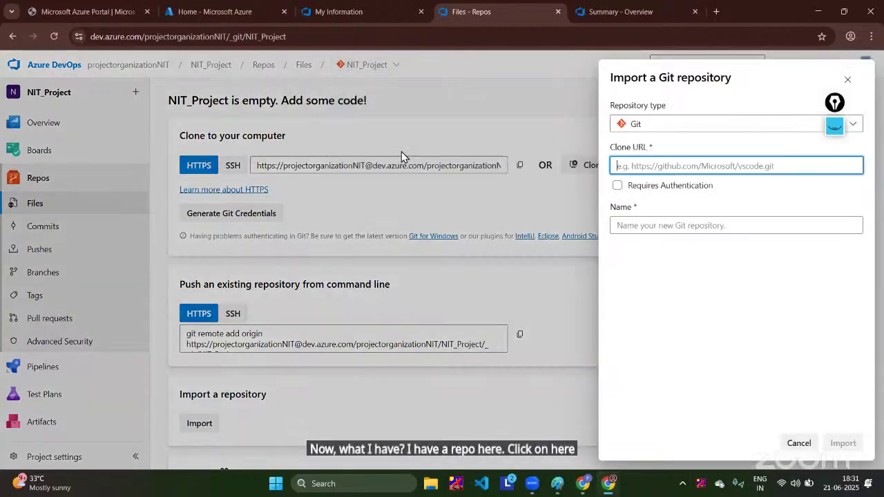
{"action": "key", "text": "ctrl+v"}
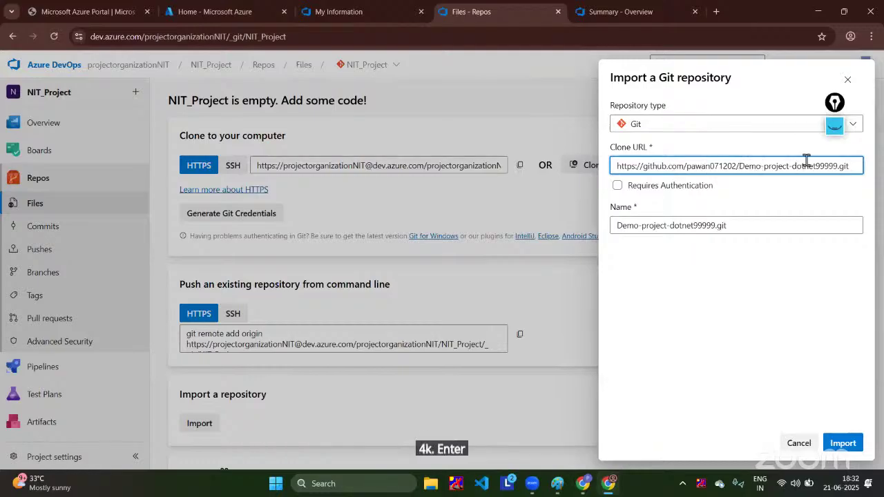
{"action": "left_click", "coordinate": [848, 451]}
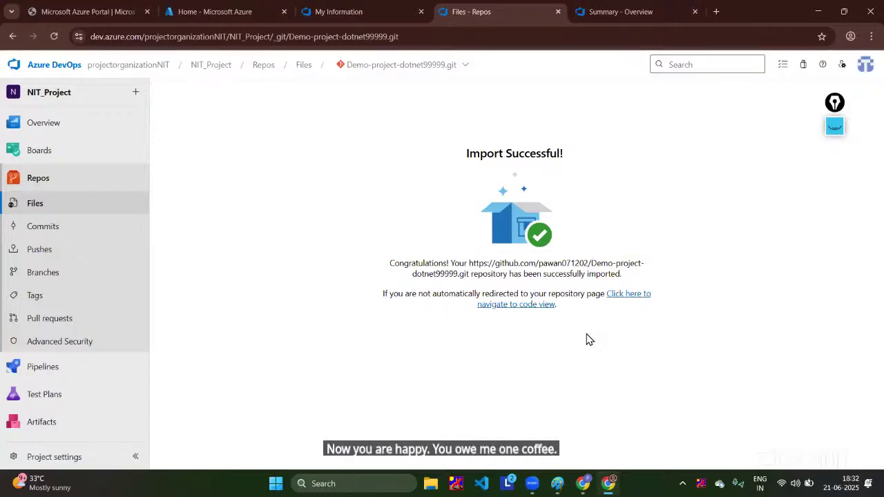
Step: Browse Repos into the demoapp and demoapp.web folders, then go to Pipelines
{"action": "left_click", "coordinate": [30, 178]}
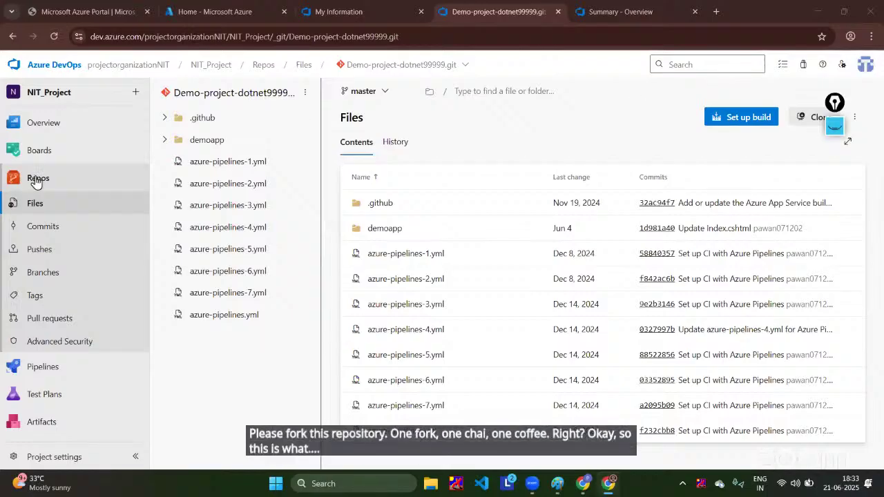
{"action": "left_click", "coordinate": [835, 102]}
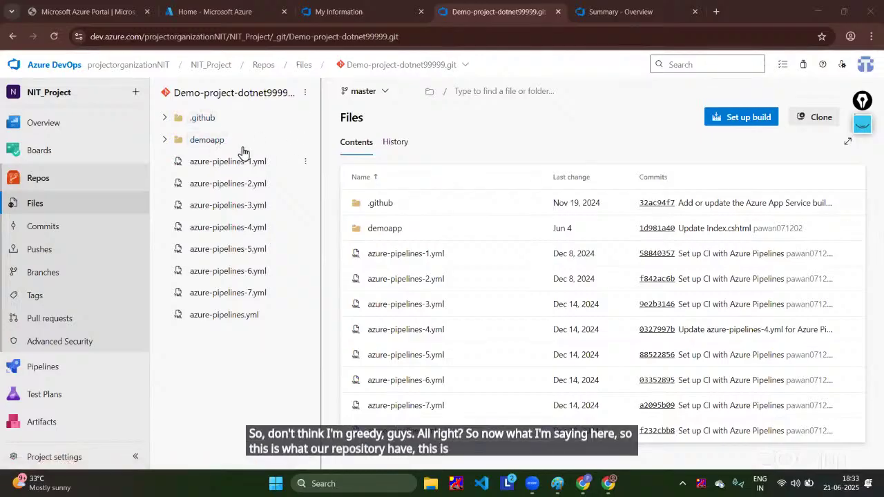
{"action": "left_click", "coordinate": [382, 229]}
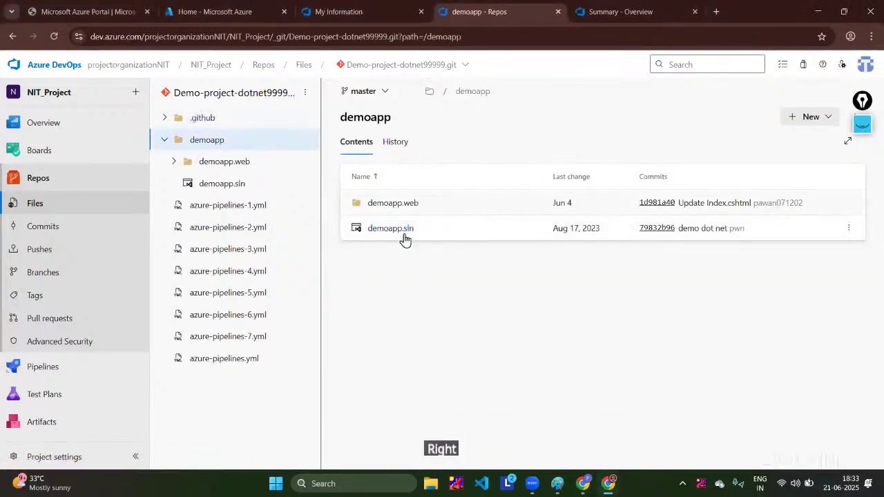
{"action": "left_click", "coordinate": [395, 203]}
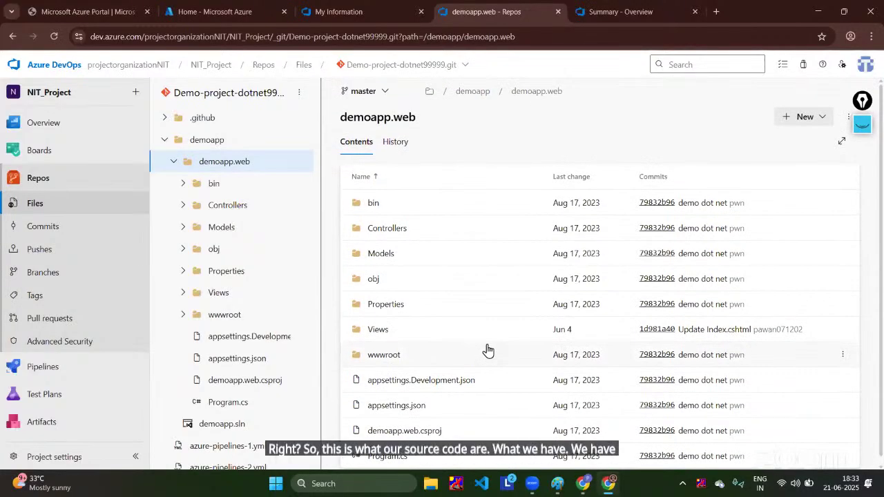
{"action": "left_click", "coordinate": [59, 367]}
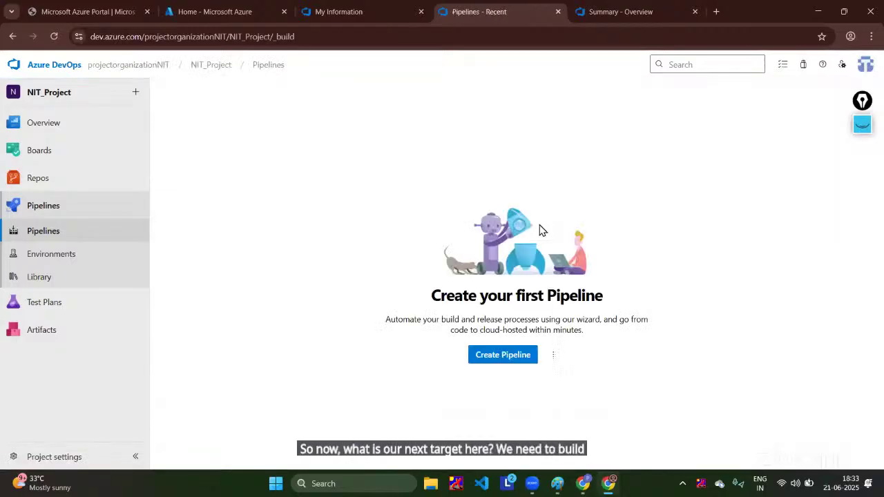
Step: Start a new pipeline and ring the code source choices with a pink highlighter mark
{"action": "left_click", "coordinate": [516, 355]}
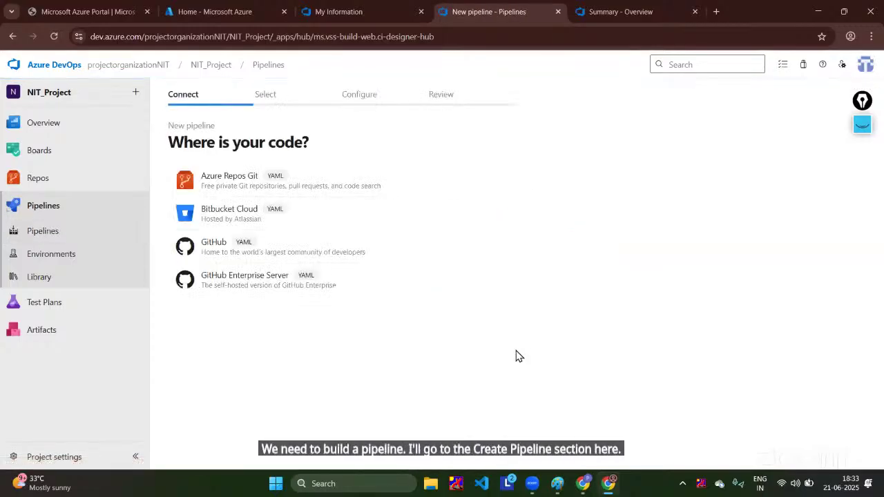
{"action": "left_click", "coordinate": [861, 124]}
{"action": "left_click", "coordinate": [862, 176]}
{"action": "mouse_move", "coordinate": [337, 123]}
{"action": "left_mouse_down"}
{"action": "mouse_move", "coordinate": [336, 394]}
{"action": "mouse_move", "coordinate": [321, 116]}
{"action": "mouse_move", "coordinate": [343, 128]}
{"action": "left_mouse_up"}
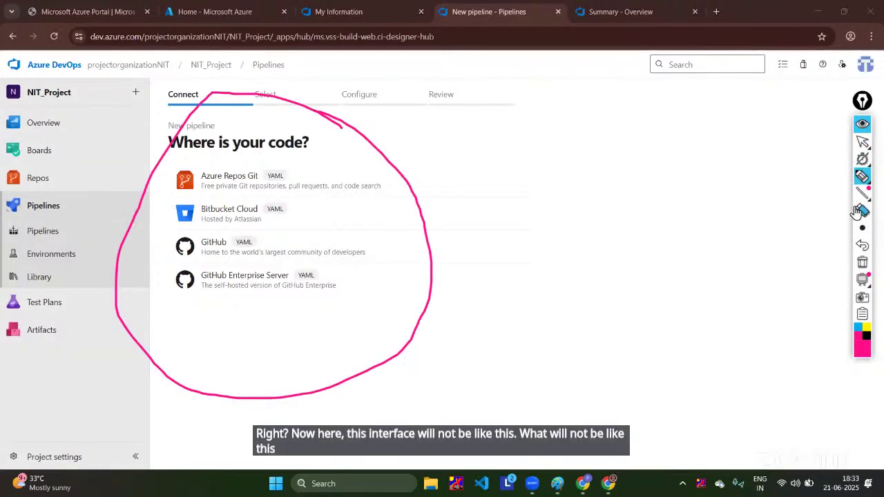
Step: Erase the mark, exit drawing mode, and go to the projectorganizationNIT home page
{"action": "left_click", "coordinate": [862, 210]}
{"action": "left_click", "coordinate": [283, 200]}
{"action": "left_click", "coordinate": [863, 142]}
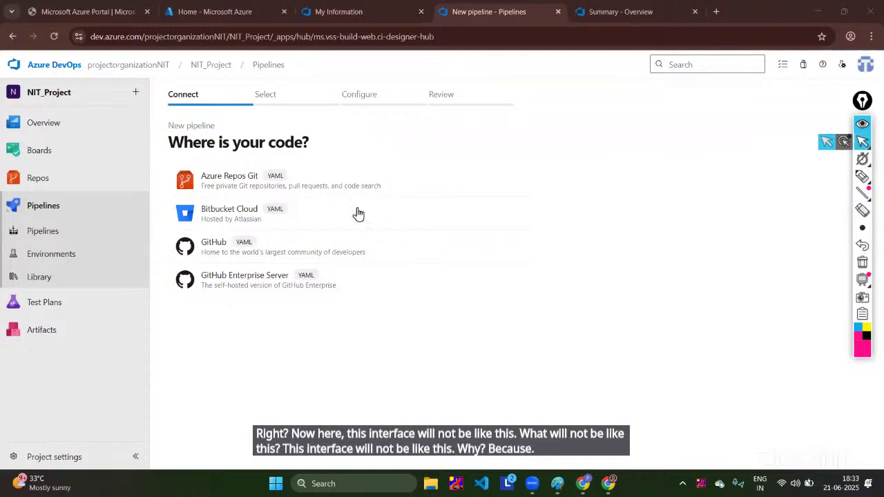
{"action": "left_click", "coordinate": [125, 64]}
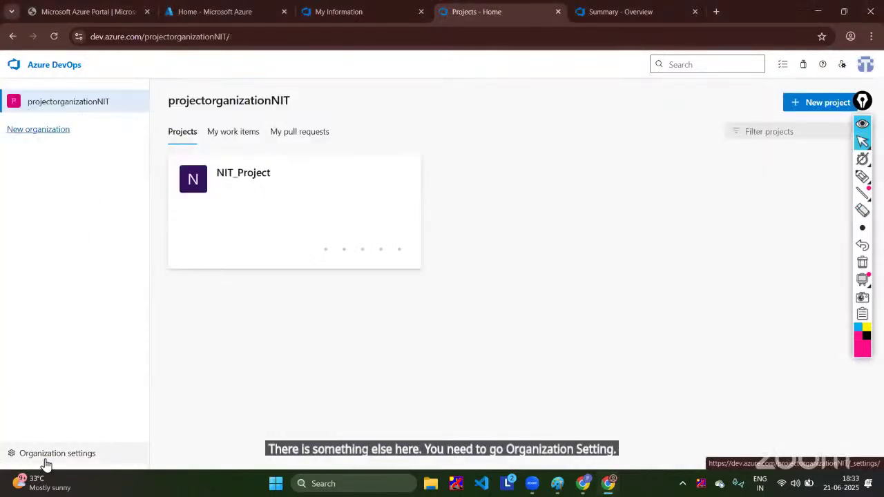
Step: In organization pipeline settings, turn off disabling creation of classic build and release pipelines
{"action": "left_click", "coordinate": [47, 455]}
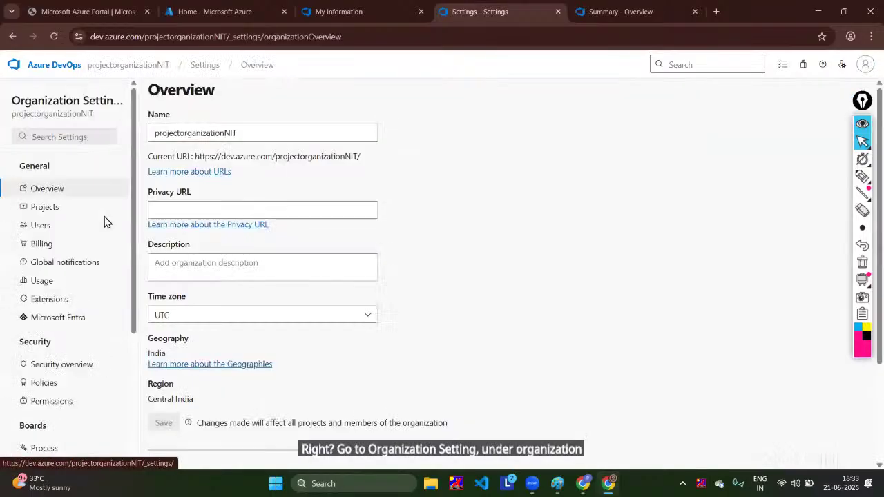
{"action": "scroll", "coordinate": [103, 222], "scroll_direction": "down", "scroll_amount": 3}
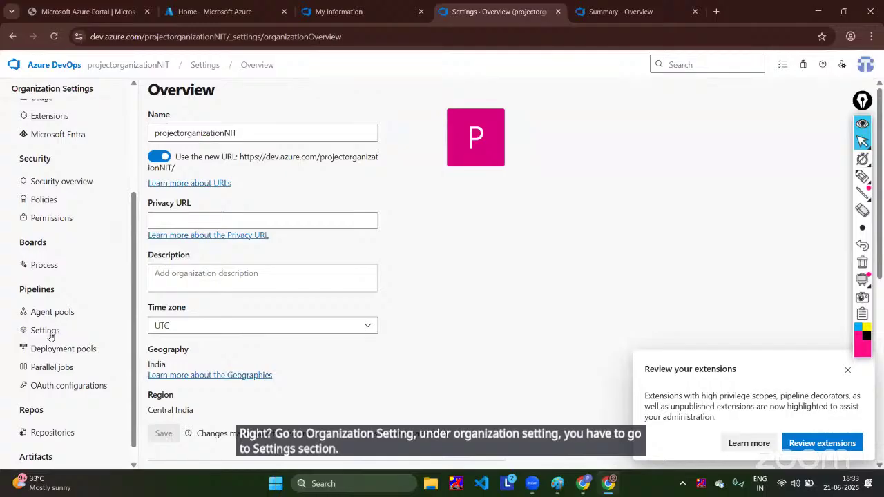
{"action": "left_click", "coordinate": [55, 330]}
{"action": "scroll", "coordinate": [335, 257], "scroll_direction": "down", "scroll_amount": 3}
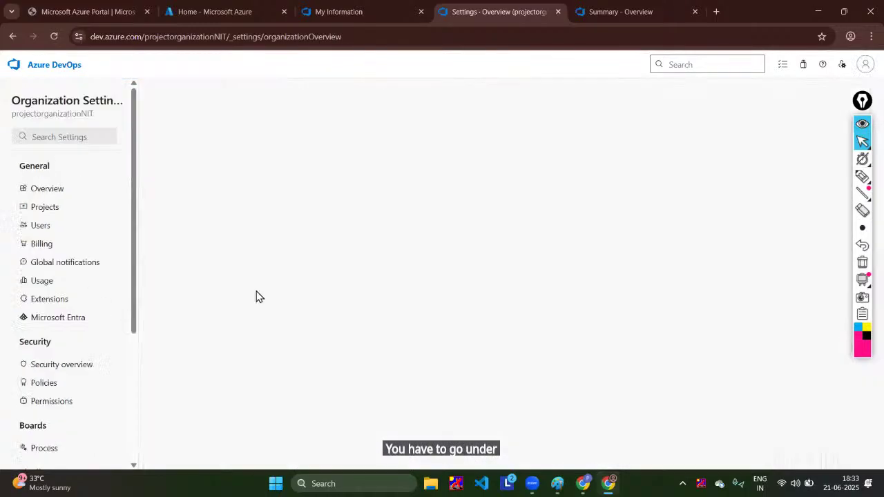
{"action": "scroll", "coordinate": [219, 336], "scroll_direction": "down", "scroll_amount": 3}
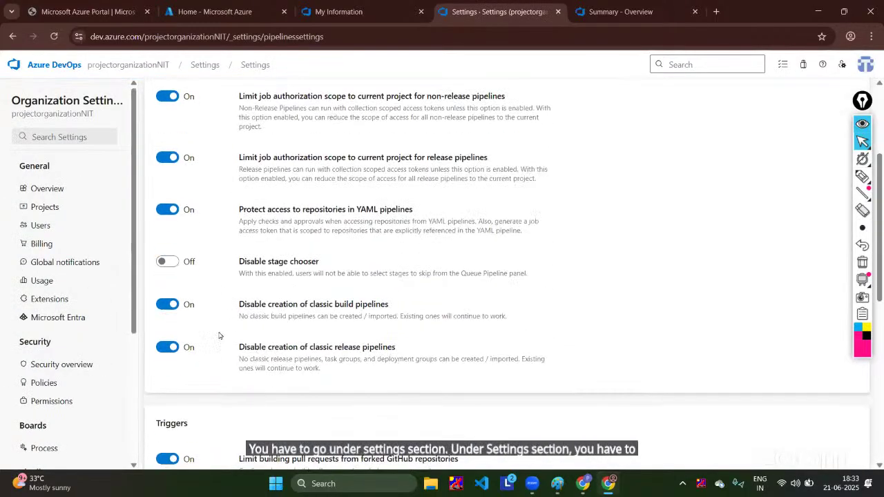
{"action": "left_click", "coordinate": [165, 304]}
{"action": "left_click", "coordinate": [165, 347]}
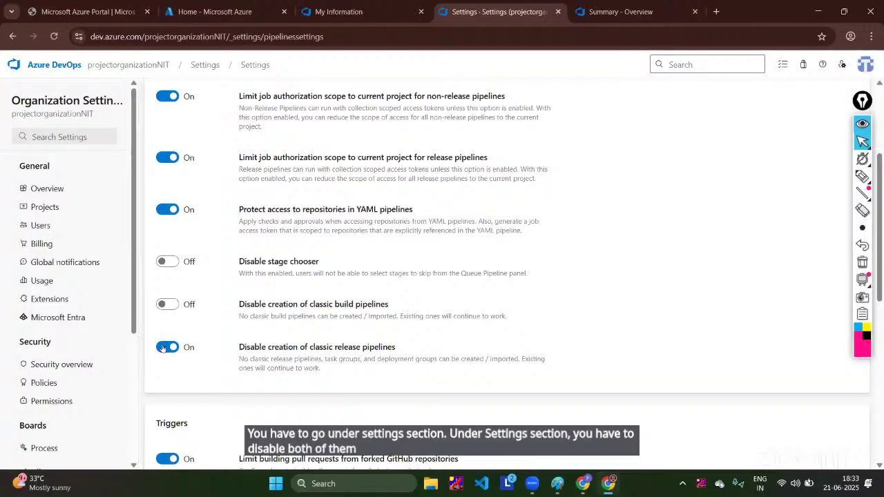
Step: Underline both classic pipeline settings, erase the marks, and return to the projects home
{"action": "left_click", "coordinate": [862, 176]}
{"action": "left_click_drag", "start_coordinate": [247, 312], "coordinate": [415, 312]}
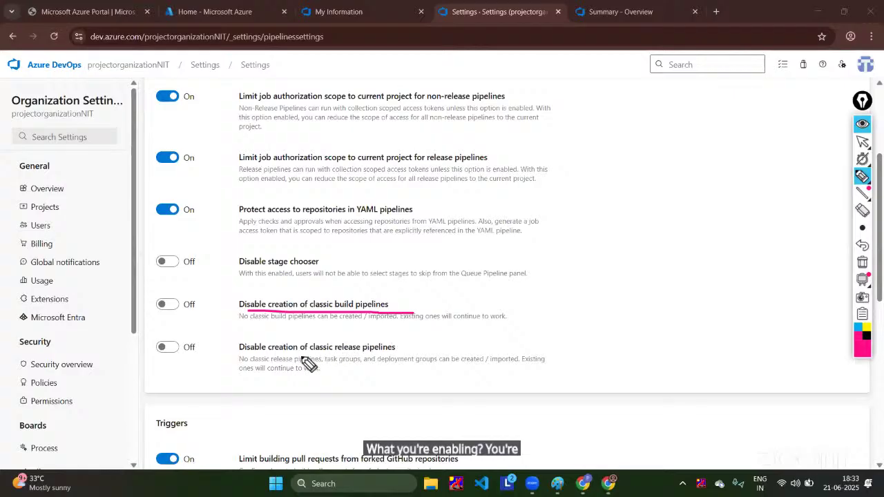
{"action": "left_click_drag", "start_coordinate": [297, 354], "coordinate": [399, 355]}
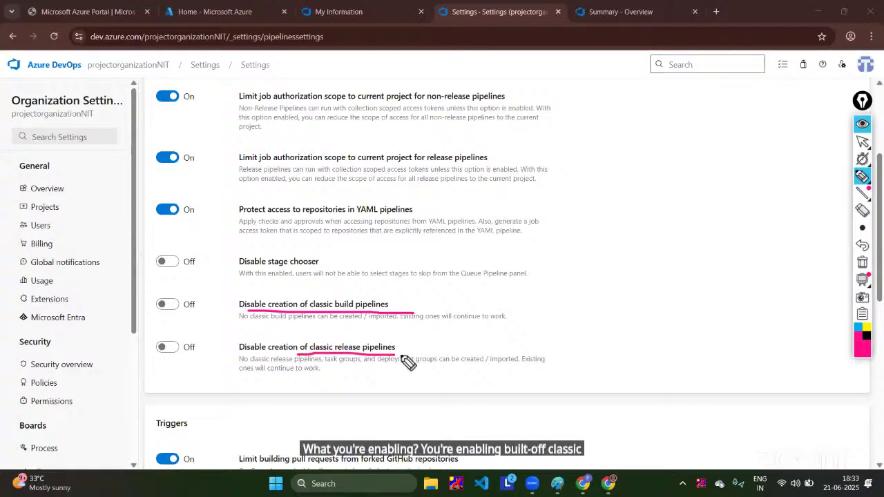
{"action": "left_click", "coordinate": [861, 210]}
{"action": "left_click_drag", "start_coordinate": [414, 270], "coordinate": [339, 473]}
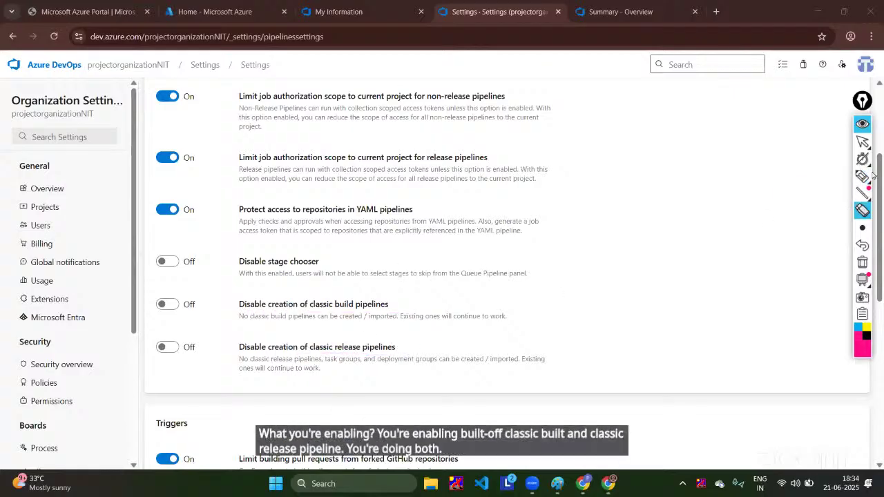
{"action": "left_click", "coordinate": [862, 141]}
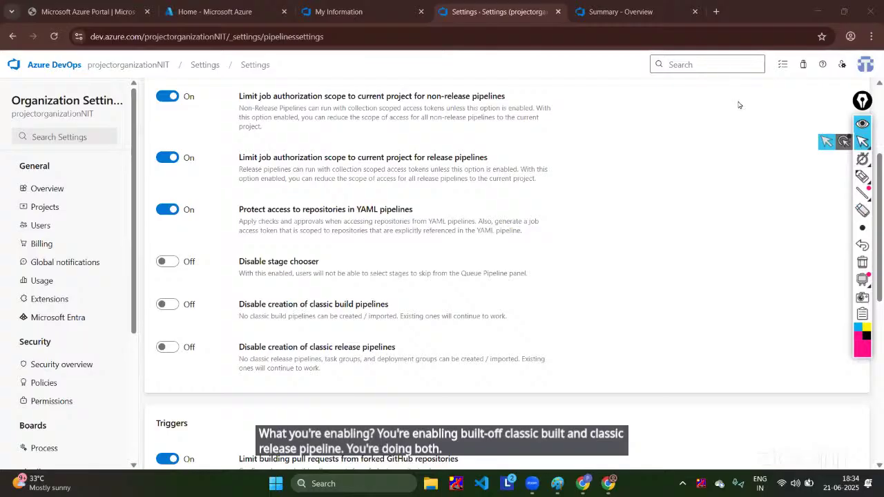
{"action": "left_click", "coordinate": [137, 70]}
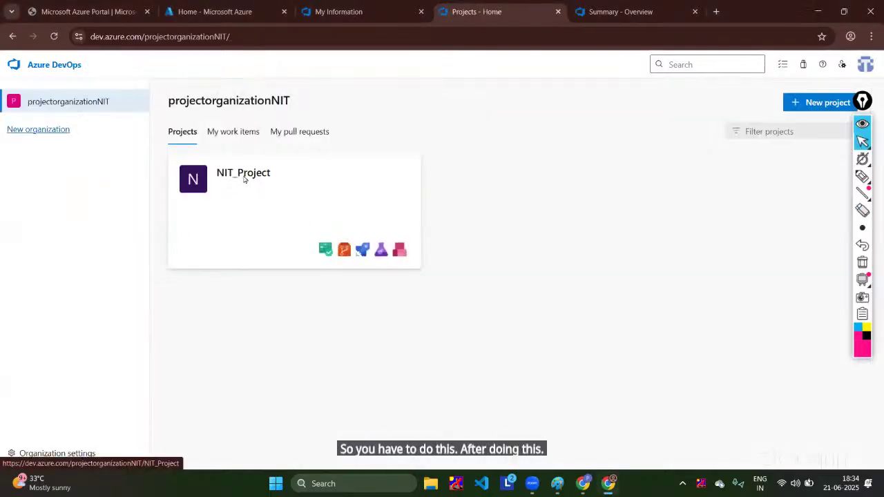
Step: Open NIT_Project's Pipelines page and circle the project sidebar with a highlighter
{"action": "left_click", "coordinate": [244, 179]}
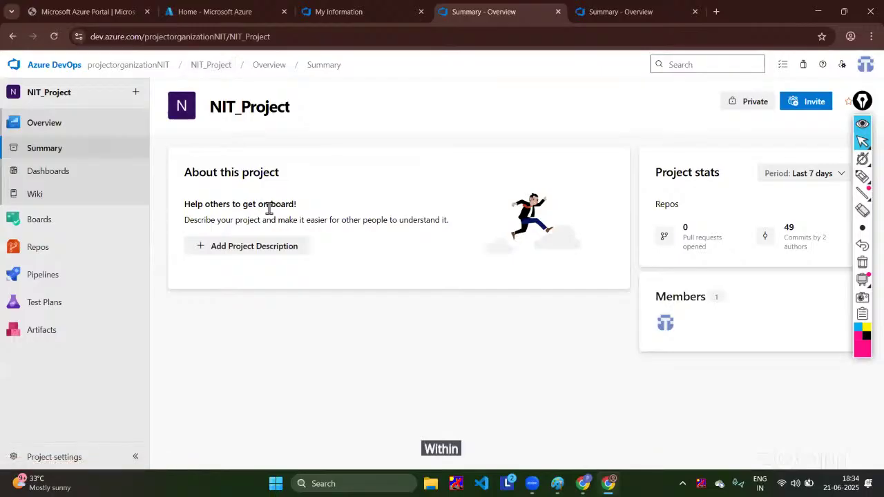
{"action": "left_click", "coordinate": [72, 273]}
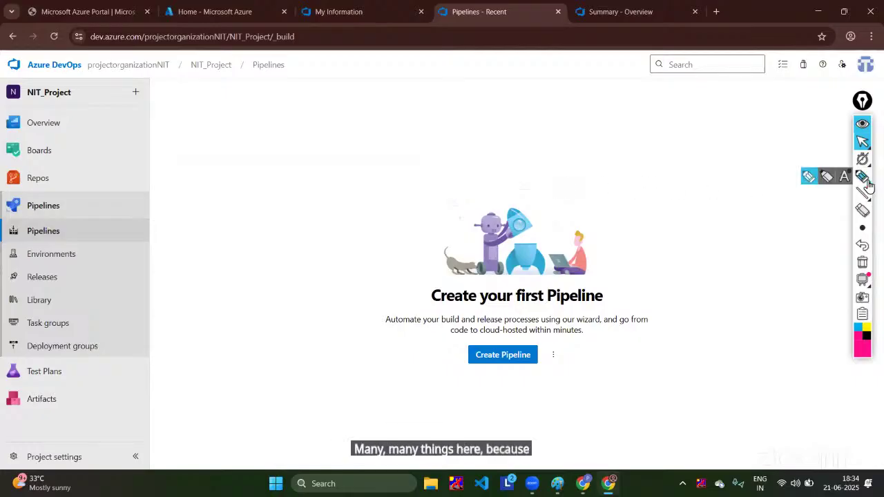
{"action": "left_click", "coordinate": [863, 178]}
{"action": "mouse_move", "coordinate": [172, 82]}
{"action": "left_mouse_down"}
{"action": "mouse_move", "coordinate": [9, 114]}
{"action": "mouse_move", "coordinate": [4, 406]}
{"action": "left_mouse_up"}
{"action": "mouse_move", "coordinate": [23, 468]}
{"action": "left_mouse_down"}
{"action": "mouse_move", "coordinate": [135, 395]}
{"action": "mouse_move", "coordinate": [143, 110]}
{"action": "left_mouse_up"}
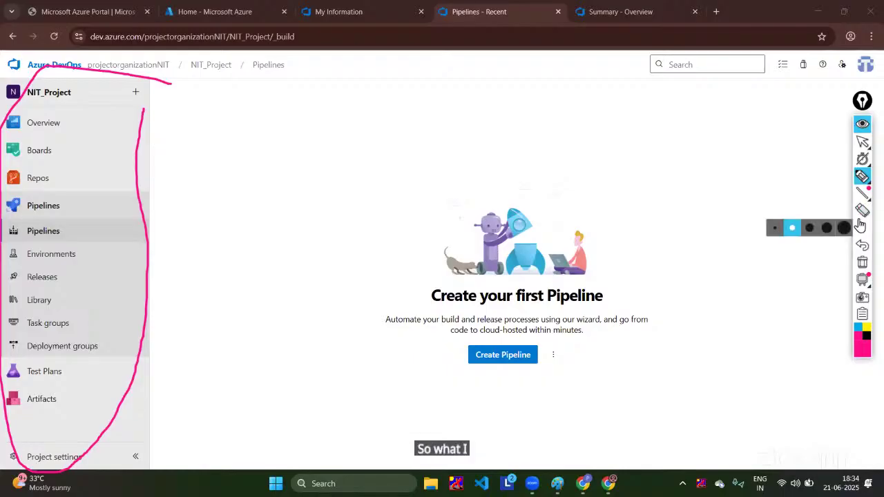
Step: Erase the sidebar mark and start creating a new pipeline
{"action": "left_click", "coordinate": [862, 210]}
{"action": "left_click", "coordinate": [141, 92]}
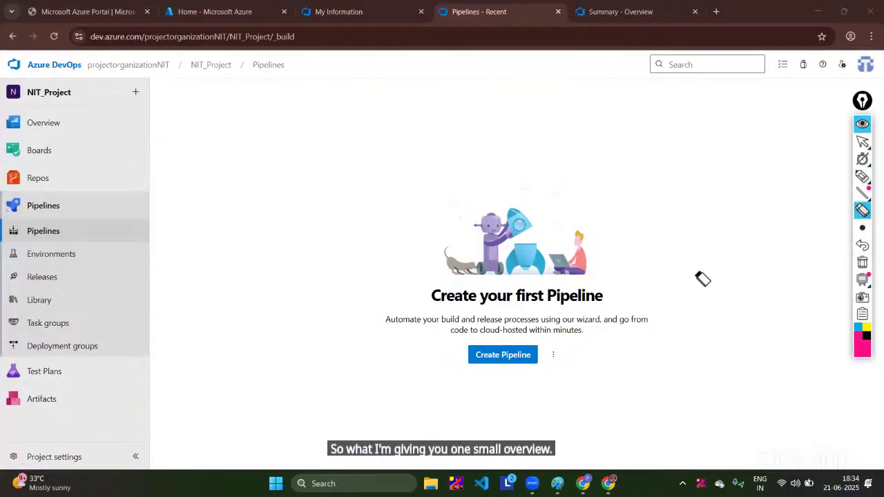
{"action": "left_click", "coordinate": [862, 141]}
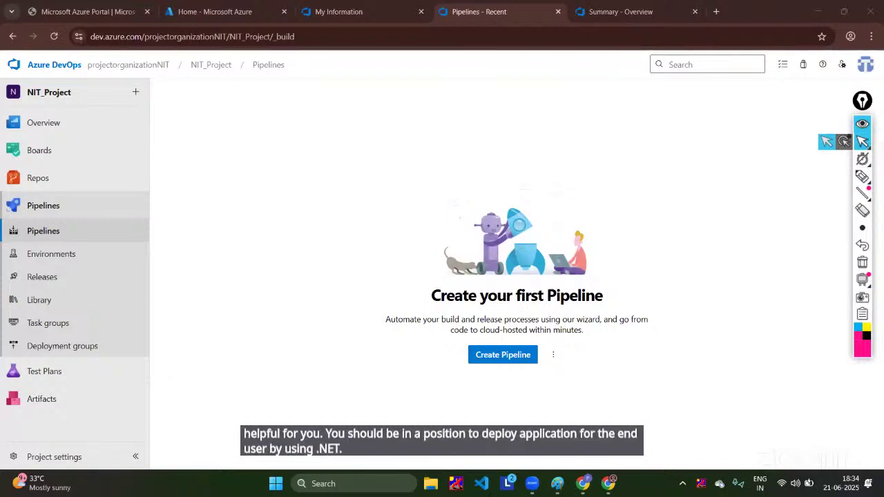
{"action": "left_click", "coordinate": [494, 364]}
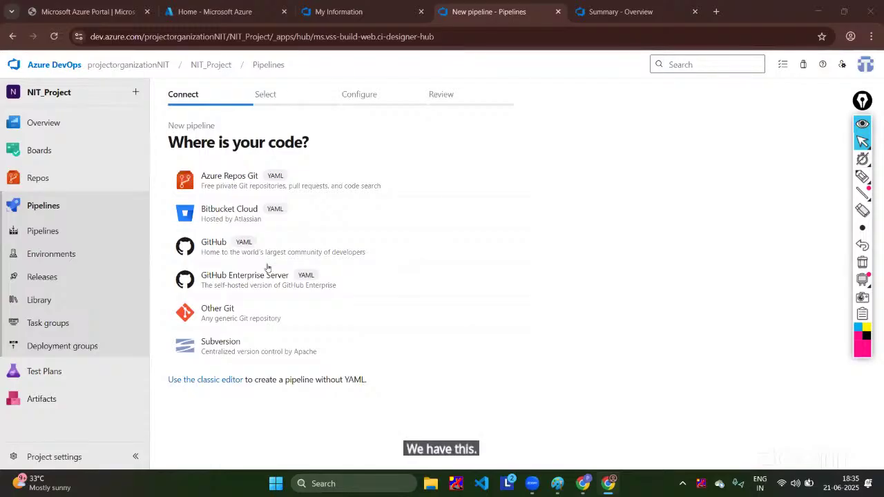
Step: Use the classic editor with Azure Repos Git, NIT_Project, Demo-project-dotnet99999.git on master as source
{"action": "left_click", "coordinate": [214, 379]}
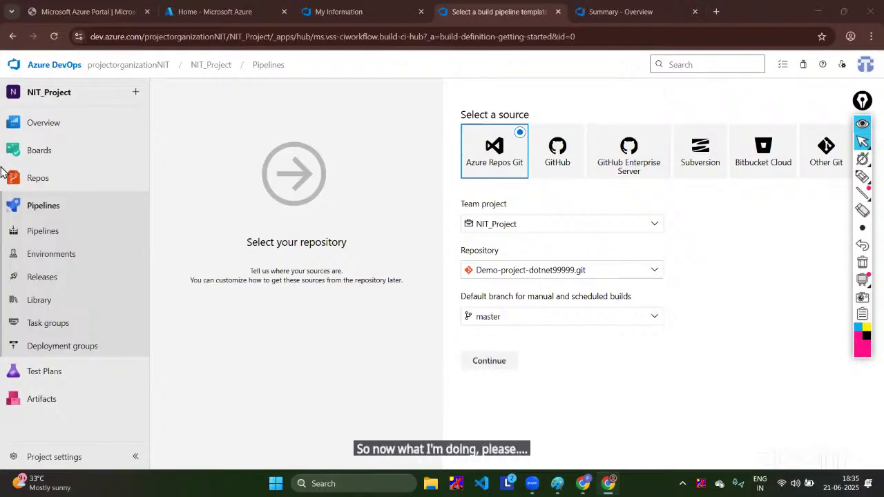
{"action": "left_click", "coordinate": [476, 361]}
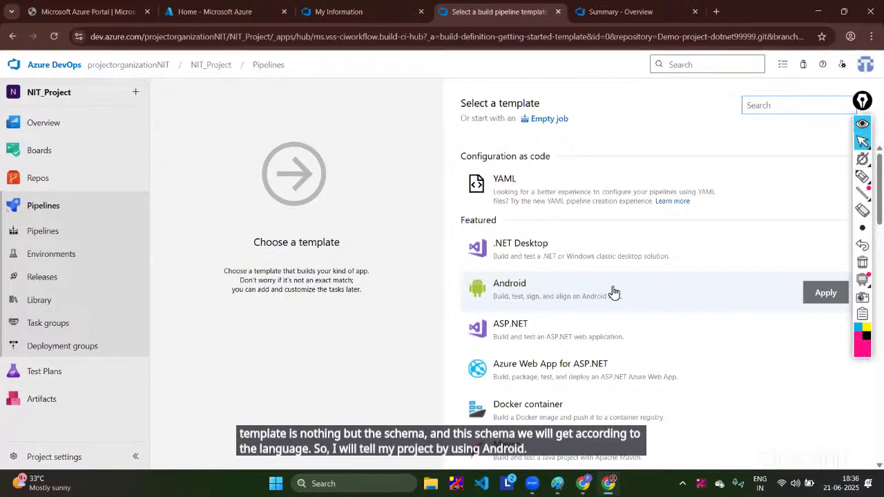
Step: Scroll to the Others group and select the ASP.NET Core build template
{"action": "scroll", "coordinate": [612, 292], "scroll_direction": "down", "scroll_amount": 2}
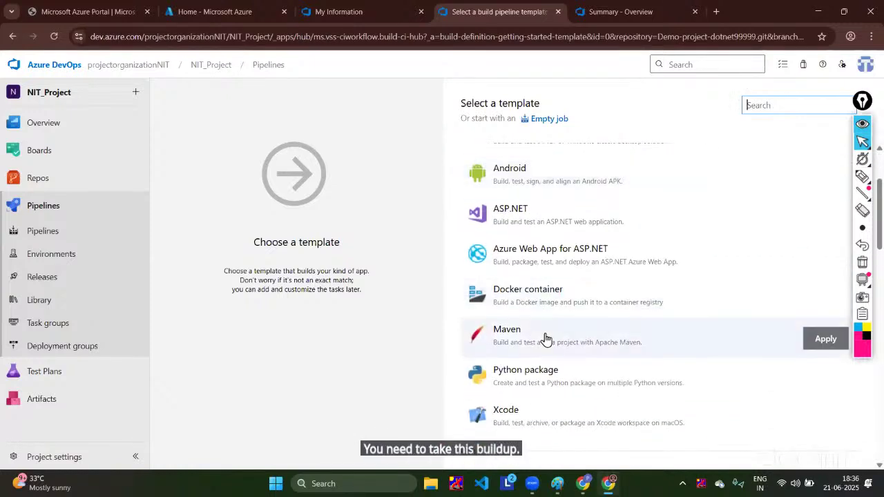
{"action": "scroll", "coordinate": [545, 338], "scroll_direction": "down", "scroll_amount": 2}
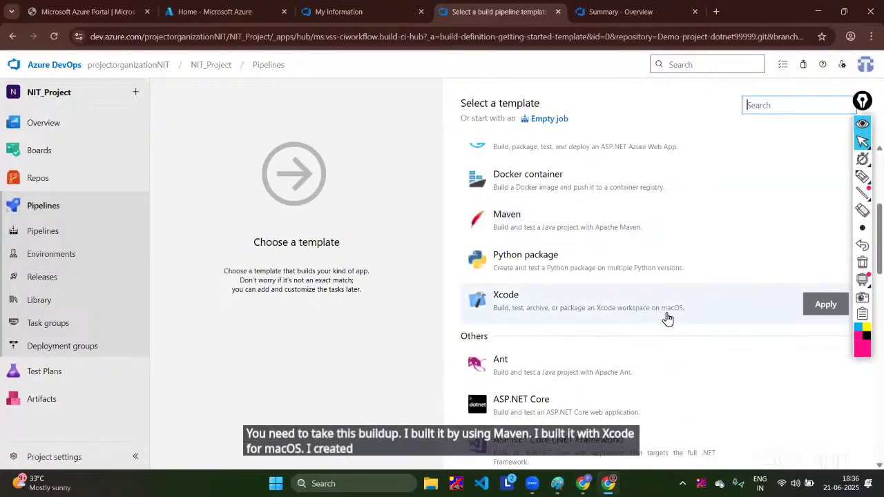
{"action": "scroll", "coordinate": [667, 318], "scroll_direction": "down", "scroll_amount": 3}
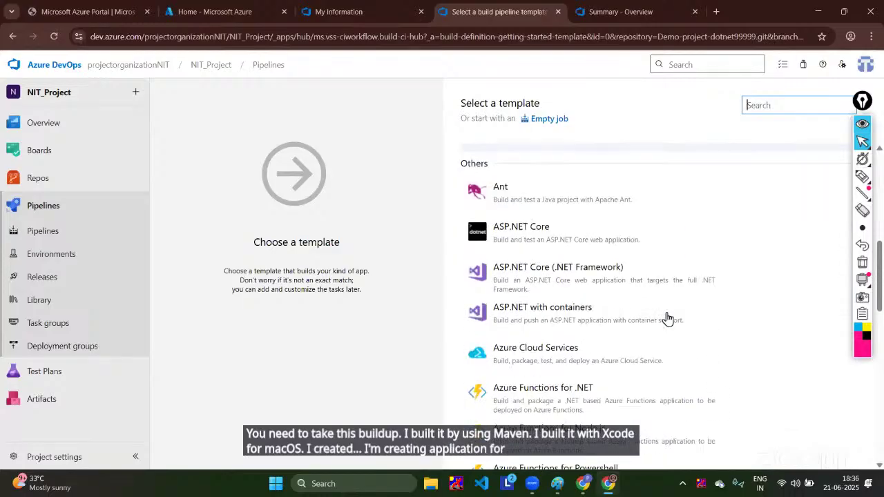
{"action": "left_click", "coordinate": [529, 242]}
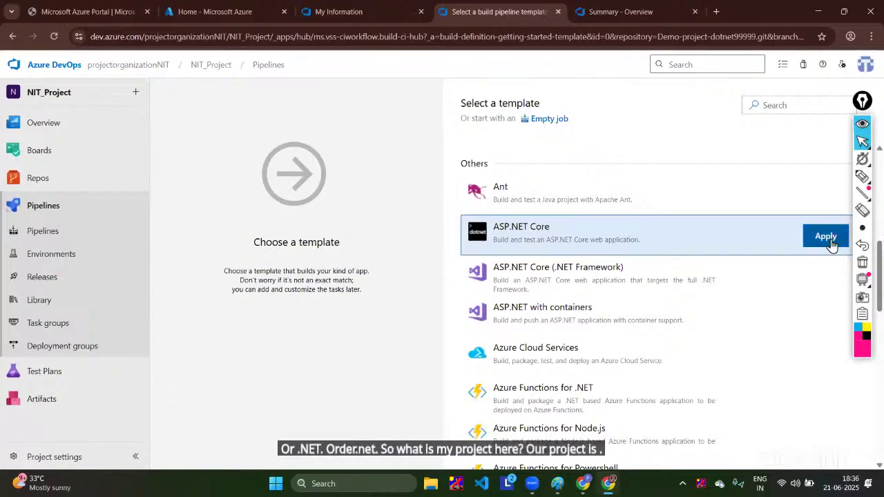
Step: Circle the Select a template heading, draw an arrow to the Pipelines sidebar, then erase both
{"action": "left_click", "coordinate": [862, 176]}
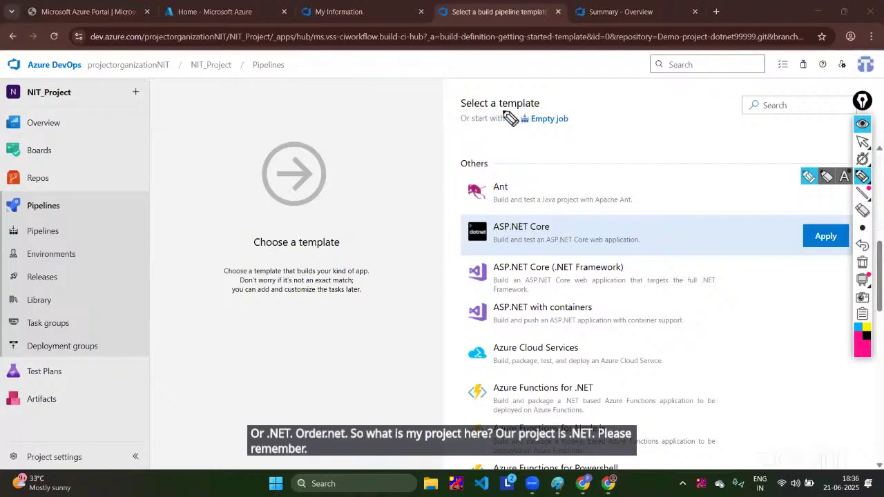
{"action": "mouse_move", "coordinate": [544, 107]}
{"action": "left_mouse_down"}
{"action": "mouse_move", "coordinate": [444, 100]}
{"action": "mouse_move", "coordinate": [442, 112]}
{"action": "mouse_move", "coordinate": [497, 118]}
{"action": "left_mouse_up"}
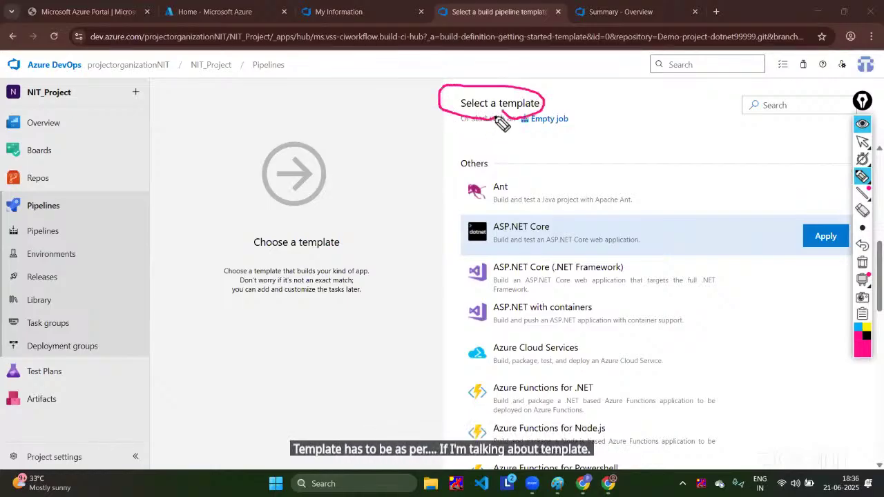
{"action": "left_click", "coordinate": [862, 210]}
{"action": "left_click_drag", "start_coordinate": [574, 92], "coordinate": [469, 134]}
{"action": "left_click", "coordinate": [862, 177]}
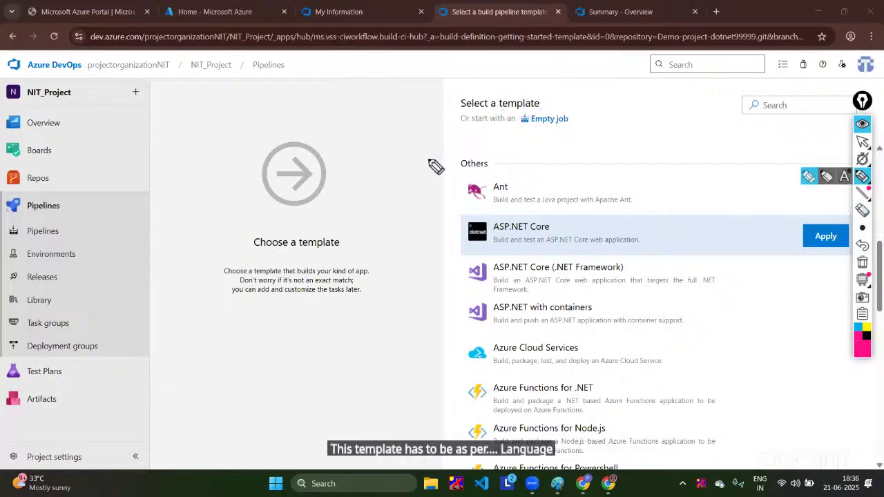
{"action": "mouse_move", "coordinate": [515, 166]}
{"action": "left_mouse_down"}
{"action": "mouse_move", "coordinate": [211, 142]}
{"action": "mouse_move", "coordinate": [146, 246]}
{"action": "left_mouse_up"}
{"action": "mouse_move", "coordinate": [145, 215]}
{"action": "left_mouse_down"}
{"action": "mouse_move", "coordinate": [131, 248]}
{"action": "mouse_move", "coordinate": [144, 250]}
{"action": "left_mouse_up"}
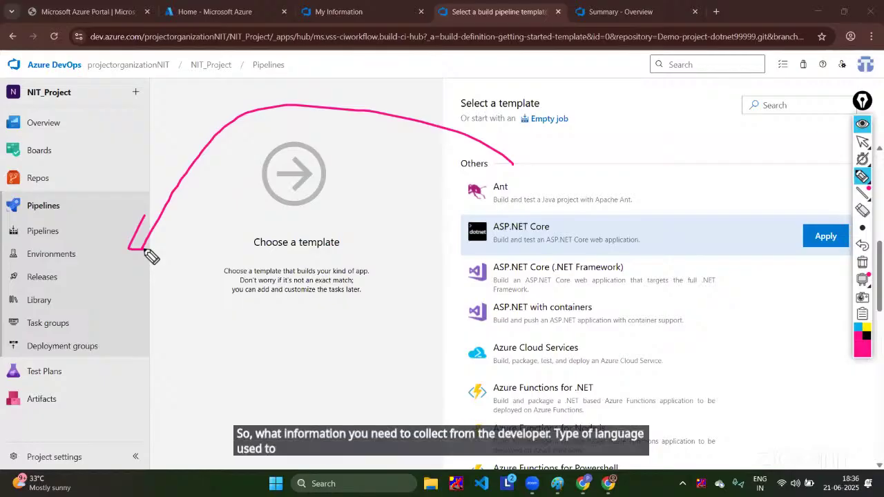
{"action": "left_click", "coordinate": [862, 210]}
{"action": "left_click_drag", "start_coordinate": [340, 88], "coordinate": [102, 252]}
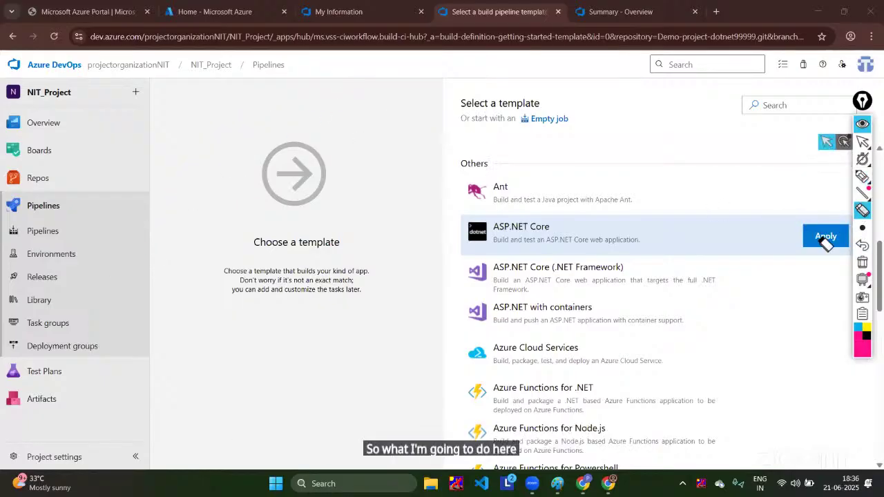
Step: Apply the ASP.NET Core template and select the NIT_Project-ASP.NET Core-CI pipeline name
{"action": "left_click", "coordinate": [858, 128]}
{"action": "left_click", "coordinate": [825, 236]}
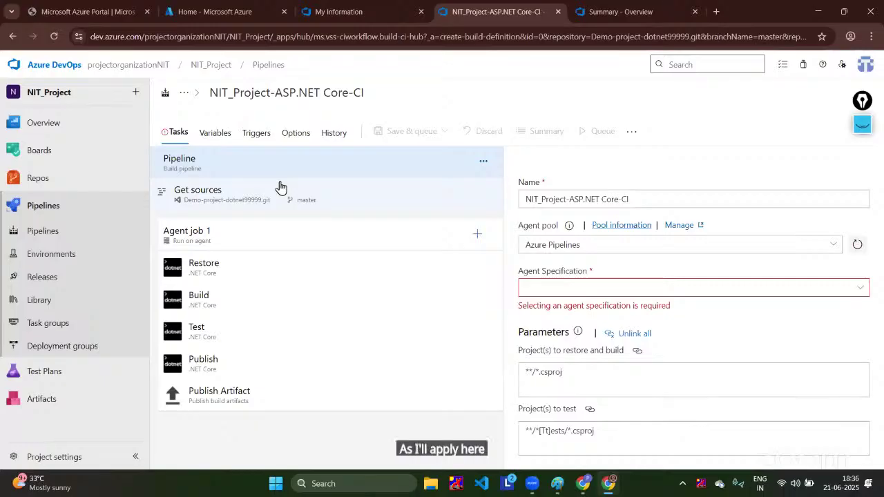
{"action": "left_click", "coordinate": [676, 197]}
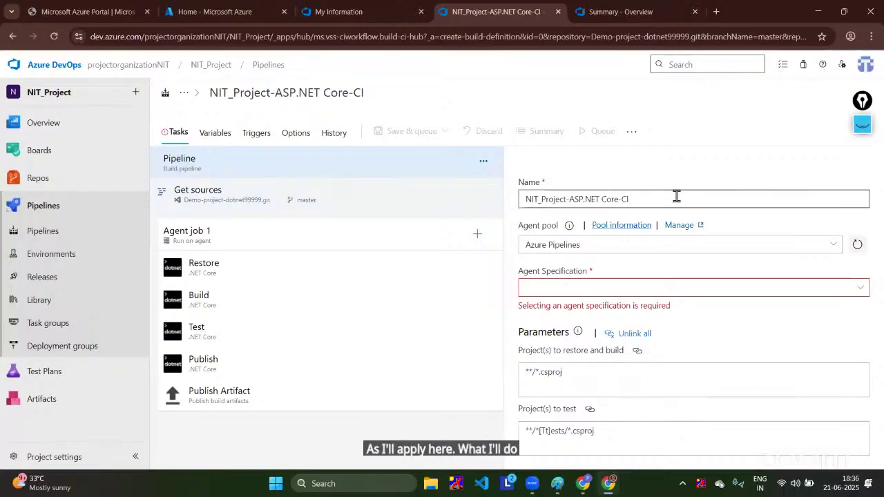
{"action": "left_click_drag", "start_coordinate": [676, 197], "coordinate": [504, 188]}
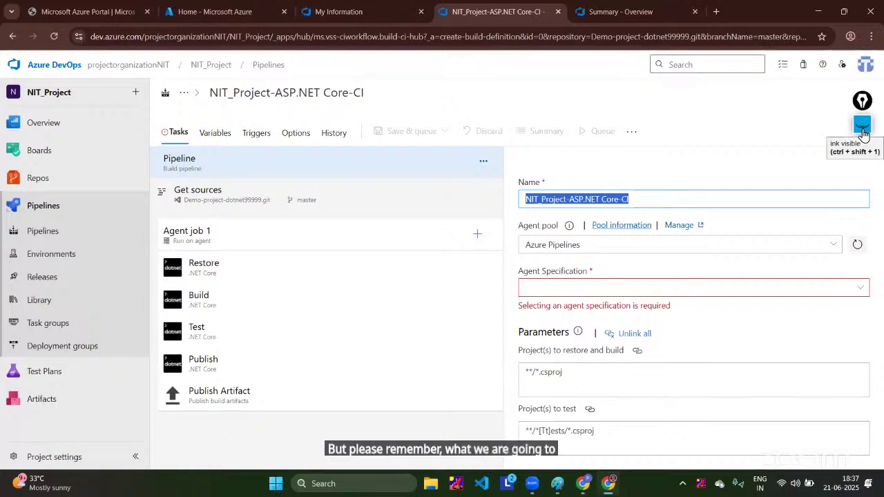
{"action": "left_click", "coordinate": [556, 455]}
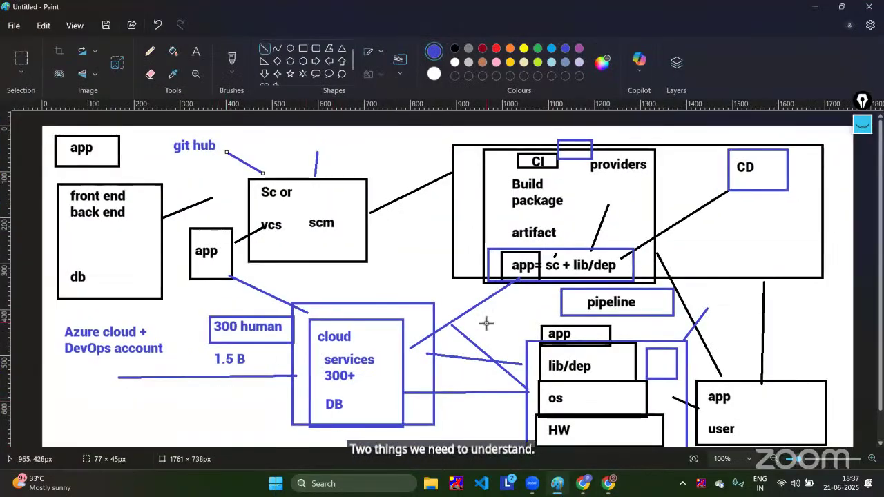
Step: Clear the Paint canvas and draw a large rounded box labelled 'host' and 'server'
{"action": "scroll", "coordinate": [486, 323], "scroll_direction": "down", "scroll_amount": 1}
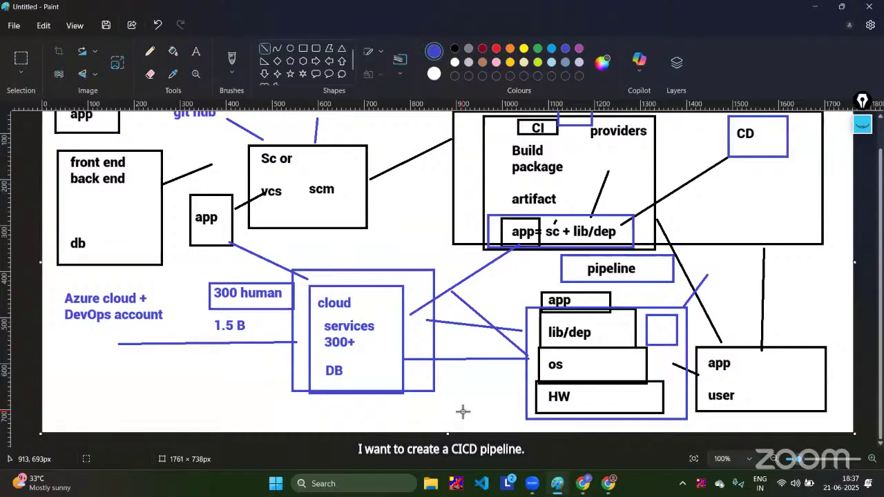
{"action": "key", "text": "ctrl+z"}
{"action": "key", "text": "ctrl+z"}
{"action": "key", "text": "ctrl+z"}
{"action": "key", "text": "ctrl+z"}
{"action": "key", "text": "ctrl+z"}
{"action": "key", "text": "ctrl+z"}
{"action": "key", "text": "ctrl+z"}
{"action": "key", "text": "ctrl+z"}
{"action": "key", "text": "ctrl+z"}
{"action": "key", "text": "ctrl+z"}
{"action": "key", "text": "ctrl+z"}
{"action": "key", "text": "ctrl+z"}
{"action": "key", "text": "ctrl+z"}
{"action": "key", "text": "ctrl+z"}
{"action": "key", "text": "ctrl+z"}
{"action": "key", "text": "ctrl+z"}
{"action": "key", "text": "ctrl+z"}
{"action": "key", "text": "ctrl+z"}
{"action": "key", "text": "ctrl+z"}
{"action": "key", "text": "ctrl+z"}
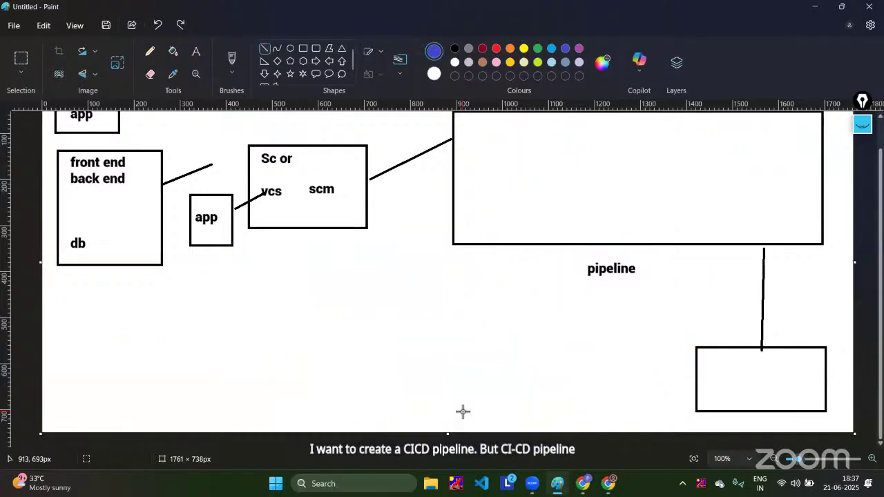
{"action": "key", "text": "ctrl+z"}
{"action": "key", "text": "ctrl+z"}
{"action": "key", "text": "ctrl+z"}
{"action": "key", "text": "ctrl+z"}
{"action": "key", "text": "ctrl+z"}
{"action": "key", "text": "ctrl+z"}
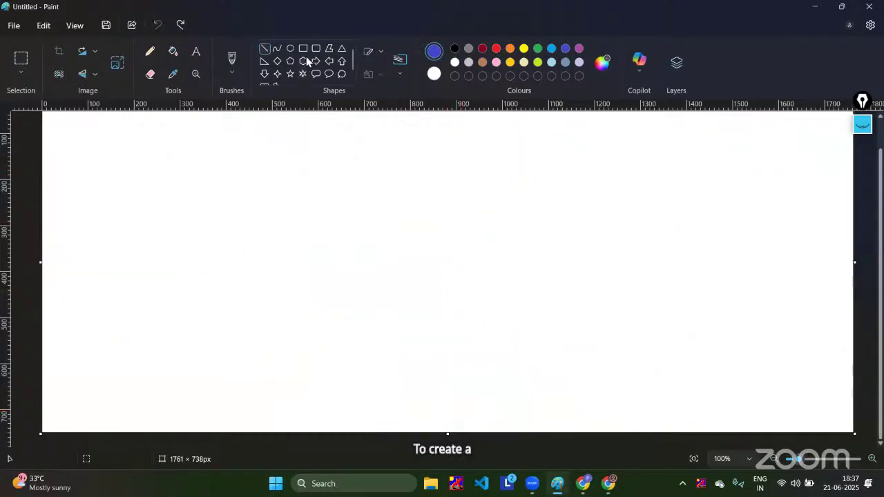
{"action": "left_click", "coordinate": [300, 47]}
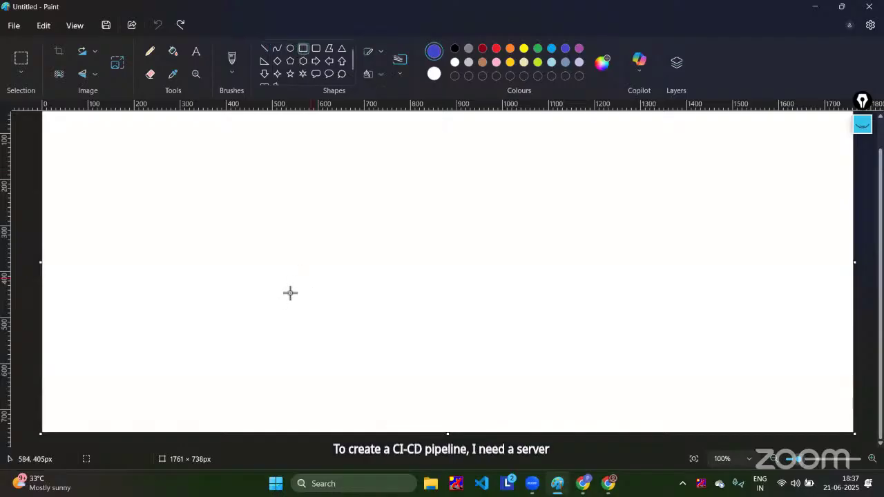
{"action": "left_click_drag", "start_coordinate": [222, 250], "coordinate": [801, 369]}
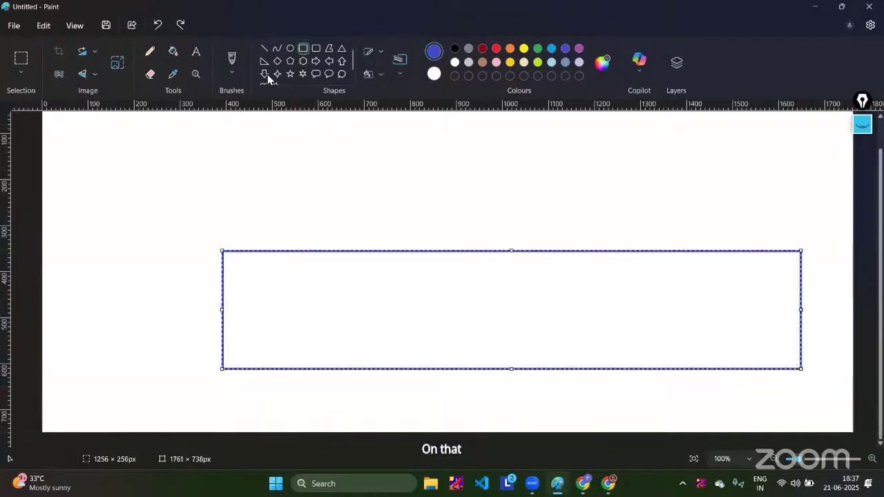
{"action": "left_click", "coordinate": [196, 52]}
{"action": "left_click_drag", "start_coordinate": [411, 272], "coordinate": [577, 353]}
{"action": "type", "text": "host"}
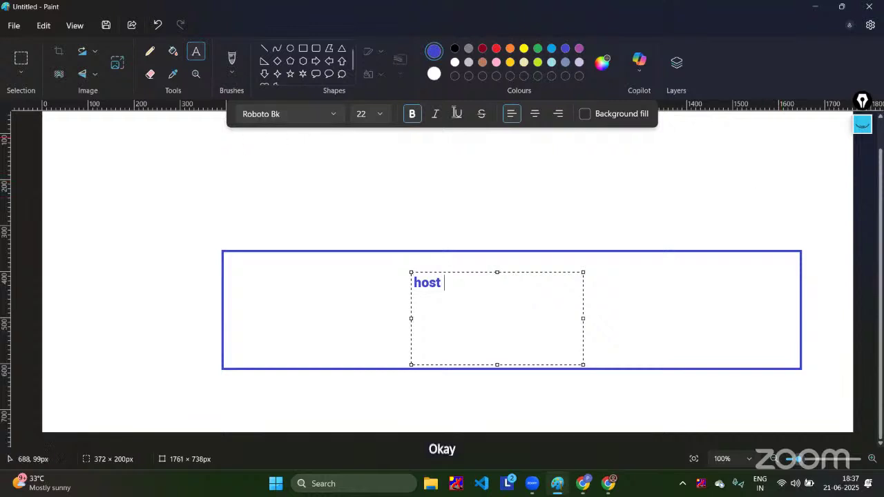
{"action": "left_click", "coordinate": [375, 183]}
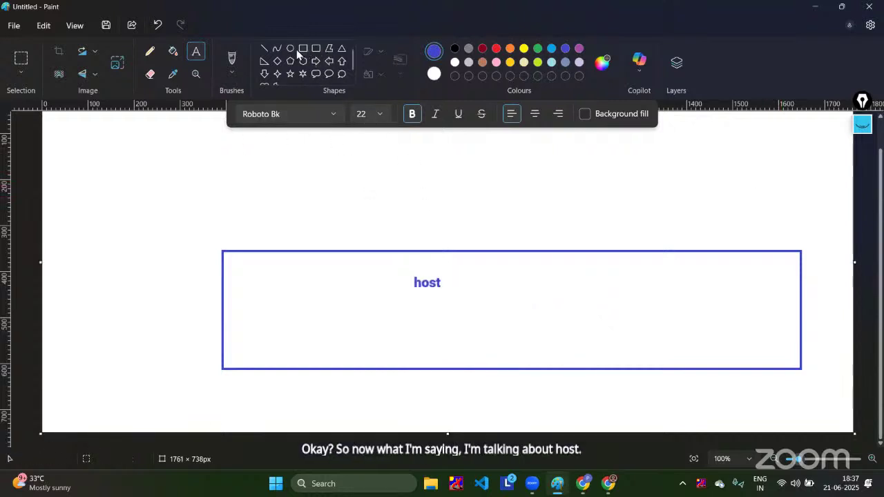
{"action": "left_click", "coordinate": [529, 301]}
{"action": "type", "text": "server"}
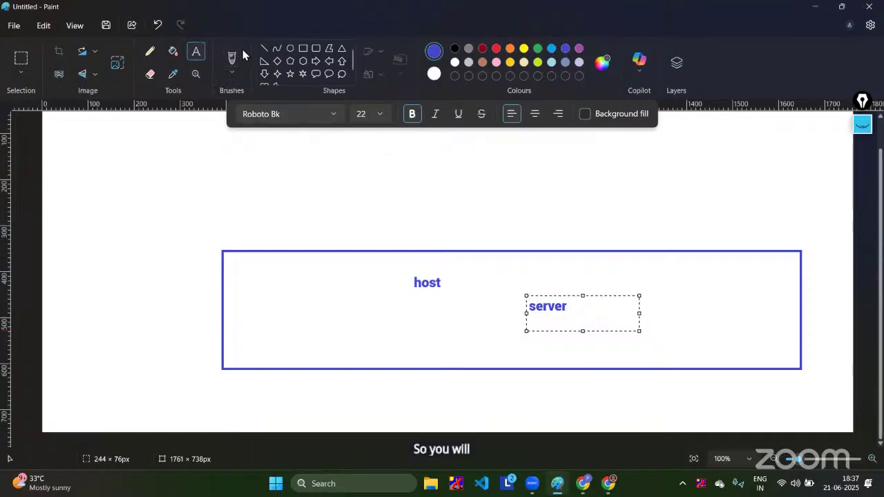
Step: Draw a second box above it labelled 'pipeline', then return to the Azure DevOps editor
{"action": "left_click", "coordinate": [303, 48]}
{"action": "left_click_drag", "start_coordinate": [256, 151], "coordinate": [725, 224]}
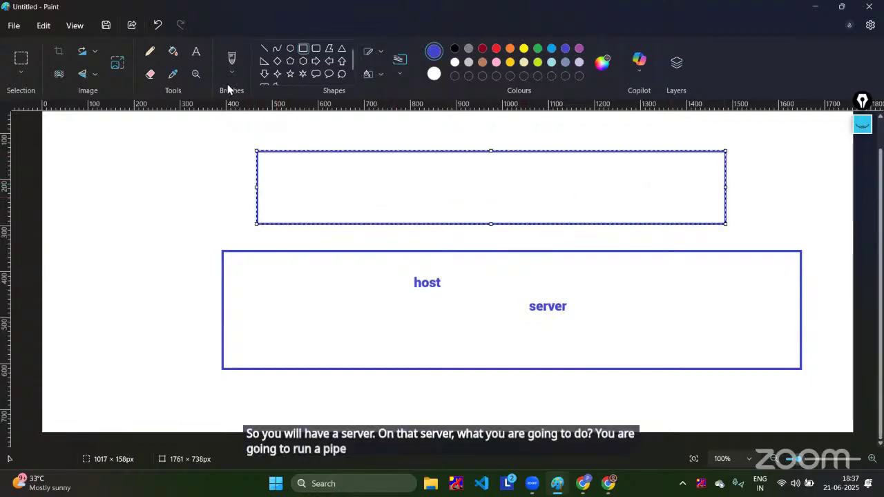
{"action": "left_click", "coordinate": [192, 48]}
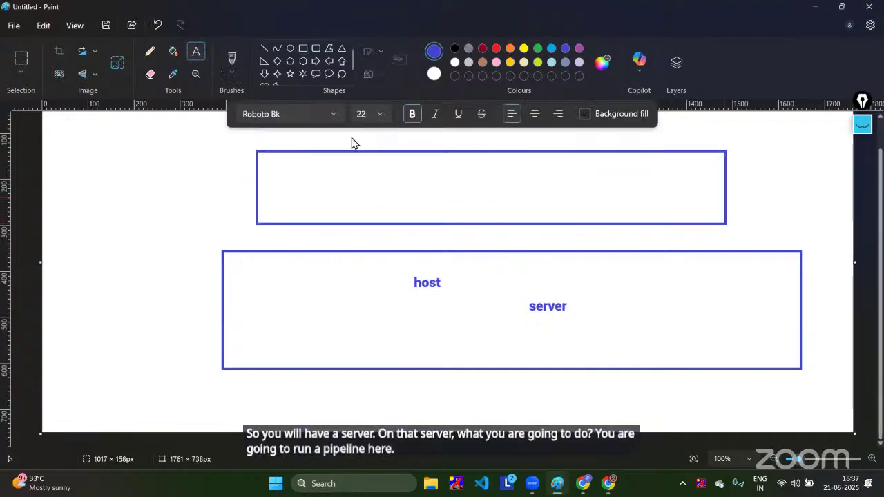
{"action": "left_click", "coordinate": [393, 158]}
{"action": "type", "text": "p"}
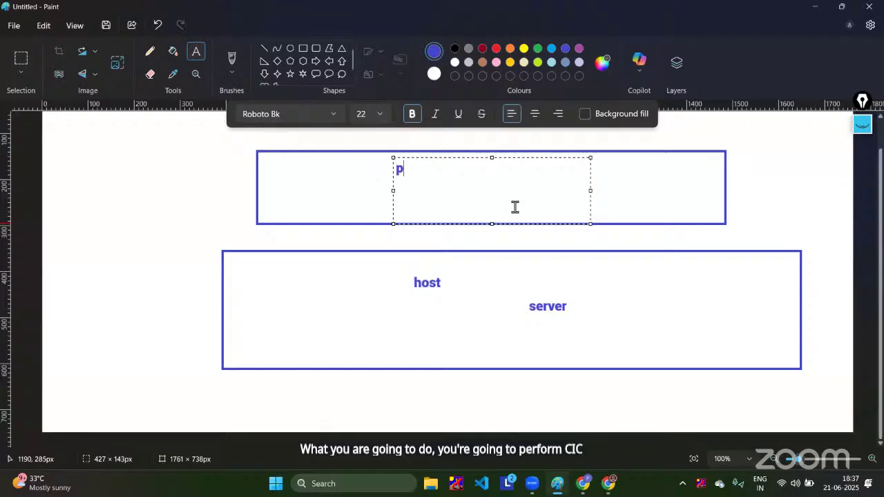
{"action": "type", "text": "ipeline"}
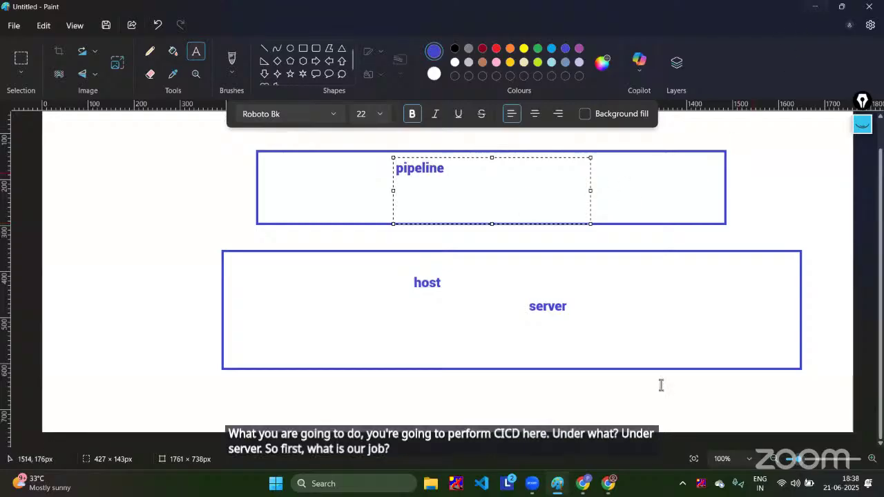
{"action": "mouse_move", "coordinate": [618, 485]}
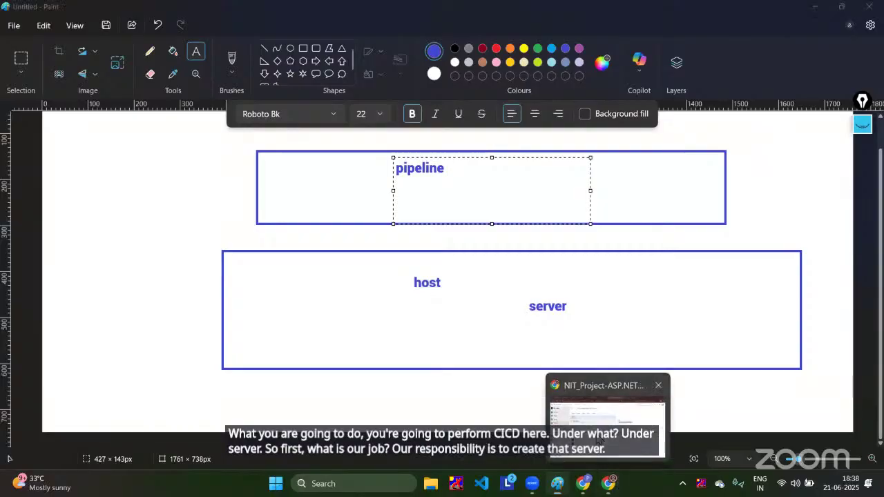
{"action": "left_click", "coordinate": [606, 459]}
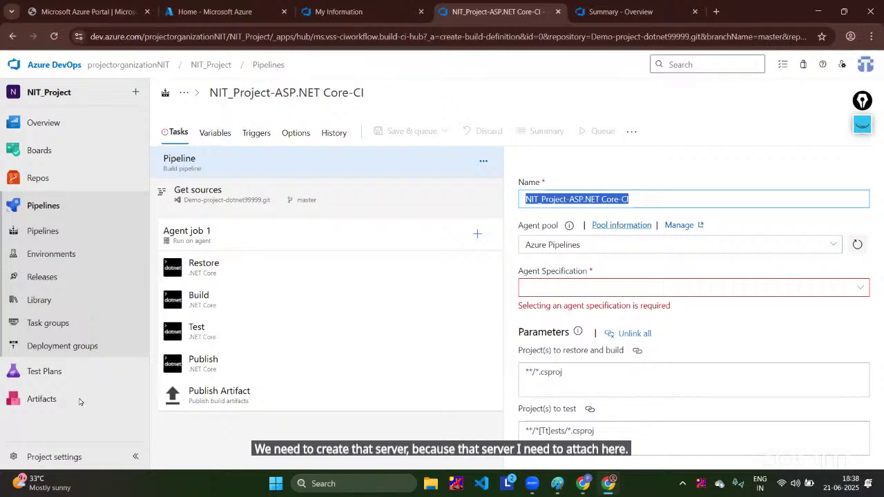
Step: Leave the pipeline editor without saving and open the project's Agent pools settings
{"action": "left_click", "coordinate": [38, 464]}
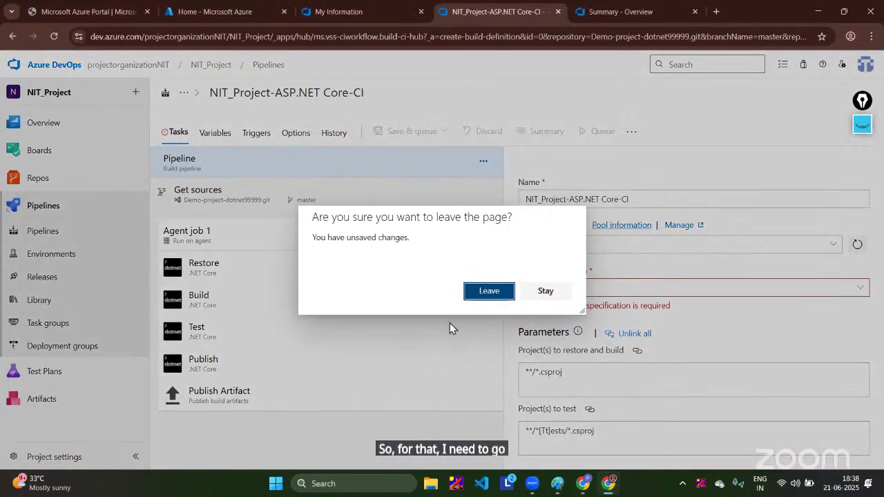
{"action": "left_click", "coordinate": [485, 291]}
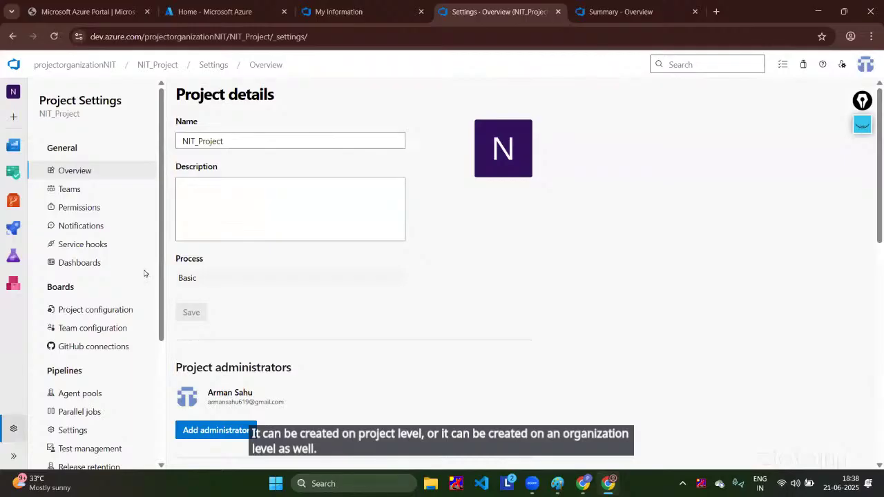
{"action": "scroll", "coordinate": [106, 288], "scroll_direction": "down", "scroll_amount": 2}
{"action": "left_click", "coordinate": [77, 252]}
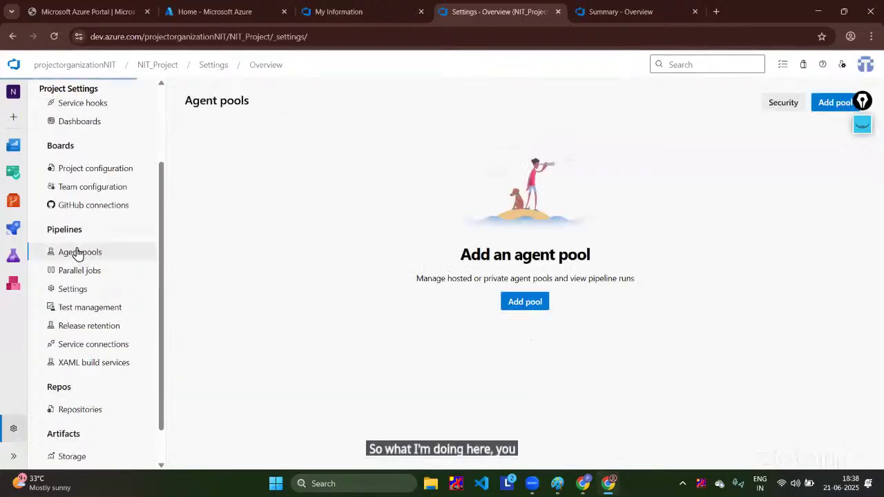
Step: Create a self-hosted agent pool named nit-pool with access granted to all pipelines
{"action": "left_click", "coordinate": [825, 105]}
{"action": "left_click", "coordinate": [654, 228]}
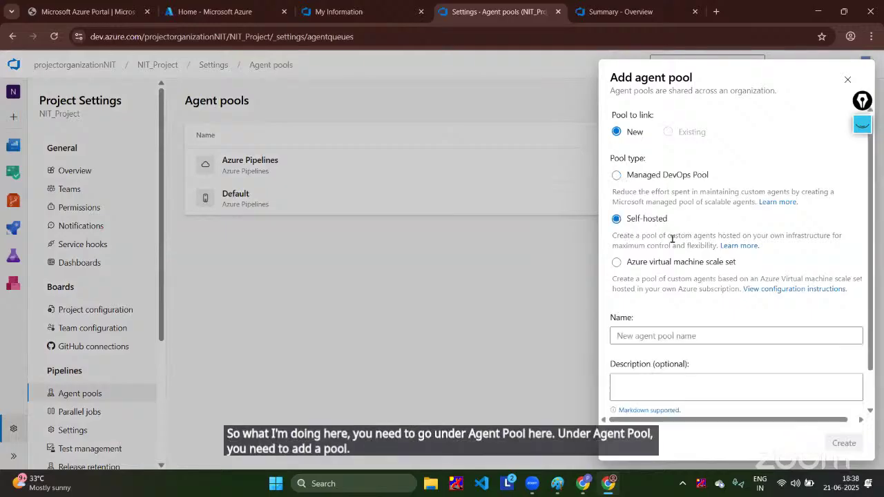
{"action": "left_click", "coordinate": [685, 335]}
{"action": "type", "text": "N"}
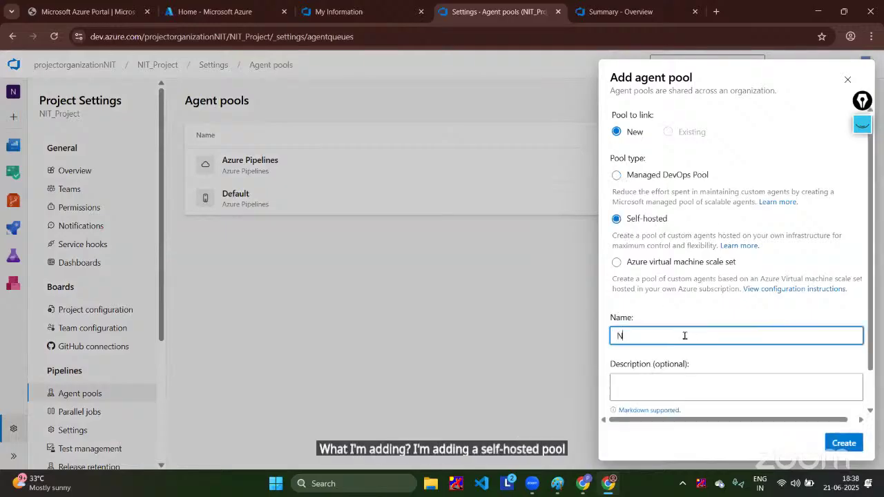
{"action": "type", "text": "i"}
{"action": "key", "text": "BackSpace"}
{"action": "key", "text": "BackSpace"}
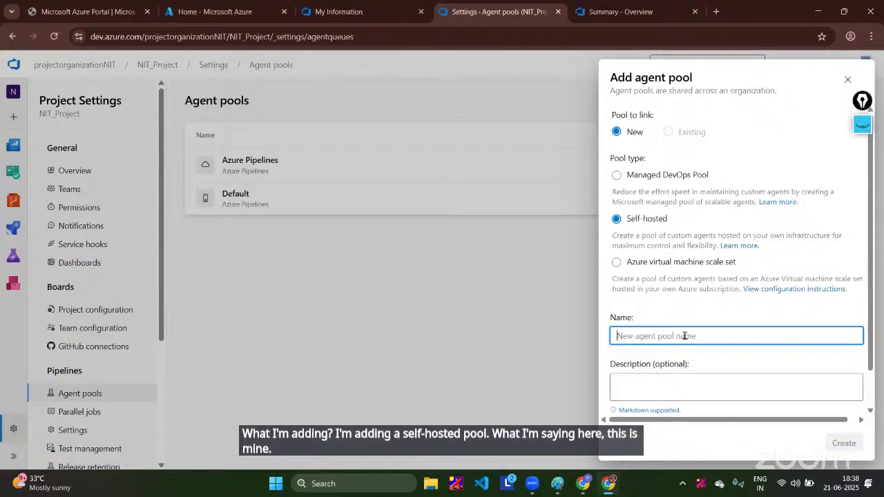
{"action": "type", "text": "nit-pool"}
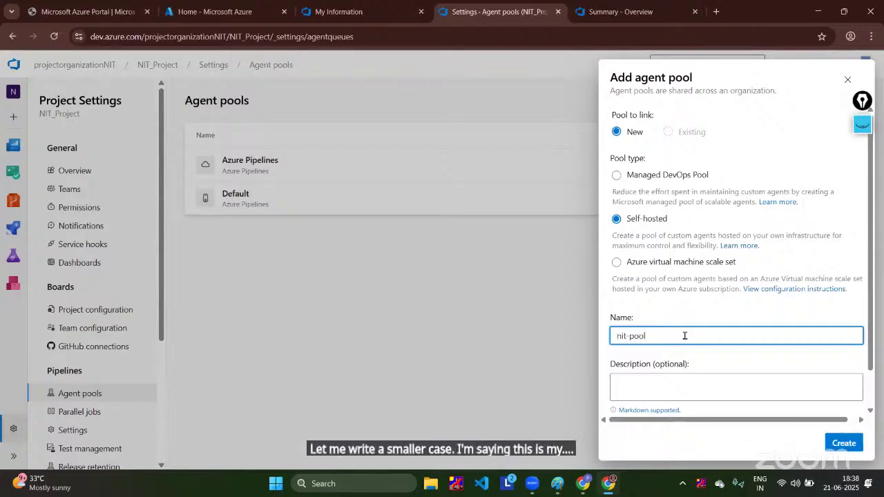
{"action": "scroll", "coordinate": [684, 336], "scroll_direction": "down", "scroll_amount": 1}
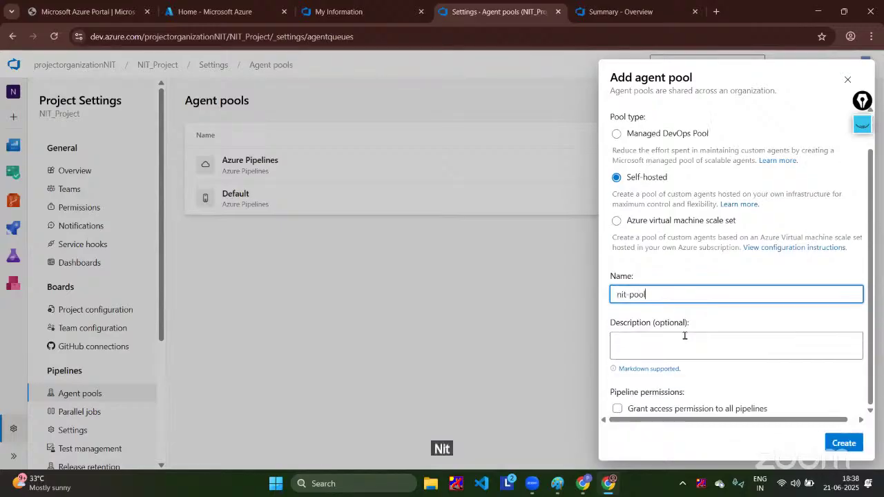
{"action": "left_click", "coordinate": [616, 409]}
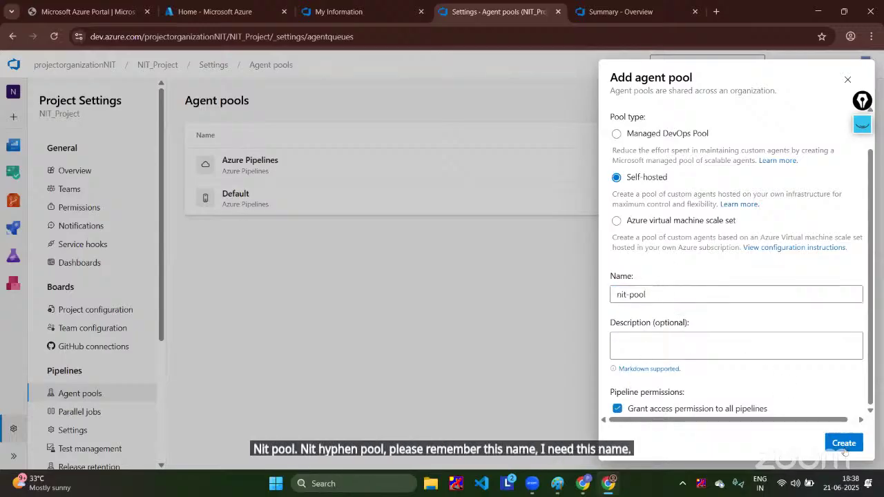
{"action": "left_click", "coordinate": [844, 444]}
Step: View the Linux setup instructions for adding a new agent to nit-pool
{"action": "left_click", "coordinate": [346, 229]}
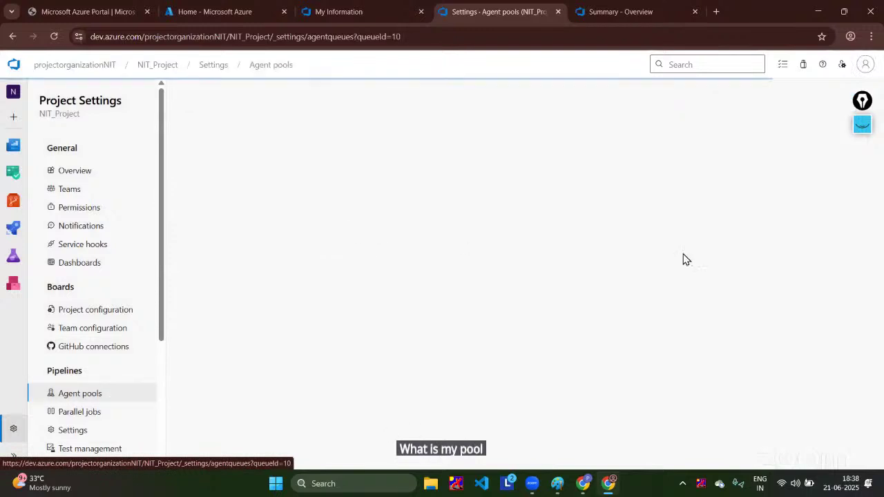
{"action": "left_click", "coordinate": [221, 125]}
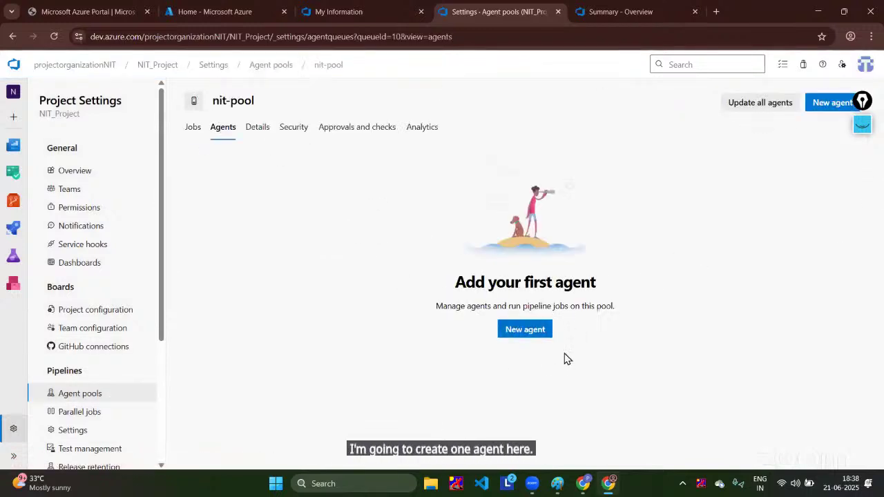
{"action": "left_click", "coordinate": [529, 328]}
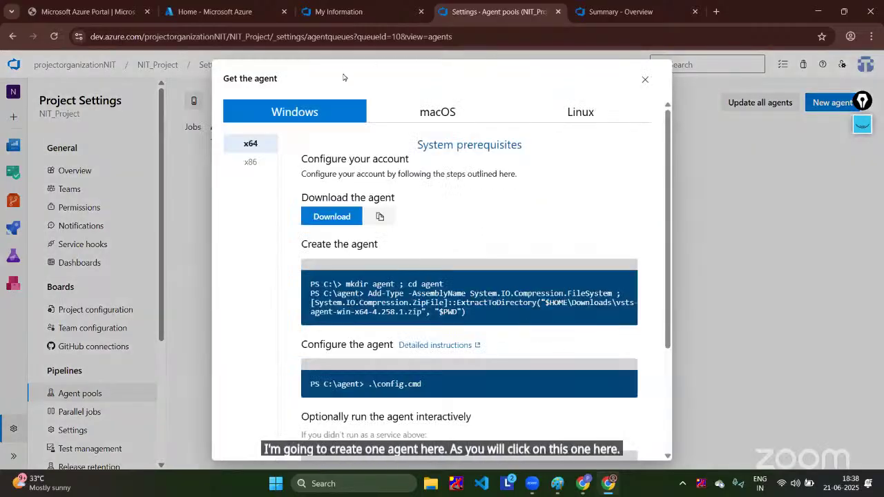
{"action": "left_click", "coordinate": [584, 116]}
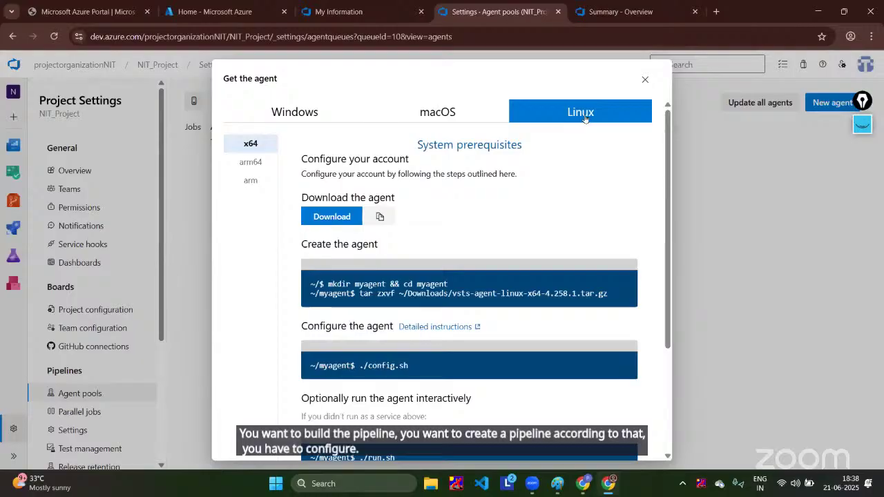
{"action": "left_click", "coordinate": [197, 10]}
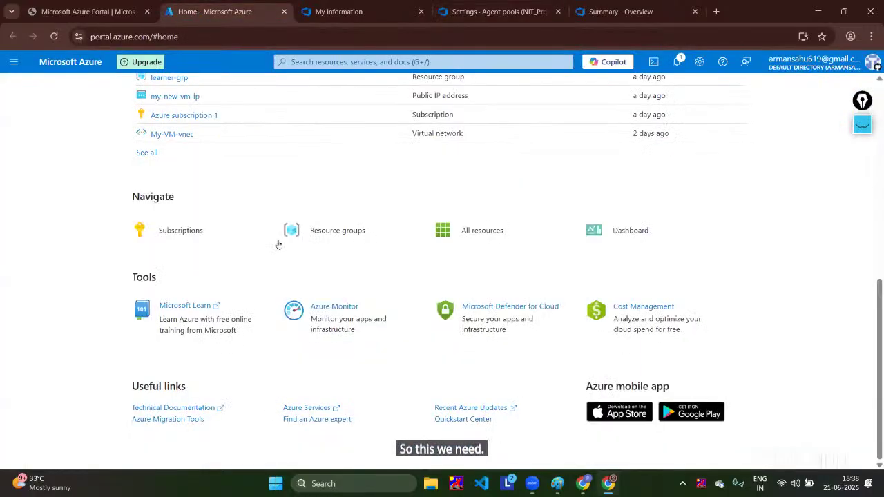
Step: Start creating a virtual machine in a new resource group named vm-grp
{"action": "scroll", "coordinate": [361, 357], "scroll_direction": "up", "scroll_amount": 4}
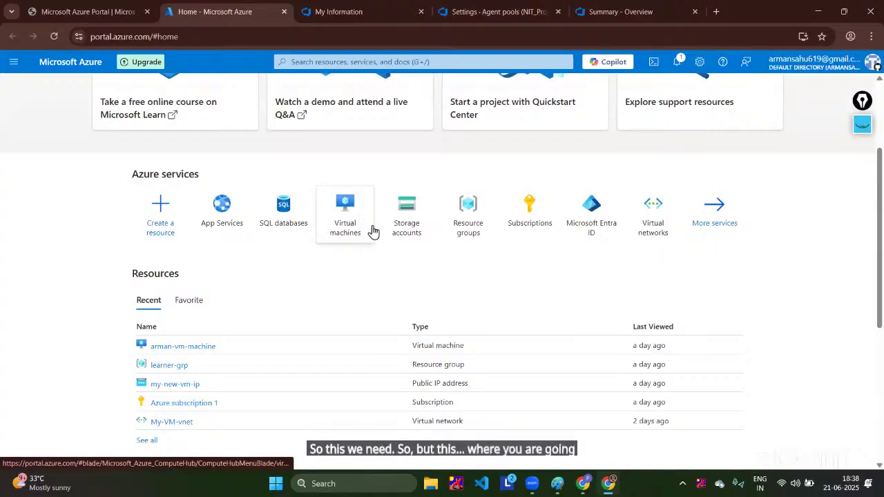
{"action": "left_click", "coordinate": [347, 214]}
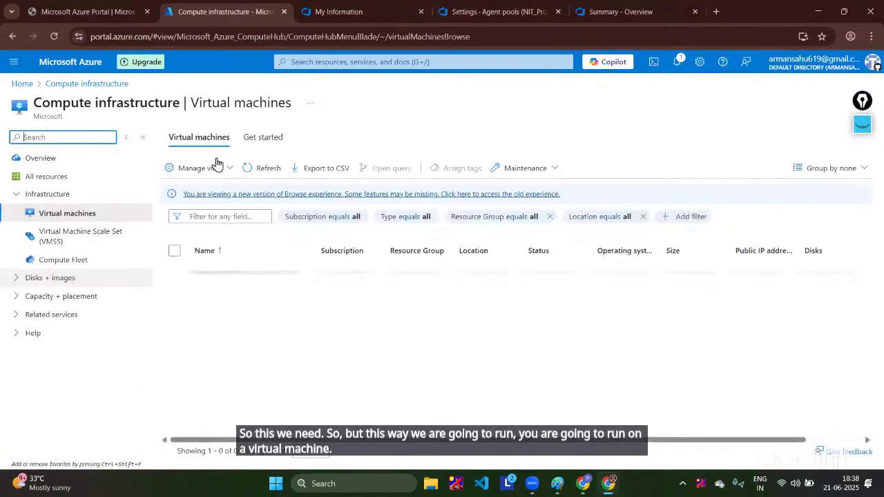
{"action": "left_click", "coordinate": [207, 168]}
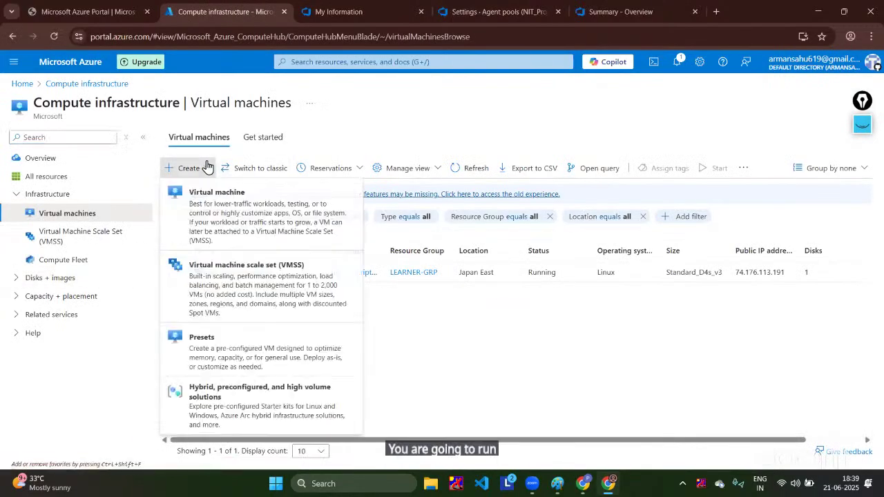
{"action": "left_click", "coordinate": [210, 219]}
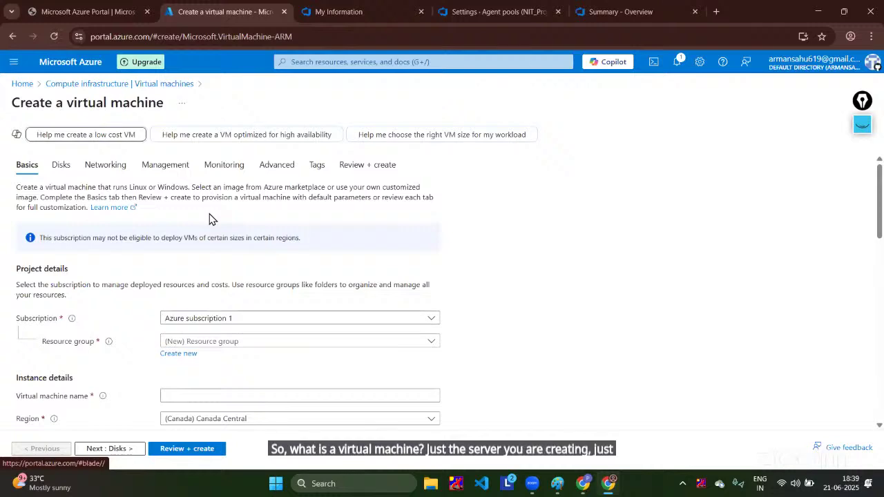
{"action": "scroll", "coordinate": [210, 219], "scroll_direction": "down", "scroll_amount": 1}
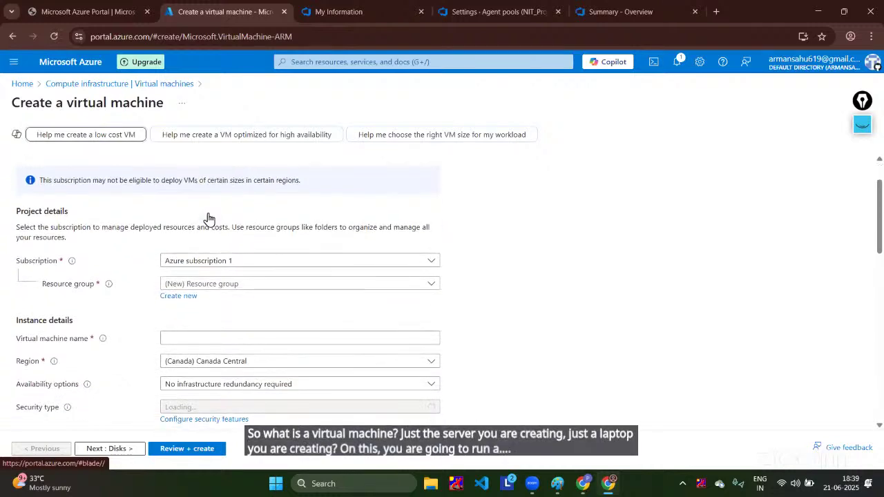
{"action": "scroll", "coordinate": [209, 219], "scroll_direction": "down", "scroll_amount": 1}
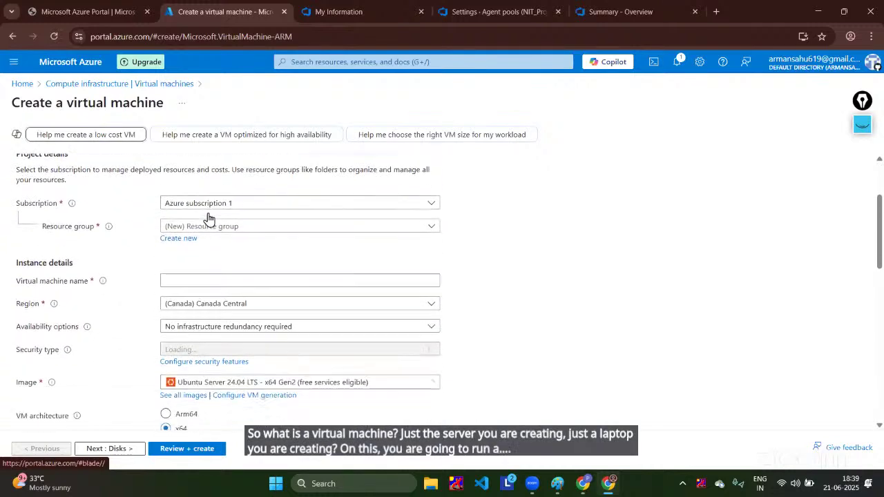
{"action": "left_click", "coordinate": [185, 241]}
{"action": "type", "text": "v"}
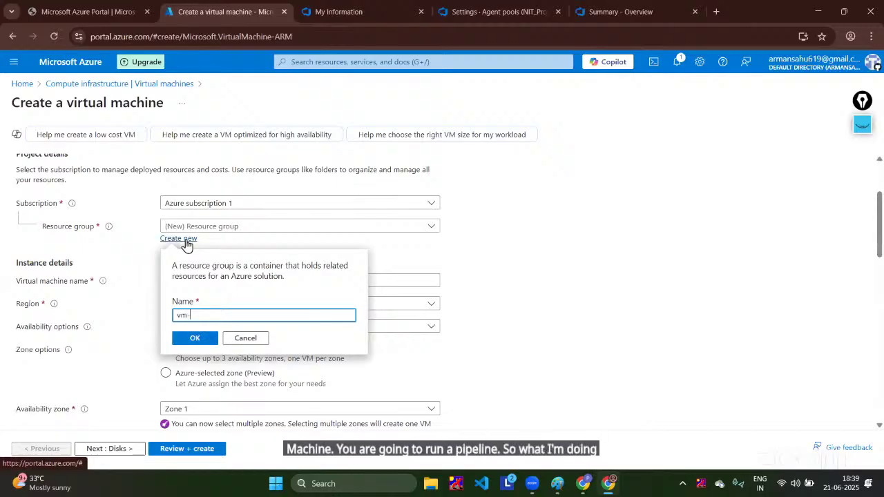
{"action": "type", "text": "m-"}
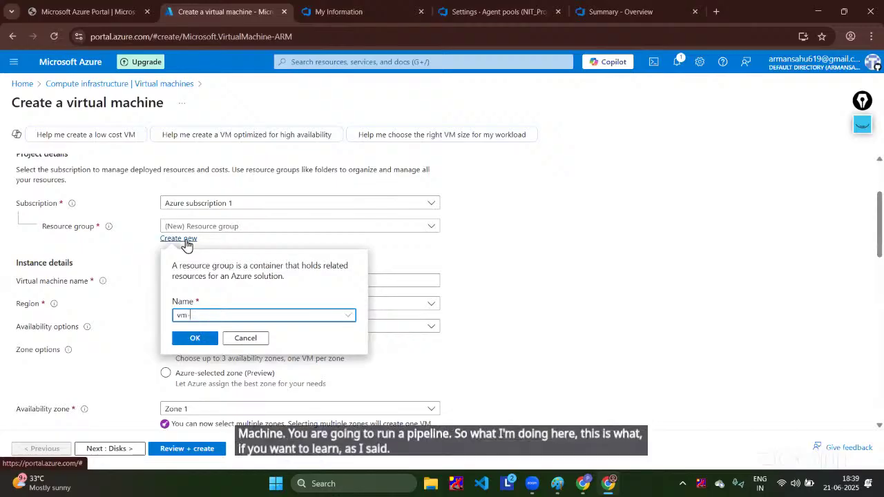
{"action": "type", "text": "grp"}
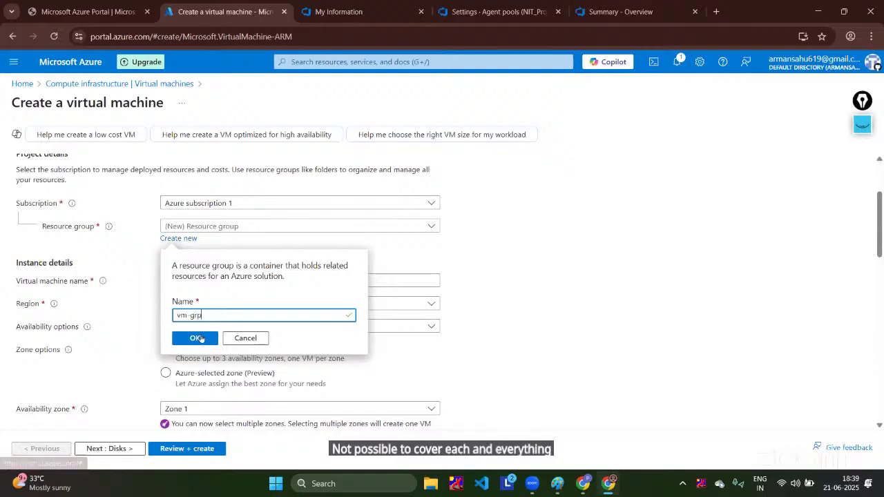
{"action": "left_click", "coordinate": [196, 339]}
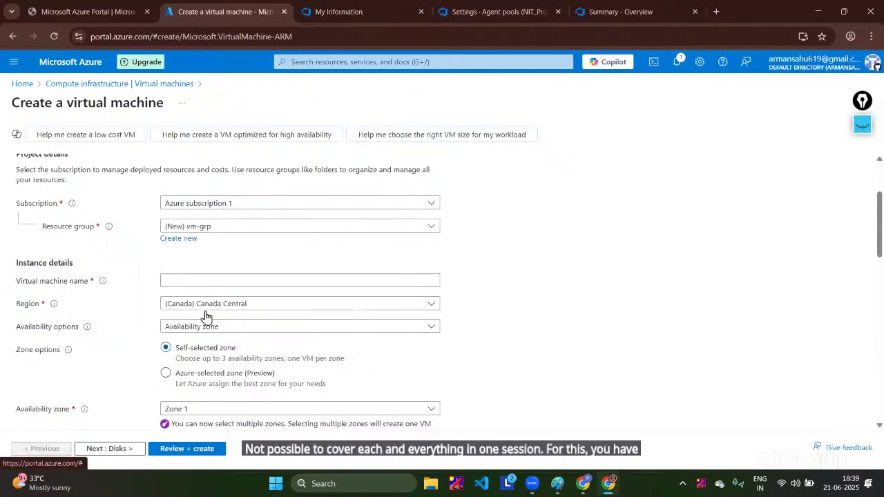
Step: Name the virtual machine dotnet-app-server
{"action": "left_click", "coordinate": [204, 281]}
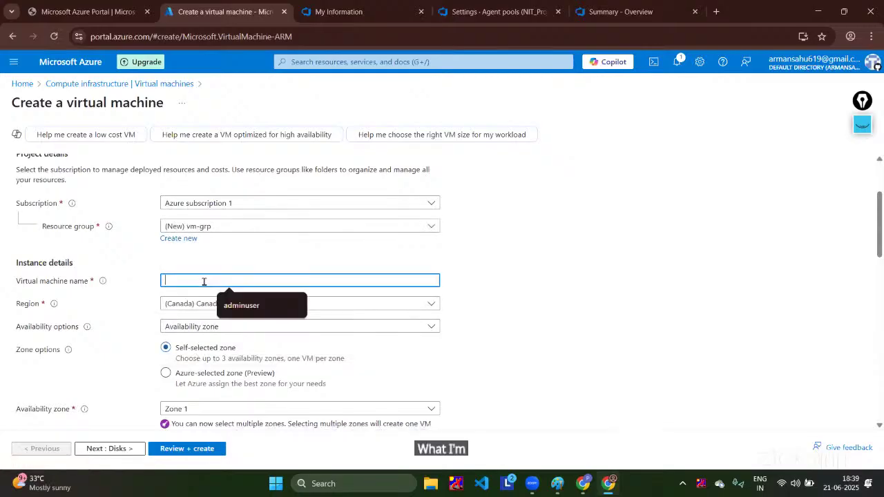
{"action": "type", "text": "dotnet"}
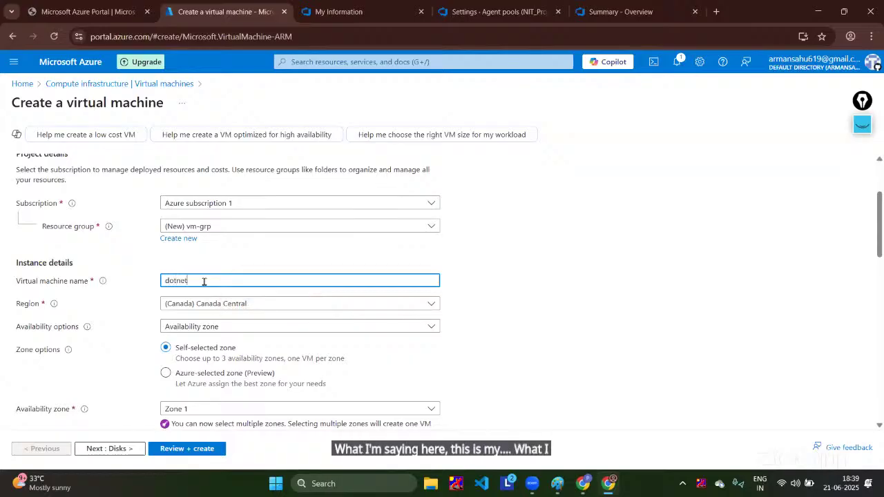
{"action": "type", "text": "-server"}
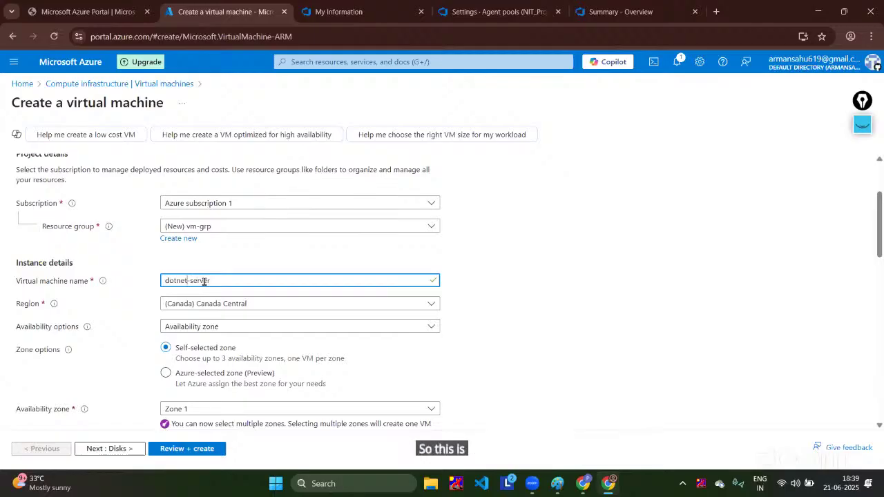
{"action": "key", "text": "ctrl+Left"}
{"action": "type", "text": "app-"}
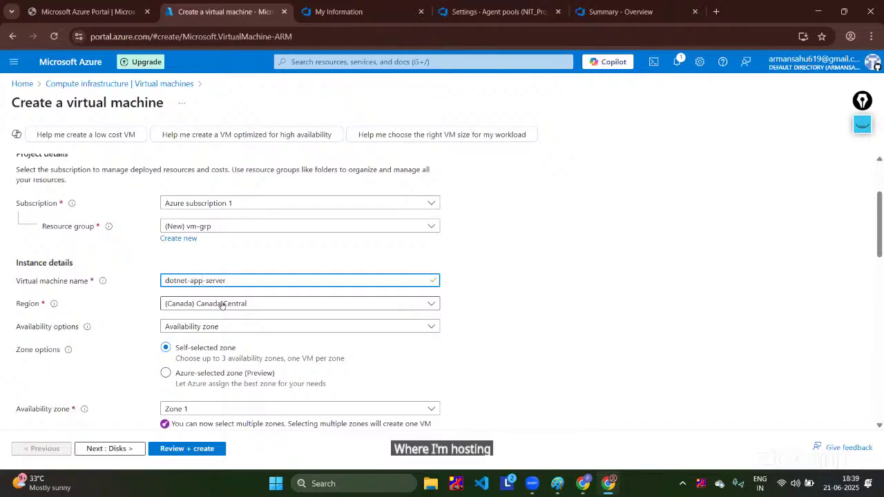
Step: Set the VM region to East Asia, replacing an initial Japan East choice
{"action": "left_click", "coordinate": [222, 306]}
{"action": "scroll", "coordinate": [283, 200], "scroll_direction": "up", "scroll_amount": 5}
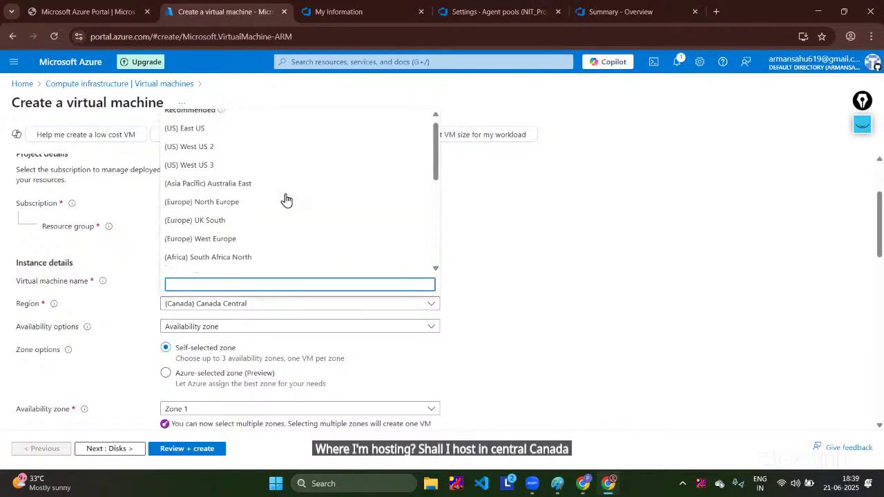
{"action": "scroll", "coordinate": [284, 199], "scroll_direction": "down", "scroll_amount": 3}
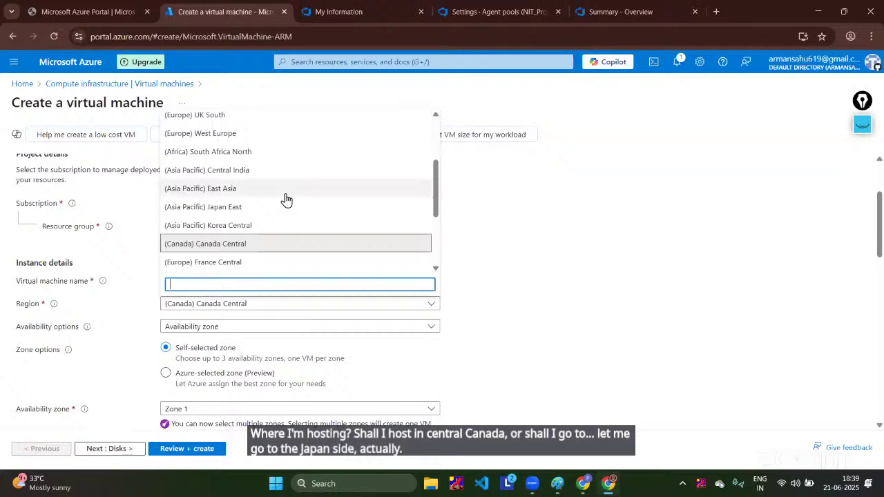
{"action": "left_click", "coordinate": [258, 210]}
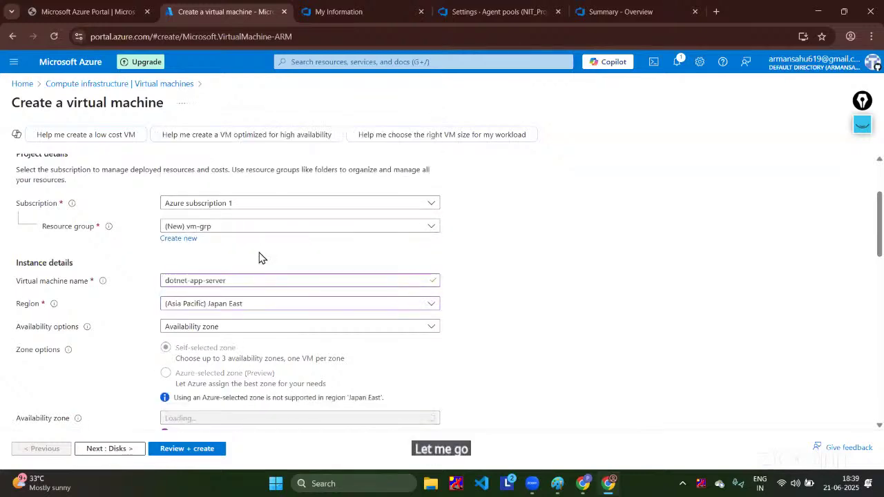
{"action": "scroll", "coordinate": [259, 256], "scroll_direction": "down", "scroll_amount": 2}
{"action": "scroll", "coordinate": [259, 257], "scroll_direction": "down", "scroll_amount": 3}
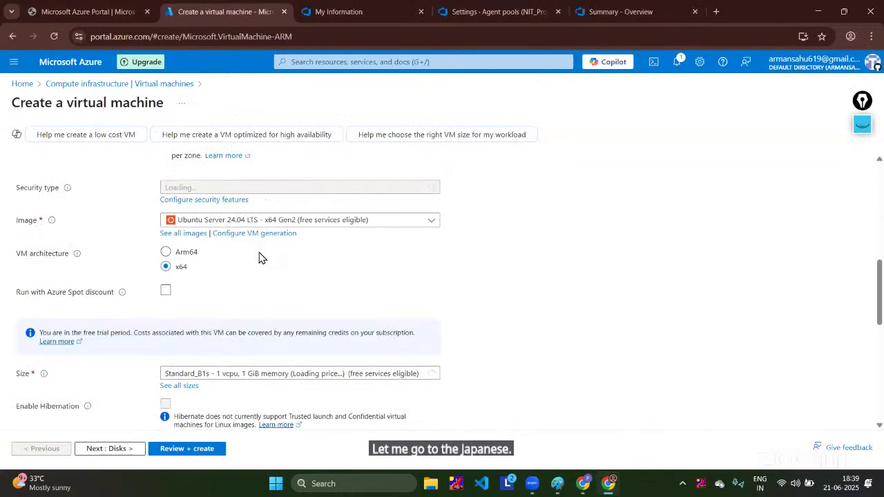
{"action": "scroll", "coordinate": [276, 229], "scroll_direction": "down", "scroll_amount": 1}
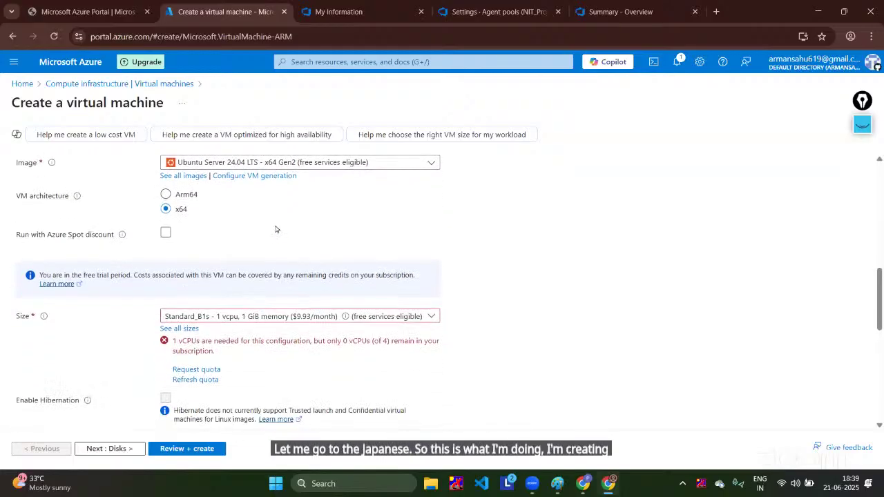
{"action": "scroll", "coordinate": [259, 369], "scroll_direction": "up", "scroll_amount": 9}
{"action": "scroll", "coordinate": [259, 370], "scroll_direction": "down", "scroll_amount": 2}
{"action": "left_click", "coordinate": [223, 303]}
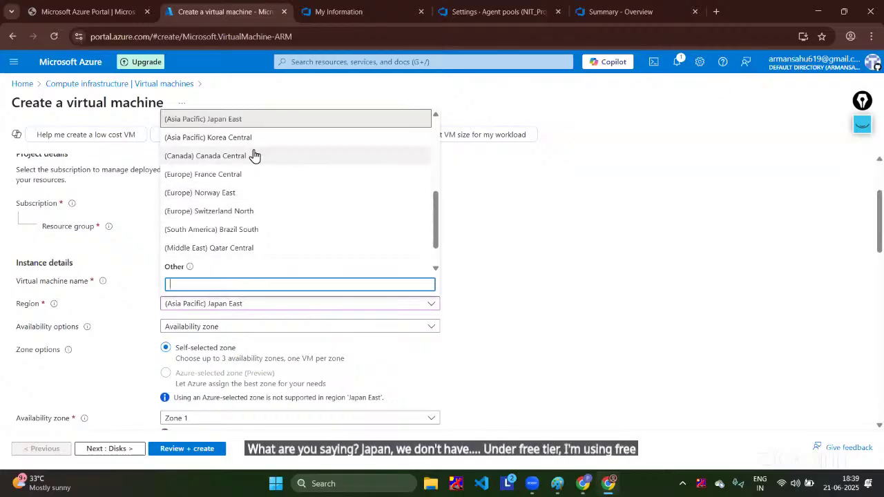
{"action": "scroll", "coordinate": [245, 200], "scroll_direction": "up", "scroll_amount": 2}
{"action": "left_click", "coordinate": [231, 160]}
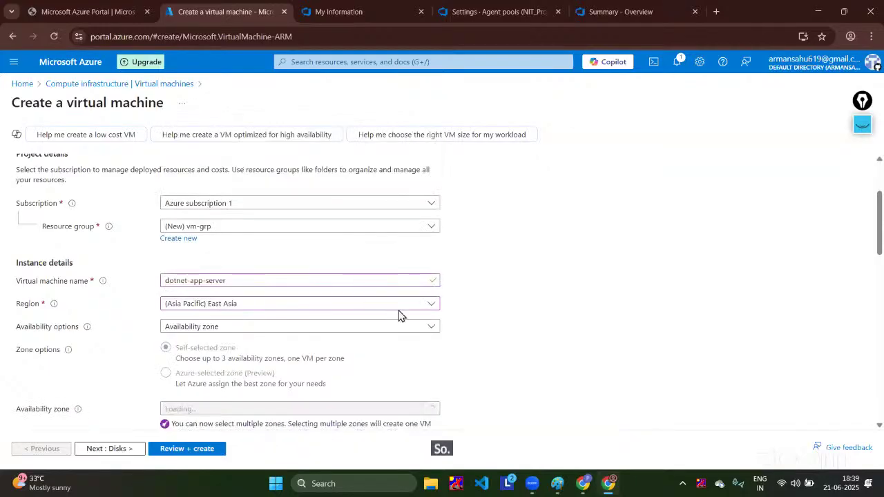
{"action": "scroll", "coordinate": [399, 316], "scroll_direction": "down", "scroll_amount": 6}
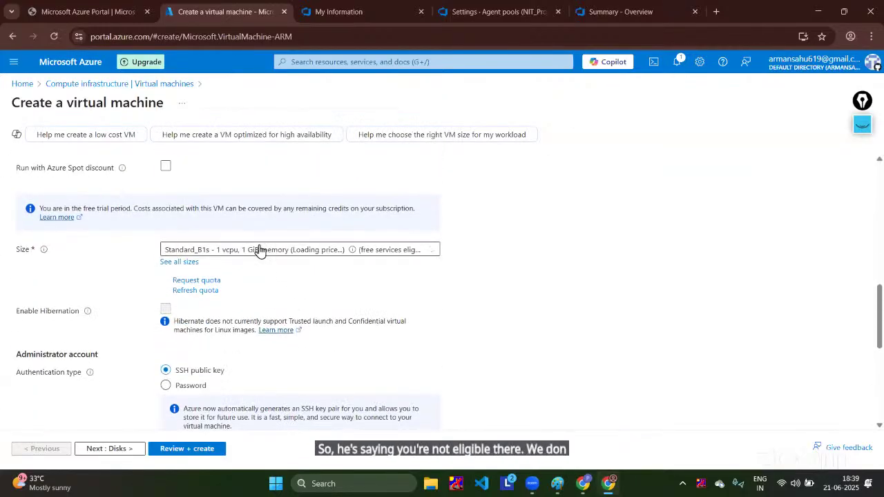
Step: Choose Standard_D4s_v3 as the VM size
{"action": "left_click", "coordinate": [258, 250]}
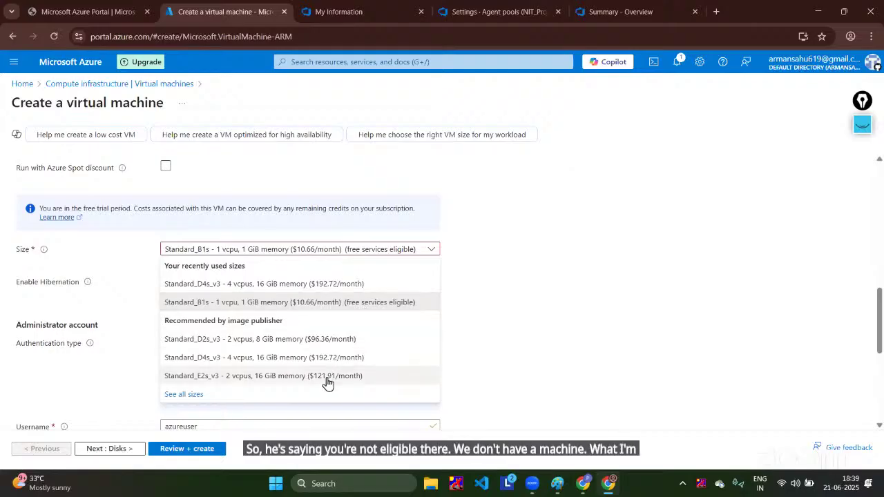
{"action": "left_click", "coordinate": [261, 358]}
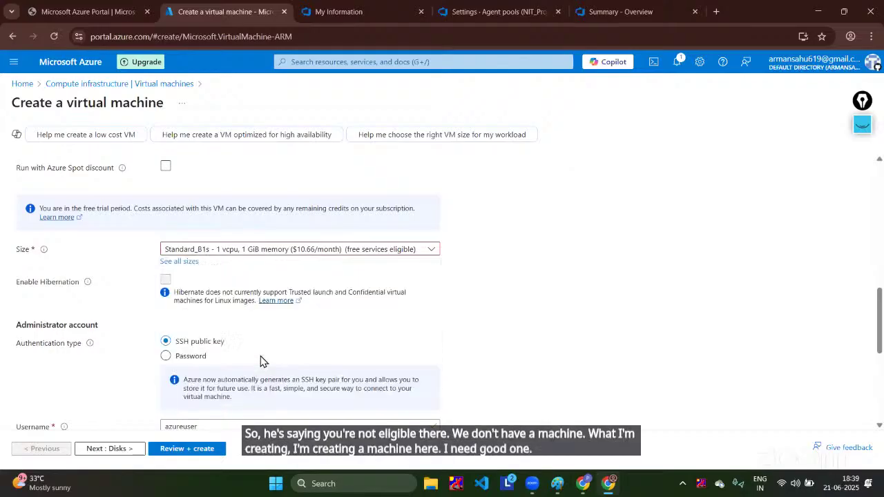
{"action": "scroll", "coordinate": [261, 354], "scroll_direction": "down", "scroll_amount": 4}
{"action": "scroll", "coordinate": [261, 354], "scroll_direction": "up", "scroll_amount": 1}
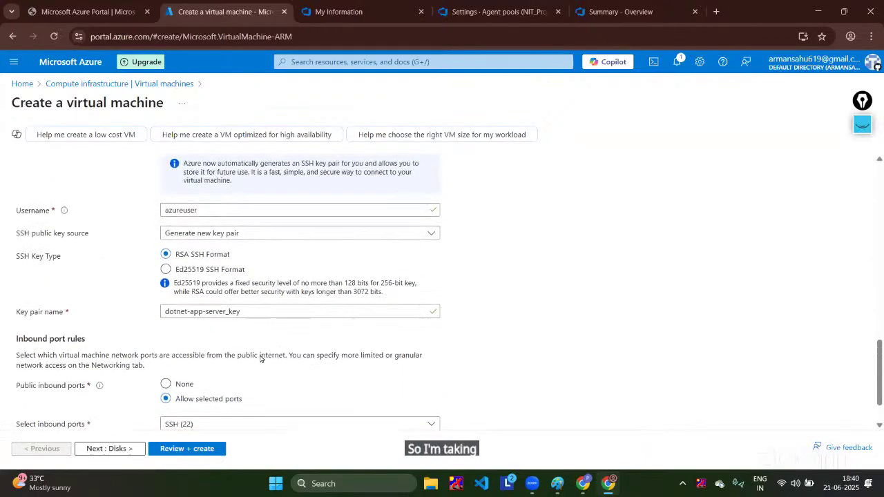
{"action": "scroll", "coordinate": [261, 351], "scroll_direction": "down", "scroll_amount": 1}
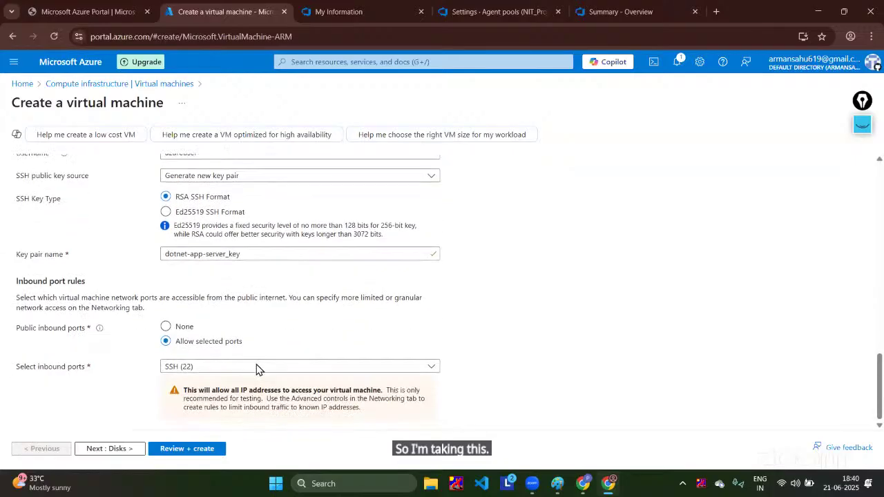
Step: Skip to Review + create, pass validation at 0.2640 USD/hr, and submit the VM
{"action": "left_click", "coordinate": [118, 450]}
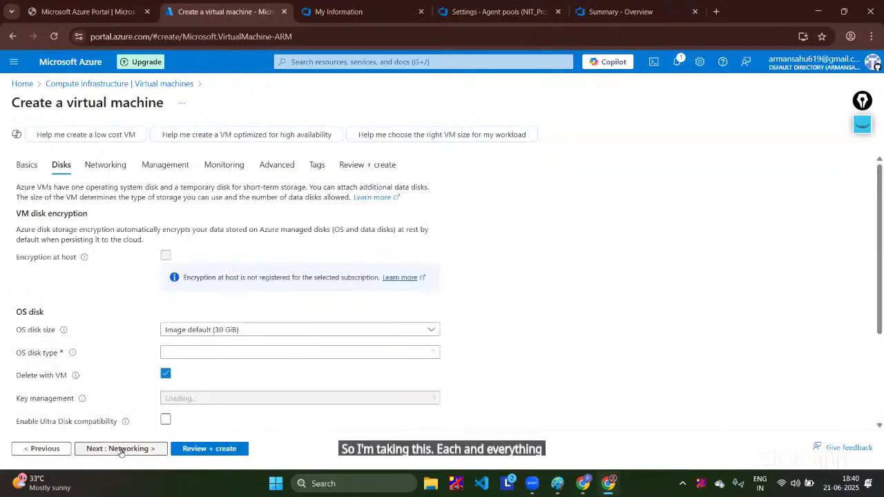
{"action": "left_click", "coordinate": [198, 453]}
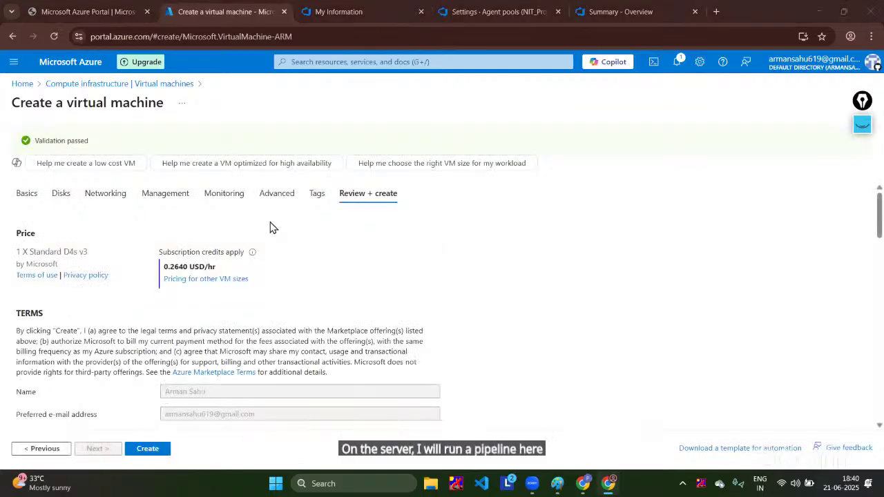
{"action": "left_click", "coordinate": [149, 452]}
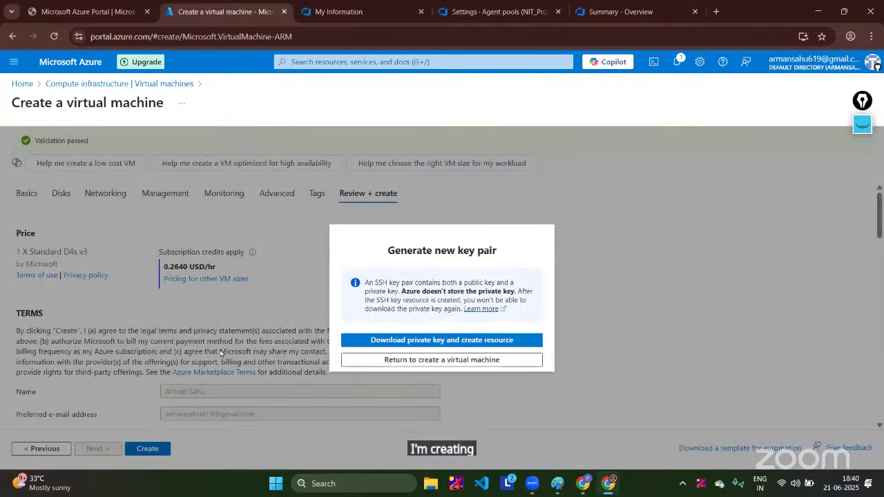
Step: Download the generated private key and launch the Ubuntu 24.04 VM deployment in resource group vm-grp
{"action": "left_click", "coordinate": [391, 339]}
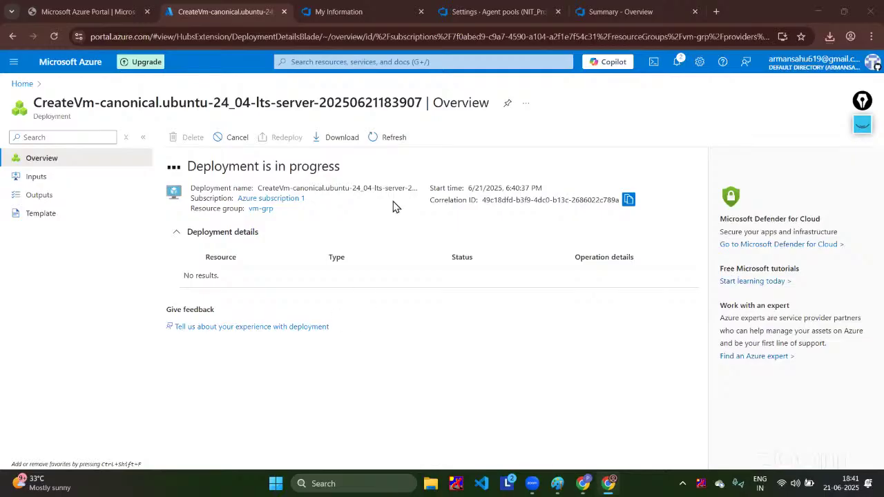
Step: Refresh until the deployment completes, then go to the running dotnet-app-server VM's overview
{"action": "left_click", "coordinate": [388, 140]}
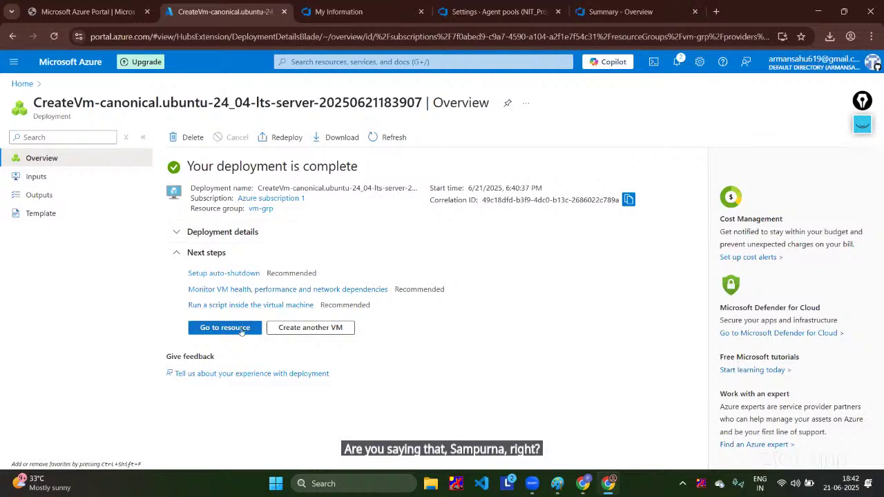
{"action": "left_click", "coordinate": [243, 330]}
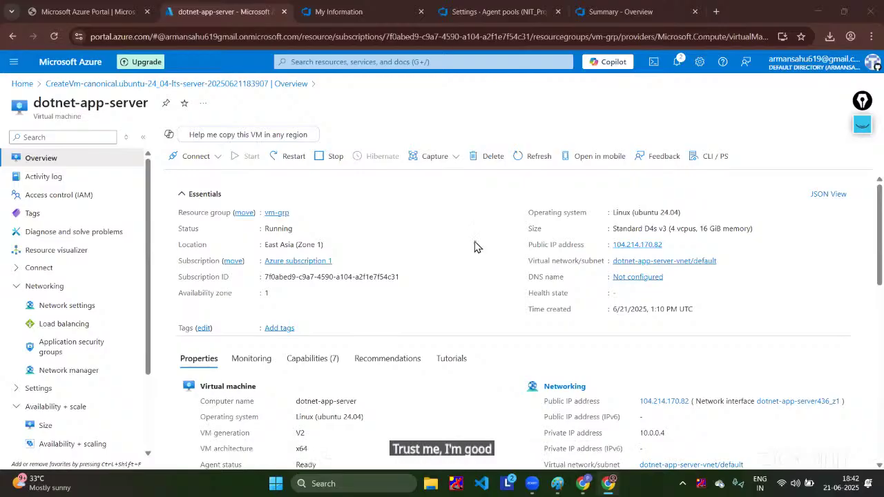
Step: View the VM's SSH connection options for 104.214.170.82, then launch MobaXterm from Windows search
{"action": "left_click", "coordinate": [217, 156]}
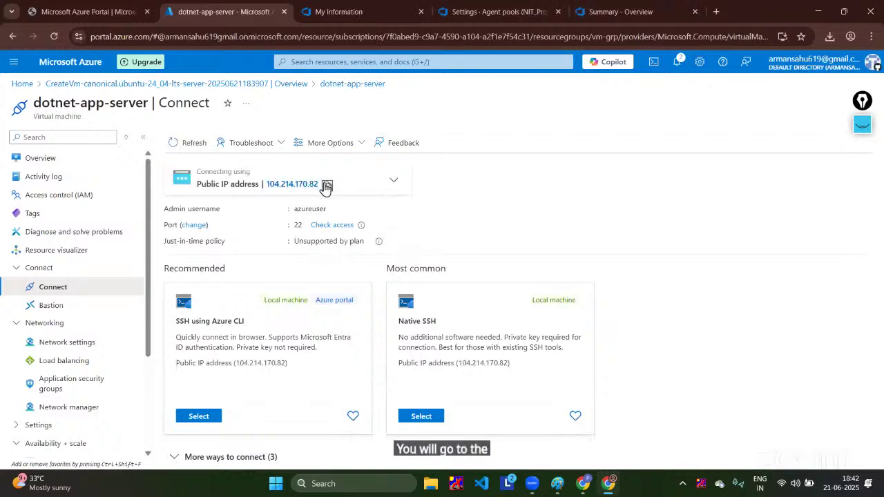
{"action": "left_click", "coordinate": [334, 486]}
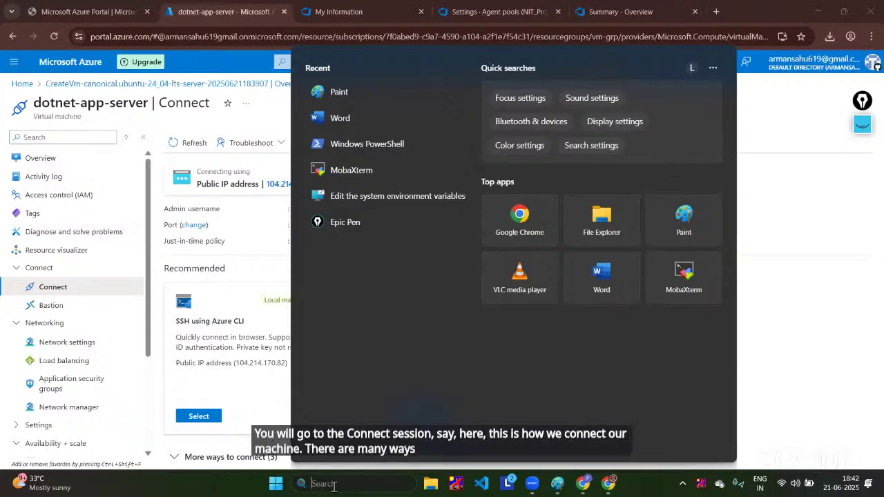
{"action": "left_click", "coordinate": [389, 169]}
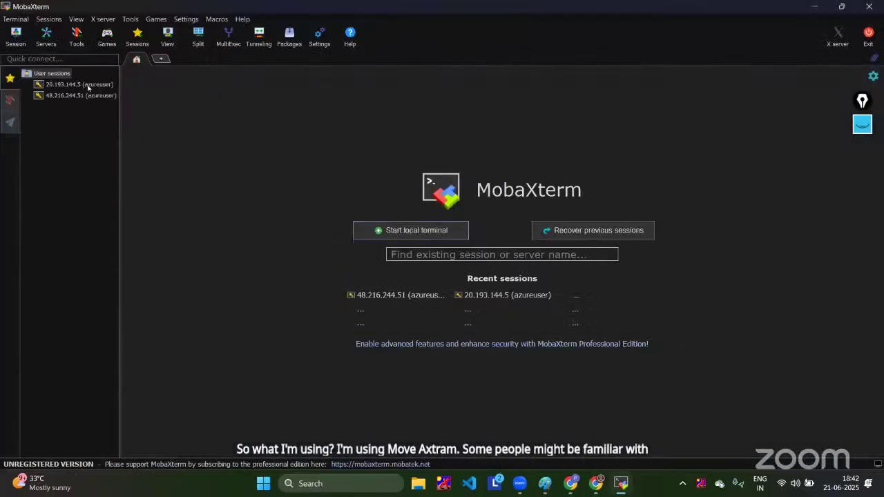
Step: Delete the saved 20.193.144.5 session from the User sessions sidebar
{"action": "left_click", "coordinate": [87, 85]}
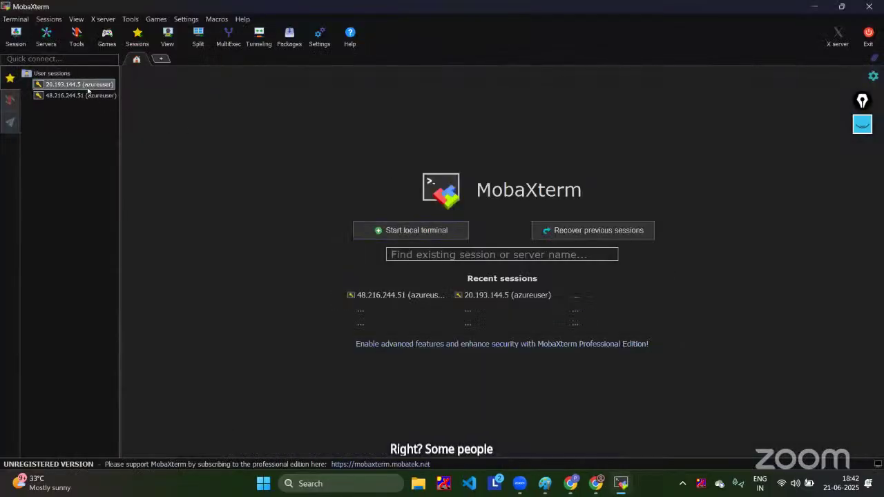
{"action": "left_click", "coordinate": [87, 85]}
{"action": "left_click", "coordinate": [95, 137]}
{"action": "left_click", "coordinate": [82, 88]}
{"action": "key", "text": "Delete"}
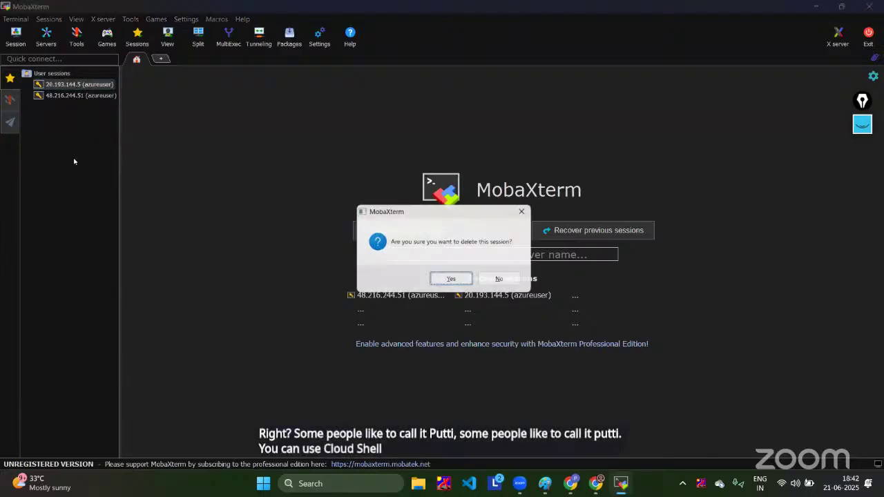
{"action": "left_click", "coordinate": [452, 280]}
Step: Rename the remaining 48.216.244.51 session to a blank name and confirm
{"action": "left_click", "coordinate": [96, 87]}
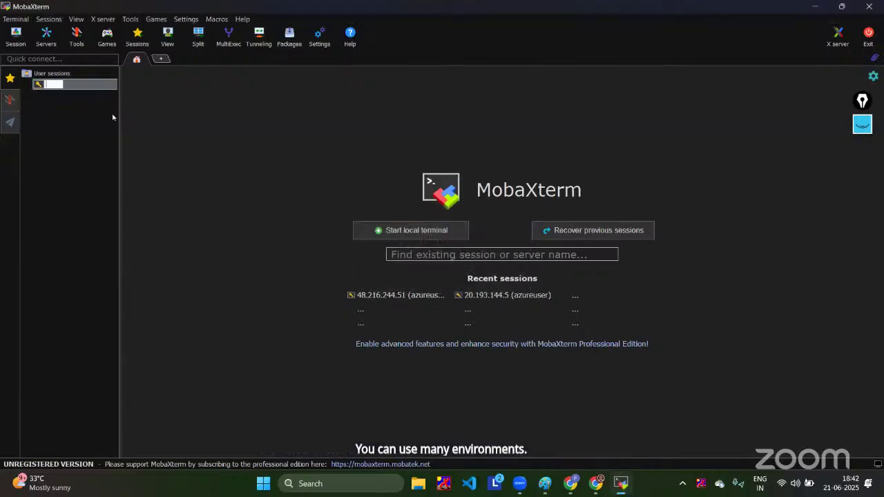
{"action": "left_click", "coordinate": [111, 136]}
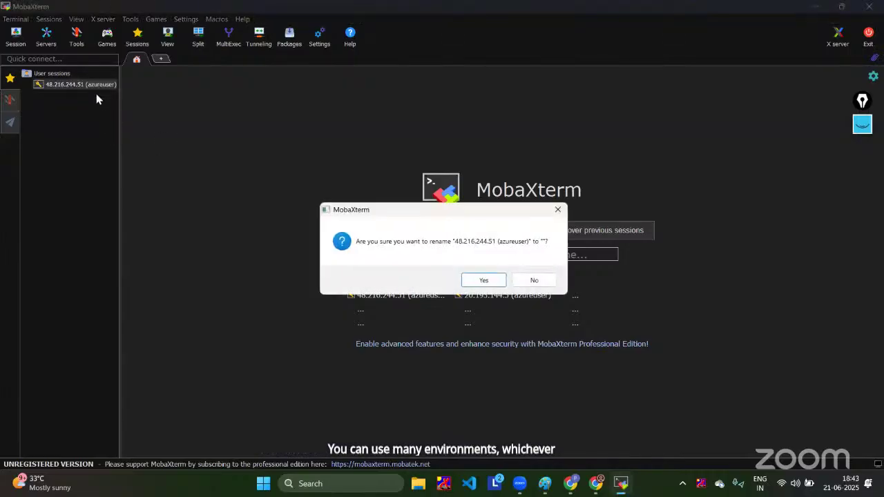
{"action": "left_click", "coordinate": [481, 281]}
{"action": "left_click", "coordinate": [22, 32]}
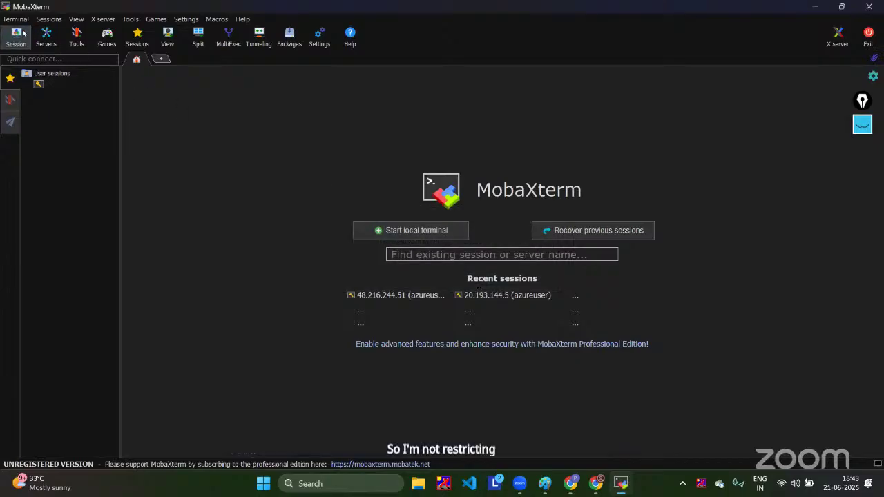
Step: Create an SSH session to 104.214.170.82 as azureuser using private key dotnet-app-server_key.pem
{"action": "left_click", "coordinate": [245, 140]}
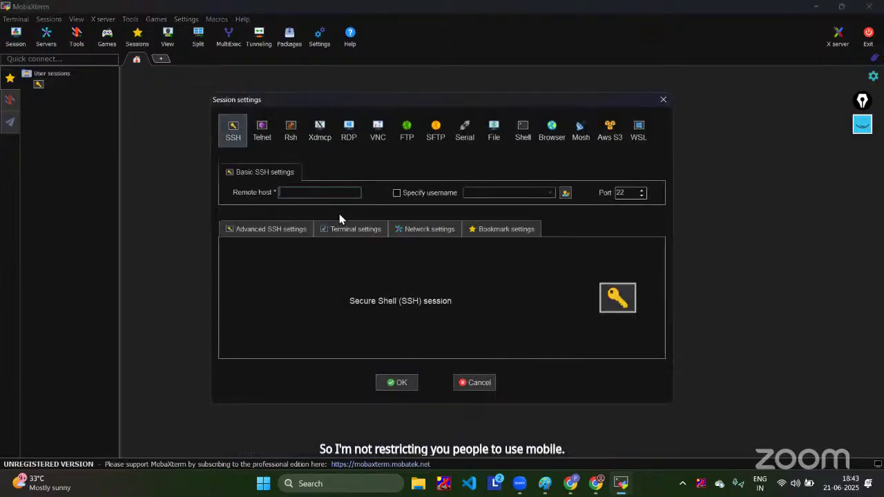
{"action": "type", "text": "104.214.170.82"}
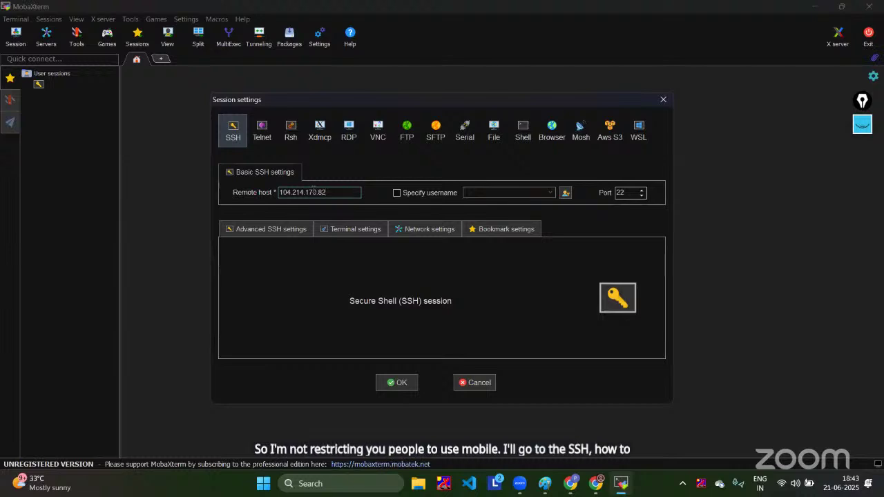
{"action": "left_click", "coordinate": [397, 194]}
{"action": "type", "text": "azureuser"}
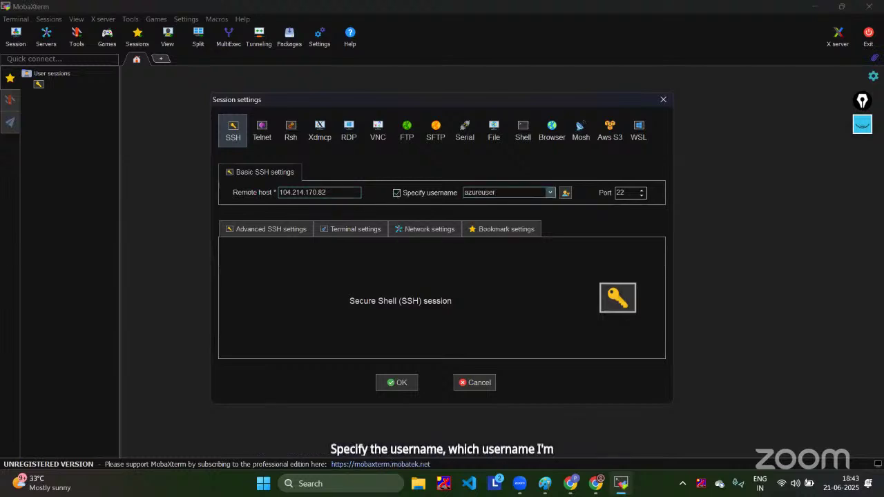
{"action": "left_click", "coordinate": [288, 233]}
{"action": "left_click", "coordinate": [261, 323]}
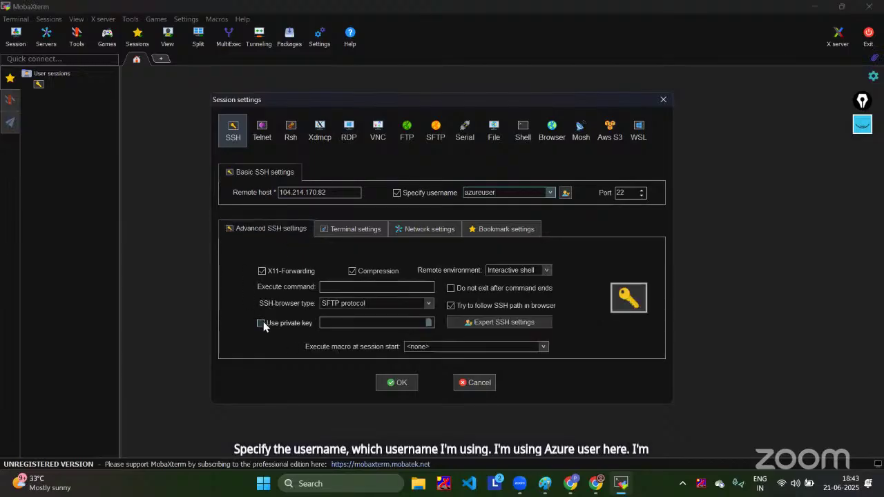
{"action": "left_click", "coordinate": [429, 326]}
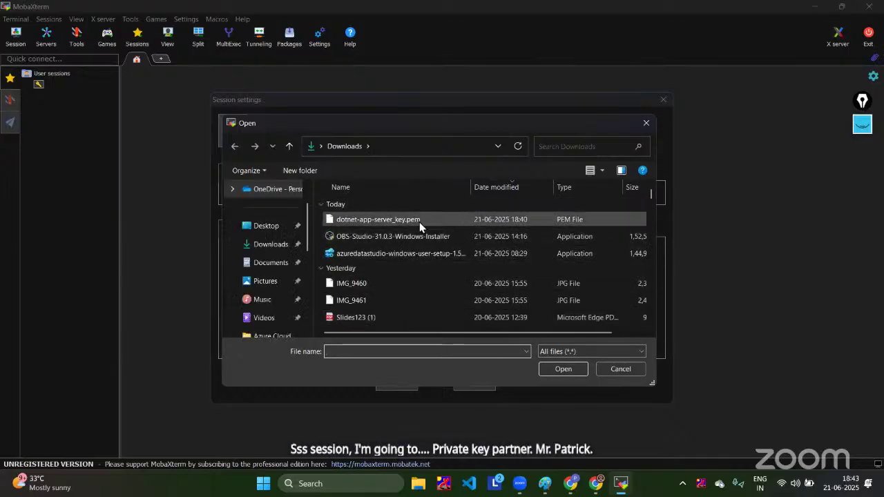
{"action": "left_click", "coordinate": [420, 222]}
{"action": "left_click", "coordinate": [565, 369]}
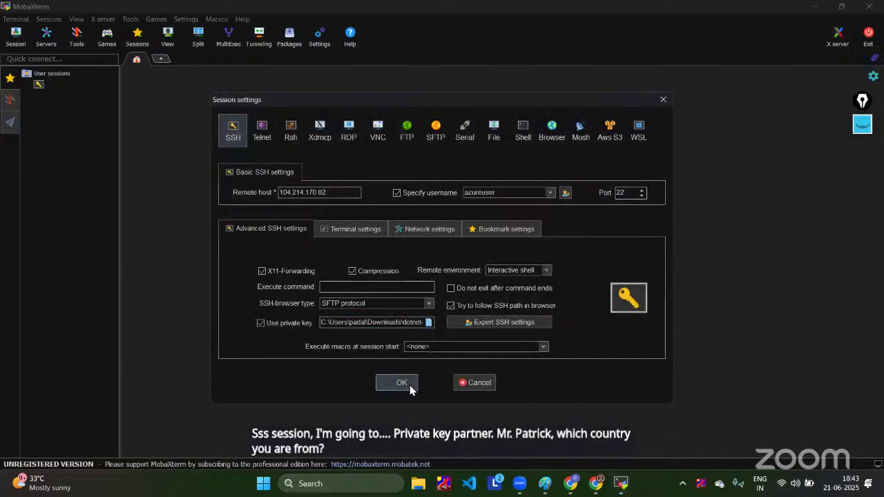
{"action": "left_click", "coordinate": [409, 385]}
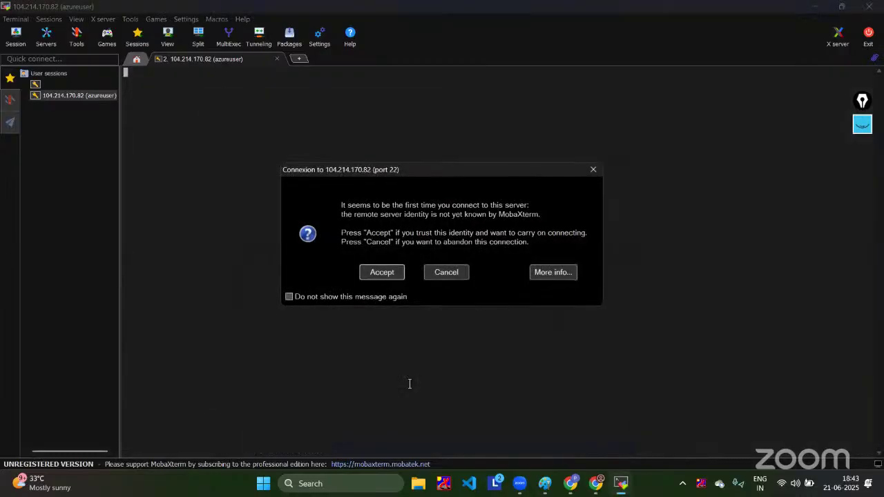
Step: Accept the server's host key, enlarge the terminal text, and clear the screen
{"action": "left_click", "coordinate": [382, 272]}
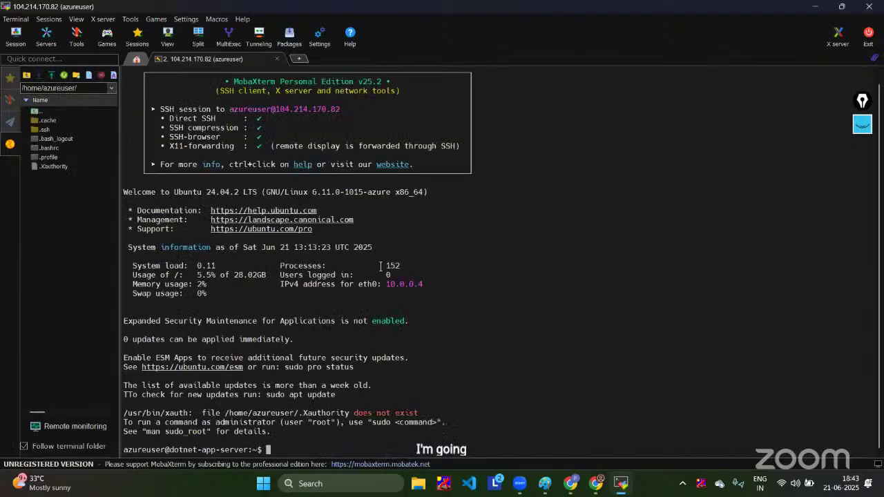
{"action": "scroll", "coordinate": [380, 266], "scroll_direction": "up", "scroll_amount": 4}
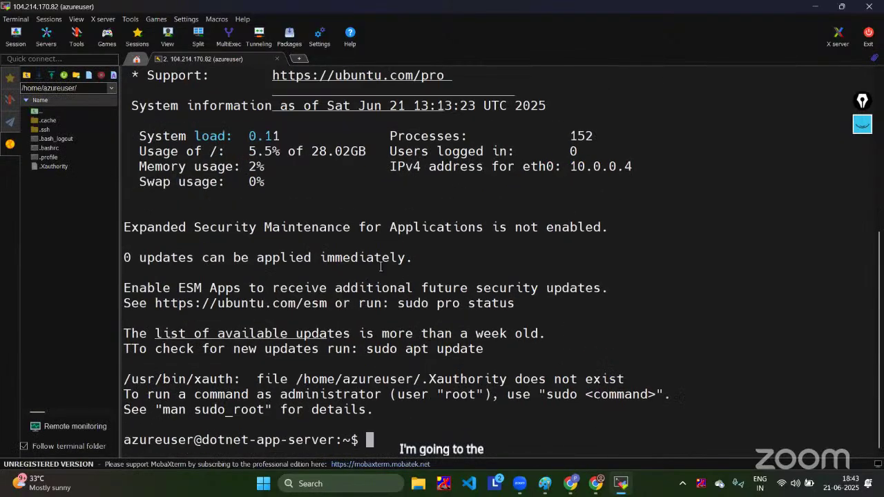
{"action": "scroll", "coordinate": [380, 266], "scroll_direction": "up", "scroll_amount": 3}
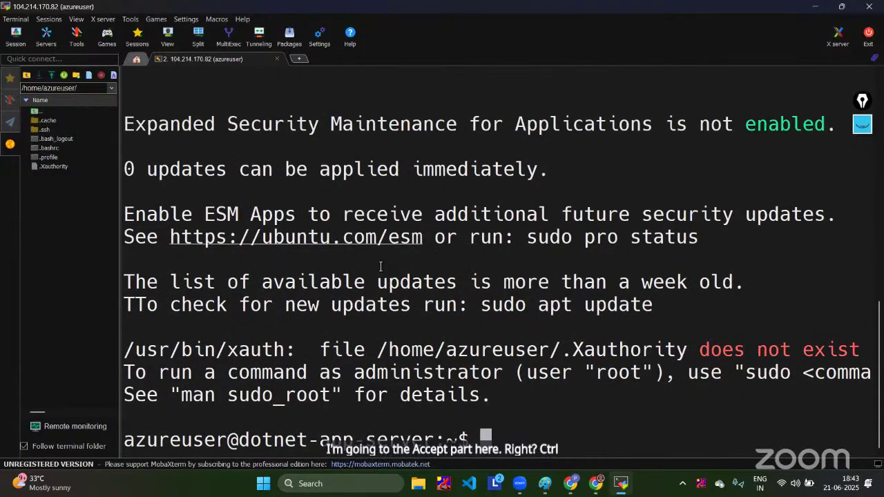
{"action": "scroll", "coordinate": [380, 266], "scroll_direction": "down", "scroll_amount": 4}
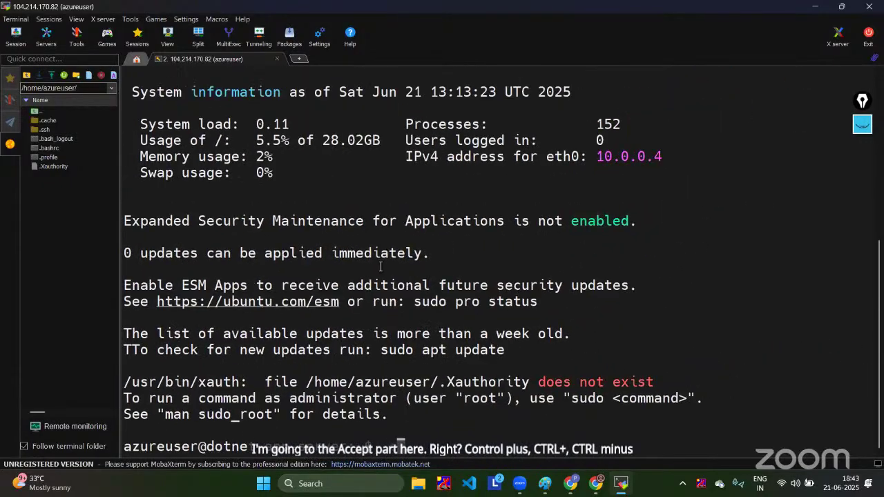
{"action": "type", "text": "lear"}
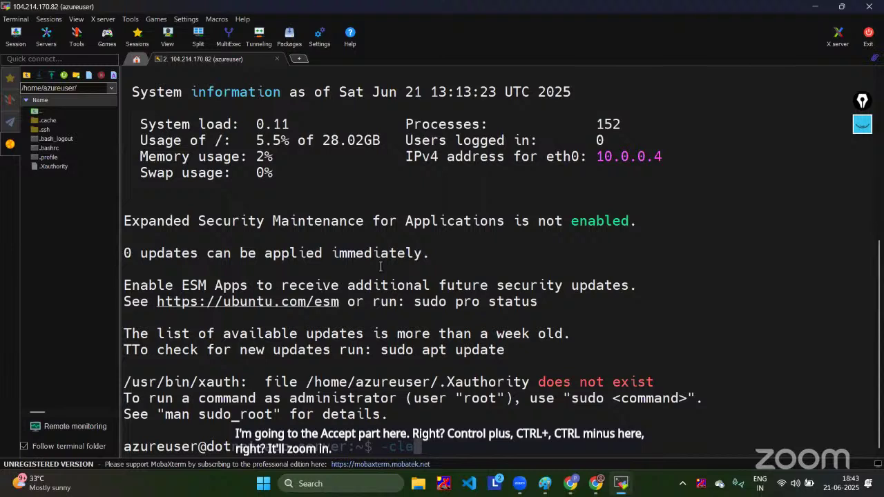
{"action": "key", "text": "BackSpace"}
{"action": "key", "text": "BackSpace"}
{"action": "key", "text": "BackSpace"}
{"action": "key", "text": "BackSpace"}
{"action": "key", "text": "BackSpace"}
{"action": "type", "text": "cklear"}
{"action": "key", "text": "Return"}
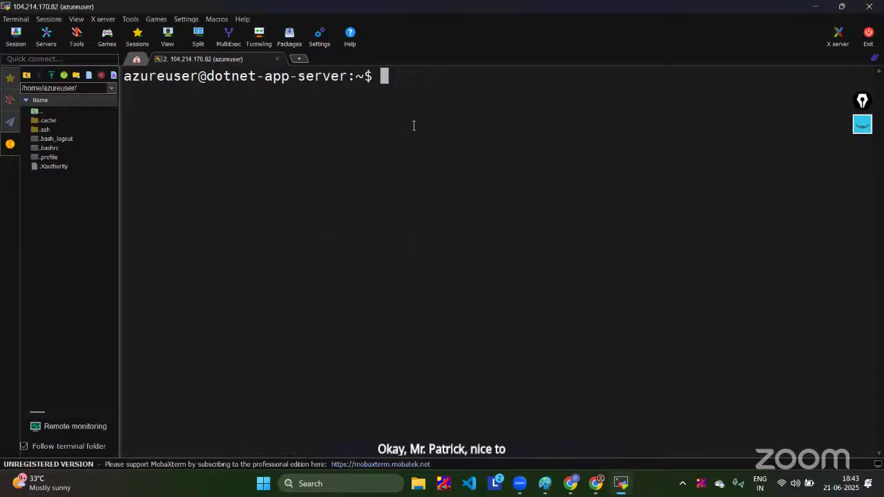
{"action": "key", "text": "Return"}
{"action": "key", "text": "Return"}
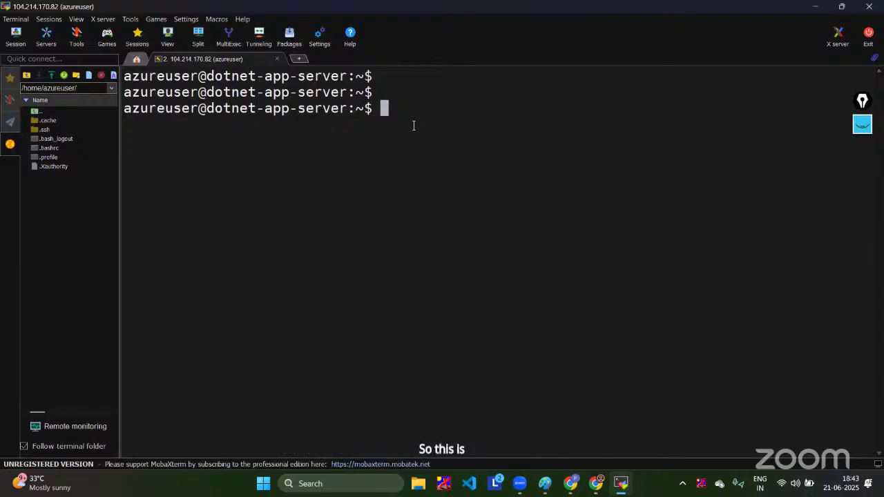
Step: Run sudo apt update to refresh package lists, then clear the terminal
{"action": "type", "text": "sudo apt update"}
{"action": "key", "text": "Return"}
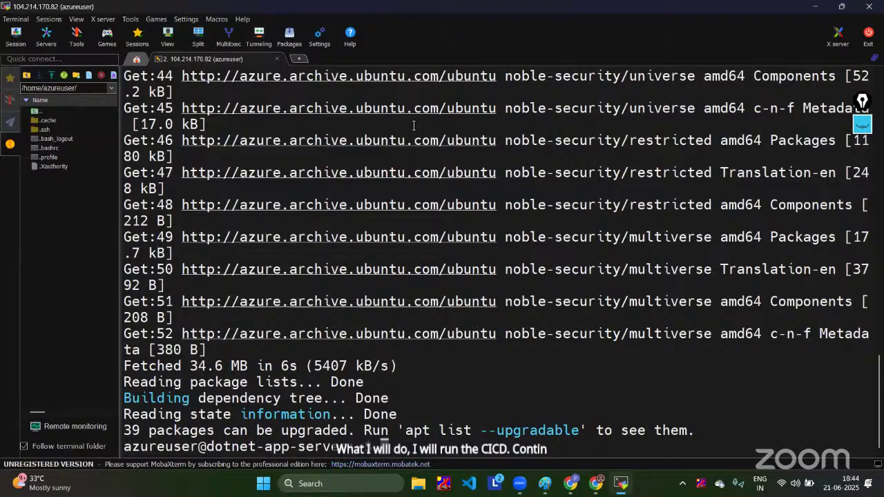
{"action": "type", "text": "clear"}
{"action": "key", "text": "Return"}
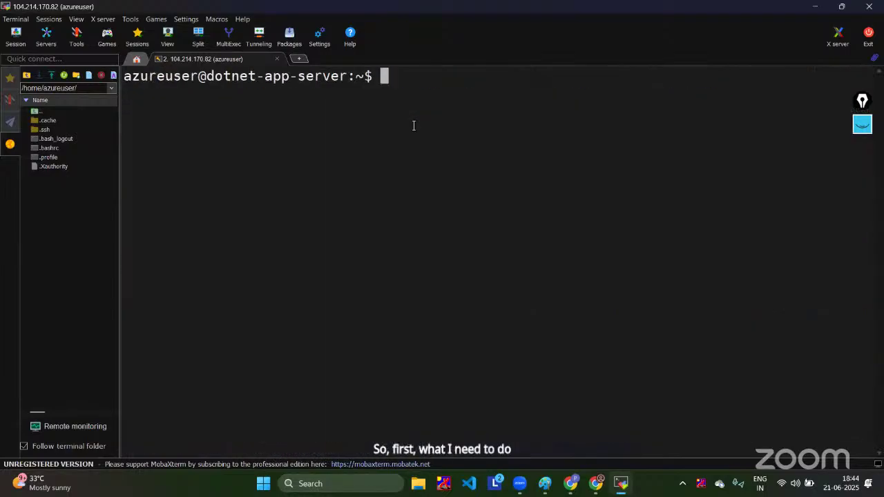
Step: Run mkdir myagent && cd myagent, confirm it's empty with ll, and begin a wget command
{"action": "type", "text": "mkdi"}
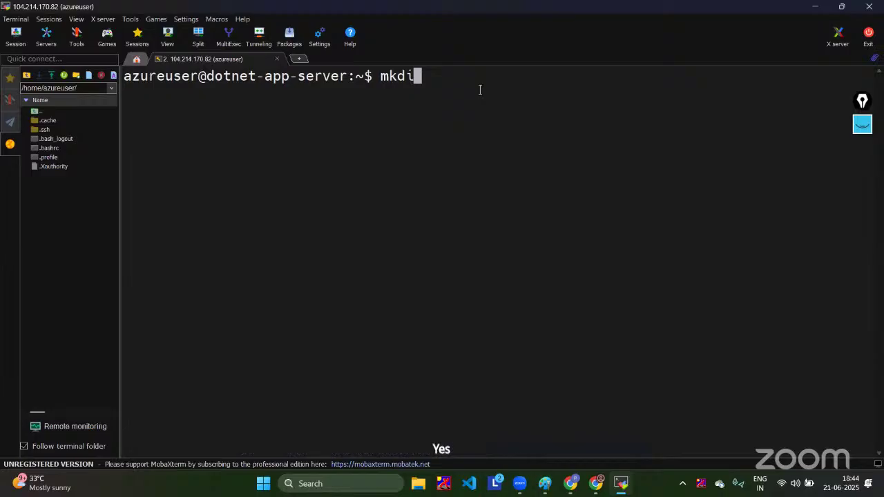
{"action": "type", "text": "r "}
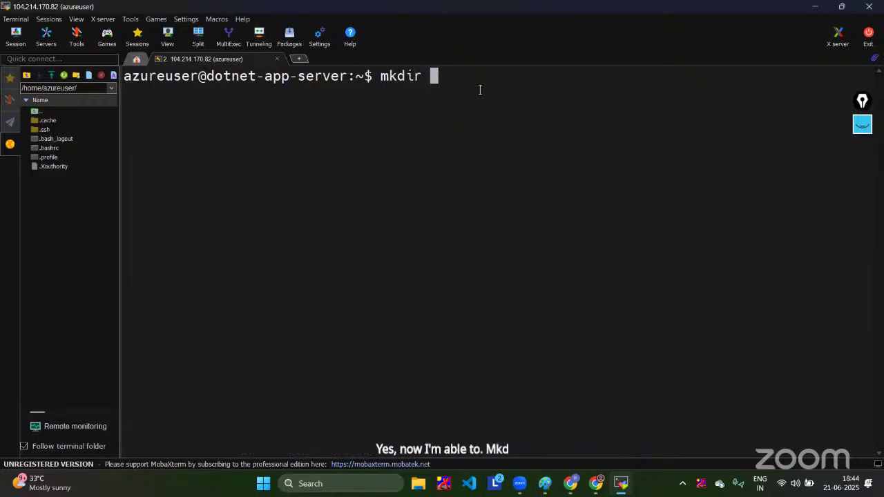
{"action": "type", "text": "myagent "}
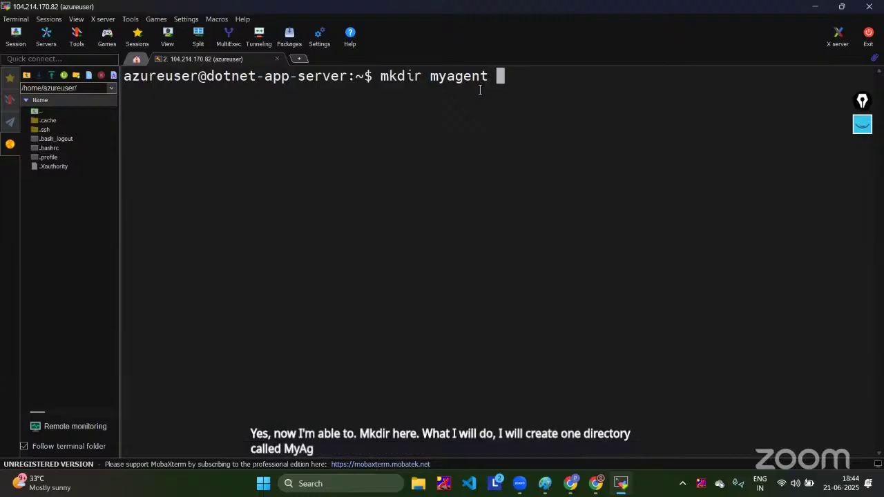
{"action": "type", "text": "&& "}
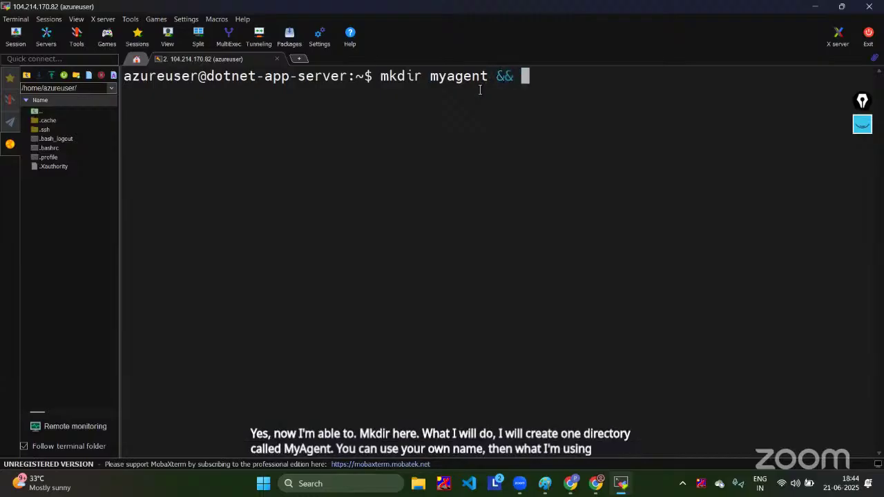
{"action": "type", "text": "cd myagnet"}
{"action": "key", "text": "BackSpace"}
{"action": "key", "text": "BackSpace"}
{"action": "key", "text": "BackSpace"}
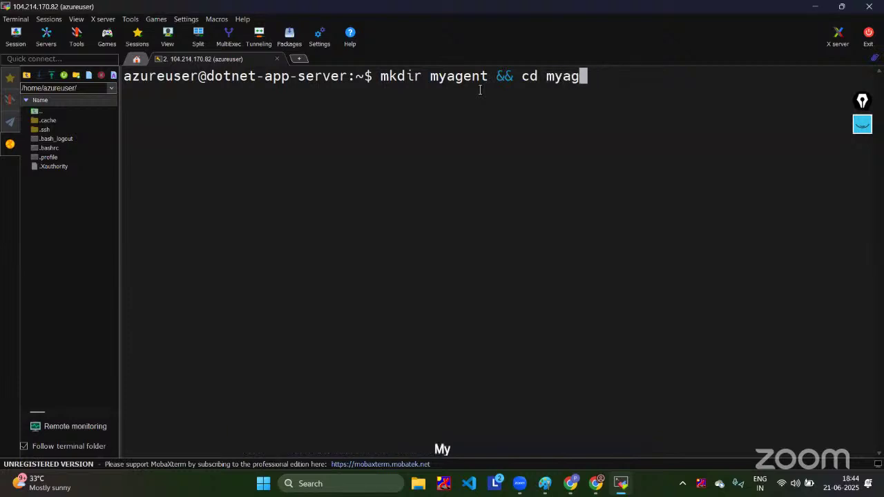
{"action": "type", "text": "ent"}
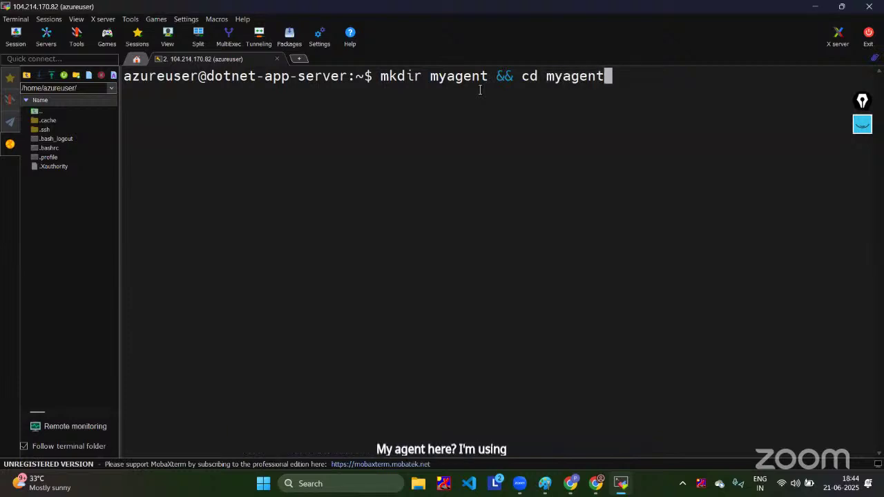
{"action": "key", "text": "Return"}
{"action": "type", "text": "ll"}
{"action": "key", "text": "Return"}
{"action": "type", "text": "ll"}
{"action": "key", "text": "Return"}
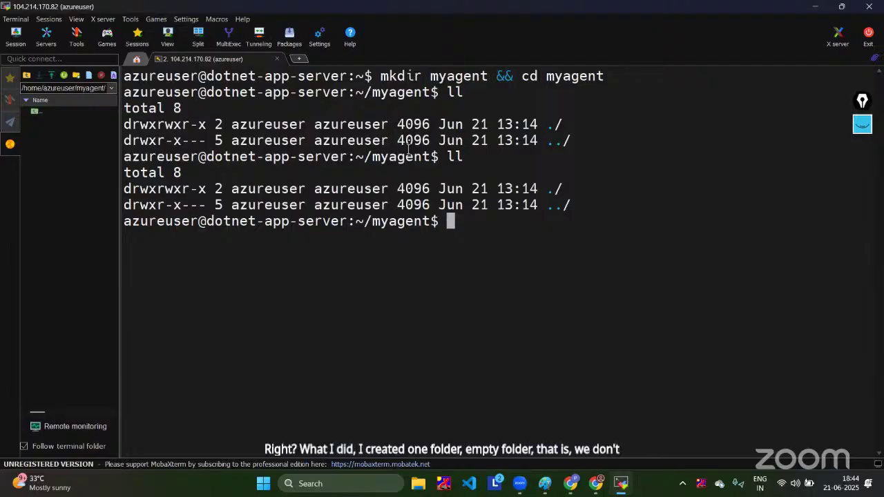
{"action": "type", "text": "wget"}
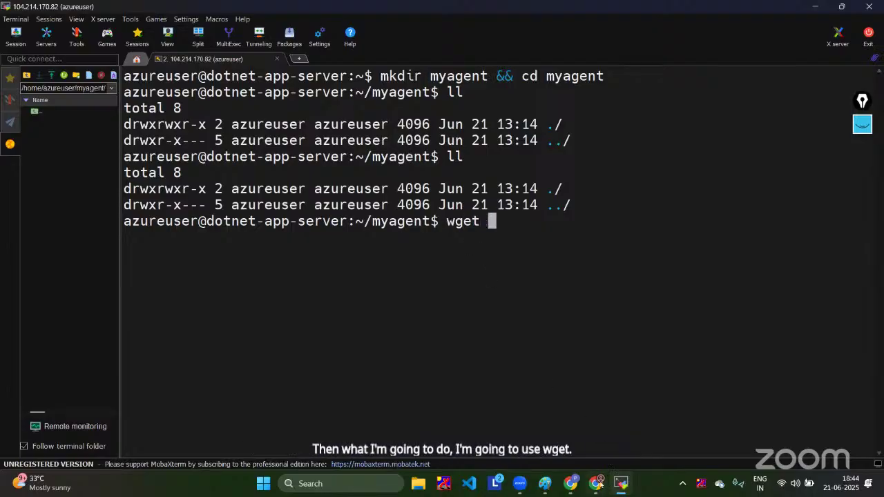
Step: Download the Linux agent package with wget using the link copied from Azure DevOps
{"action": "mouse_move", "coordinate": [596, 483]}
{"action": "left_click", "coordinate": [599, 438]}
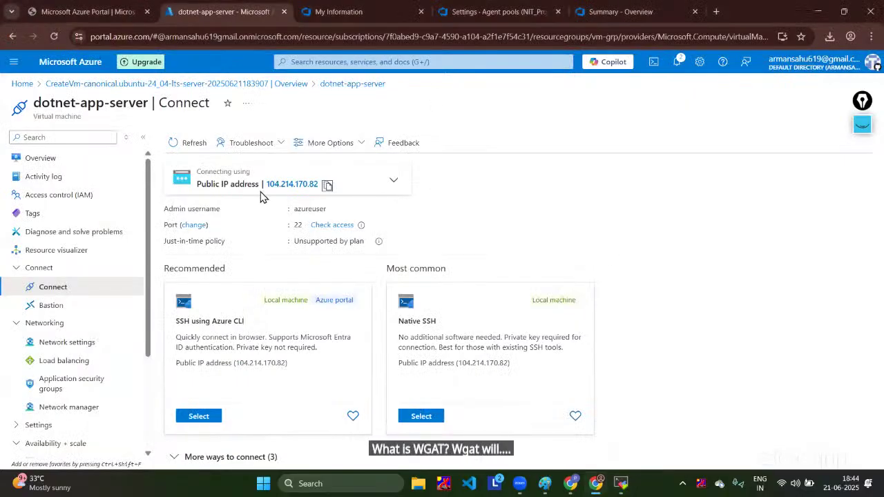
{"action": "left_click", "coordinate": [614, 11]}
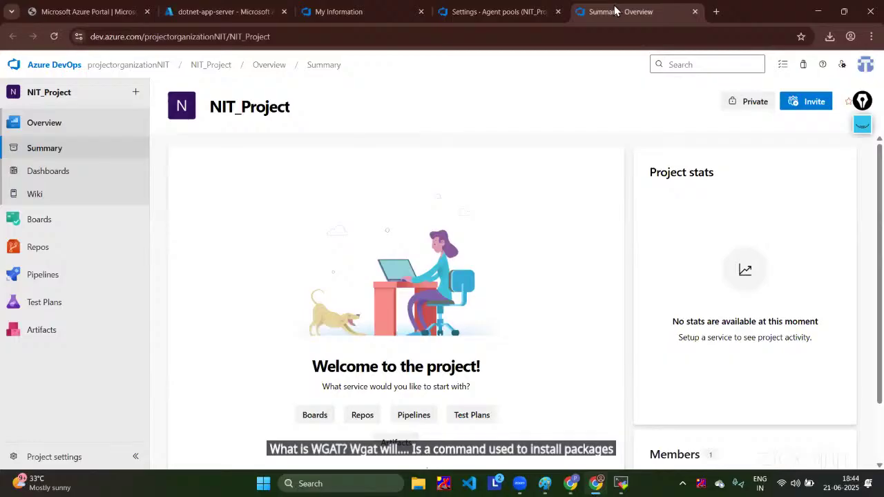
{"action": "left_click", "coordinate": [495, 10]}
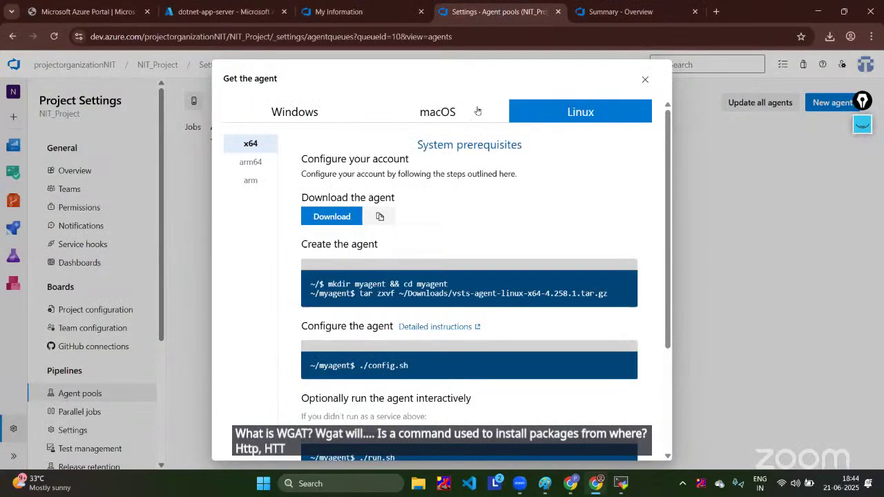
{"action": "left_click", "coordinate": [379, 219]}
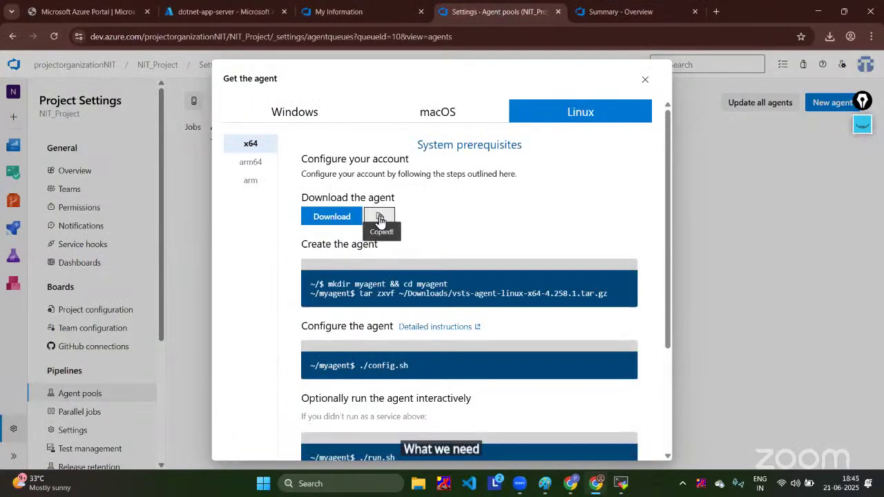
{"action": "left_click", "coordinate": [620, 485]}
{"action": "right_click", "coordinate": [600, 294]}
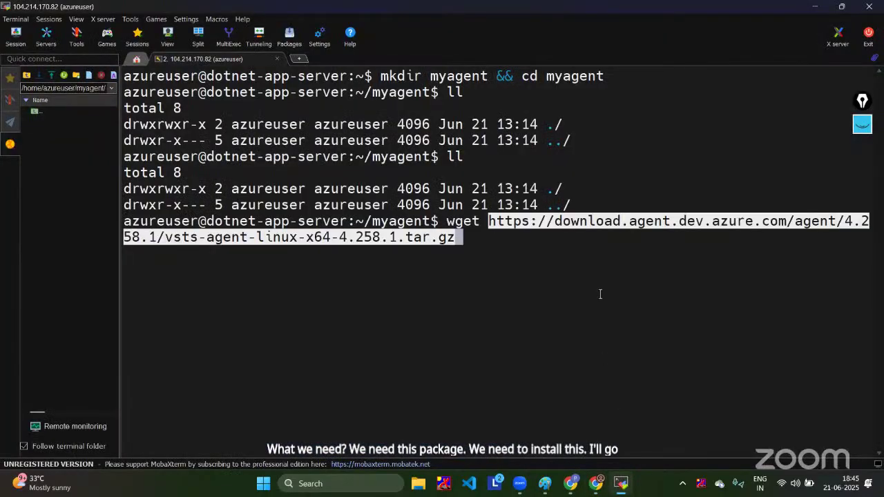
{"action": "key", "text": "Return"}
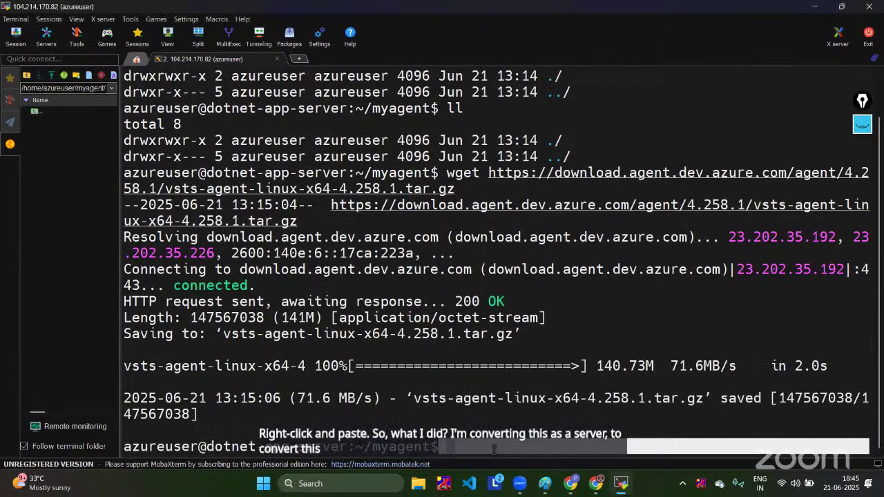
{"action": "type", "text": "ll"}
{"action": "key", "text": "Return"}
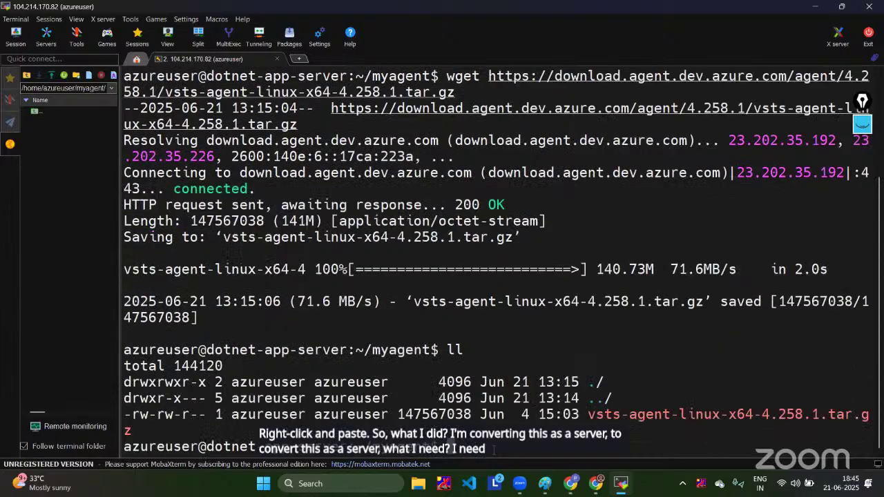
Step: Extract vsts-agent-linux-x64-4.258.1.tar.gz with tar -xvzf and list config.sh and run.sh
{"action": "type", "text": "tar -xvzf"}
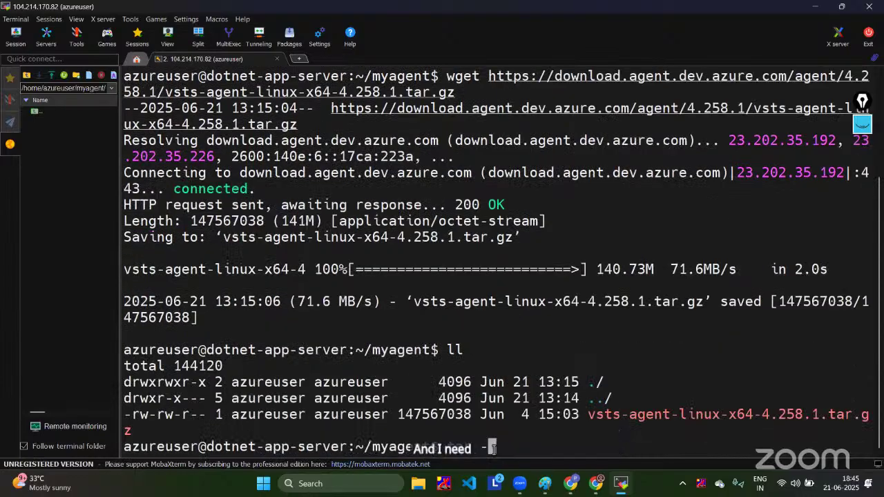
{"action": "double_click", "coordinate": [719, 414]}
{"action": "right_click", "coordinate": [719, 414]}
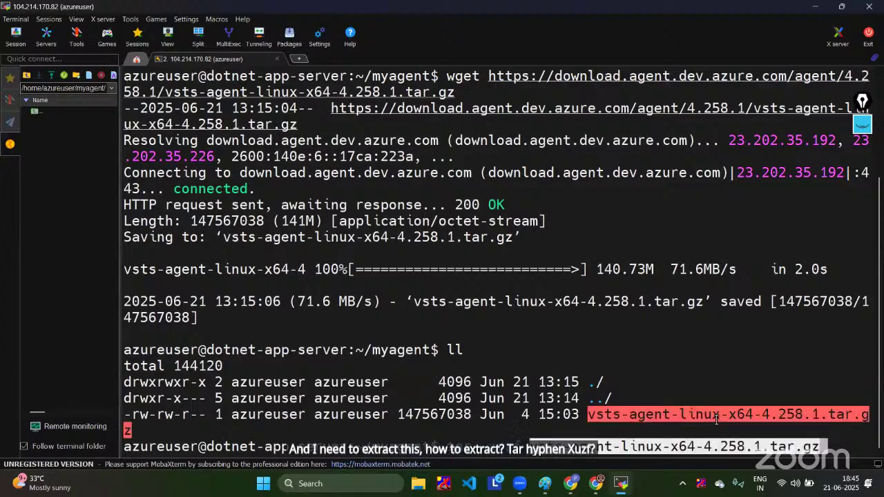
{"action": "key", "text": "Return"}
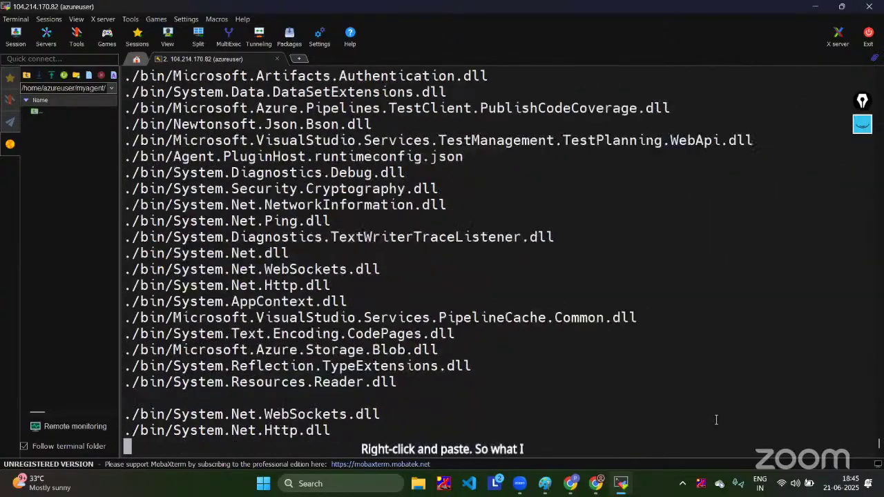
{"action": "type", "text": "ll"}
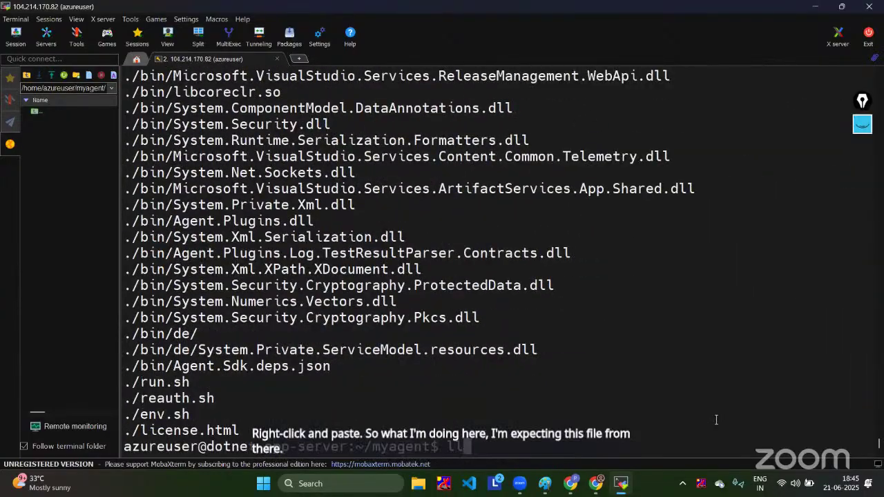
{"action": "key", "text": "Return"}
{"action": "left_click_drag", "start_coordinate": [654, 400], "coordinate": [188, 223]}
{"action": "left_click", "coordinate": [542, 230]}
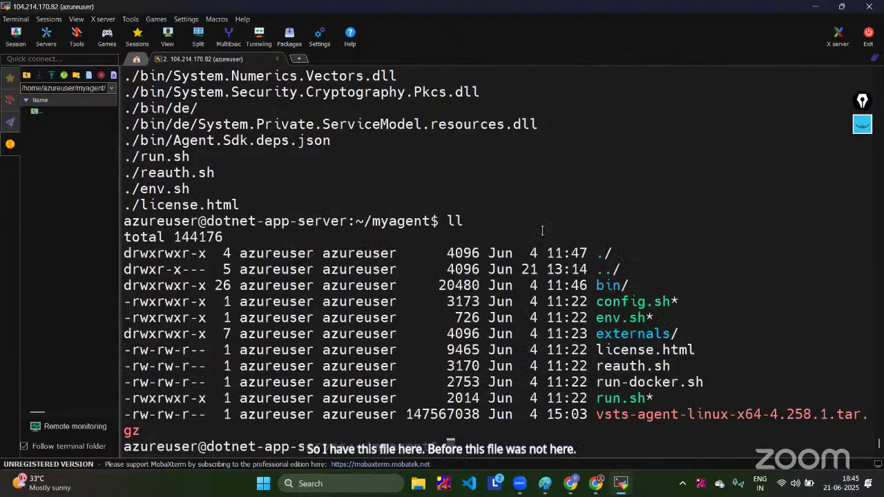
{"action": "double_click", "coordinate": [630, 301]}
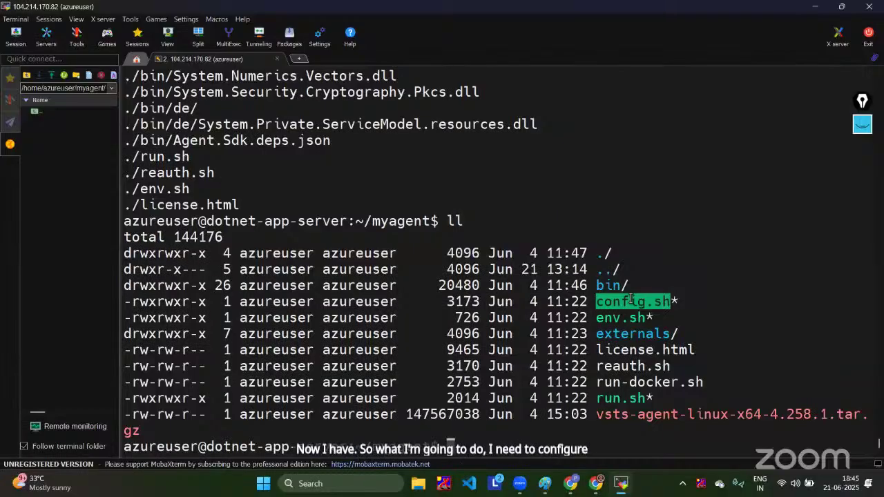
Step: Run ./config.sh and accept the default license answer
{"action": "type", "text": "./"}
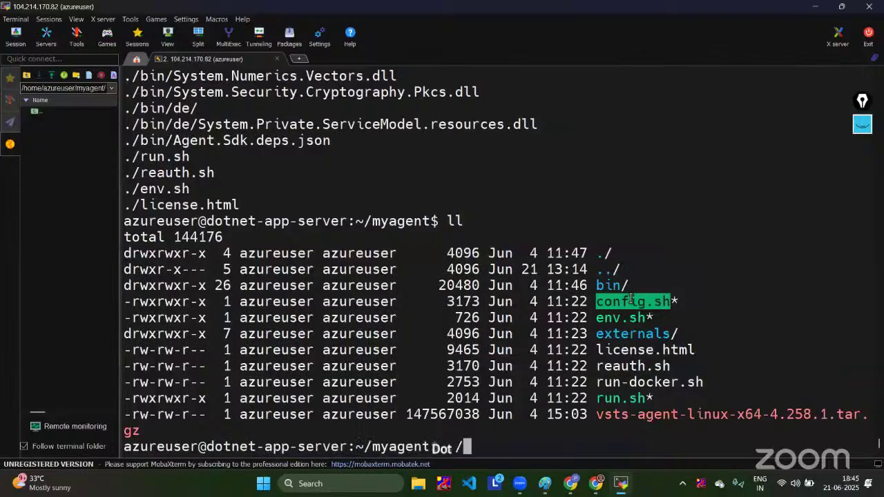
{"action": "right_click", "coordinate": [631, 301]}
{"action": "key", "text": "Return"}
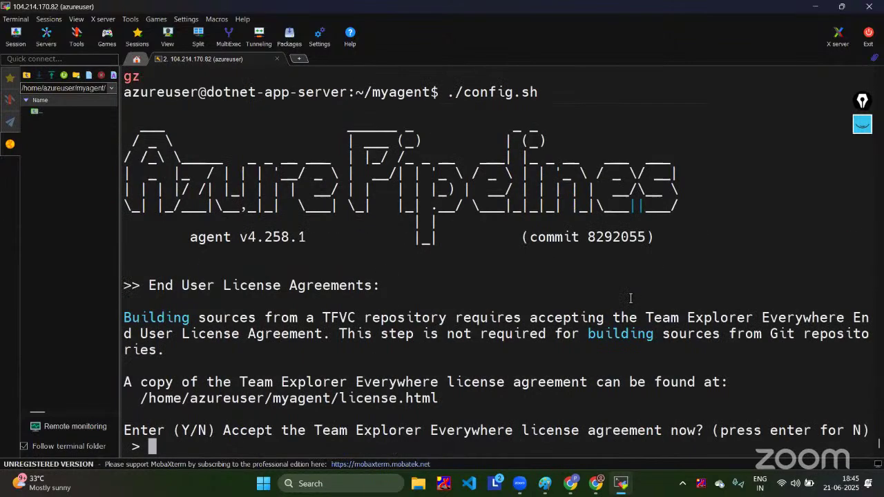
{"action": "key", "text": "Return"}
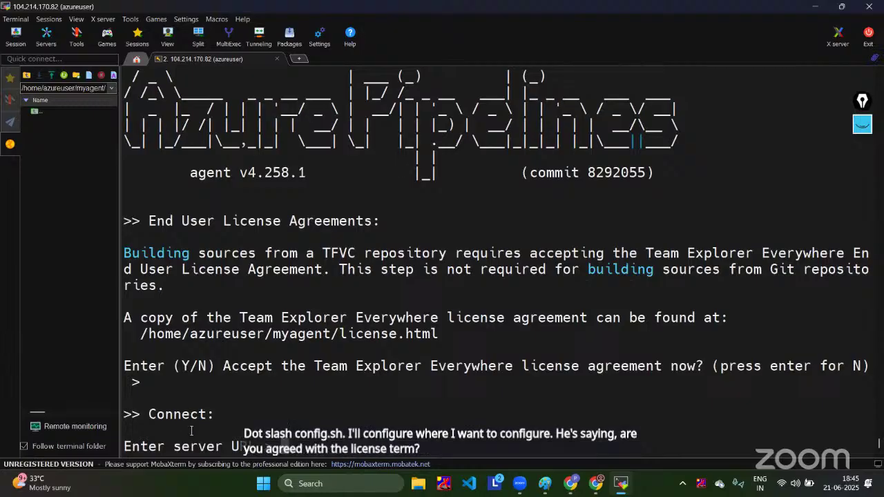
Step: Enter the projectorganizationNIT organization URL as server URL and keep PAT authentication
{"action": "mouse_move", "coordinate": [600, 488]}
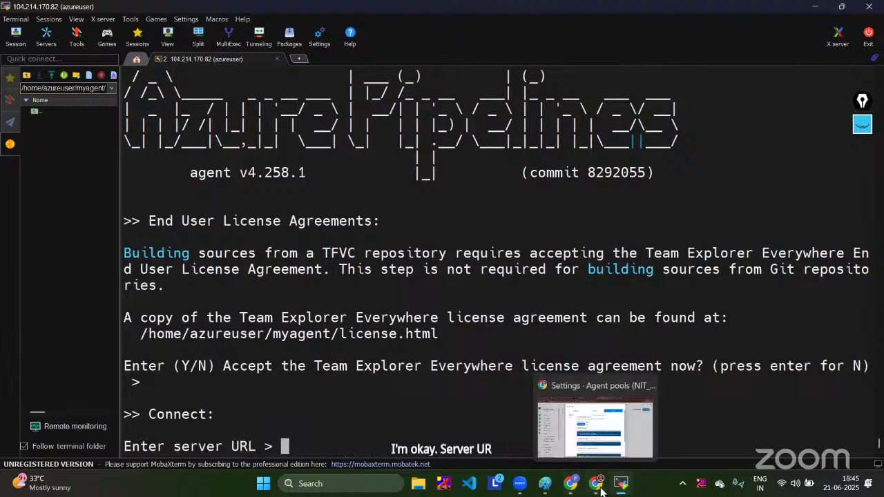
{"action": "left_click", "coordinate": [595, 425]}
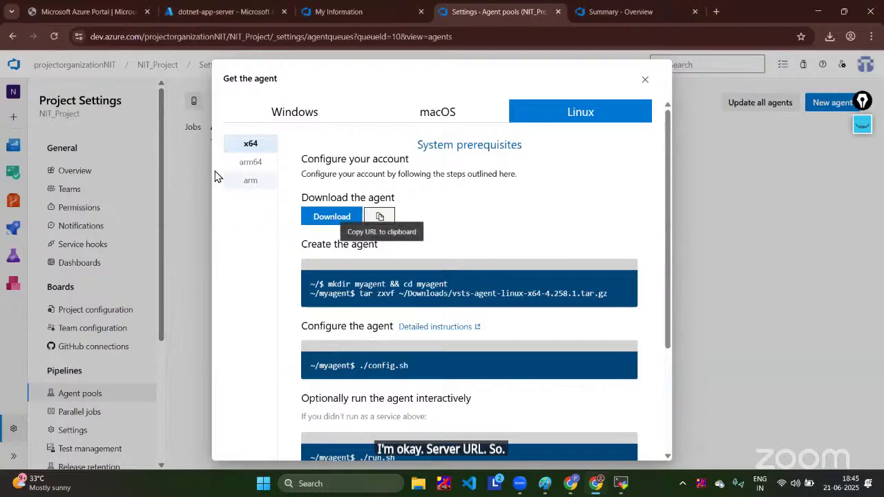
{"action": "left_click", "coordinate": [89, 36]}
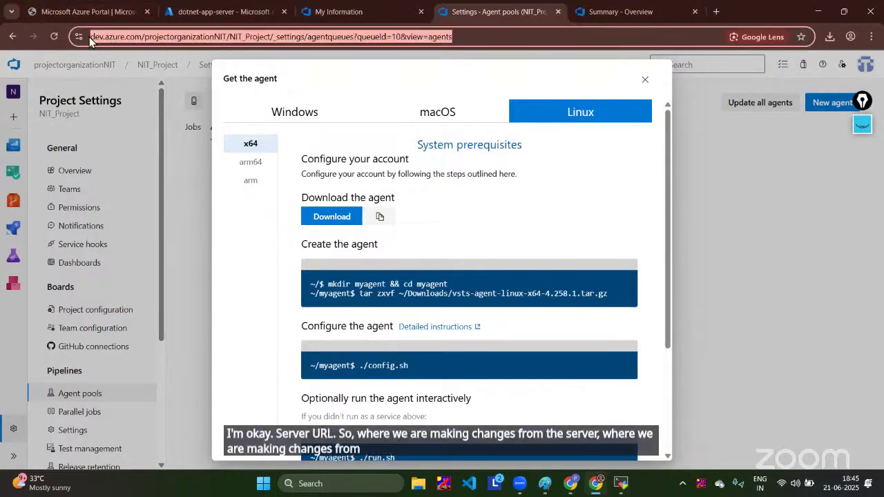
{"action": "left_click", "coordinate": [86, 36]}
{"action": "left_click_drag", "start_coordinate": [90, 36], "coordinate": [251, 42]}
{"action": "key", "text": "ctrl+c"}
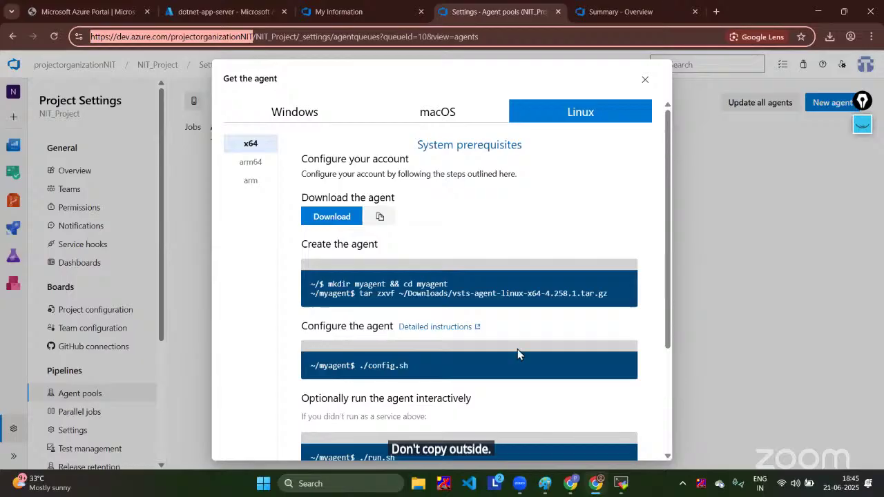
{"action": "left_click", "coordinate": [617, 422]}
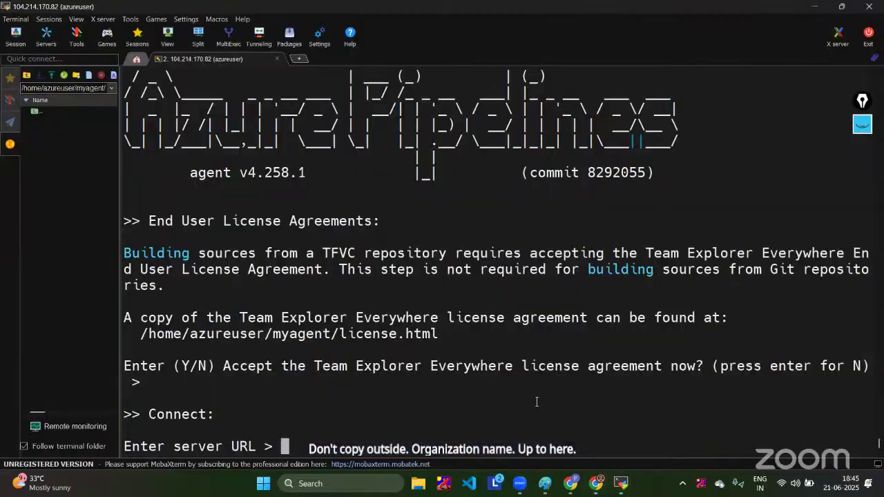
{"action": "right_click", "coordinate": [486, 384]}
{"action": "key", "text": "Return"}
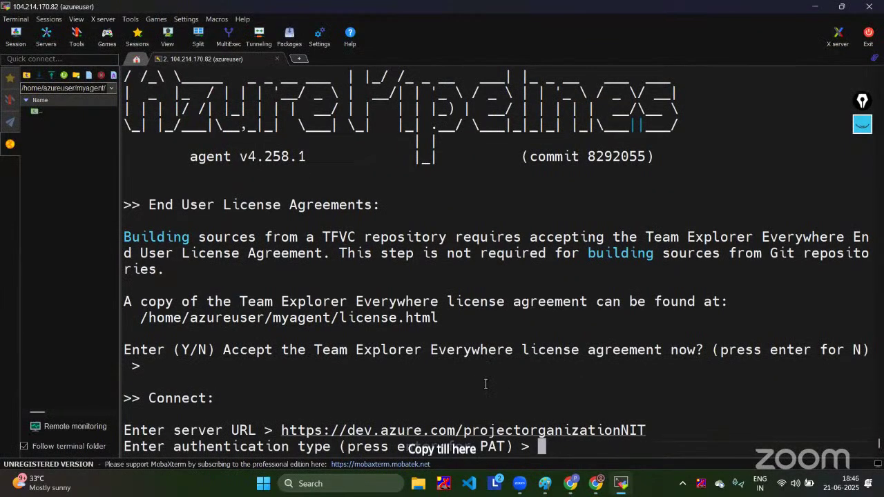
{"action": "key", "text": "Return"}
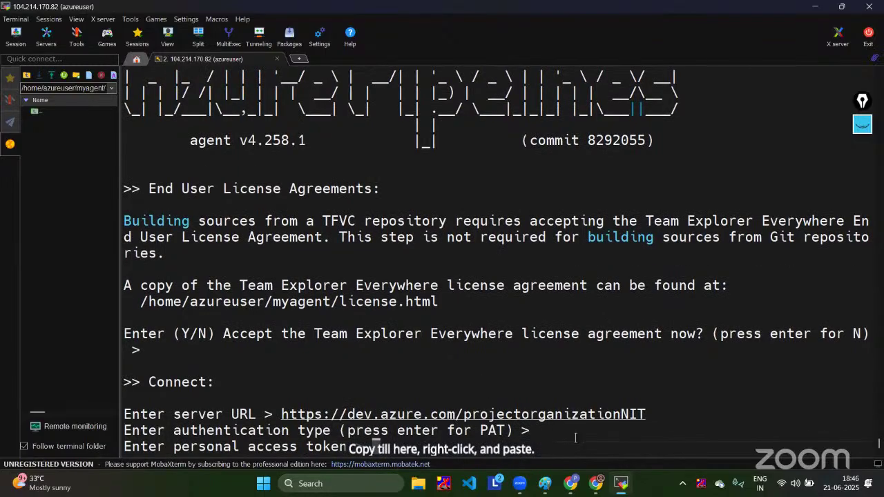
Step: Close Chrome's Get the agent dialog to show the nit-pool Agents page
{"action": "mouse_move", "coordinate": [596, 484]}
{"action": "left_click", "coordinate": [625, 418]}
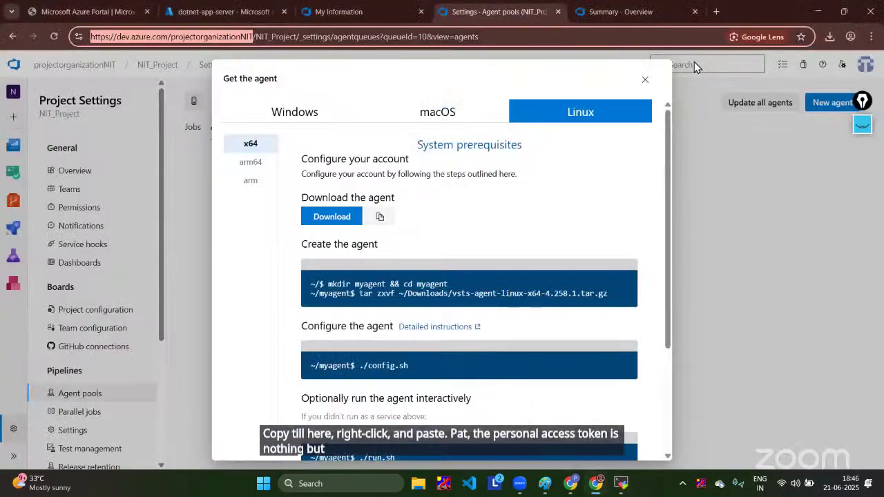
{"action": "left_click", "coordinate": [643, 80]}
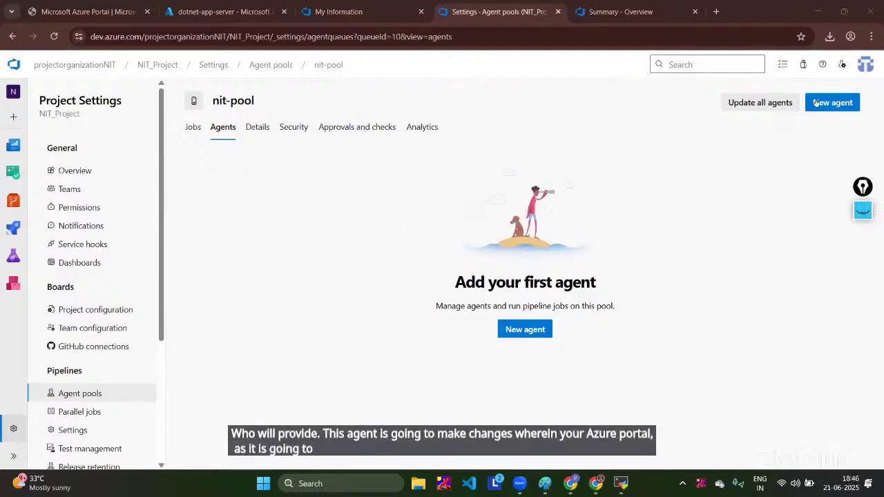
Step: Create a new full-access personal access token named dotnet-token
{"action": "left_click", "coordinate": [843, 65]}
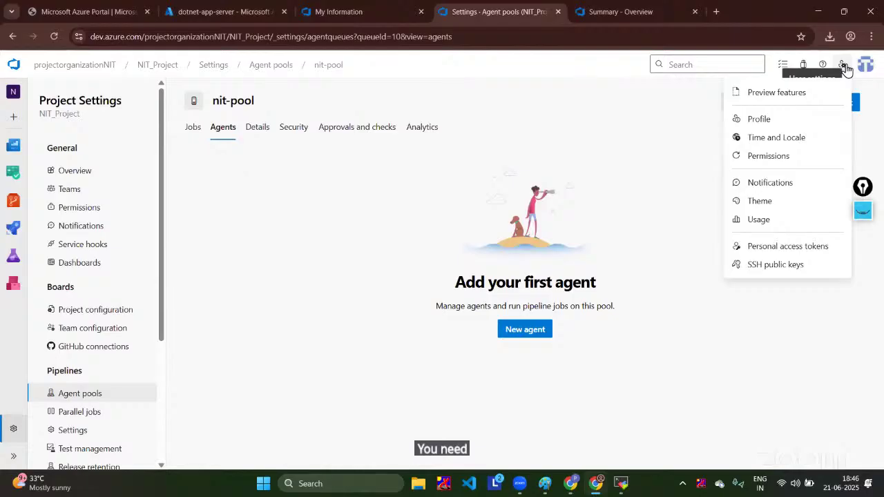
{"action": "left_click", "coordinate": [808, 251]}
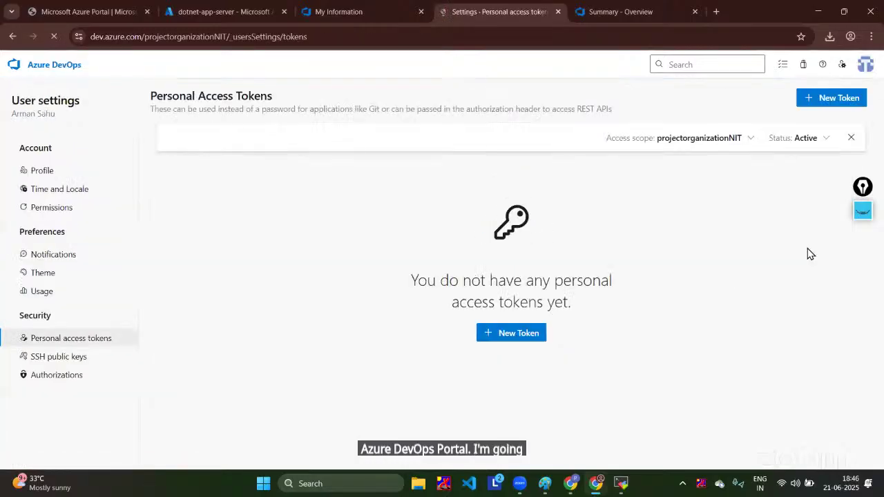
{"action": "left_click", "coordinate": [818, 97]}
{"action": "left_click", "coordinate": [609, 124]}
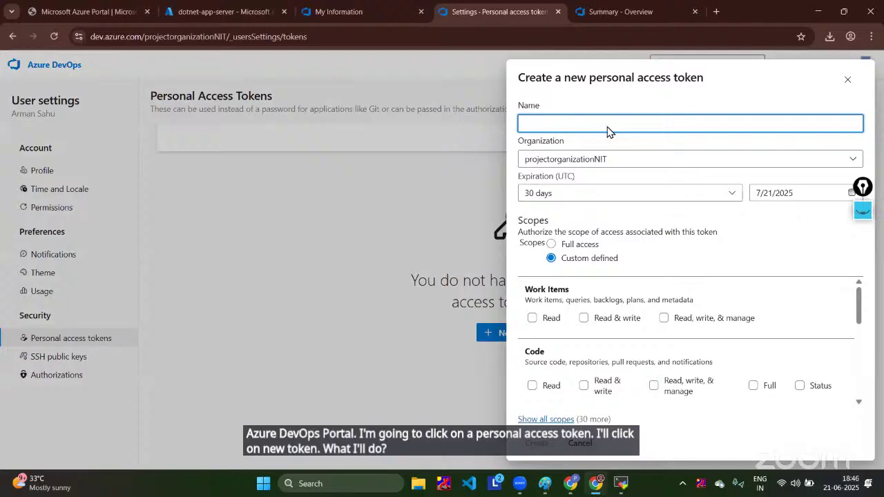
{"action": "type", "text": "dotnet-token"}
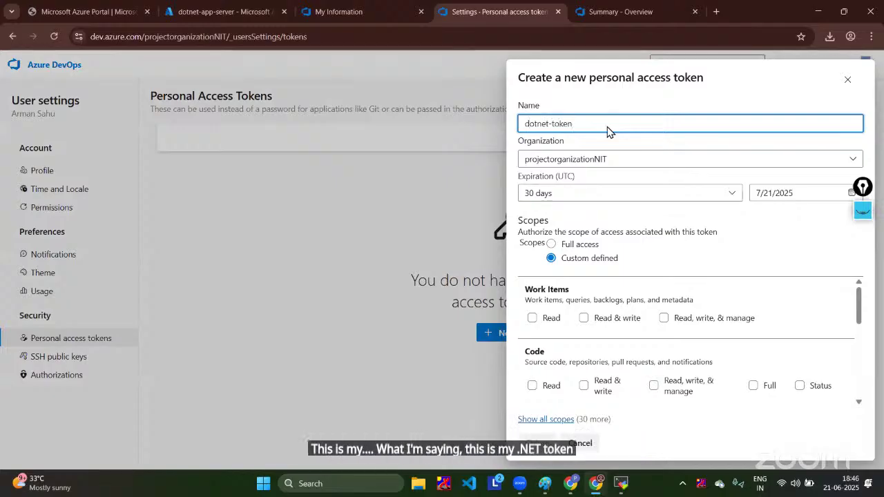
{"action": "left_click", "coordinate": [554, 248]}
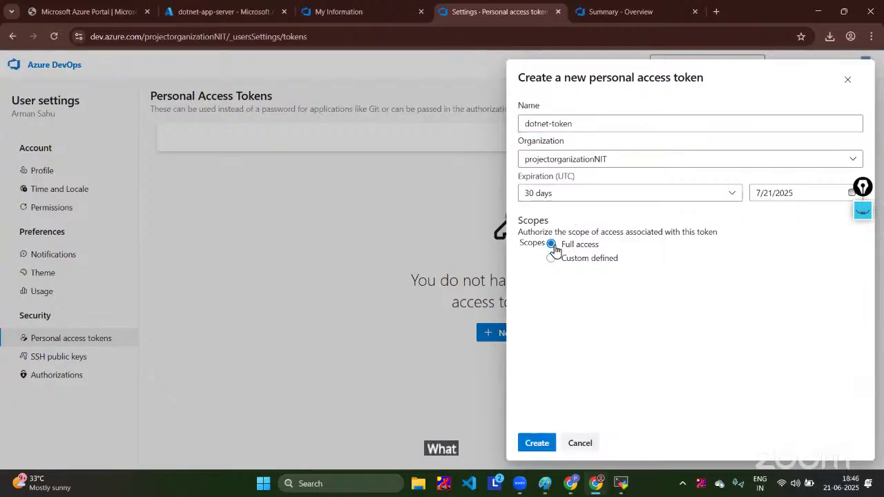
{"action": "left_click", "coordinate": [541, 442]}
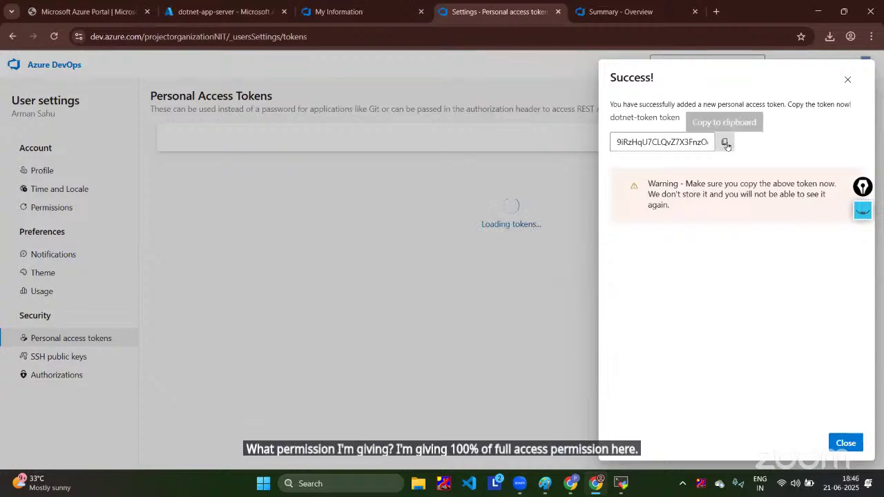
Step: Copy the dotnet-token value and dismiss the success message
{"action": "left_click", "coordinate": [725, 145]}
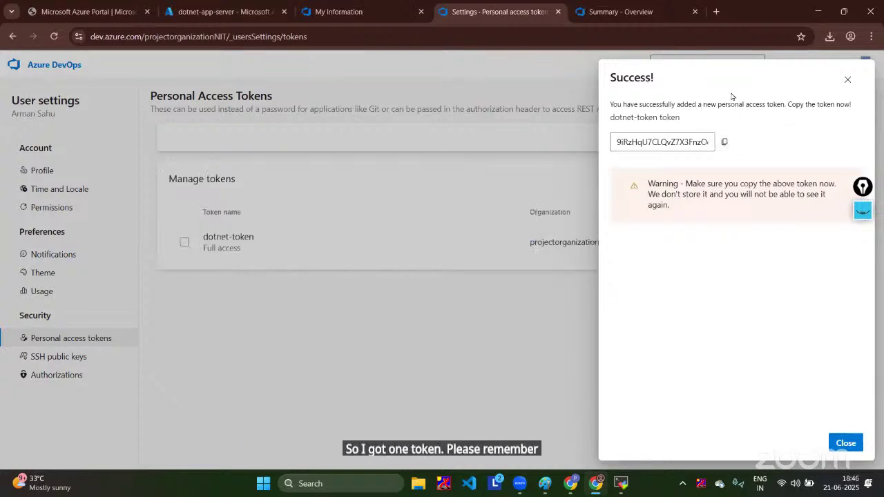
{"action": "left_click_drag", "start_coordinate": [668, 121], "coordinate": [602, 107]}
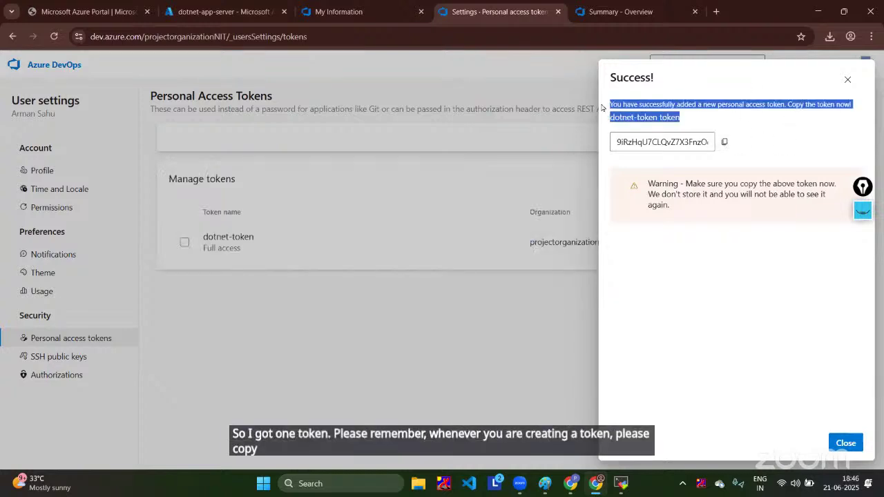
{"action": "left_click", "coordinate": [724, 142]}
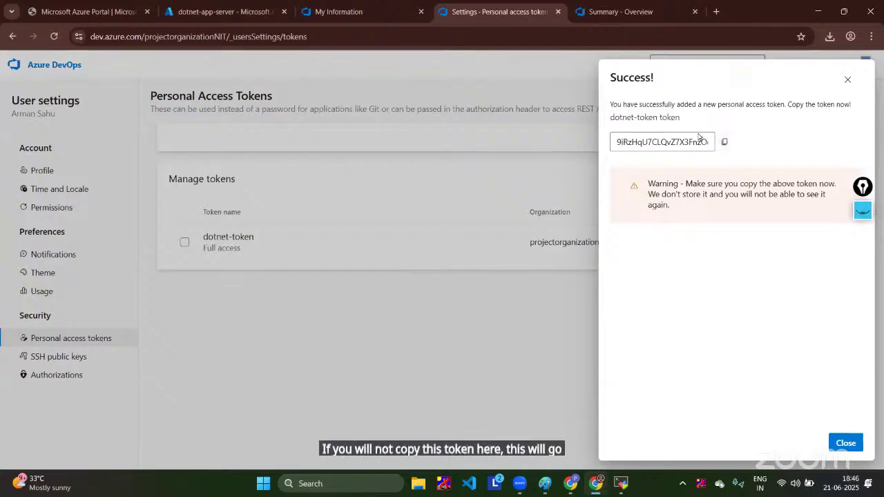
{"action": "left_click", "coordinate": [848, 82]}
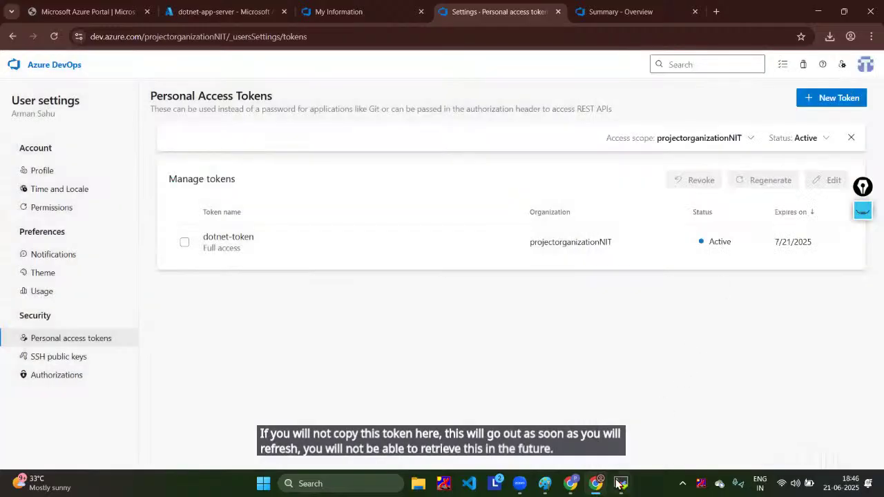
Step: Paste and submit the personal access token in the terminal, then enter nit-pool as the agent pool
{"action": "mouse_move", "coordinate": [618, 484]}
{"action": "left_click", "coordinate": [560, 401]}
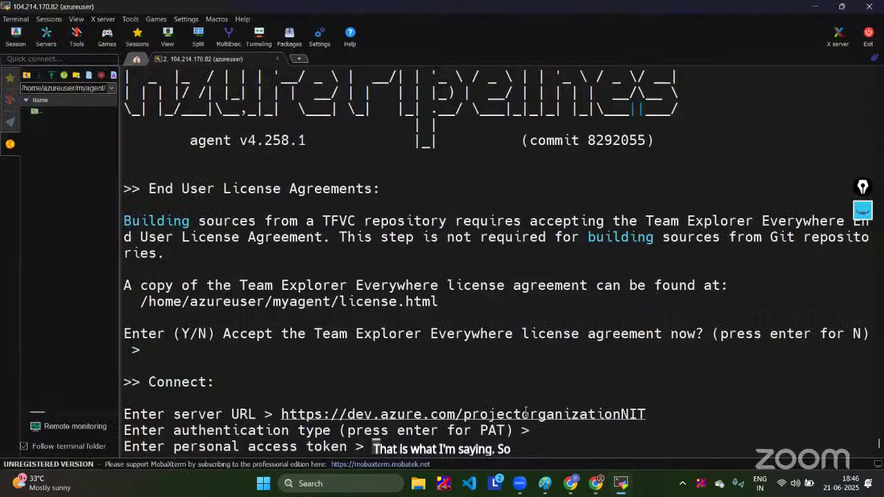
{"action": "right_click", "coordinate": [527, 412]}
{"action": "key", "text": "Return"}
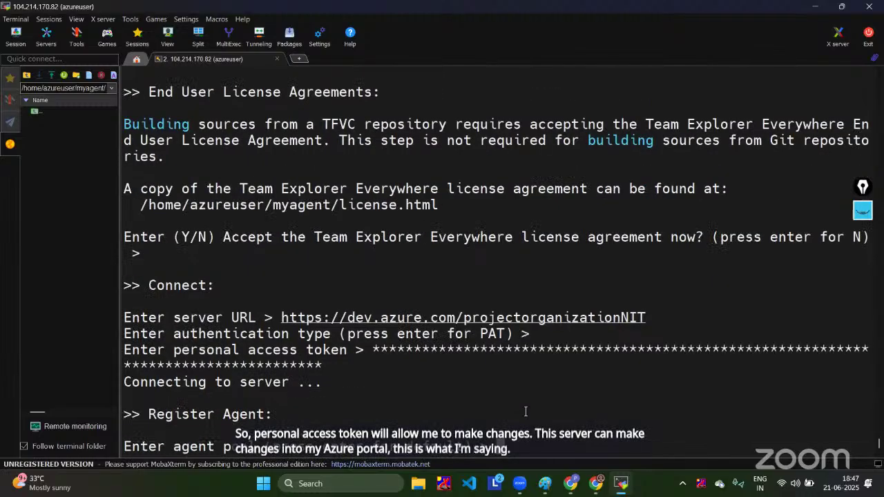
{"action": "type", "text": "nit"}
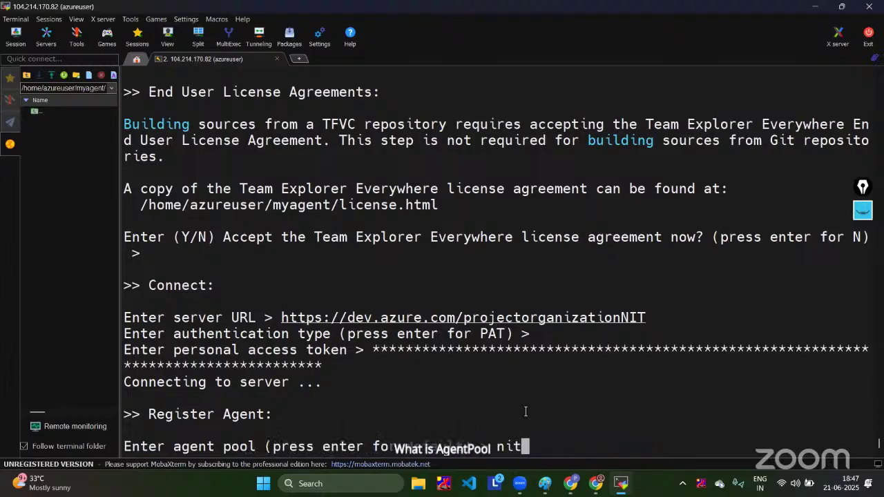
{"action": "type", "text": "-pool"}
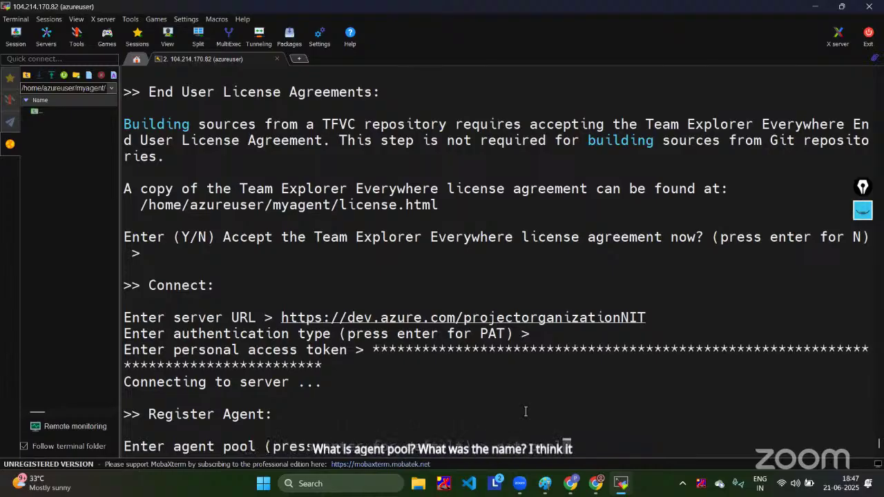
Step: Open NIT_Project's agent pools and confirm nit-pool's Agents tab shows no agents yet
{"action": "mouse_move", "coordinate": [595, 483]}
{"action": "left_click", "coordinate": [600, 434]}
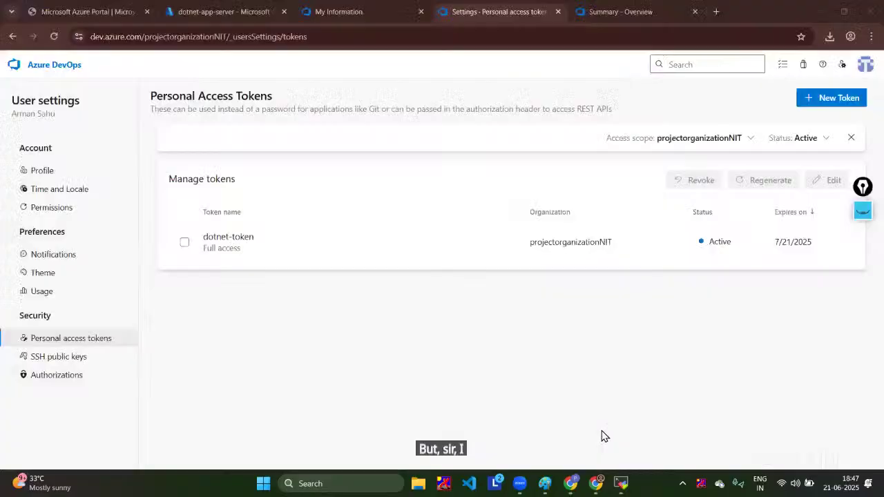
{"action": "left_click", "coordinate": [61, 65]}
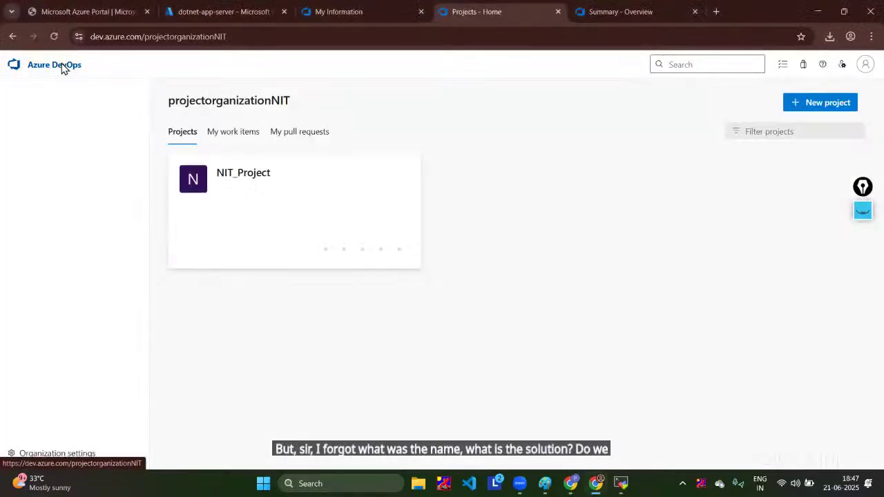
{"action": "left_click", "coordinate": [238, 178]}
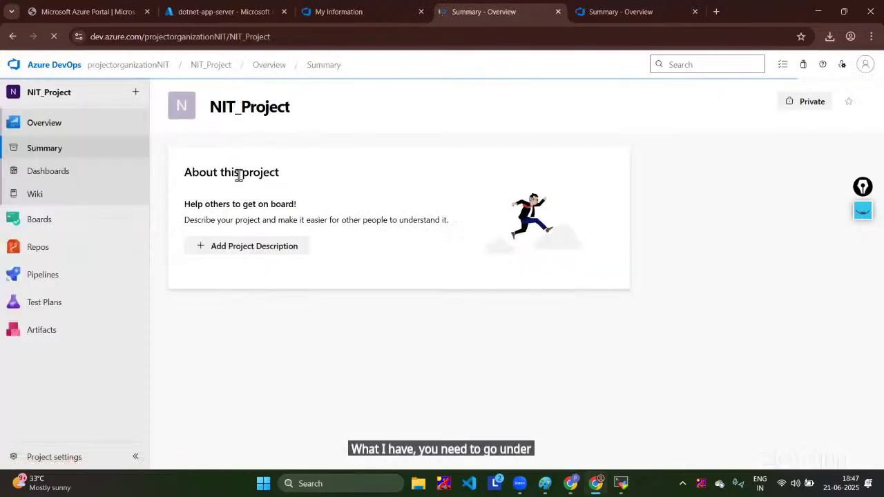
{"action": "left_click", "coordinate": [49, 453]}
{"action": "left_click", "coordinate": [79, 394]}
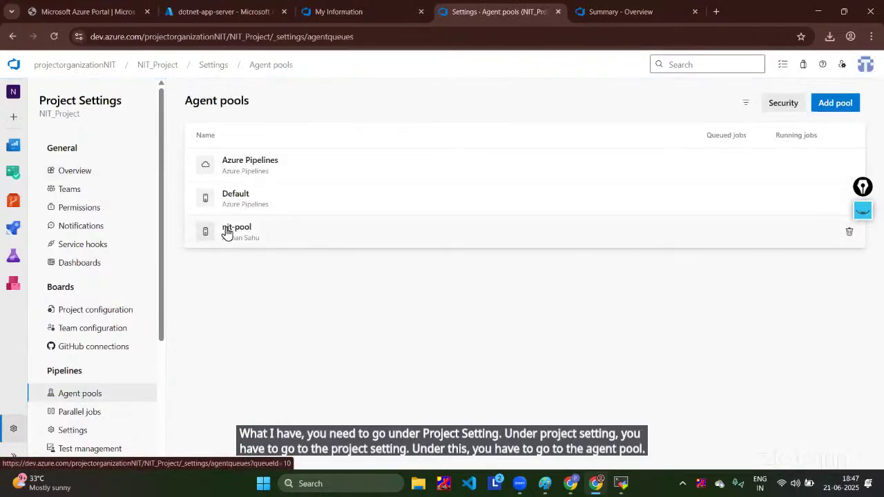
{"action": "left_click", "coordinate": [240, 234]}
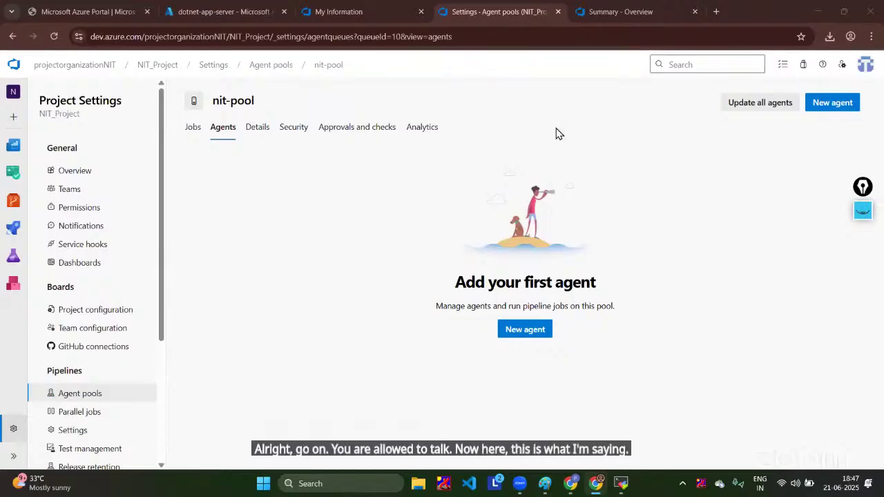
{"action": "mouse_move", "coordinate": [620, 490]}
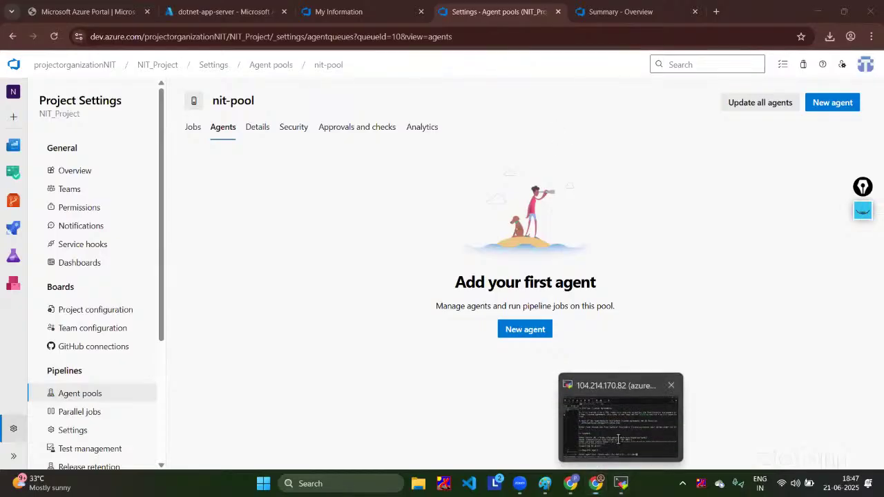
{"action": "left_click", "coordinate": [619, 439]}
Step: Submit nit-pool as the agent pool and register the agent under the name nit-agent
{"action": "key", "text": "Return"}
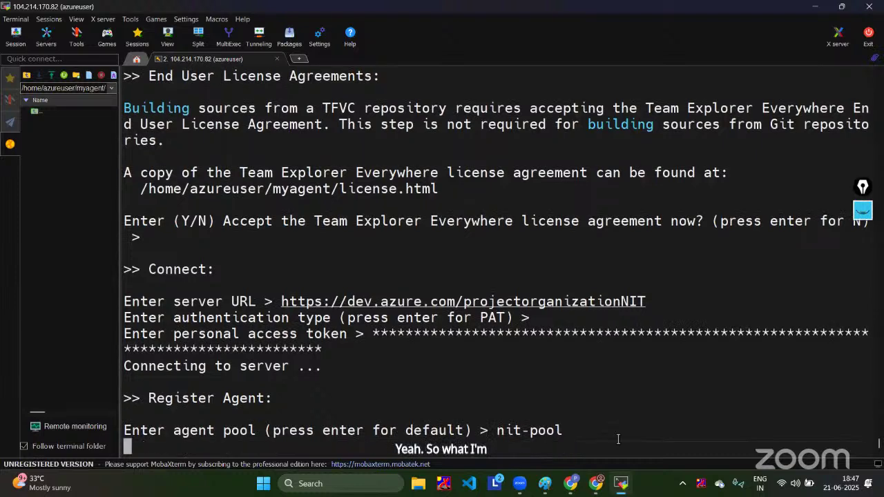
{"action": "type", "text": "nit-"}
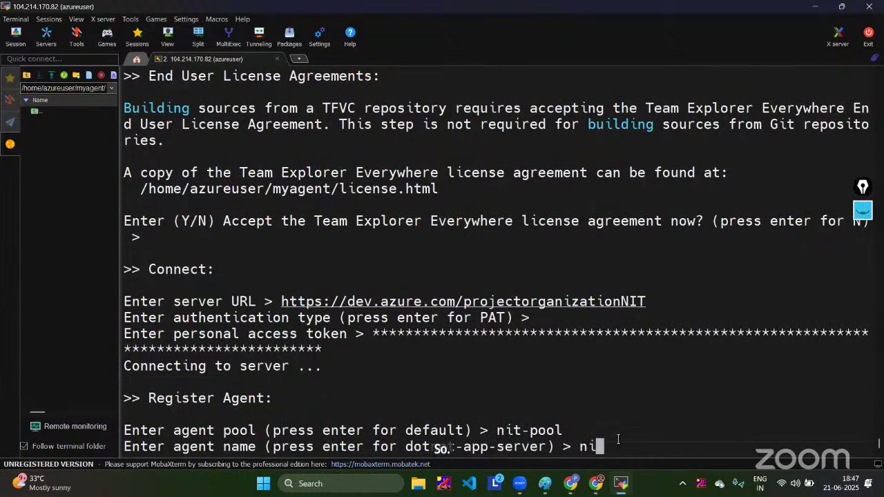
{"action": "type", "text": "agent"}
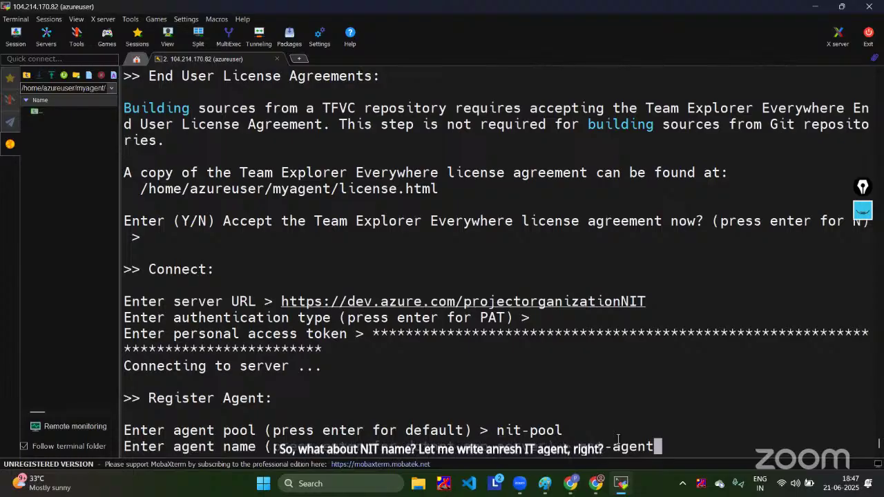
{"action": "key", "text": "Return"}
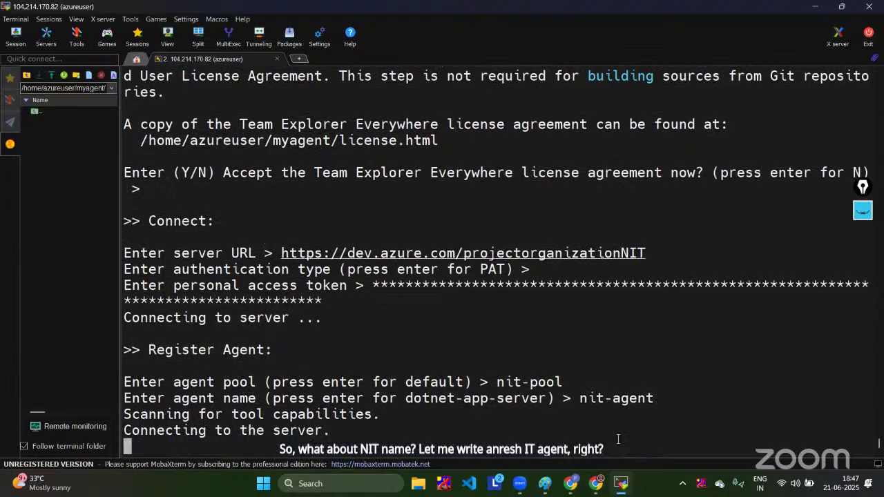
{"action": "mouse_move", "coordinate": [595, 483]}
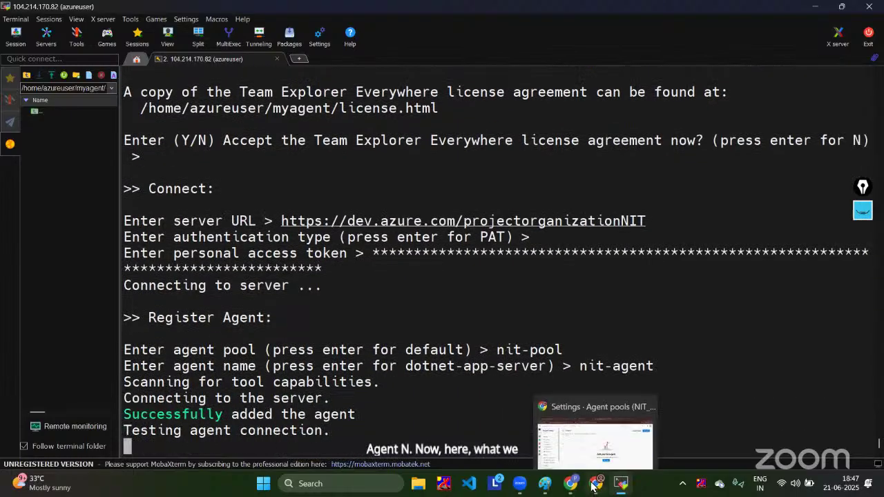
{"action": "left_click", "coordinate": [588, 439]}
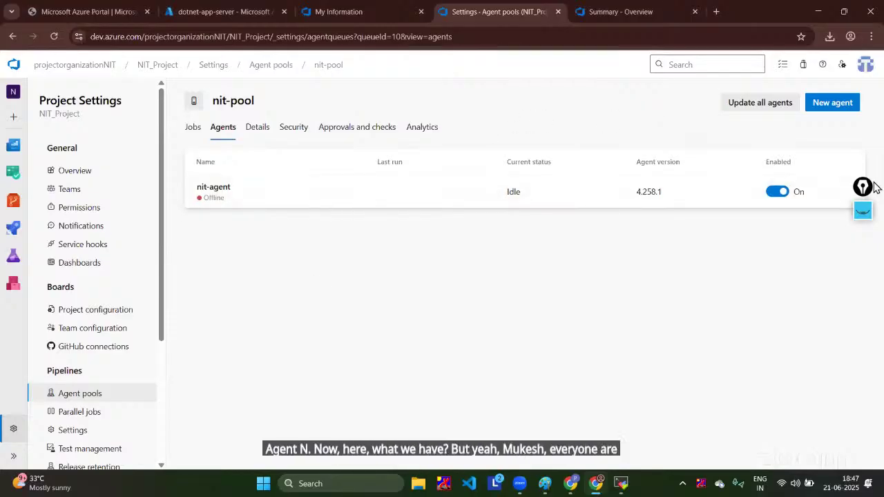
Step: Verify nit-agent is listed as offline in nit-pool and check the user settings menu
{"action": "left_click_drag", "start_coordinate": [866, 185], "coordinate": [872, 125]}
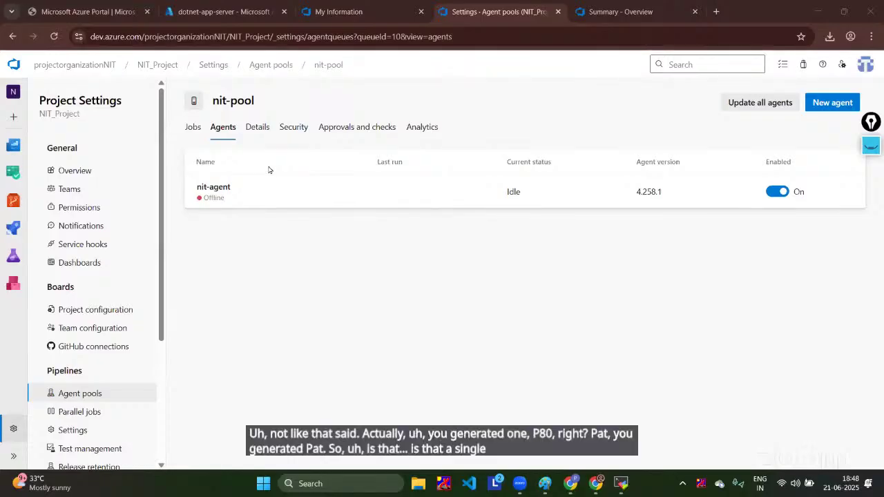
{"action": "left_click", "coordinate": [842, 65]}
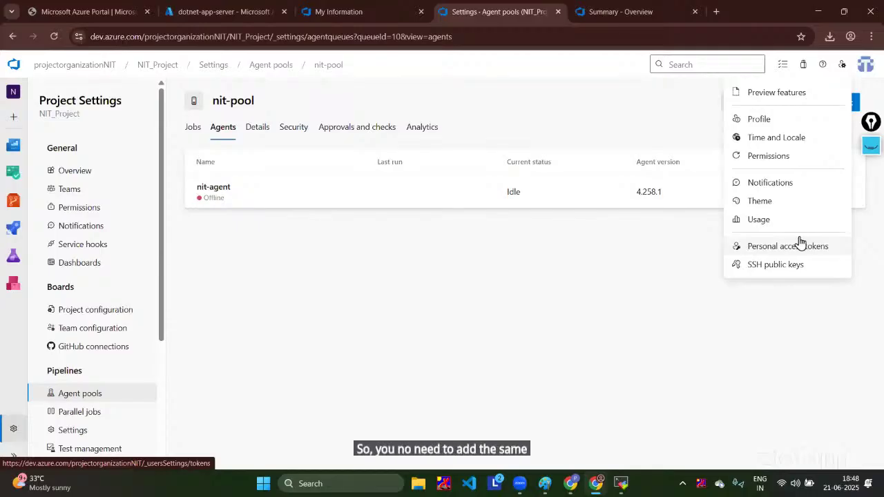
{"action": "mouse_move", "coordinate": [621, 484]}
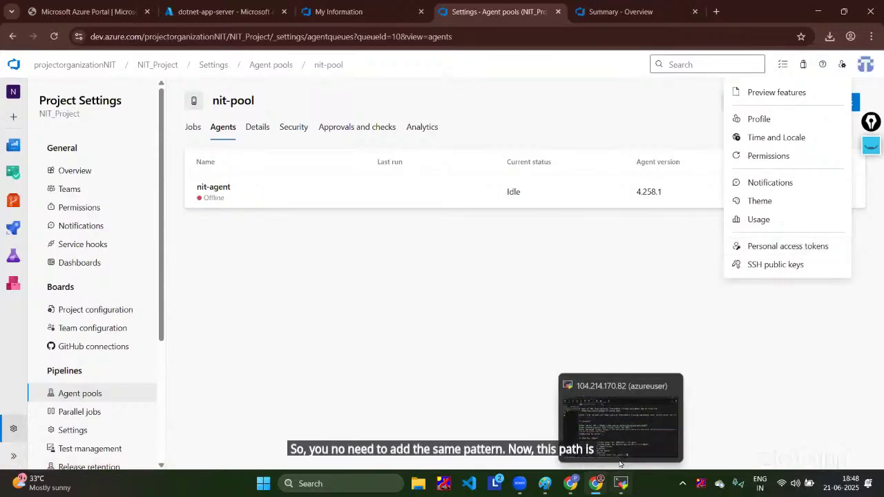
{"action": "left_click", "coordinate": [608, 417]}
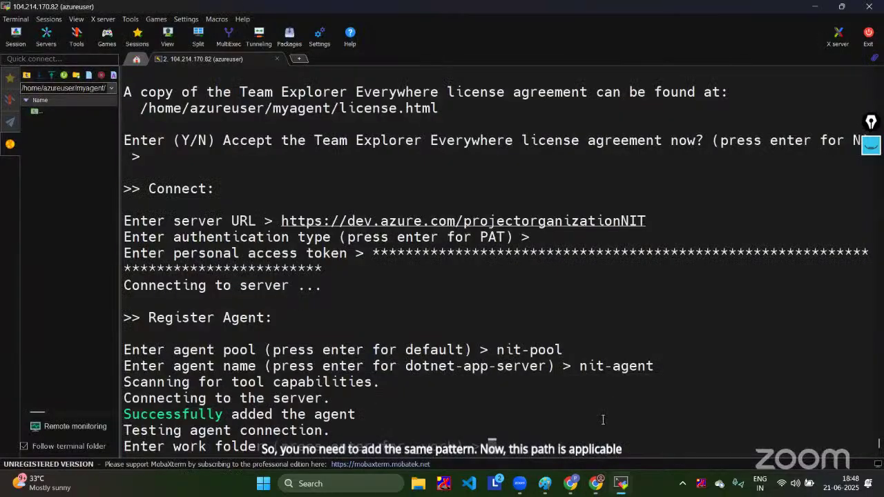
Step: Scroll through and select parts of the agent configuration output in the terminal
{"action": "left_click", "coordinate": [870, 145]}
{"action": "left_click", "coordinate": [871, 198]}
{"action": "mouse_move", "coordinate": [569, 176]}
{"action": "left_mouse_down"}
{"action": "mouse_move", "coordinate": [529, 408]}
{"action": "mouse_move", "coordinate": [594, 207]}
{"action": "mouse_move", "coordinate": [518, 182]}
{"action": "left_mouse_up"}
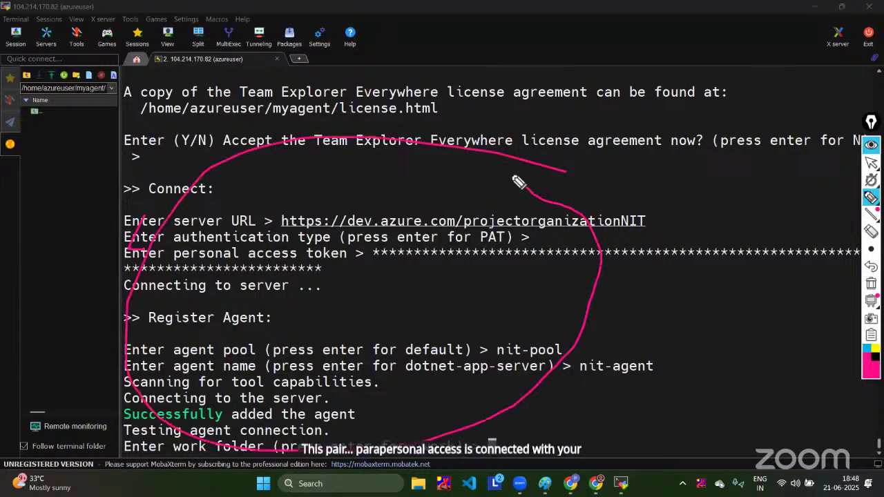
{"action": "left_click_drag", "start_coordinate": [585, 291], "coordinate": [742, 168]}
{"action": "mouse_move", "coordinate": [584, 314]}
{"action": "left_mouse_down"}
{"action": "mouse_move", "coordinate": [799, 346]}
{"action": "mouse_move", "coordinate": [777, 314]}
{"action": "mouse_move", "coordinate": [782, 349]}
{"action": "left_mouse_up"}
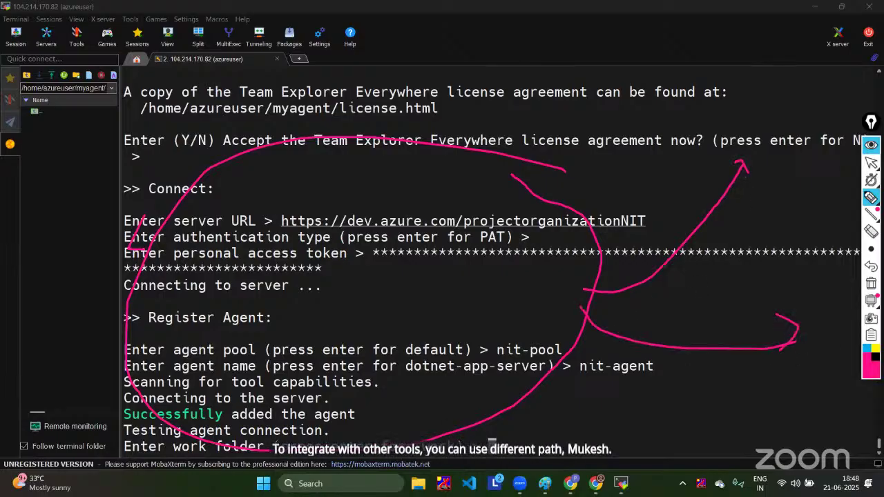
{"action": "left_click", "coordinate": [872, 232]}
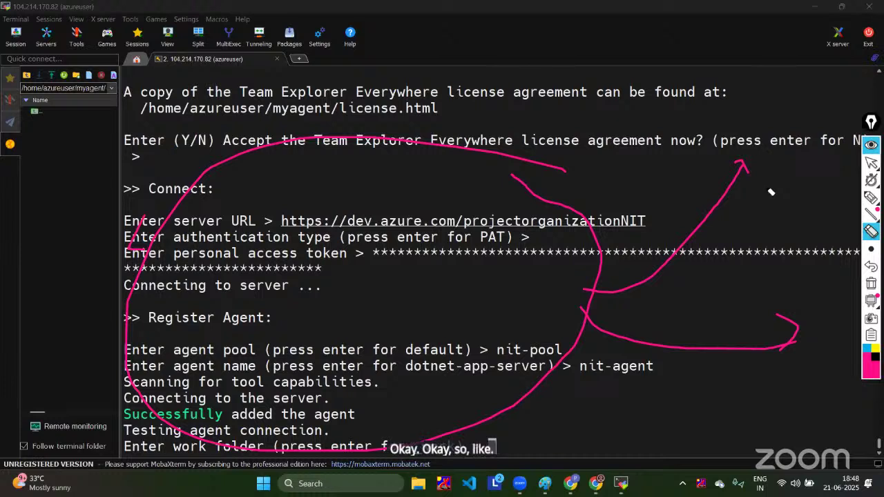
{"action": "left_click", "coordinate": [868, 197]}
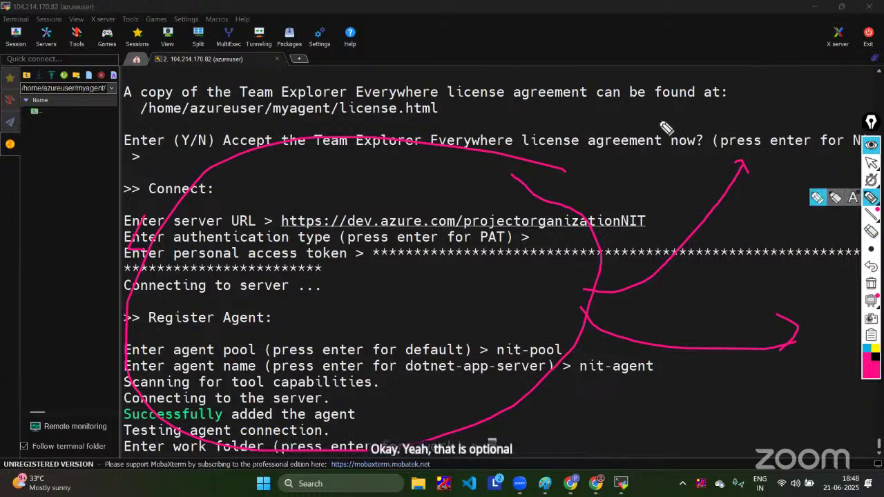
{"action": "left_click_drag", "start_coordinate": [666, 95], "coordinate": [547, 181]}
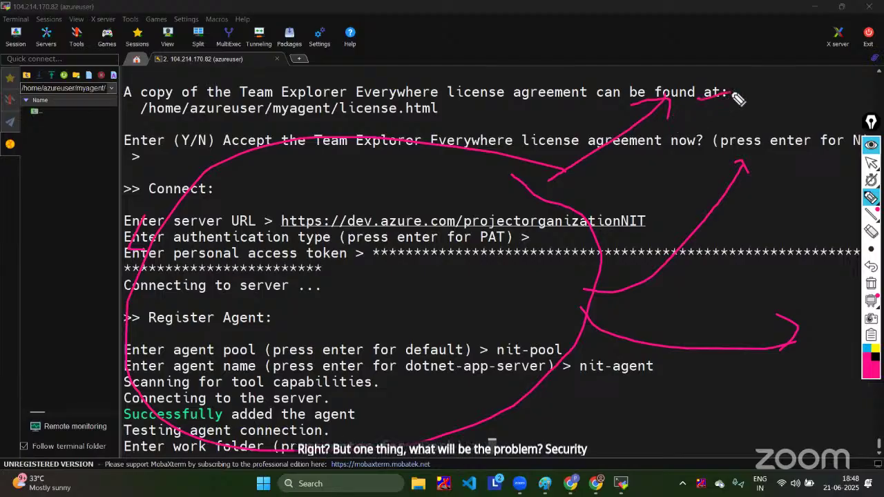
{"action": "left_click", "coordinate": [871, 232]}
{"action": "mouse_move", "coordinate": [725, 82]}
{"action": "left_mouse_down"}
{"action": "mouse_move", "coordinate": [696, 292]}
{"action": "mouse_move", "coordinate": [628, 115]}
{"action": "mouse_move", "coordinate": [731, 113]}
{"action": "mouse_move", "coordinate": [661, 480]}
{"action": "mouse_move", "coordinate": [543, 280]}
{"action": "mouse_move", "coordinate": [784, 355]}
{"action": "left_mouse_up"}
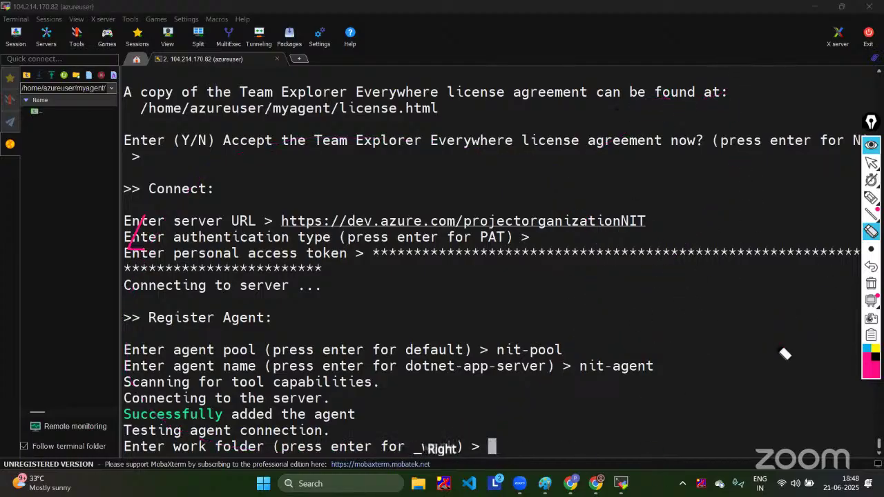
{"action": "left_click", "coordinate": [873, 163]}
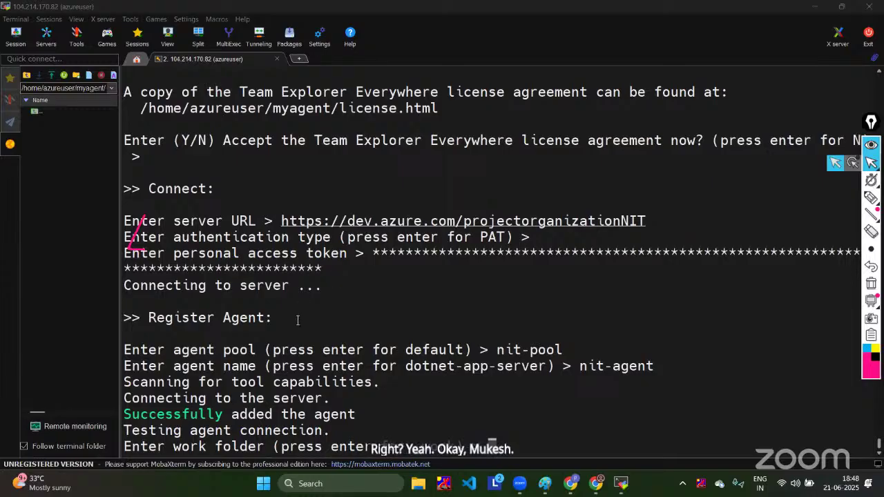
{"action": "scroll", "coordinate": [539, 430], "scroll_direction": "down", "scroll_amount": 1}
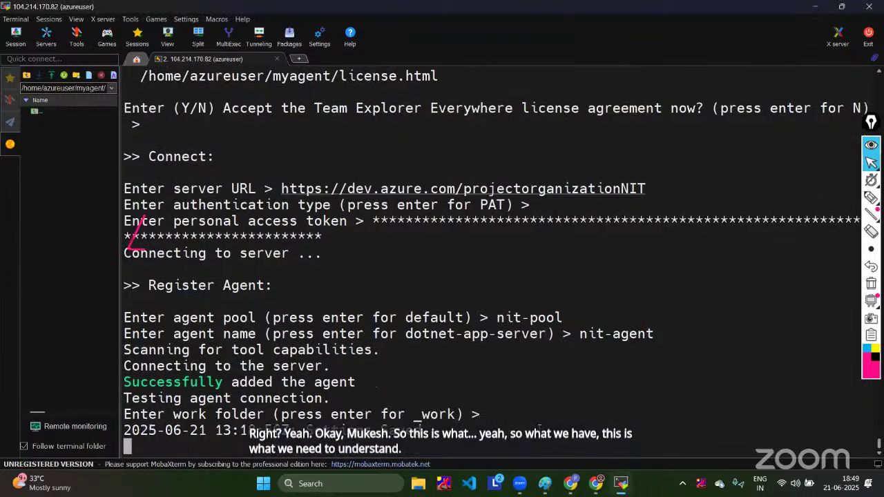
Step: Accept the default _work folder so the agent settings are saved, then view nit-pool's agent list
{"action": "key", "text": "Return"}
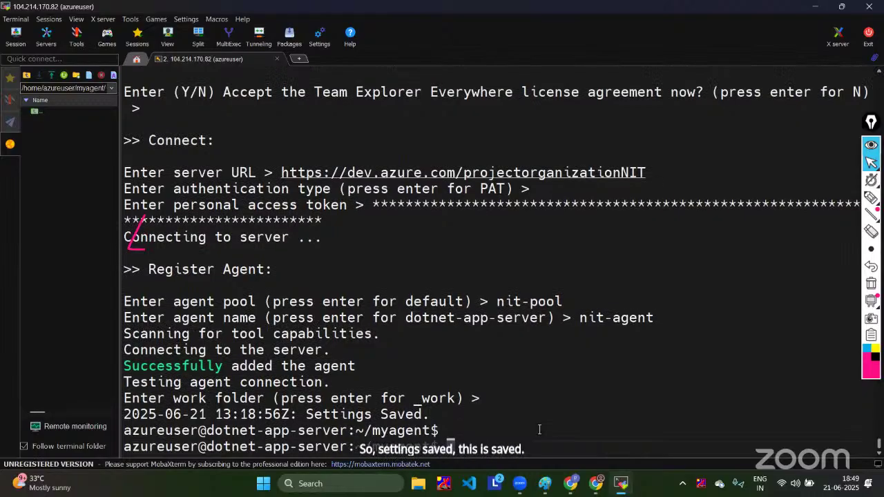
{"action": "key", "text": "Return"}
{"action": "mouse_move", "coordinate": [592, 486]}
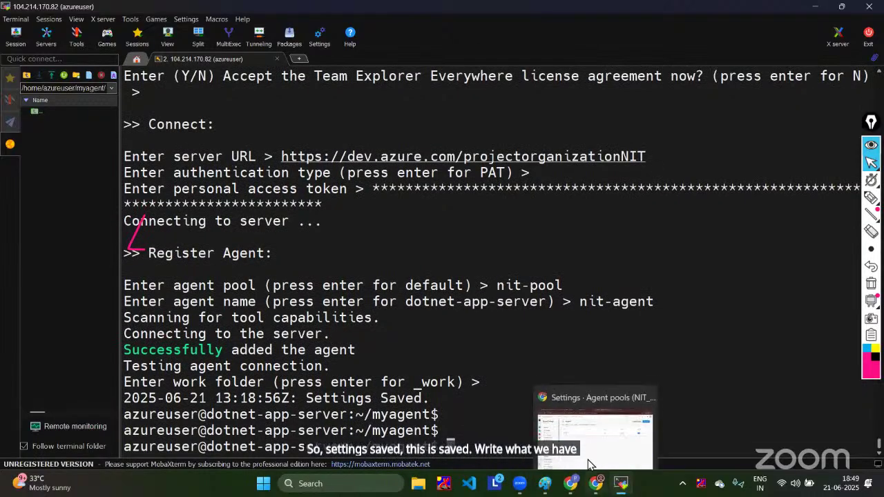
{"action": "left_click", "coordinate": [594, 459]}
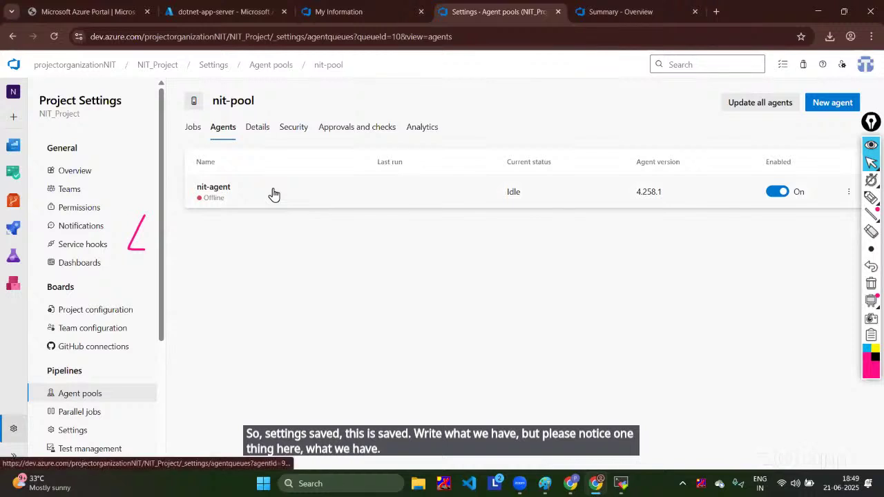
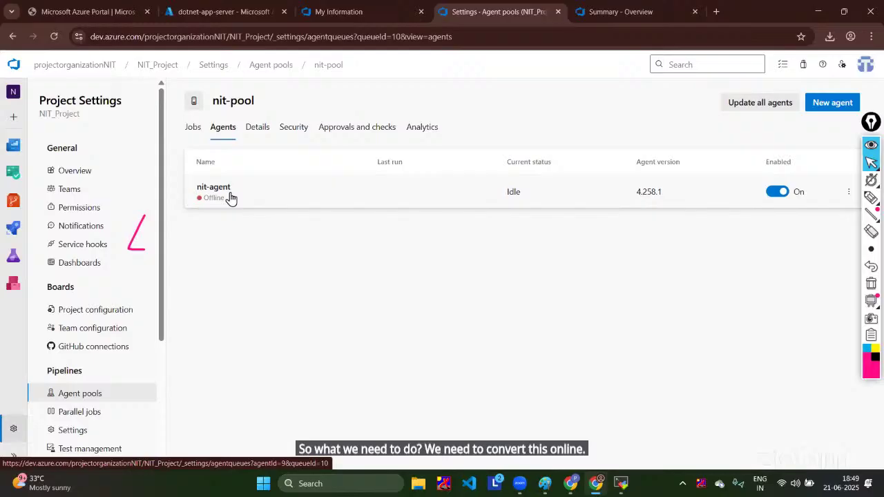
Step: Switch from Chrome to the MobaXterm terminal session on the agent server
{"action": "mouse_move", "coordinate": [621, 484]}
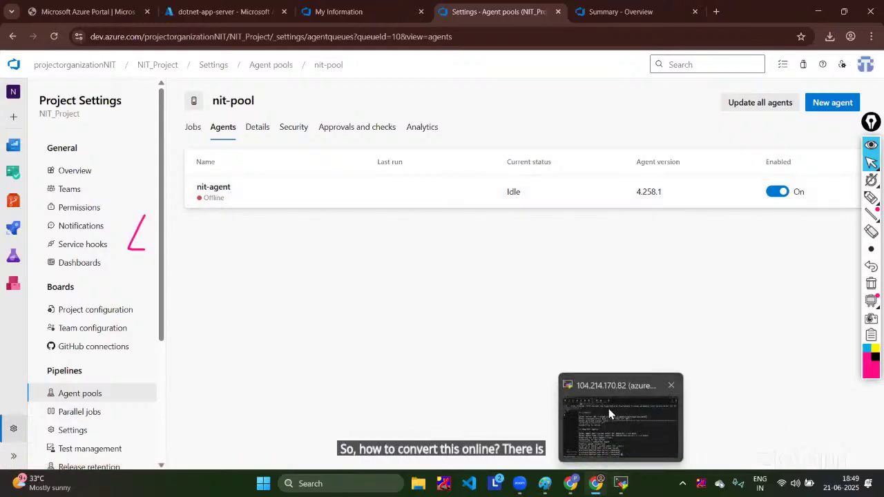
{"action": "left_click", "coordinate": [608, 408]}
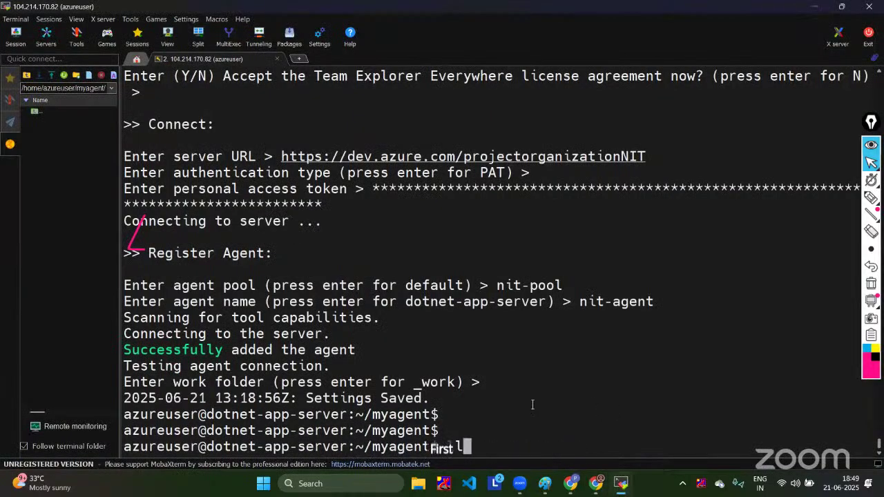
Step: List the ~/myagent folder, noting run.sh and svc.sh, and run ./svc.sh to see its usage
{"action": "type", "text": "ll"}
{"action": "key", "text": "Return"}
{"action": "left_click_drag", "start_coordinate": [597, 382], "coordinate": [642, 384]}
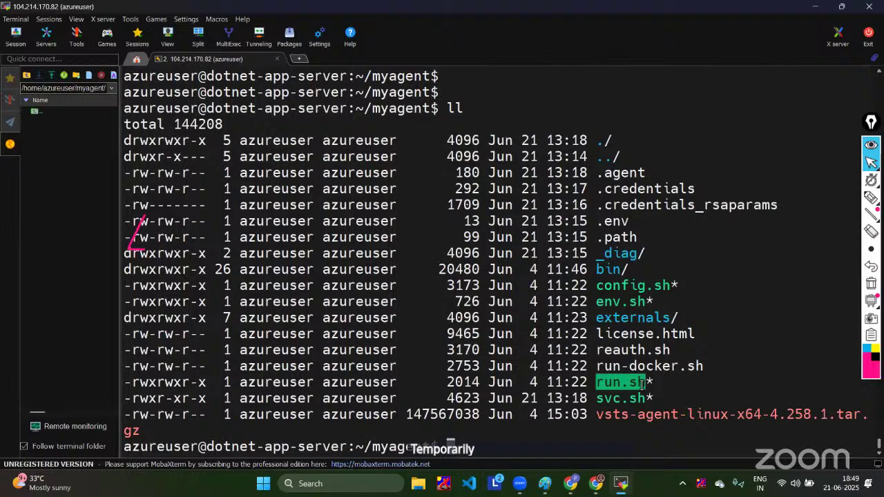
{"action": "double_click", "coordinate": [635, 399]}
{"action": "key", "text": "ctrl+c"}
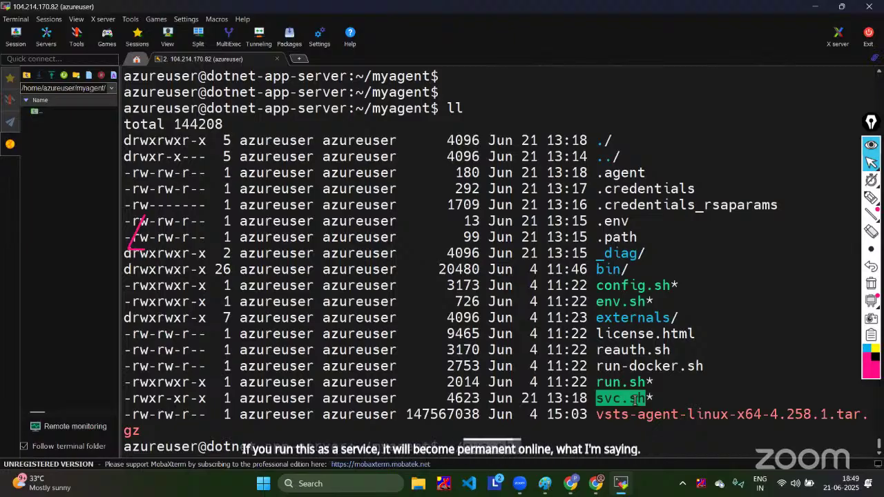
{"action": "type", "text": "./svc.sh"}
{"action": "key", "text": "Return"}
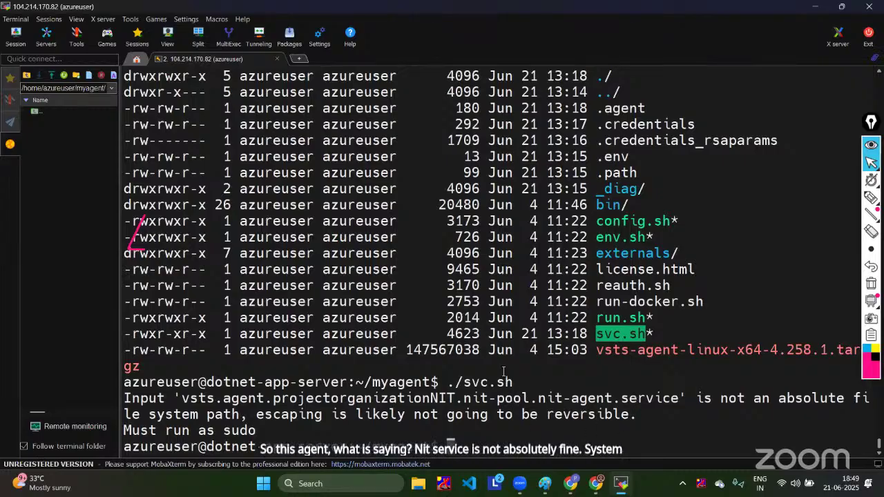
{"action": "left_click", "coordinate": [507, 449]}
Step: Install the agent as a system service with sudo ./svc.sh install
{"action": "type", "text": "sudo"}
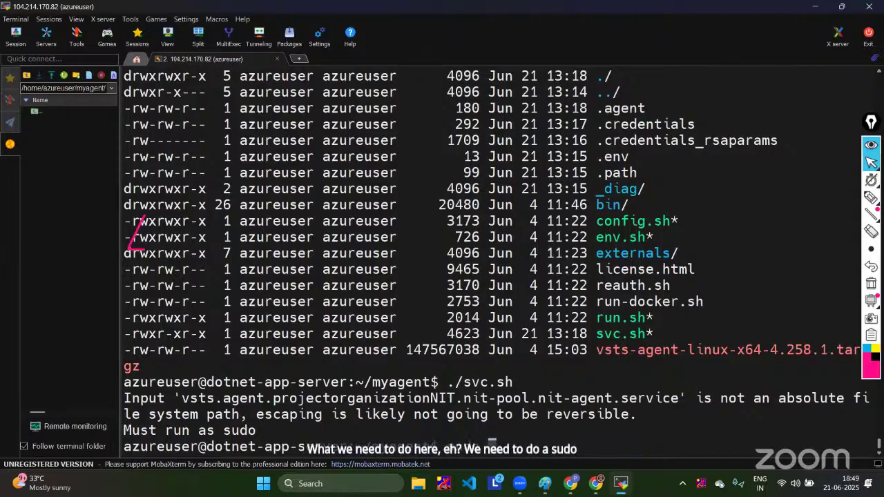
{"action": "double_click", "coordinate": [622, 334]}
{"action": "right_click", "coordinate": [630, 336]}
{"action": "key", "text": "Left"}
{"action": "key", "text": "Left"}
{"action": "key", "text": "Left"}
{"action": "key", "text": "Left"}
{"action": "key", "text": "Left"}
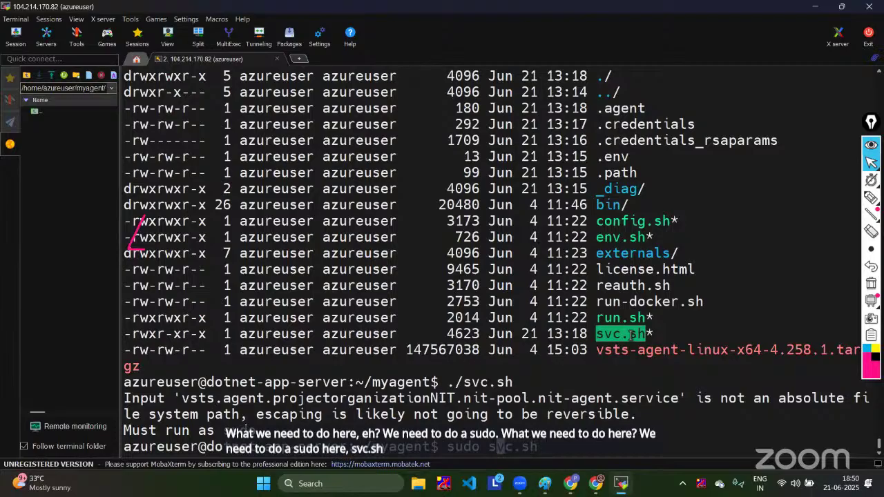
{"action": "type", "text": "./"}
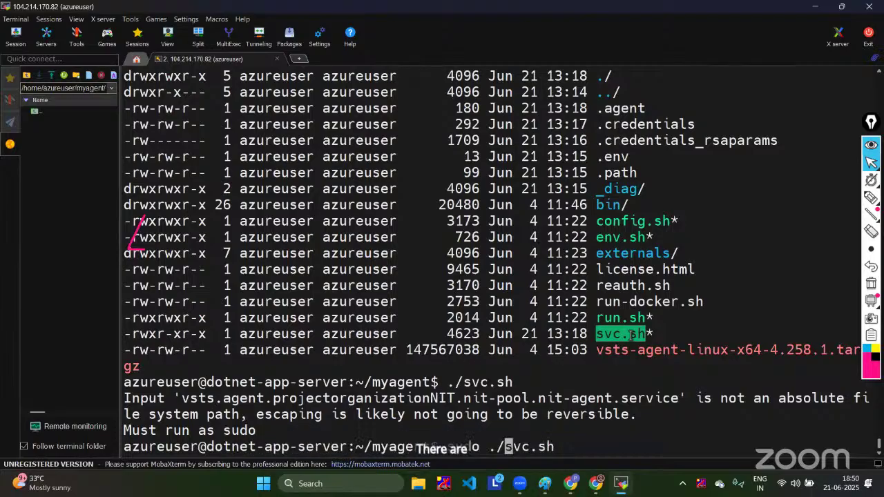
{"action": "key", "text": "Right"}
{"action": "key", "text": "Right"}
{"action": "key", "text": "Right"}
{"action": "key", "text": "Right"}
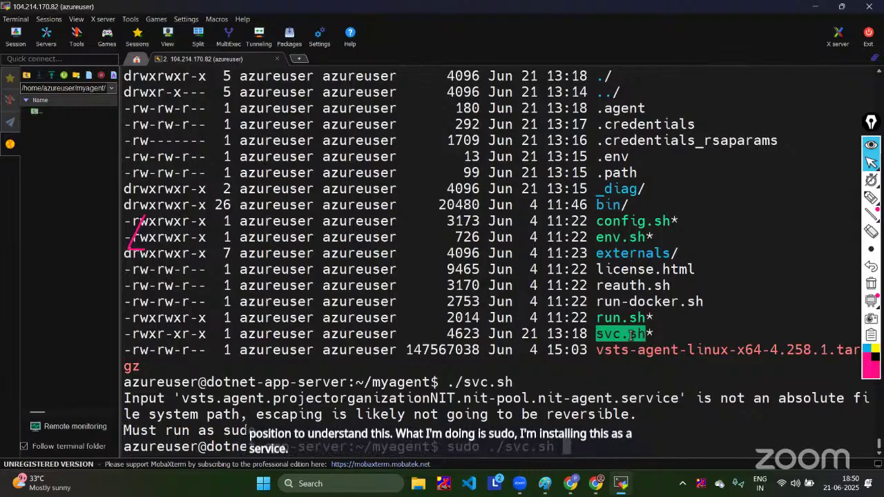
{"action": "type", "text": "inst"}
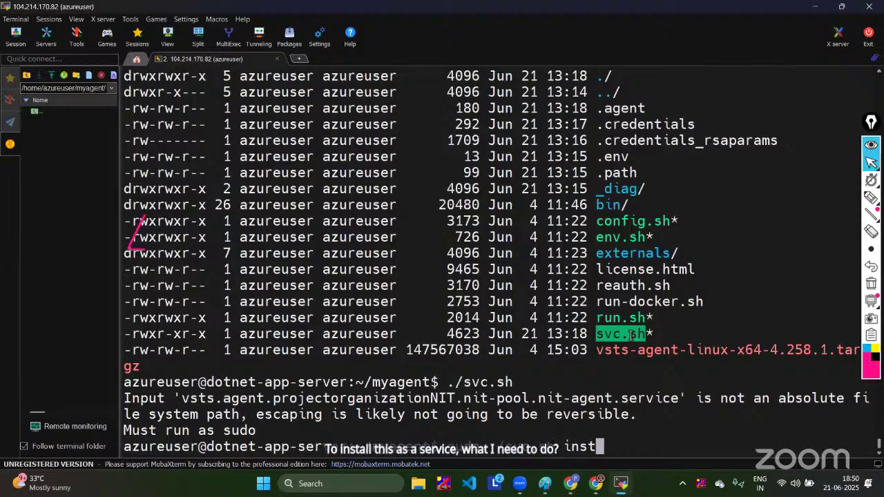
{"action": "key", "text": "Return"}
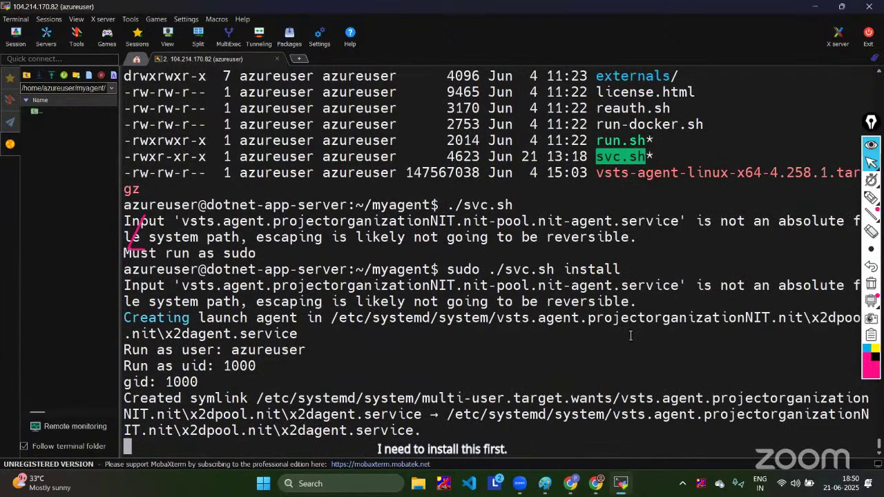
Step: Start the agent service with sudo ./svc.sh start and confirm it shows active (running)
{"action": "key", "text": "Up"}
{"action": "key", "text": "BackSpace"}
{"action": "key", "text": "BackSpace"}
{"action": "key", "text": "BackSpace"}
{"action": "key", "text": "BackSpace"}
{"action": "type", "text": "st"}
{"action": "key", "text": "Return"}
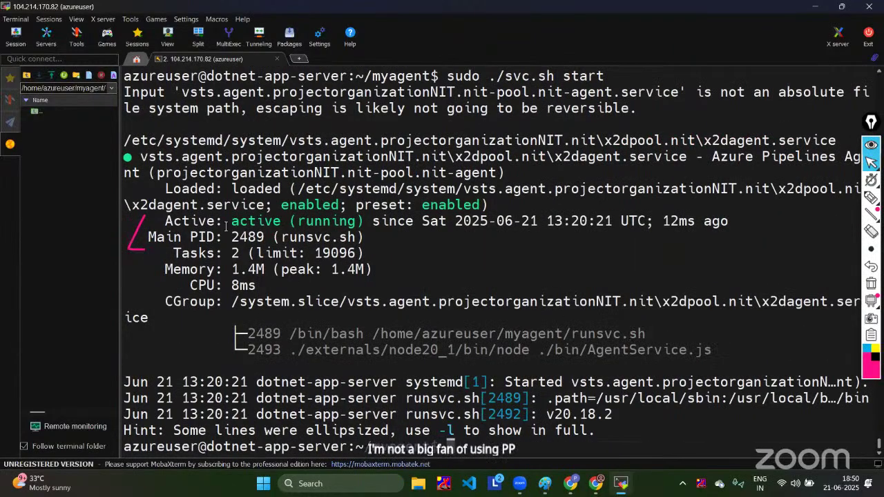
{"action": "left_click_drag", "start_coordinate": [225, 220], "coordinate": [373, 222]}
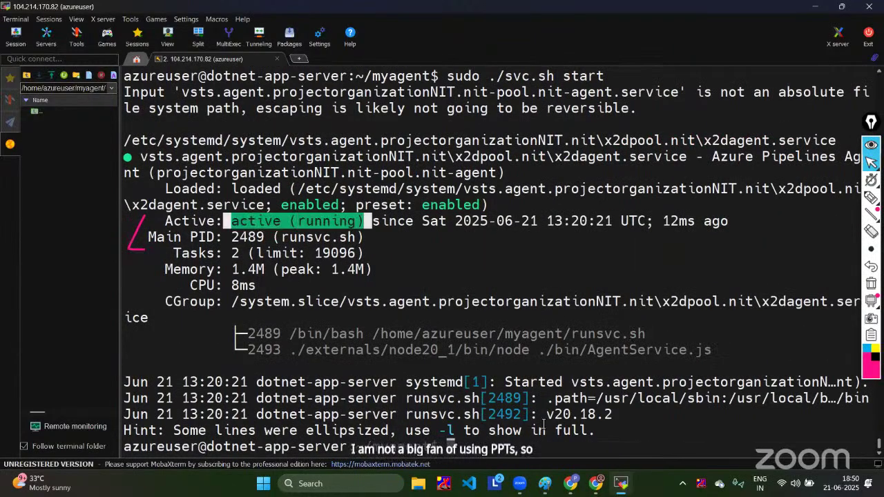
Step: Check the nit-pool agent list in the browser to see nit-agent now Online
{"action": "left_click", "coordinate": [594, 483]}
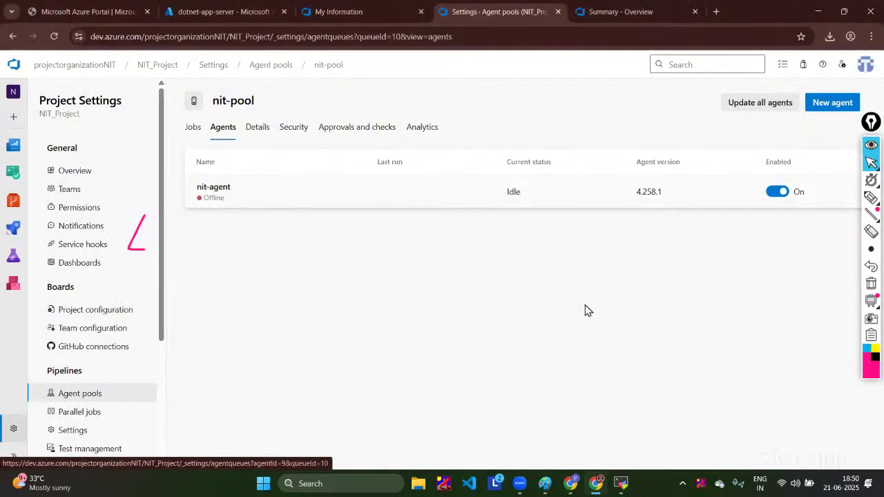
{"action": "mouse_move", "coordinate": [620, 484]}
{"action": "left_click", "coordinate": [607, 440]}
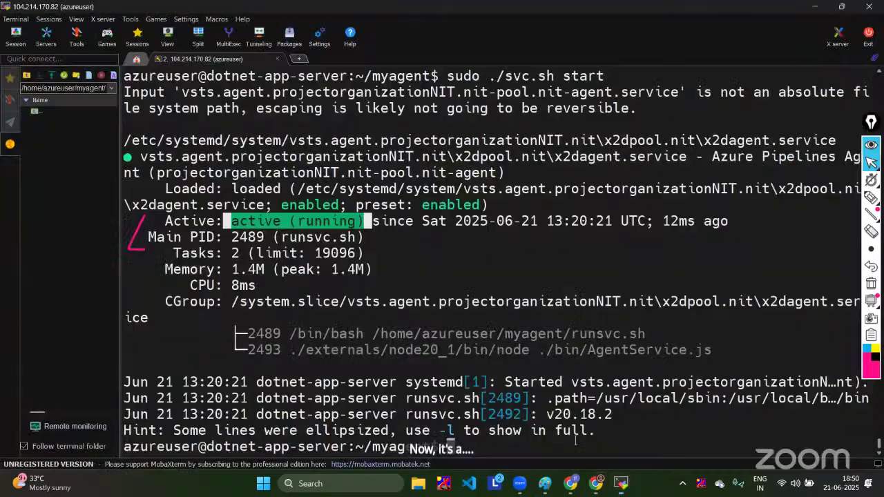
{"action": "left_click", "coordinate": [517, 437]}
{"action": "mouse_move", "coordinate": [596, 483]}
{"action": "left_click", "coordinate": [592, 429]}
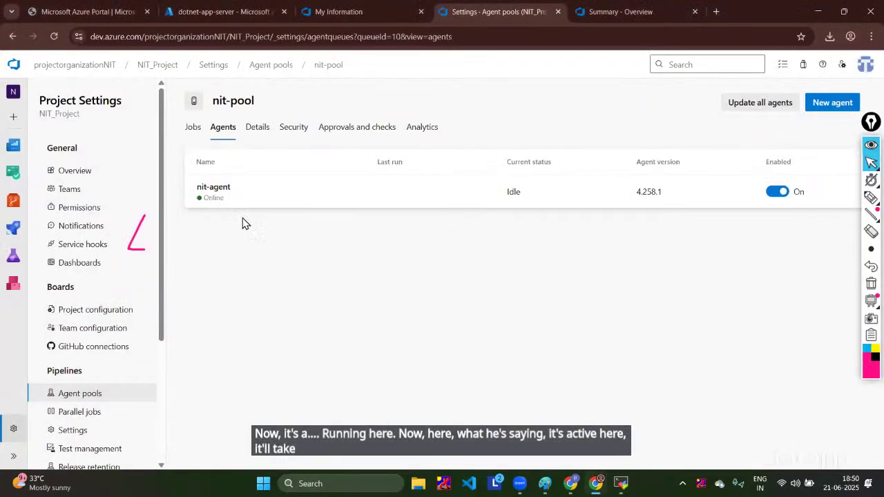
Step: Start a new classic-editor pipeline using the Azure Repos Git repo and master branch as source
{"action": "left_click", "coordinate": [871, 231]}
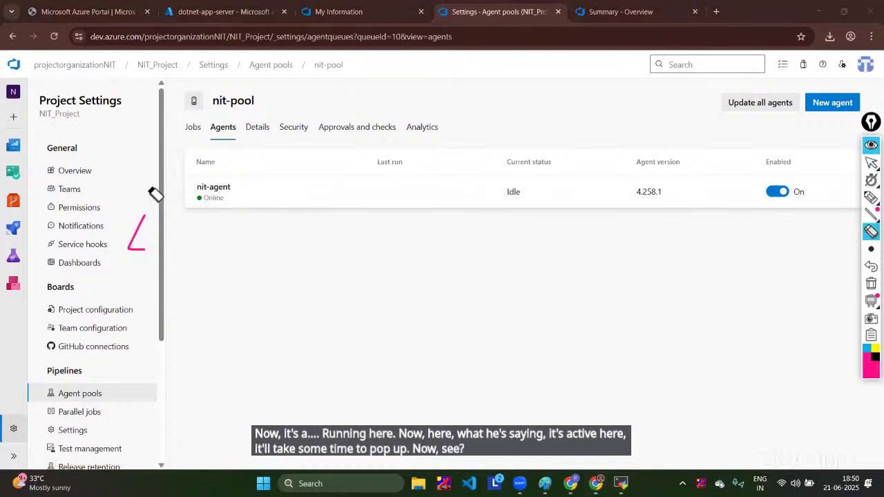
{"action": "left_click", "coordinate": [870, 144]}
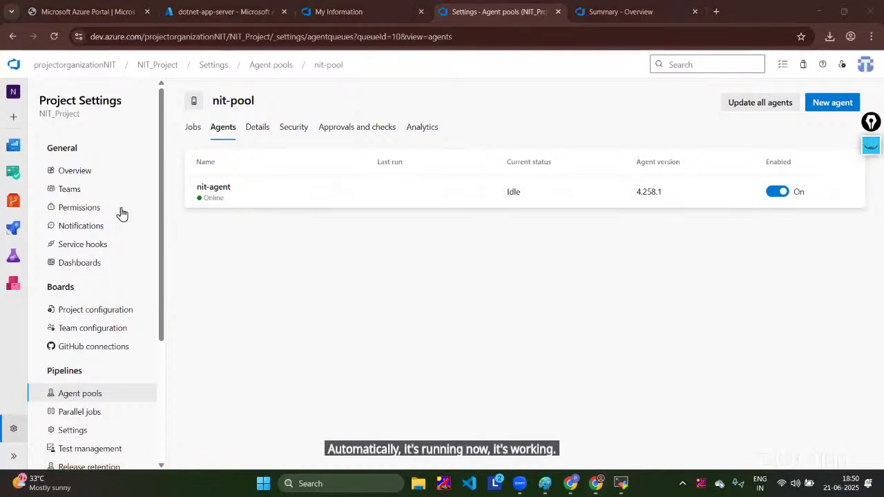
{"action": "left_click", "coordinate": [7, 225]}
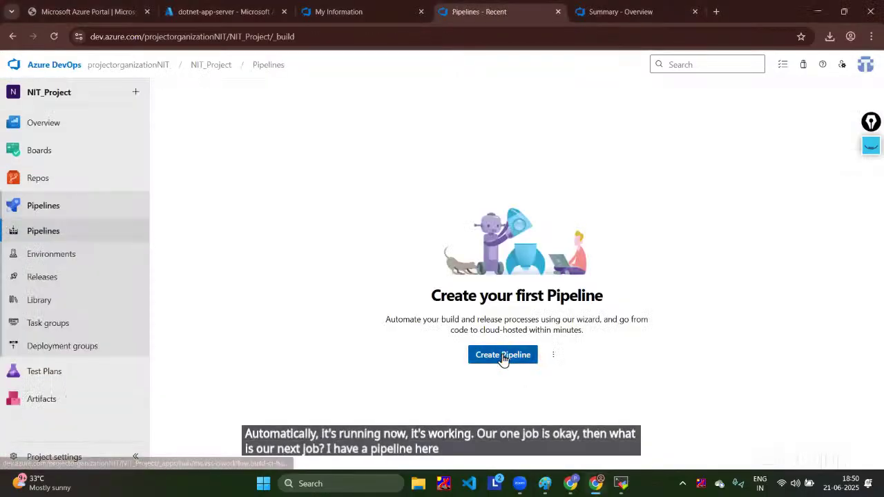
{"action": "left_click", "coordinate": [502, 354]}
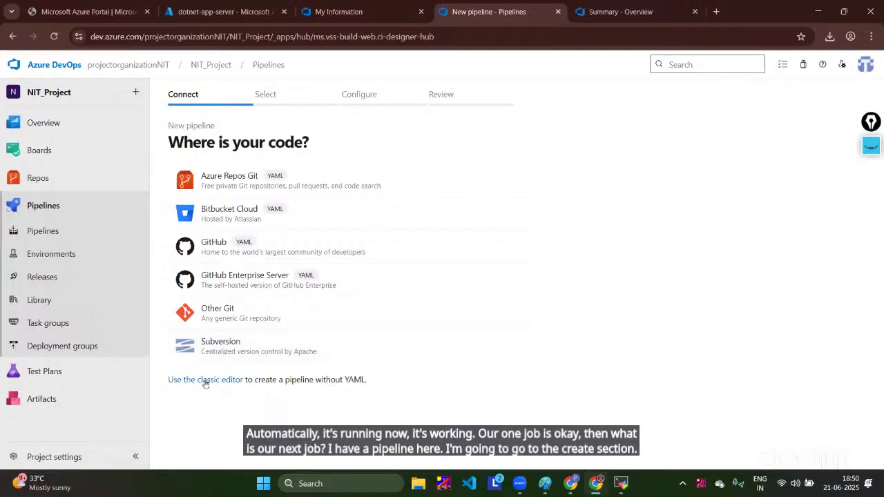
{"action": "left_click", "coordinate": [206, 381]}
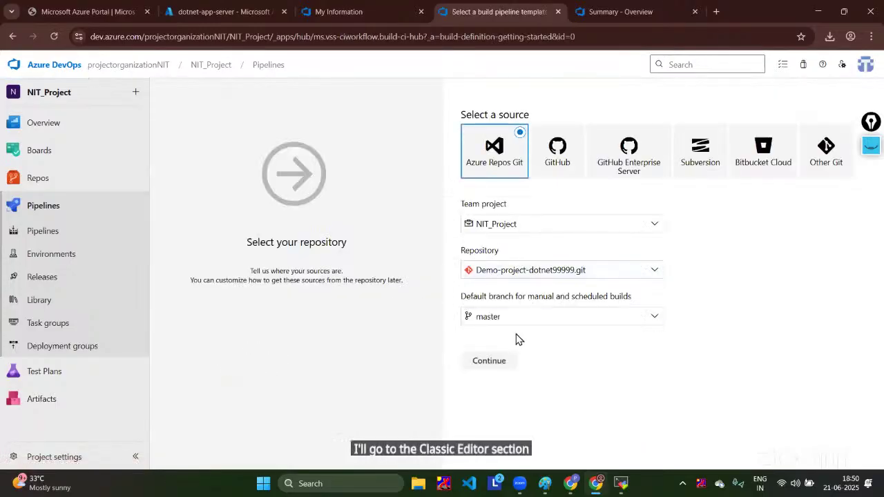
{"action": "left_click", "coordinate": [489, 361]}
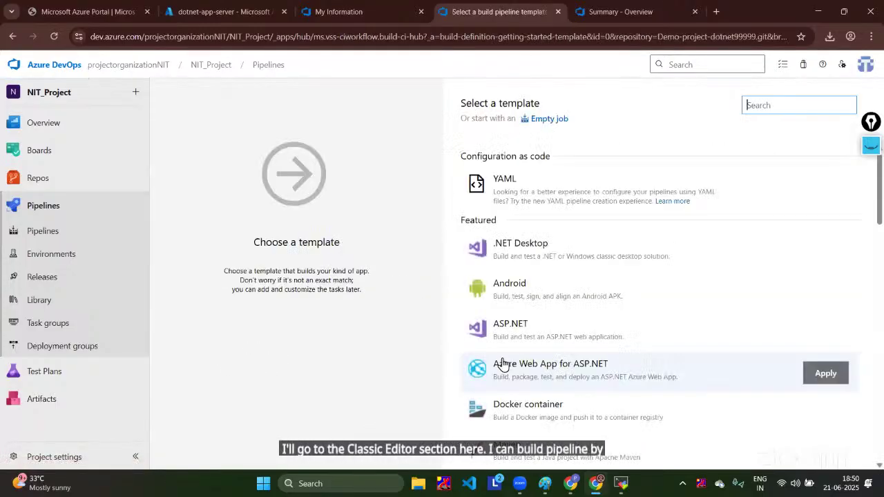
Step: Apply the ASP.NET Core template to the new pipeline
{"action": "scroll", "coordinate": [638, 275], "scroll_direction": "down", "scroll_amount": 2}
{"action": "scroll", "coordinate": [637, 274], "scroll_direction": "down", "scroll_amount": 5}
{"action": "left_click", "coordinate": [542, 297]}
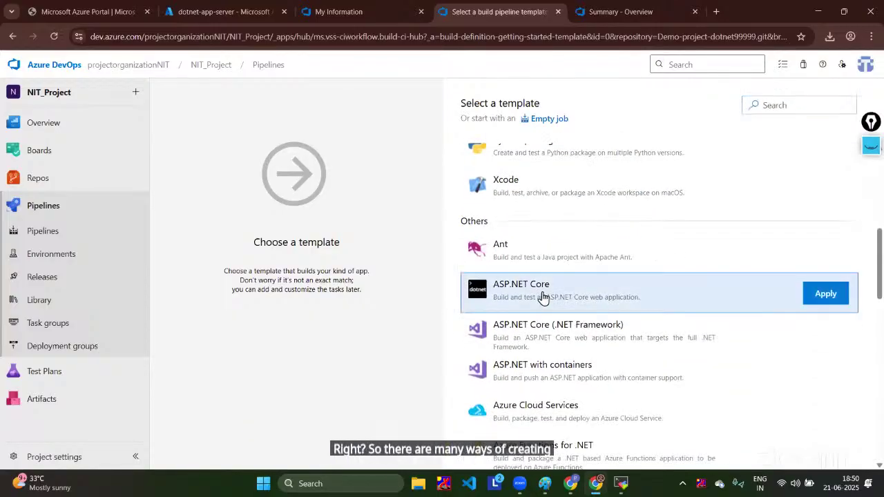
{"action": "left_click", "coordinate": [807, 302]}
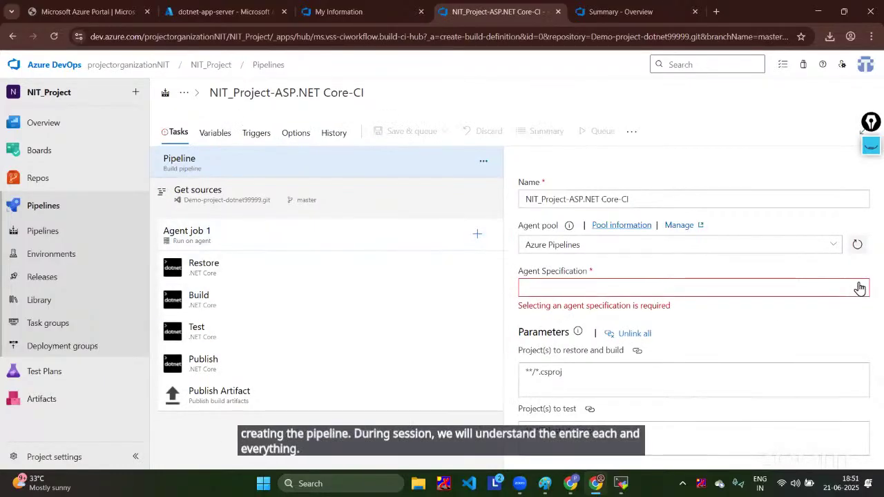
Step: Set the pipeline's agent pool to nit-pool
{"action": "left_click", "coordinate": [860, 288]}
{"action": "left_click", "coordinate": [806, 247]}
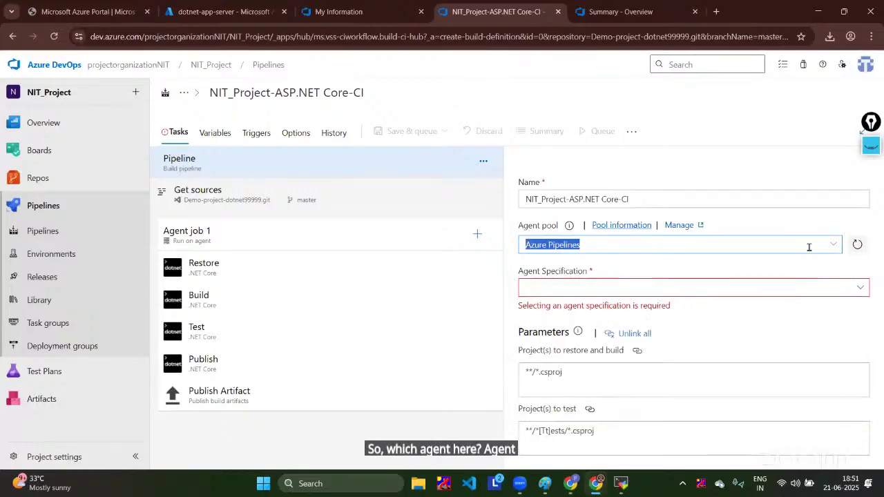
{"action": "left_click", "coordinate": [806, 248]}
{"action": "left_click", "coordinate": [556, 336]}
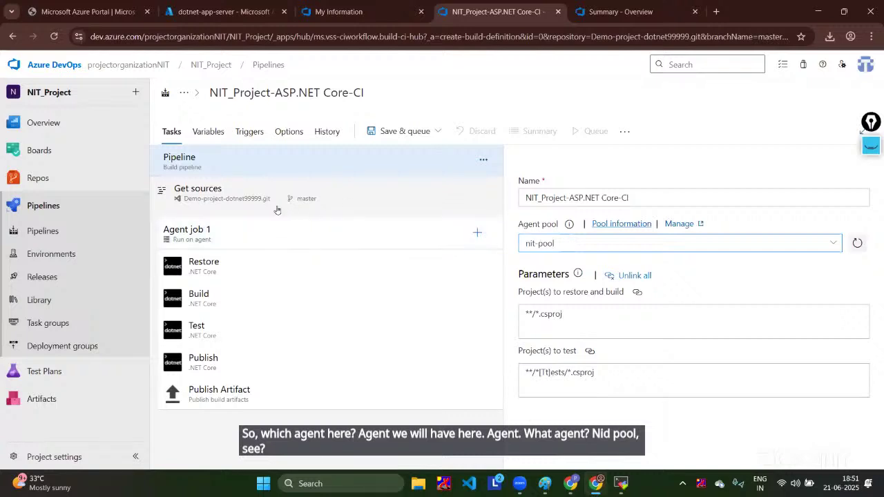
Step: Make Agent job 1 run on nit-pool and rename it to Build-job
{"action": "left_click", "coordinate": [253, 199]}
{"action": "left_click", "coordinate": [239, 231]}
{"action": "left_click", "coordinate": [767, 290]}
{"action": "left_click", "coordinate": [557, 398]}
{"action": "left_click", "coordinate": [476, 228]}
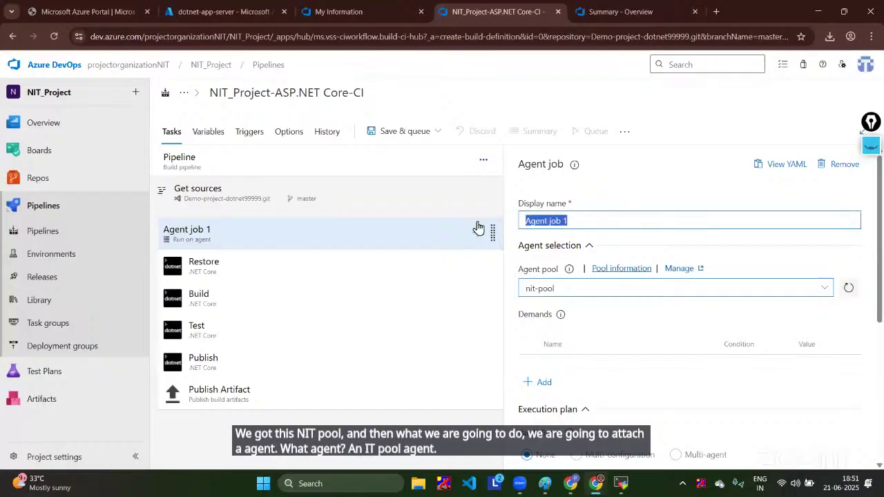
{"action": "type", "text": "Build"}
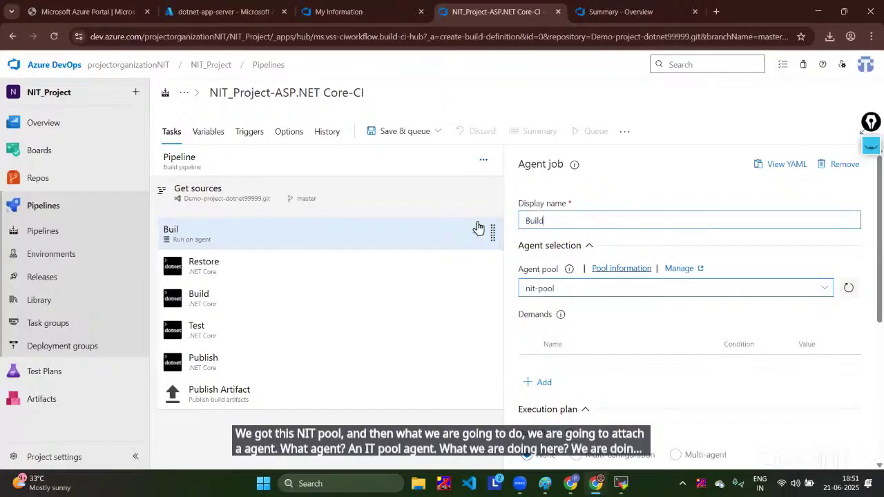
{"action": "type", "text": "-job"}
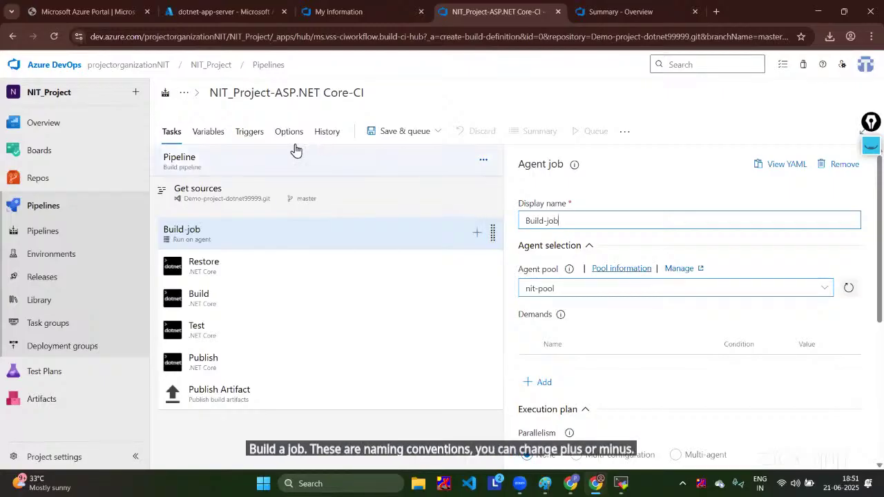
Step: Review the Restore, Build, Test, Publish and Publish Artifact task settings
{"action": "left_click", "coordinate": [237, 268]}
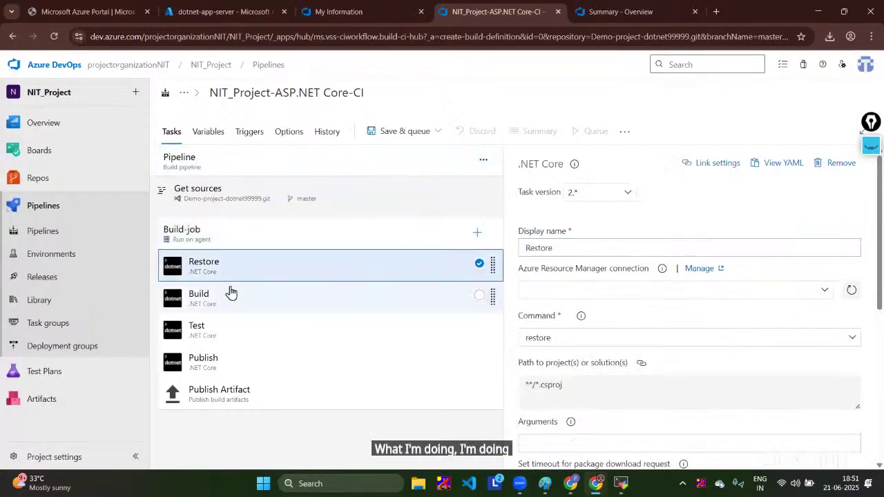
{"action": "left_click", "coordinate": [231, 292]}
{"action": "left_click", "coordinate": [221, 330]}
{"action": "left_click", "coordinate": [218, 373]}
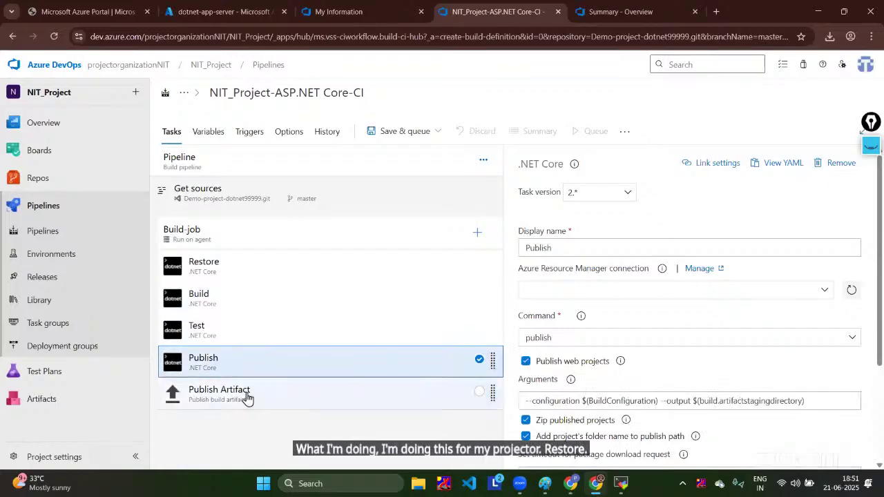
{"action": "left_click", "coordinate": [247, 398]}
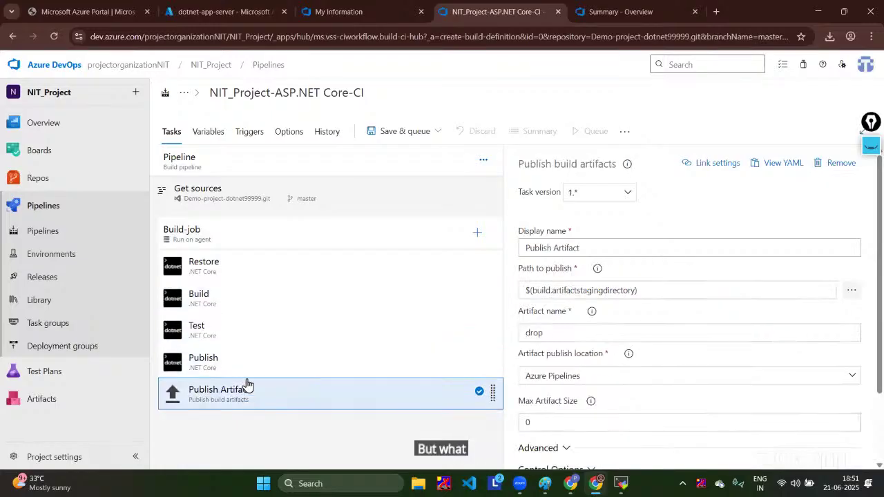
Step: Bring up the Save & queue options after a quick look at the server terminal
{"action": "left_click", "coordinate": [421, 134]}
{"action": "left_click", "coordinate": [477, 92]}
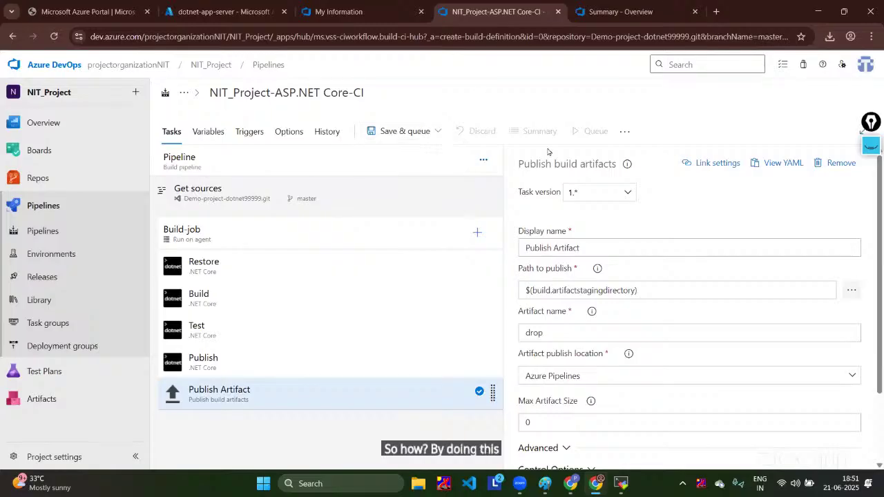
{"action": "mouse_move", "coordinate": [621, 484]}
{"action": "left_click", "coordinate": [621, 452]}
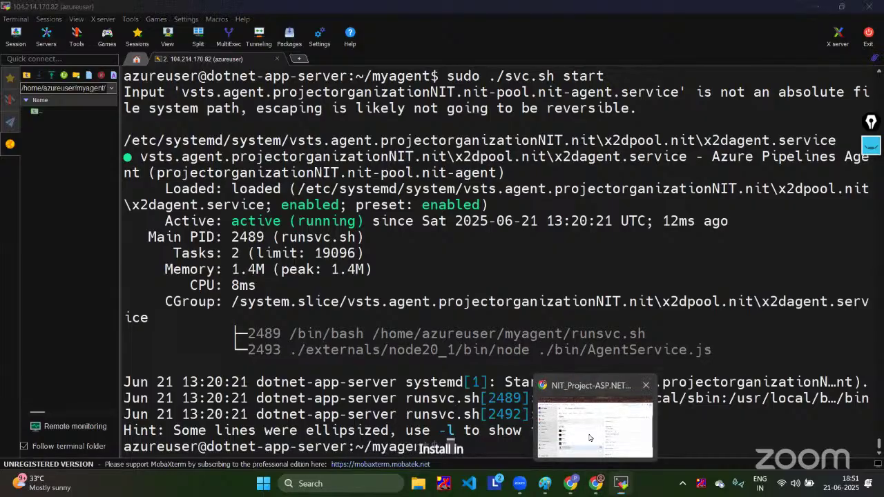
{"action": "left_click", "coordinate": [598, 485]}
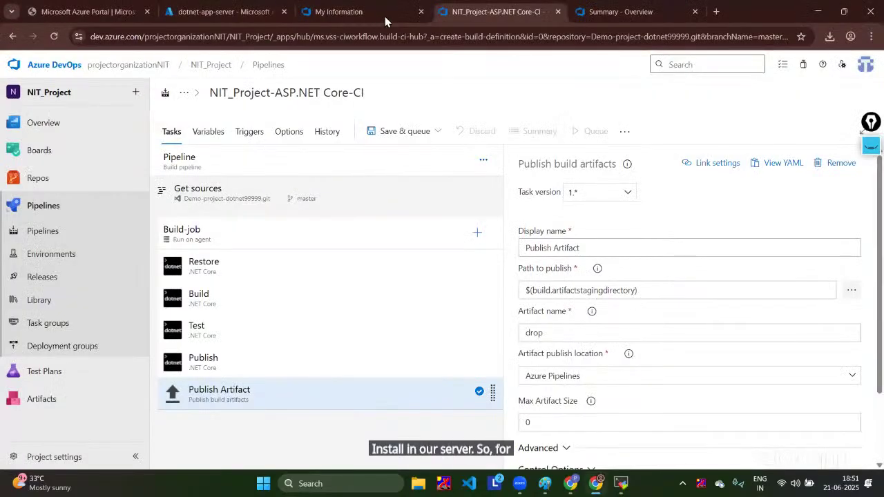
{"action": "left_click", "coordinate": [440, 131]}
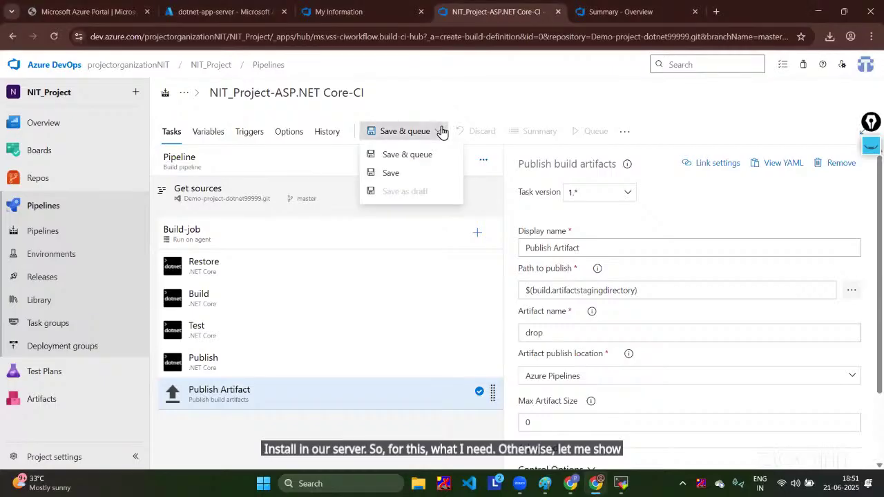
Step: Save and run the pipeline, then open the Build-job logs of the run
{"action": "left_click", "coordinate": [423, 155]}
{"action": "left_click", "coordinate": [837, 447]}
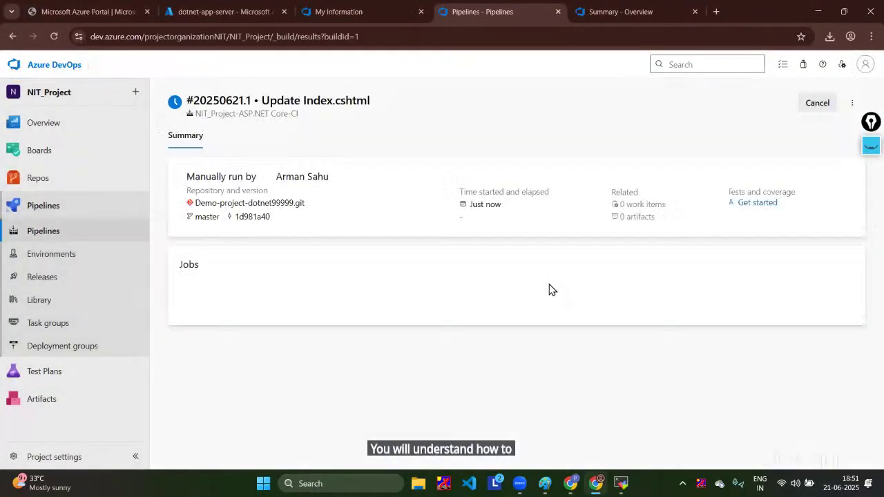
{"action": "left_click", "coordinate": [257, 316]}
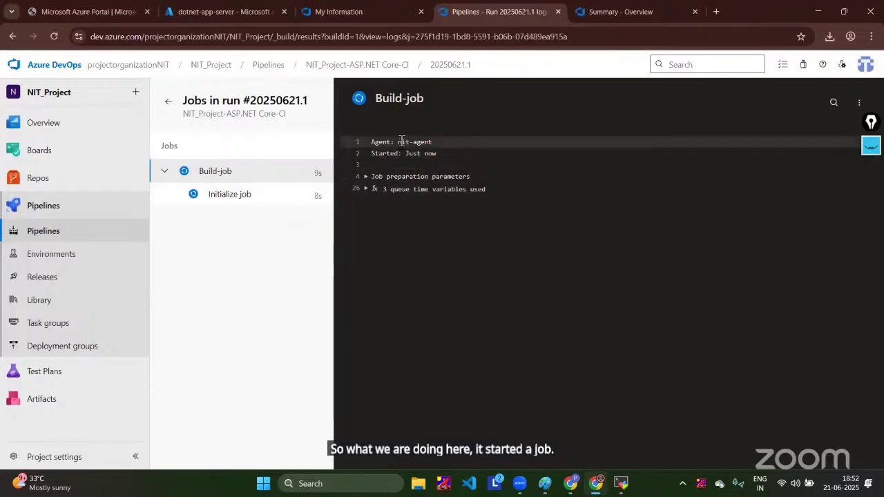
Step: Confirm the run used nit-agent and read the Restore error: 'dotnet' executable not found
{"action": "left_click_drag", "start_coordinate": [421, 145], "coordinate": [450, 143]}
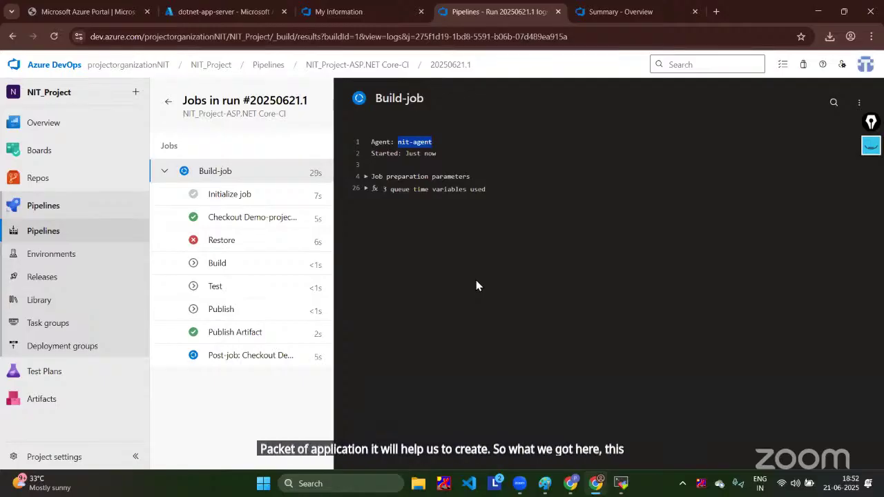
{"action": "left_click", "coordinate": [270, 247]}
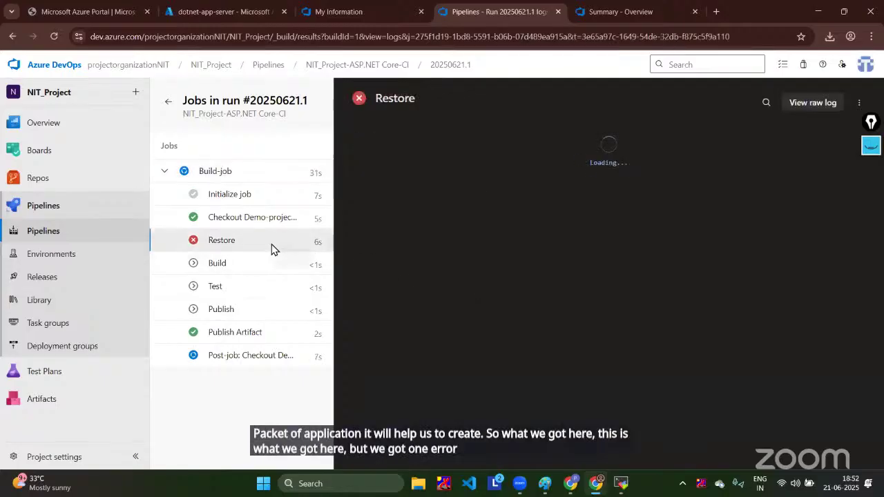
{"action": "left_click_drag", "start_coordinate": [433, 244], "coordinate": [653, 248]}
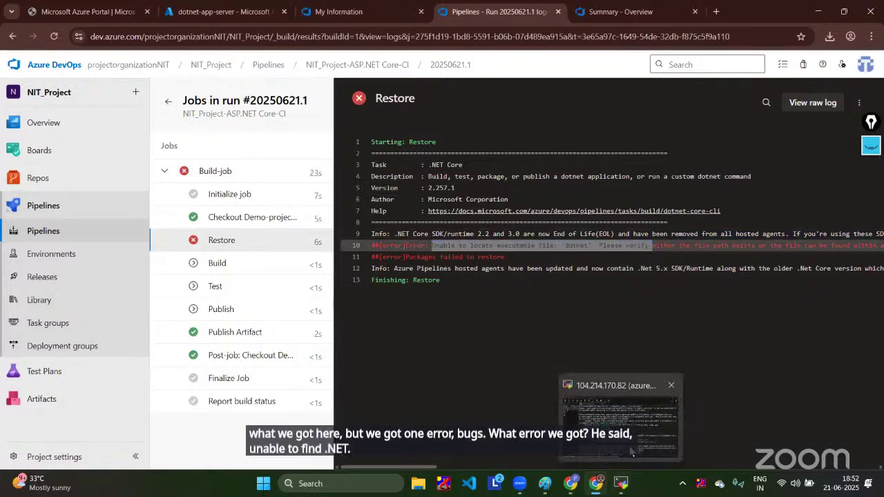
{"action": "left_click", "coordinate": [620, 483]}
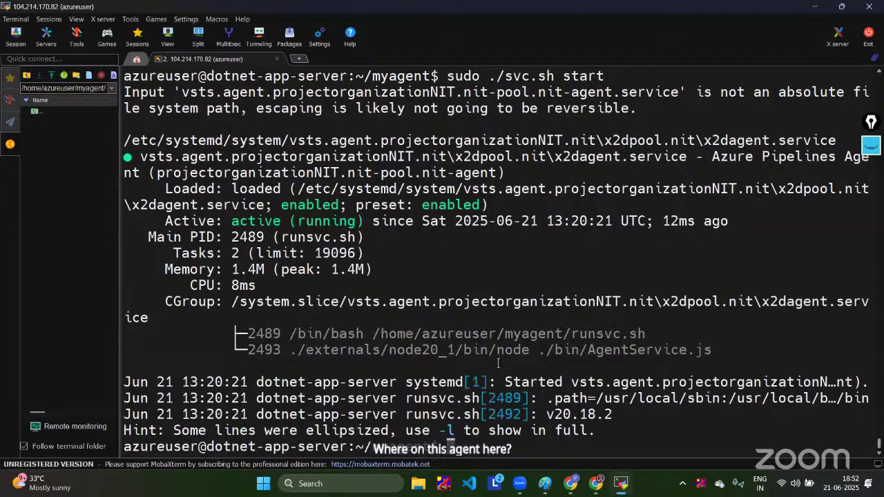
Step: Open a new Chrome tab and start a search for 'dotnet install'
{"action": "mouse_move", "coordinate": [596, 482]}
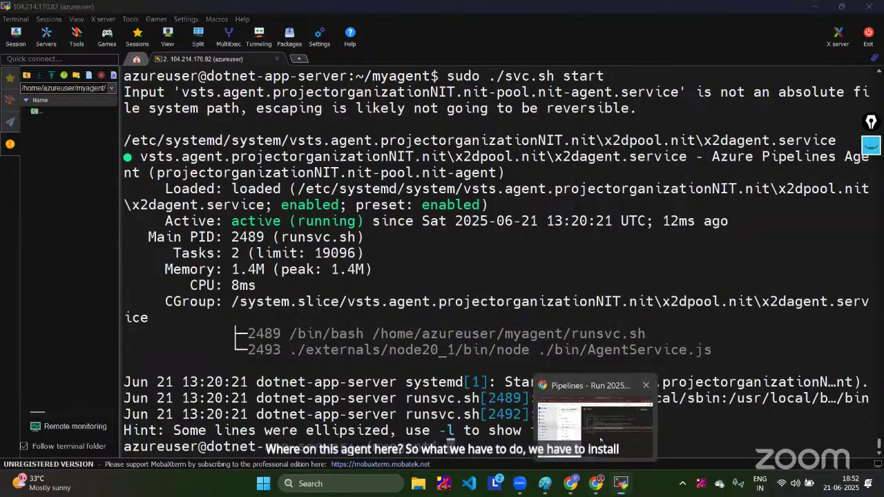
{"action": "left_click", "coordinate": [595, 419]}
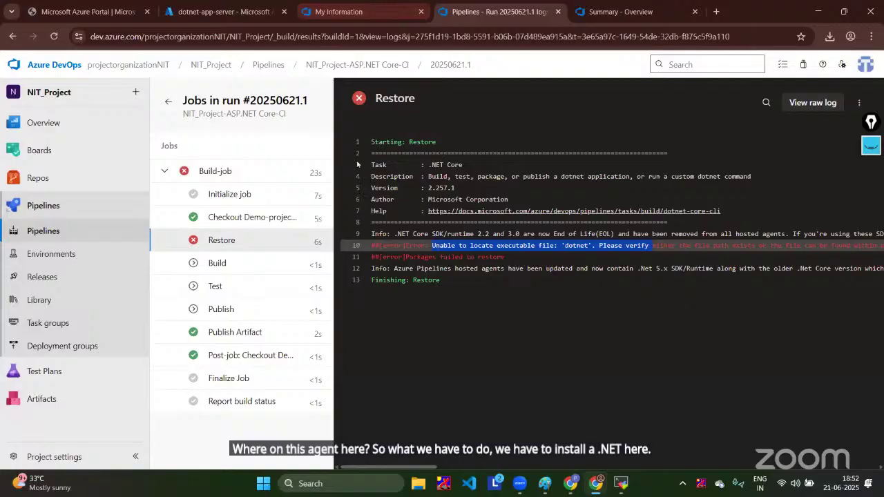
{"action": "left_click", "coordinate": [629, 11]}
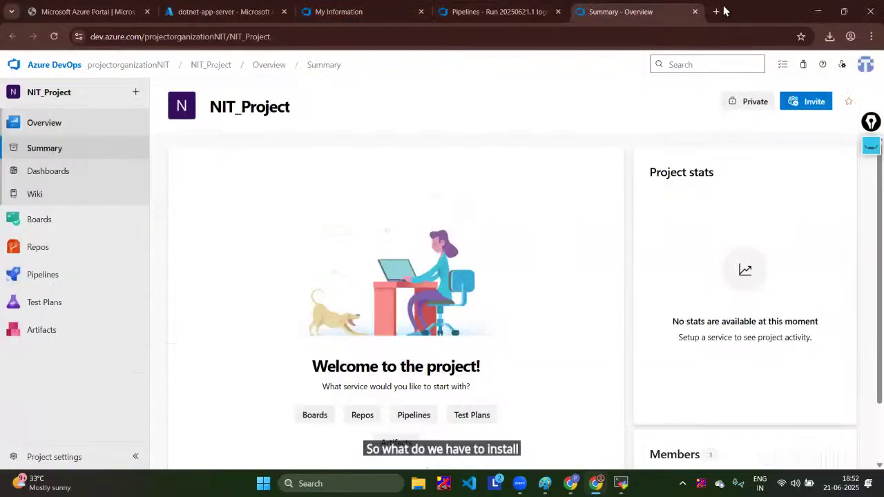
{"action": "left_click", "coordinate": [717, 11]}
{"action": "type", "text": "dotnrt"}
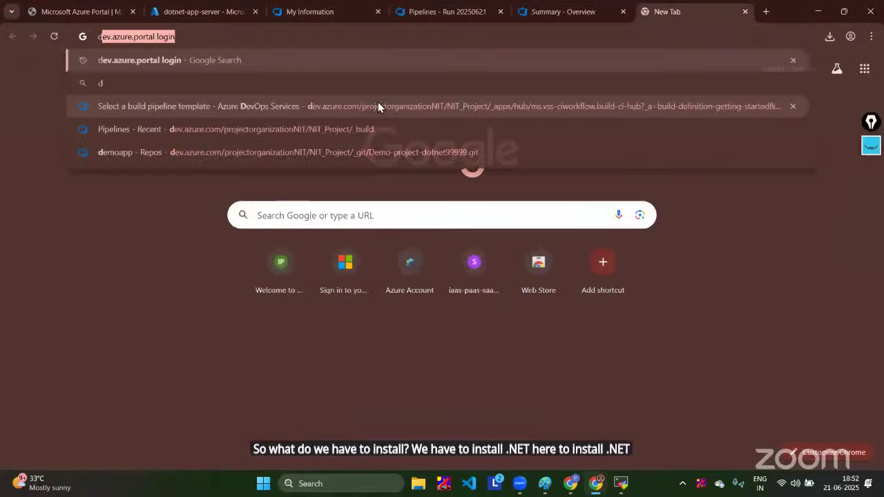
{"action": "key", "text": "BackSpace"}
{"action": "key", "text": "BackSpace"}
{"action": "key", "text": "BackSpace"}
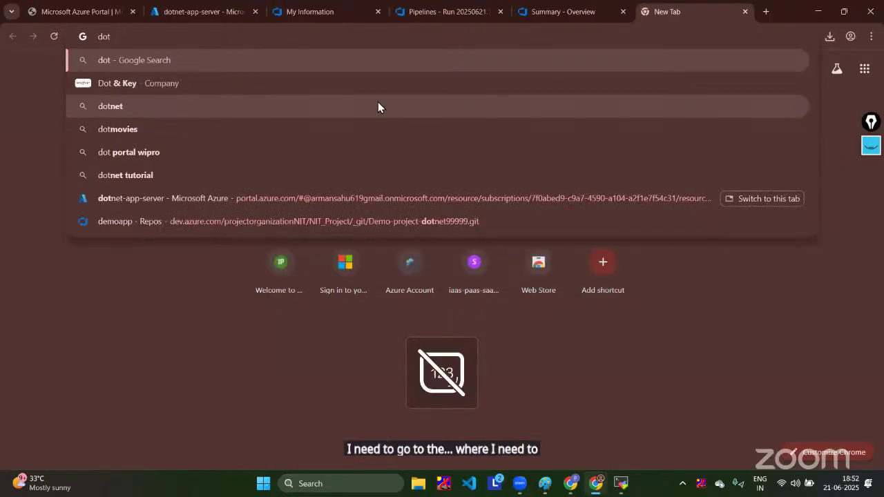
{"action": "type", "text": "net in"}
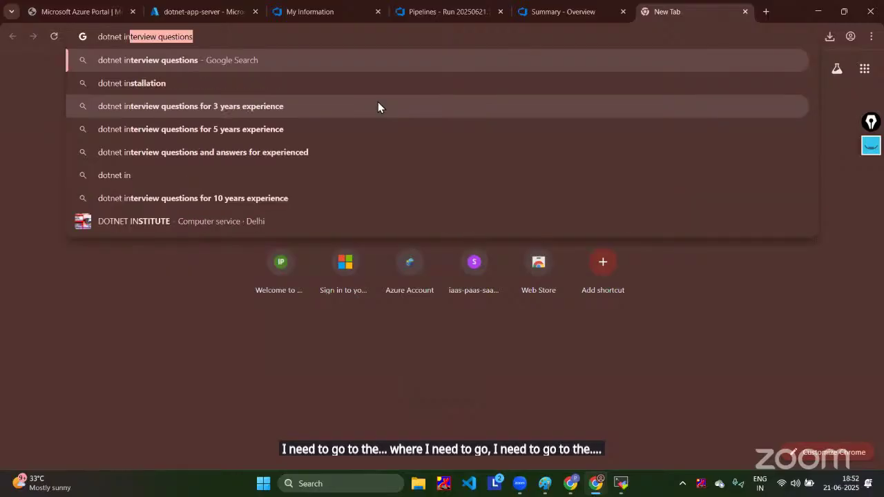
{"action": "type", "text": "stall"}
Step: Open Microsoft Learn's Install .NET on Ubuntu guide, pick 24.04, and copy the backports repository command
{"action": "left_click", "coordinate": [223, 84]}
{"action": "left_click", "coordinate": [215, 174]}
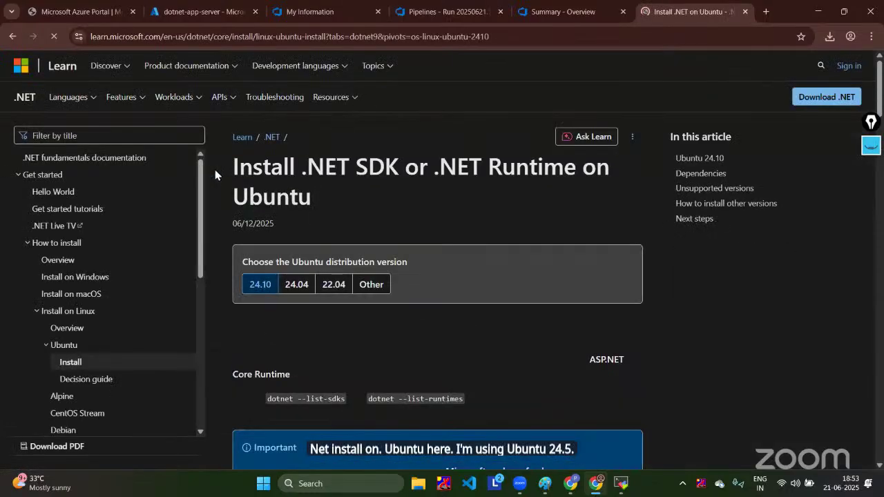
{"action": "scroll", "coordinate": [215, 172], "scroll_direction": "down", "scroll_amount": 3}
{"action": "scroll", "coordinate": [296, 173], "scroll_direction": "up", "scroll_amount": 2}
{"action": "left_click", "coordinate": [296, 171]}
{"action": "scroll", "coordinate": [297, 173], "scroll_direction": "down", "scroll_amount": 6}
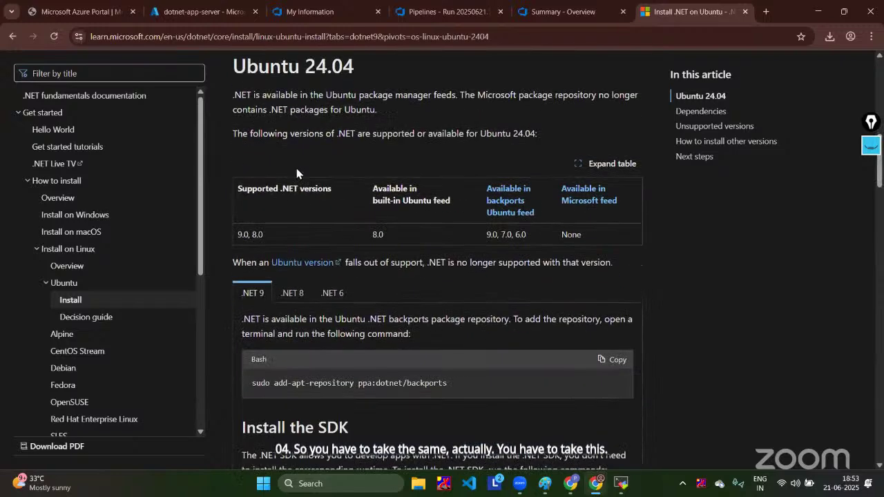
{"action": "scroll", "coordinate": [297, 173], "scroll_direction": "down", "scroll_amount": 3}
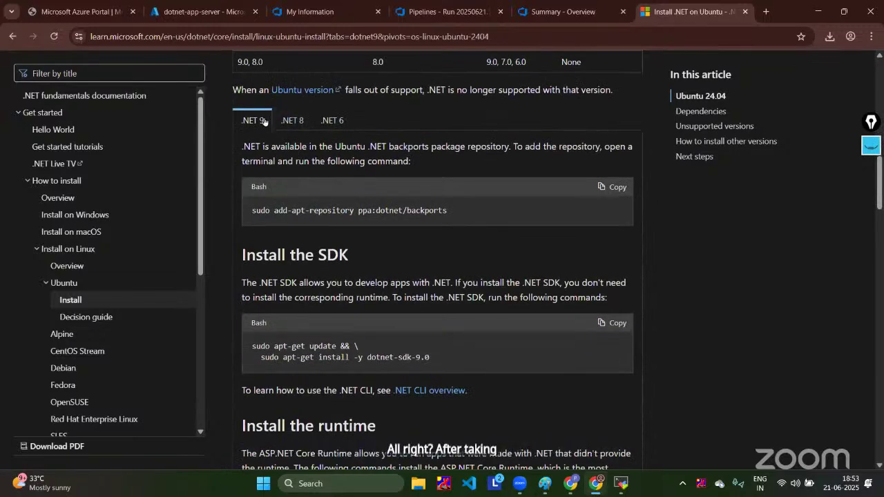
{"action": "left_click", "coordinate": [612, 187]}
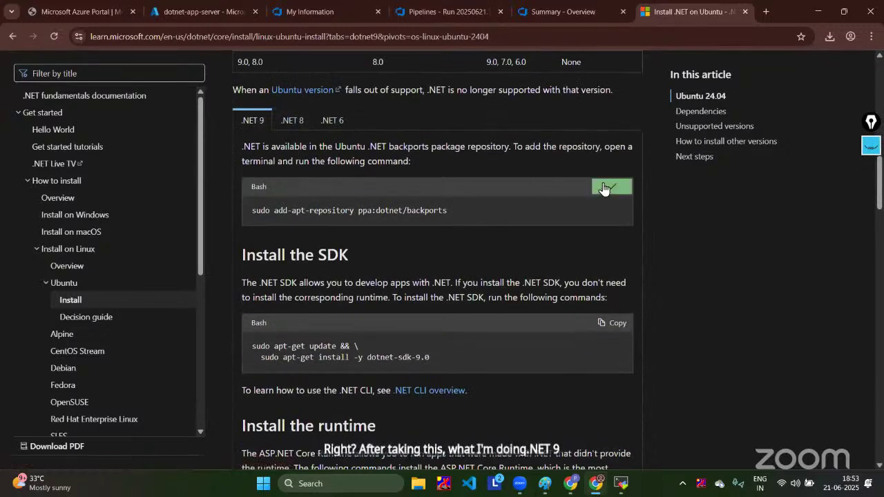
{"action": "left_click", "coordinate": [625, 483]}
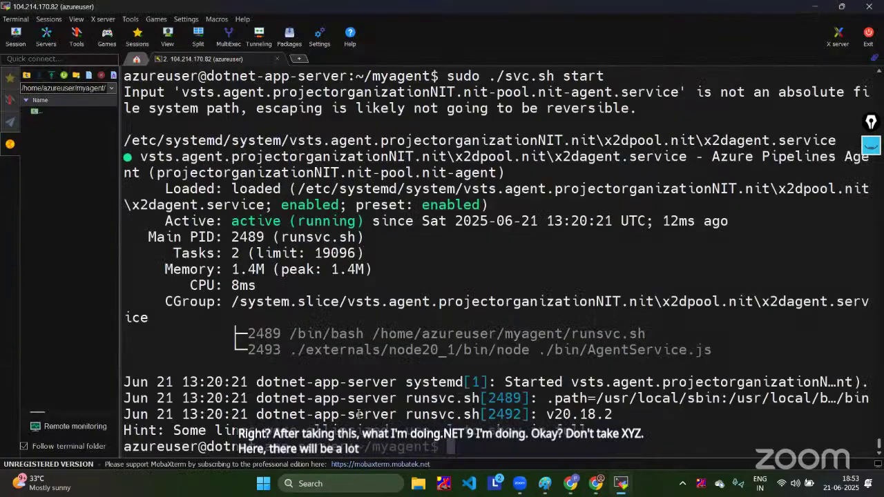
Step: Add the dotnet backports repository on the server by running the pasted command and confirming
{"action": "right_click", "coordinate": [492, 166]}
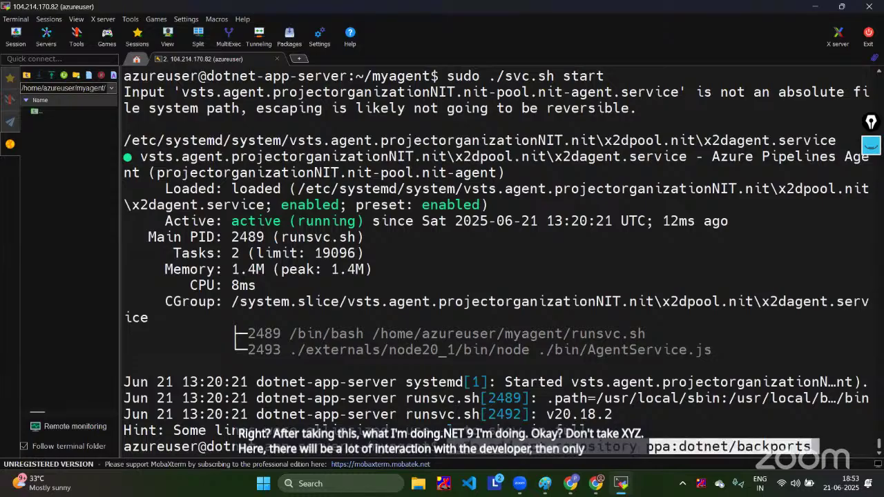
{"action": "key", "text": "Return"}
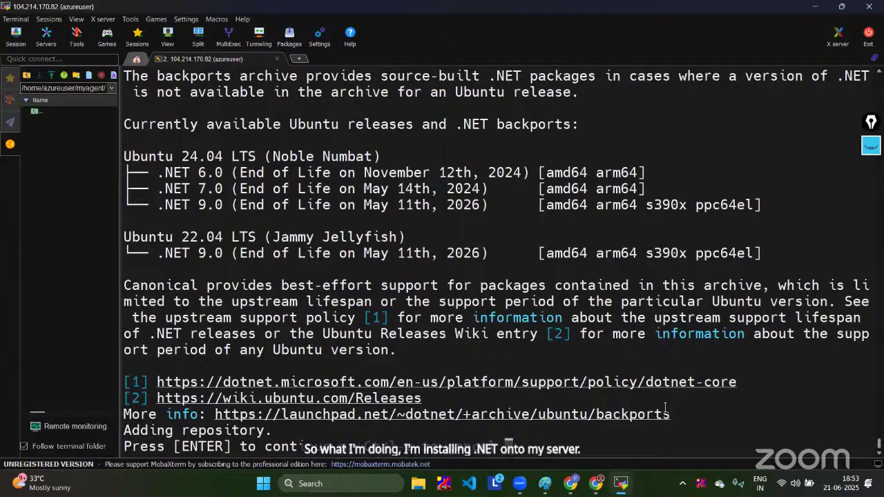
{"action": "key", "text": "Return"}
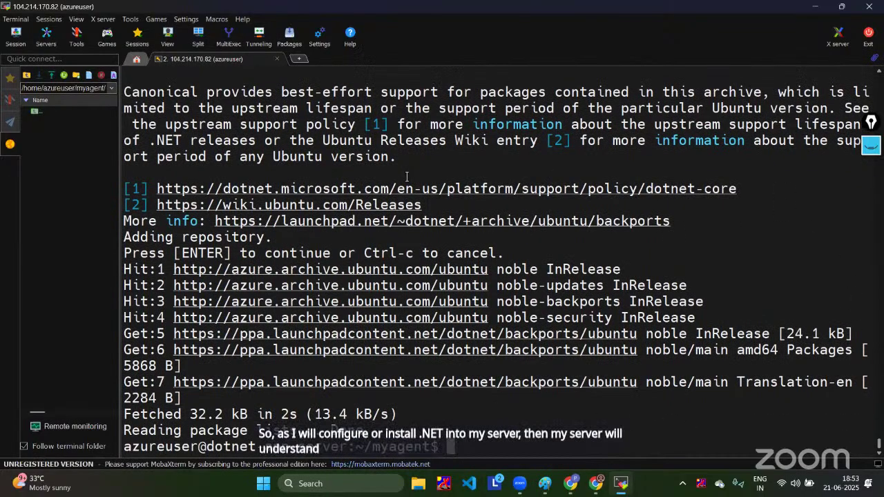
Step: Copy the apt update and dotnet-sdk-9.0 install commands from the guide and run them on the server
{"action": "mouse_move", "coordinate": [595, 483]}
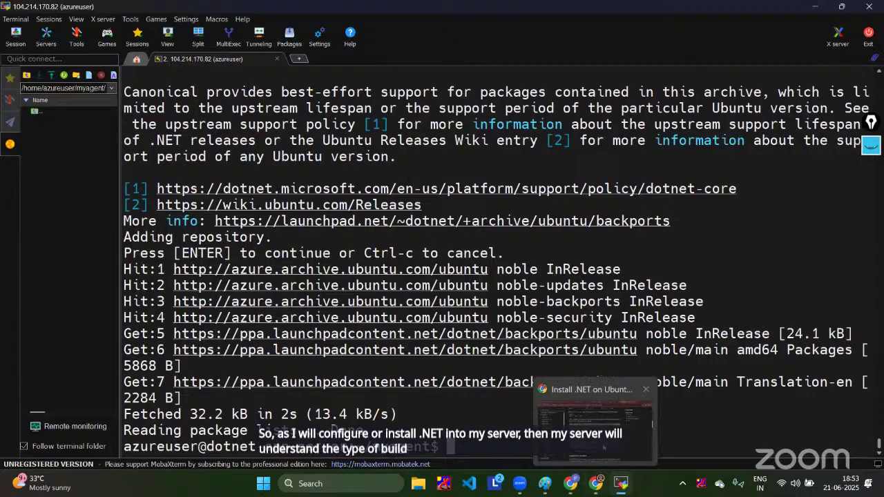
{"action": "left_click", "coordinate": [596, 415]}
{"action": "left_click", "coordinate": [602, 322]}
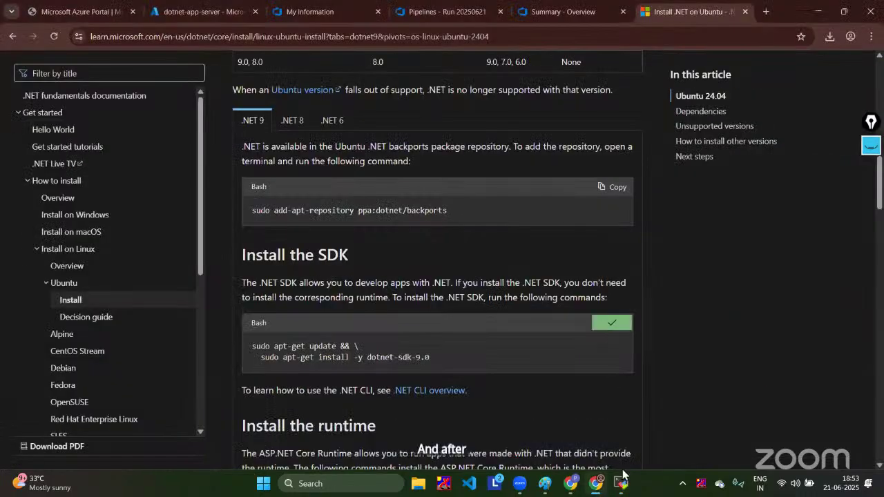
{"action": "mouse_move", "coordinate": [620, 483]}
{"action": "left_click", "coordinate": [620, 431]}
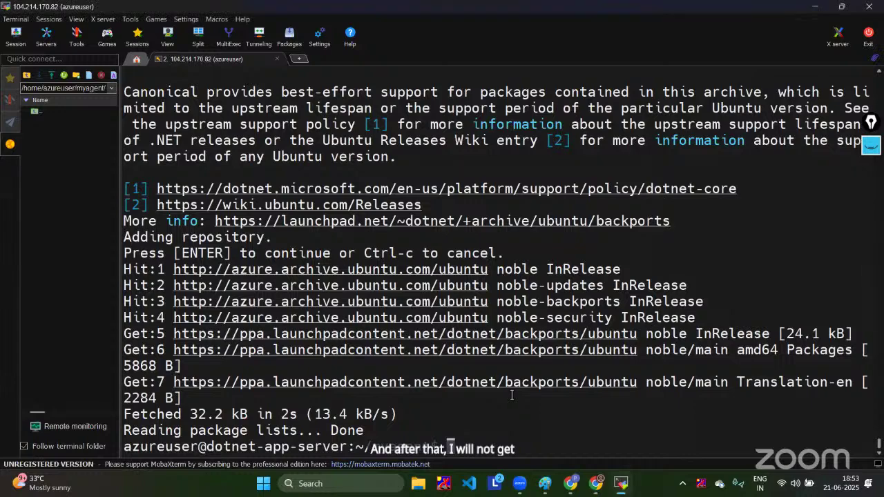
{"action": "right_click", "coordinate": [513, 395]}
{"action": "key", "text": "Return"}
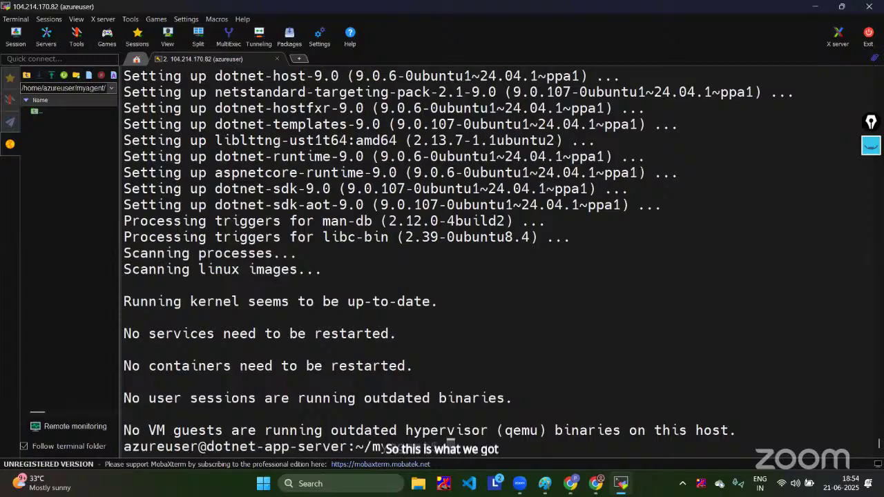
Step: Run dotnet --version to confirm SDK 9.0.107, glance at the GitHub repo window, then return to the browser
{"action": "type", "text": "tnet --"}
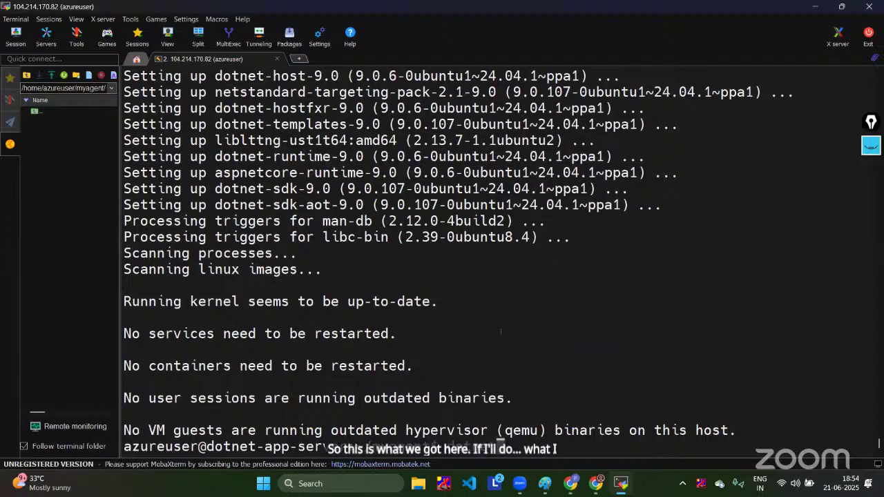
{"action": "type", "text": "version"}
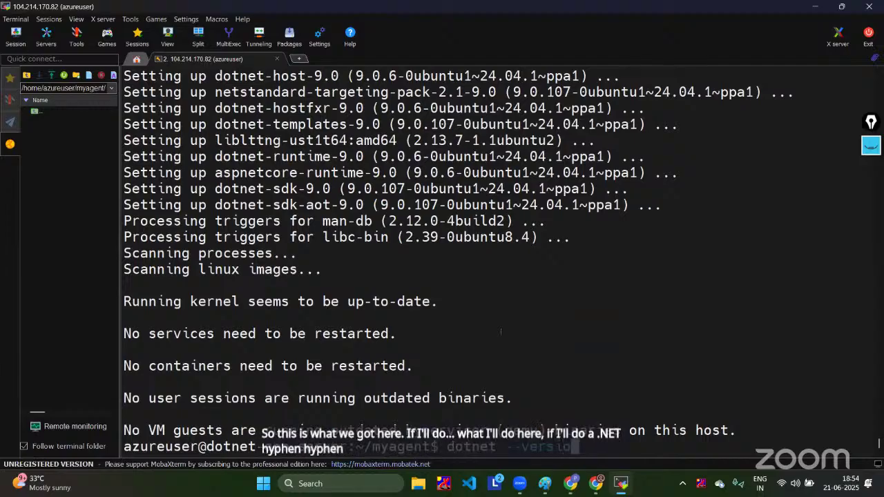
{"action": "key", "text": "Return"}
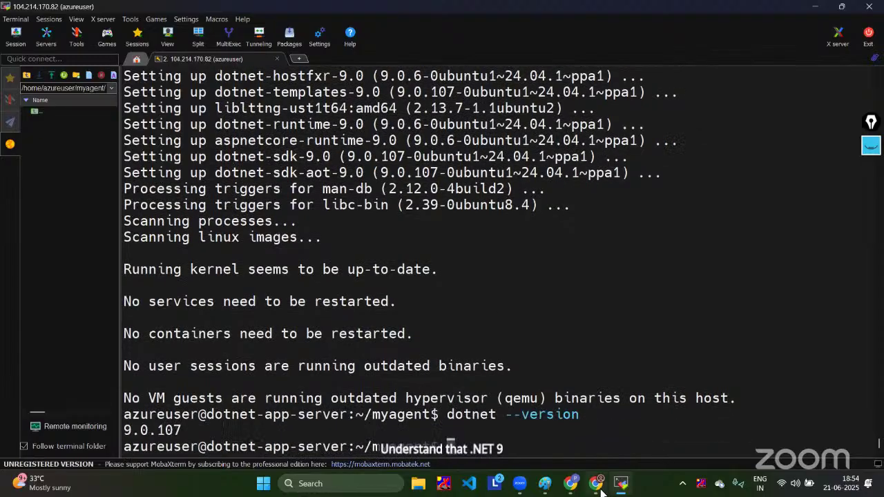
{"action": "mouse_move", "coordinate": [575, 473]}
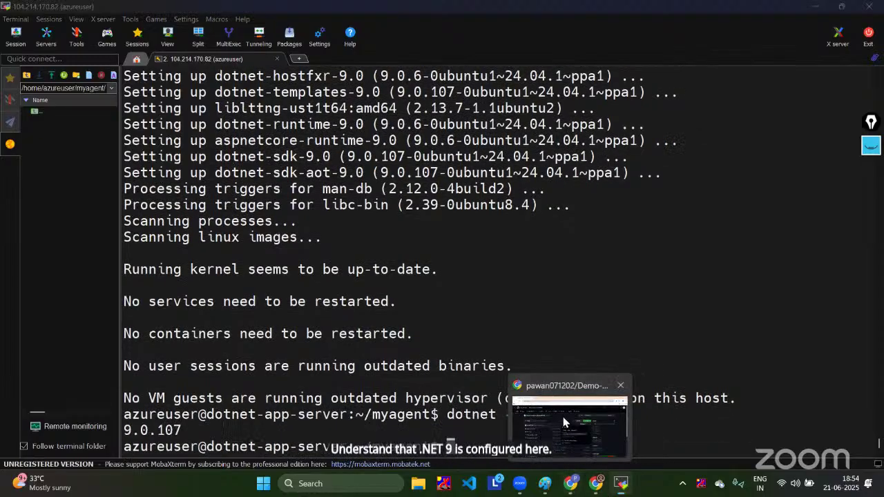
{"action": "left_click", "coordinate": [564, 422]}
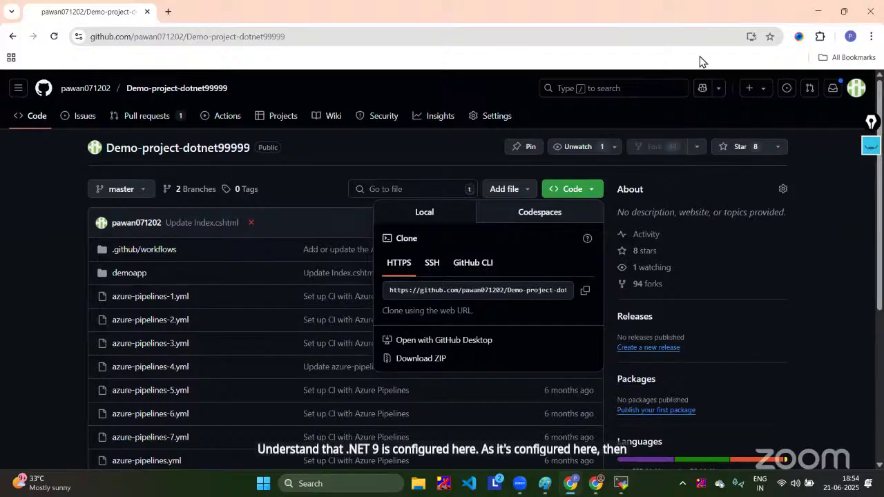
{"action": "key", "text": "alt+Tab"}
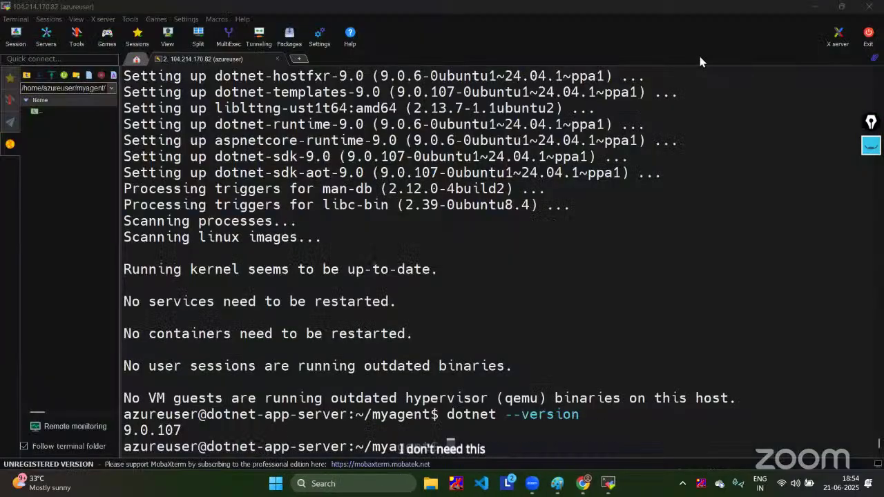
{"action": "mouse_move", "coordinate": [584, 477]}
{"action": "left_click", "coordinate": [614, 414]}
Step: Return to the Azure DevOps tab and close the stray blank window over the run logs
{"action": "left_click", "coordinate": [187, 11]}
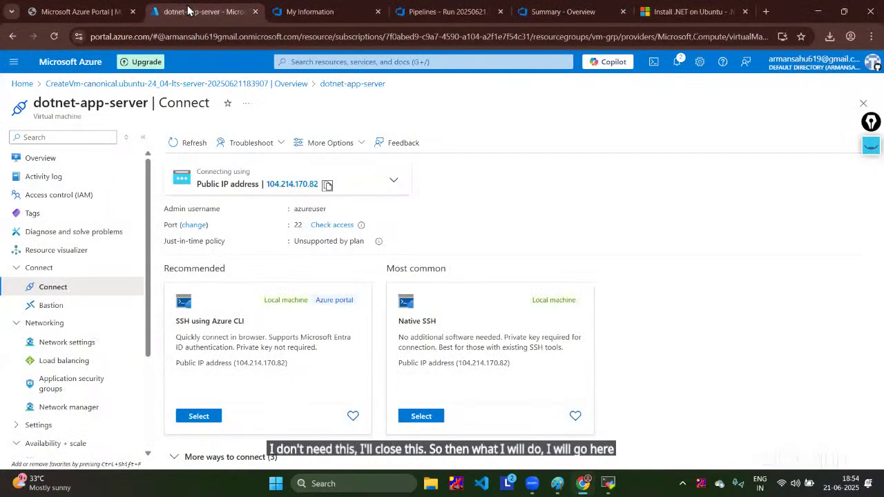
{"action": "left_click", "coordinate": [304, 9]}
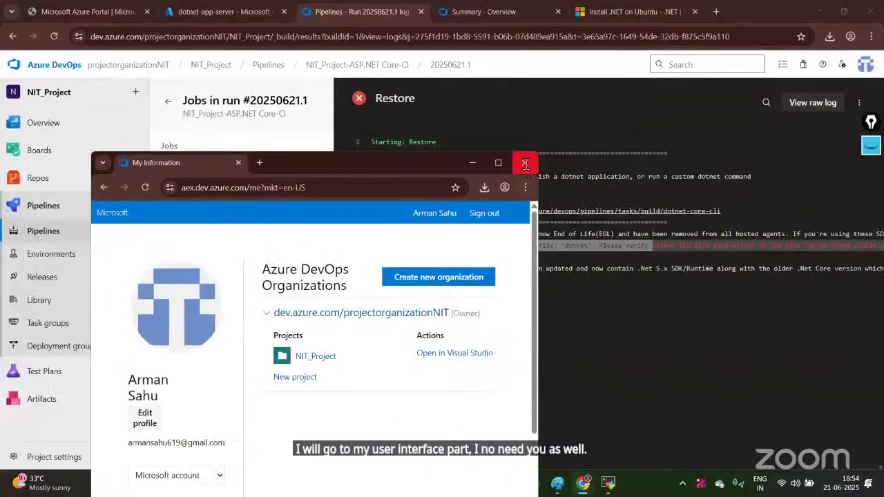
{"action": "left_click", "coordinate": [518, 158]}
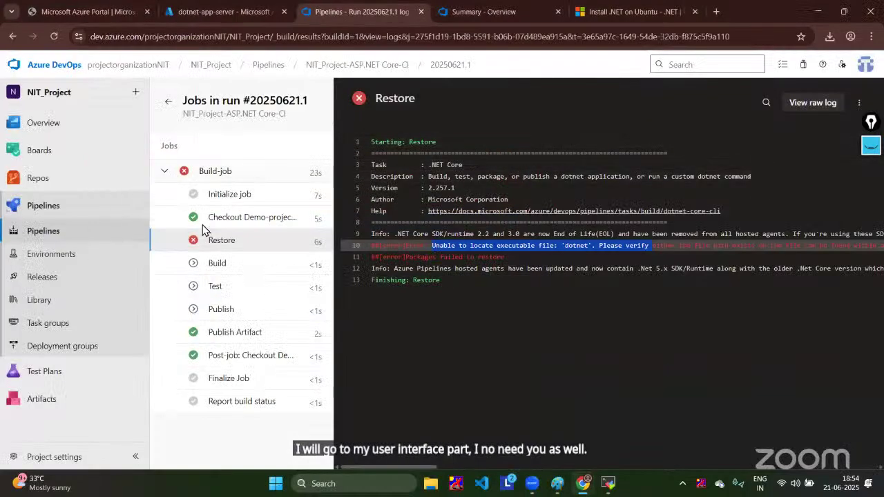
Step: Queue a new NIT_Project-ASP.NET Core-CI run on nit-pool and master, then open the build job logs
{"action": "left_click", "coordinate": [53, 237]}
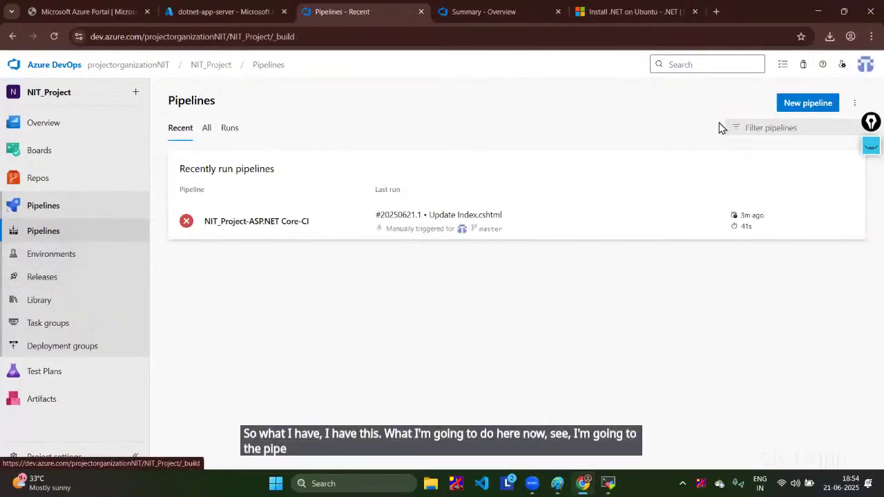
{"action": "left_click", "coordinate": [313, 223]}
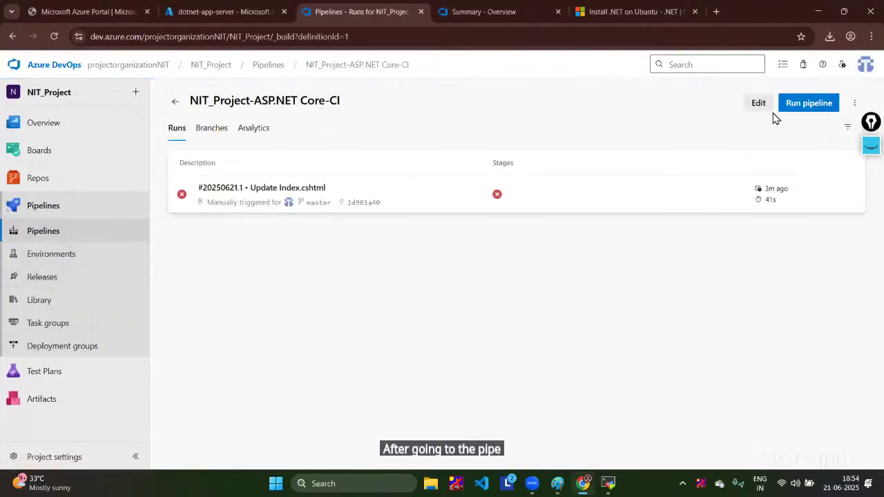
{"action": "left_click", "coordinate": [757, 105]}
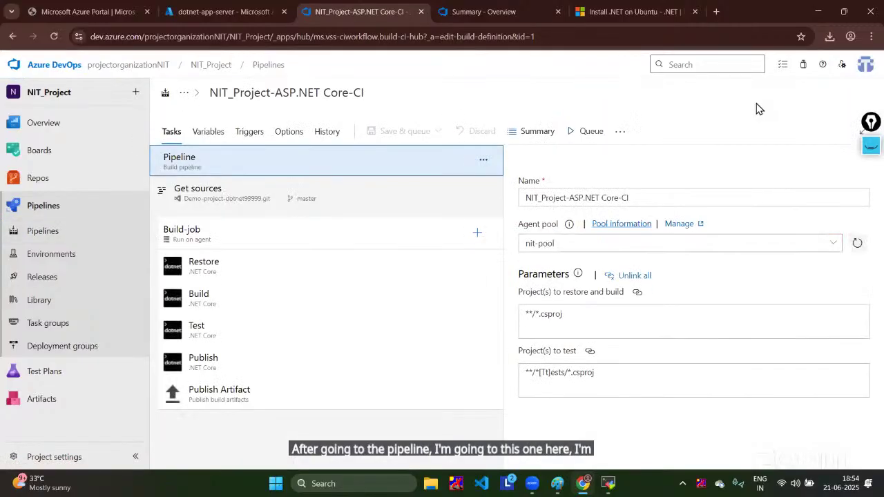
{"action": "left_click", "coordinate": [586, 131]}
{"action": "left_click", "coordinate": [848, 442]}
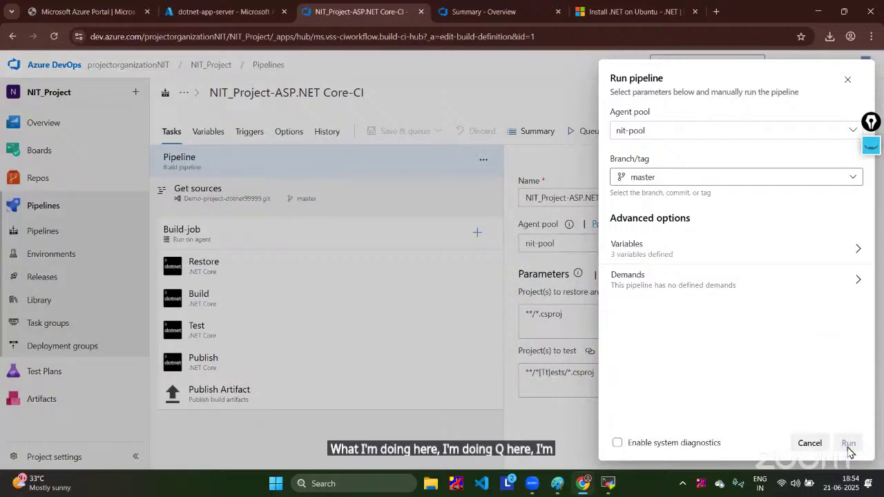
{"action": "left_click", "coordinate": [330, 324]}
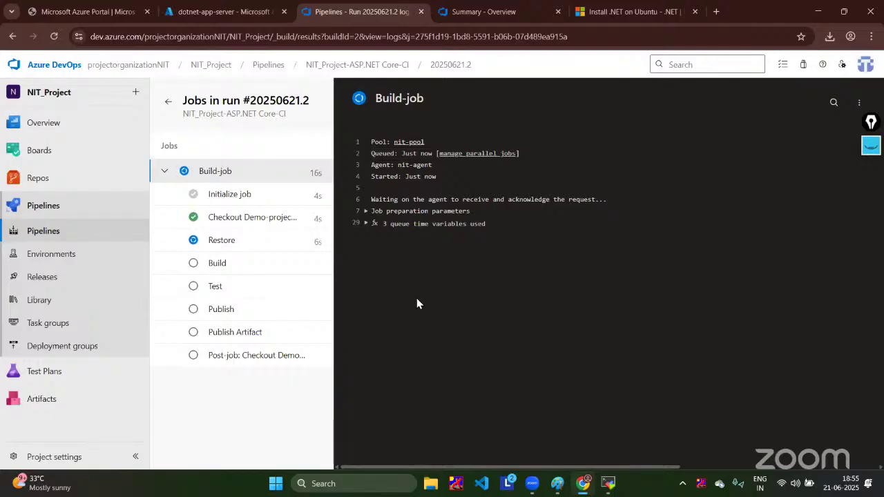
Step: Step through the Checkout, Restore, Build, Publish Artifact and Test logs of run #20250621.2
{"action": "left_click", "coordinate": [267, 220]}
{"action": "left_click", "coordinate": [261, 243]}
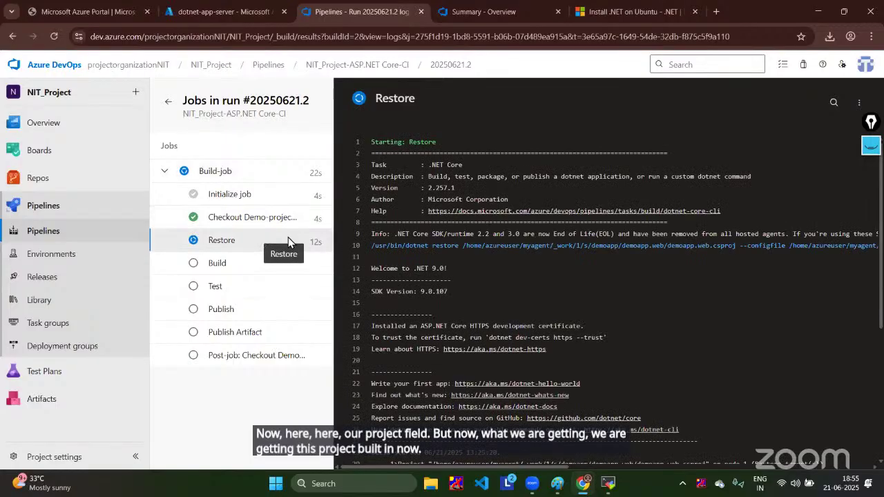
{"action": "left_click", "coordinate": [266, 264]}
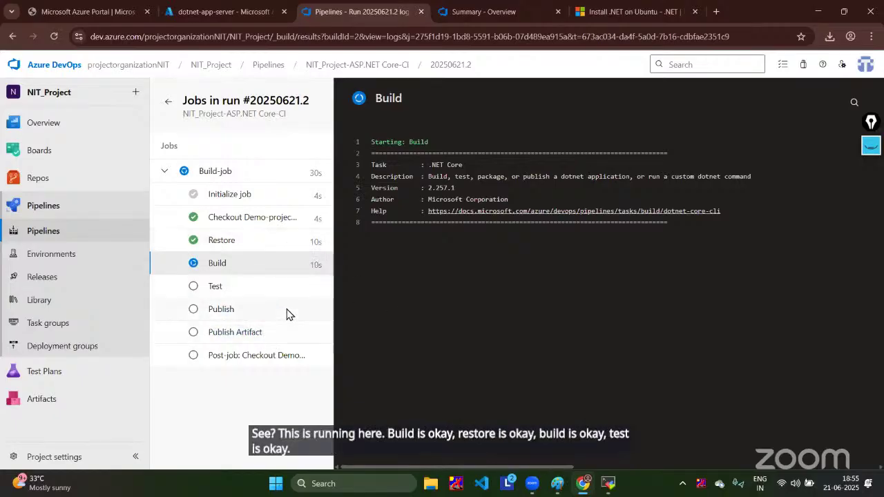
{"action": "left_click", "coordinate": [284, 331]}
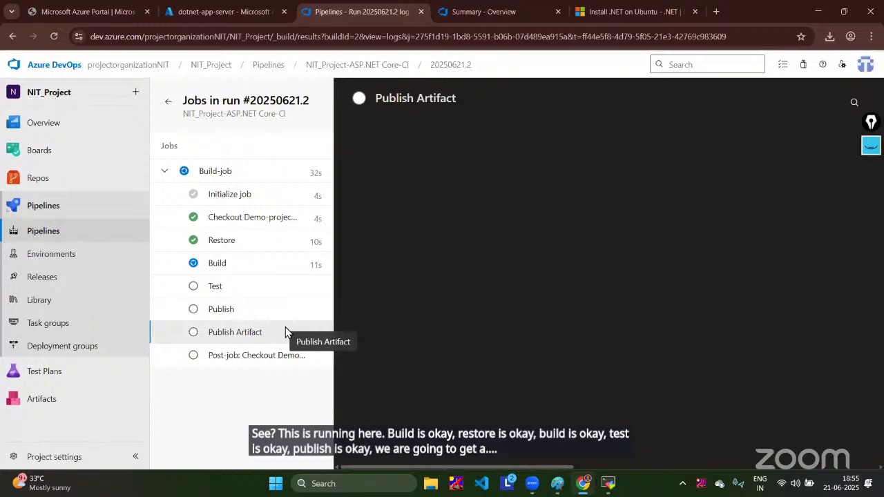
{"action": "left_click", "coordinate": [253, 262]}
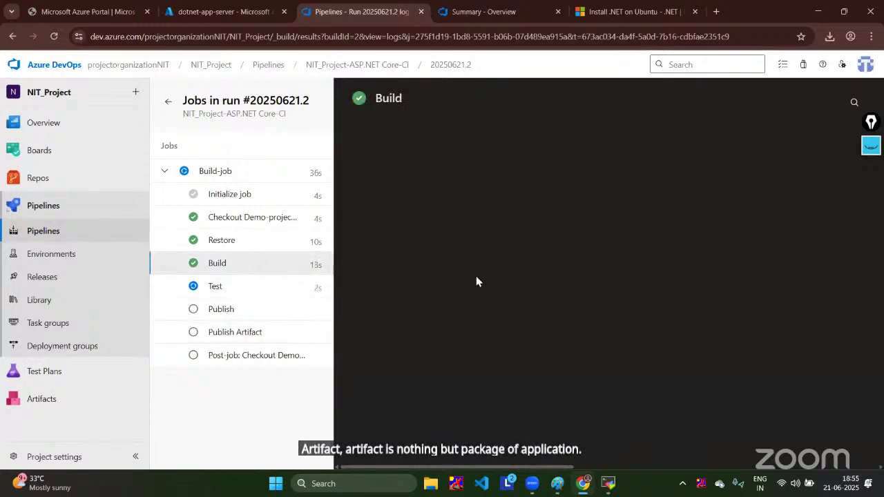
{"action": "left_click", "coordinate": [299, 294]}
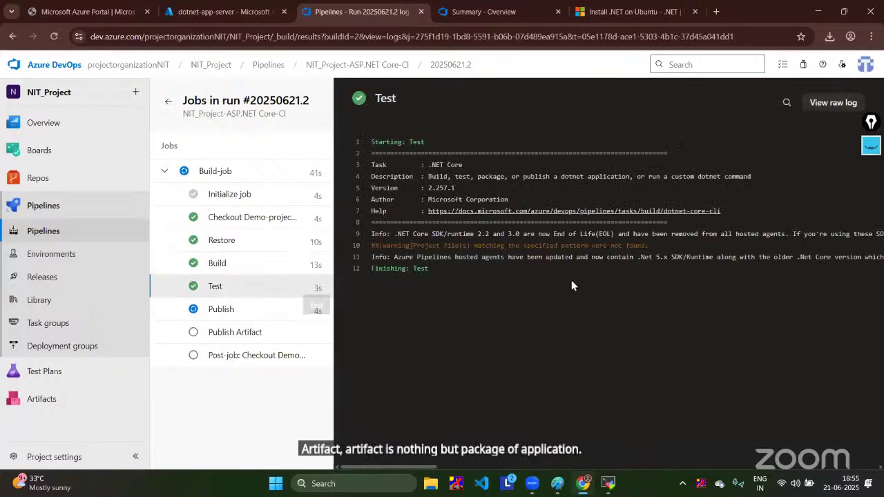
Step: Read the Publish, post-job checkout, Publish Artifact and Finalize Job logs, then view the Build-job summary
{"action": "left_click", "coordinate": [287, 314]}
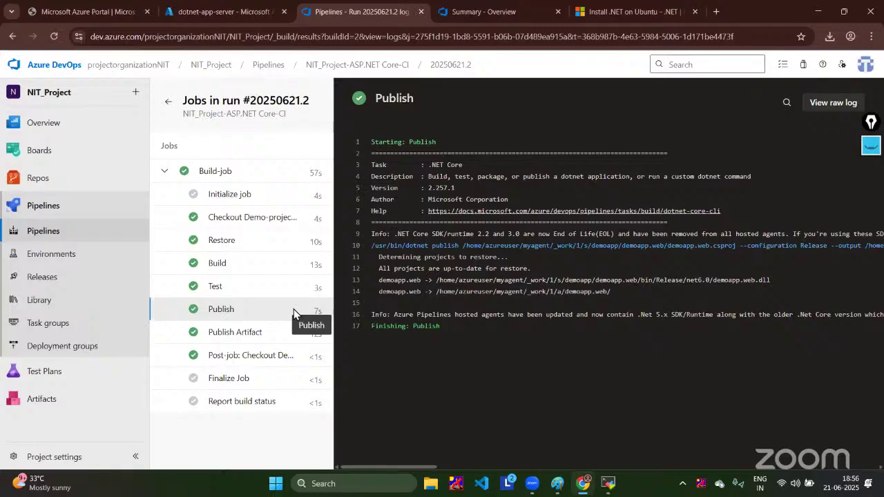
{"action": "left_click", "coordinate": [257, 361]}
{"action": "left_click", "coordinate": [255, 334]}
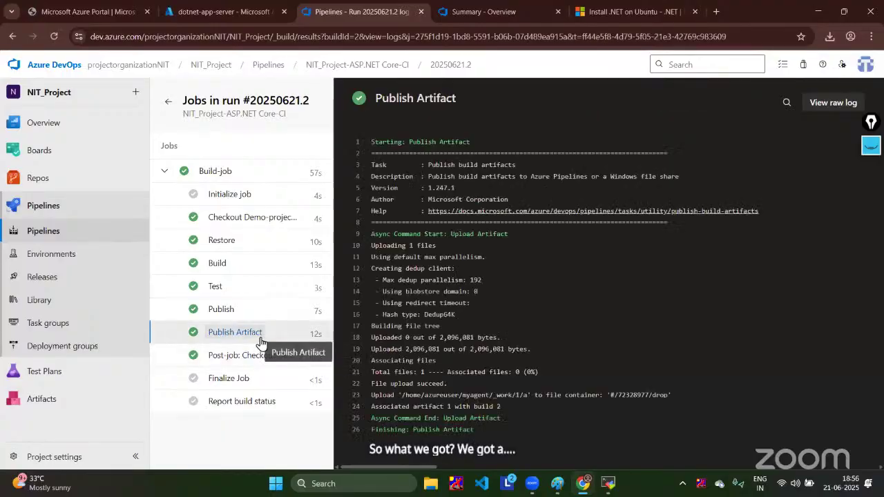
{"action": "left_click", "coordinate": [255, 380]}
{"action": "left_click", "coordinate": [255, 359]}
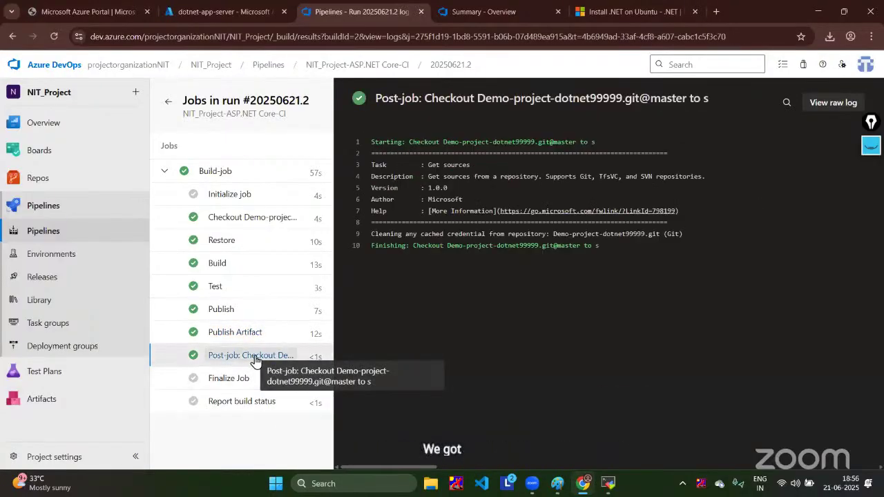
{"action": "left_click", "coordinate": [244, 334]}
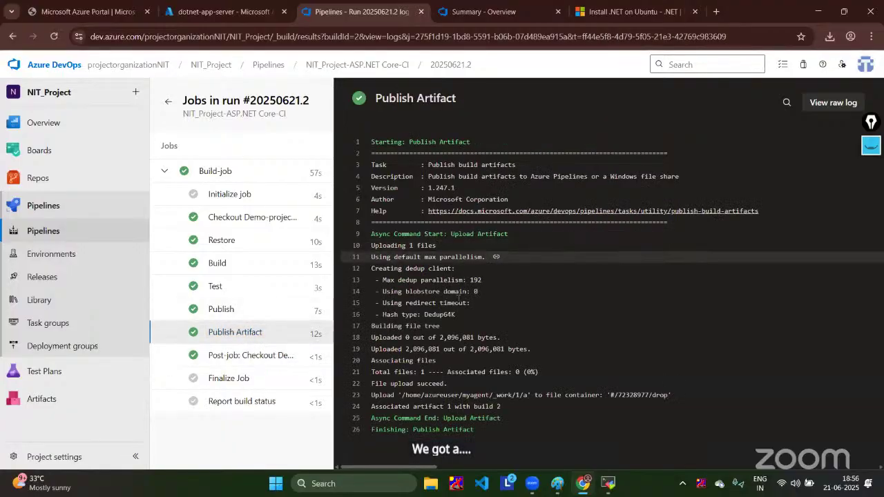
{"action": "left_click", "coordinate": [237, 357]}
{"action": "left_click", "coordinate": [232, 380]}
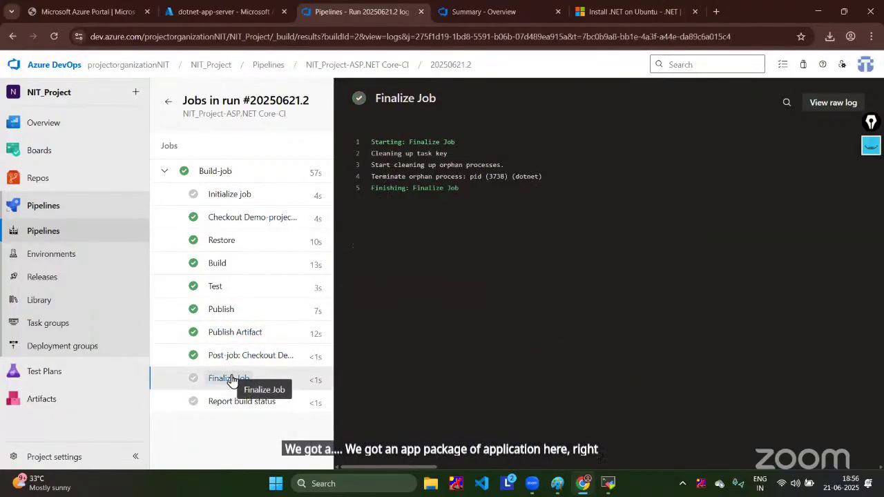
{"action": "left_click", "coordinate": [233, 180]}
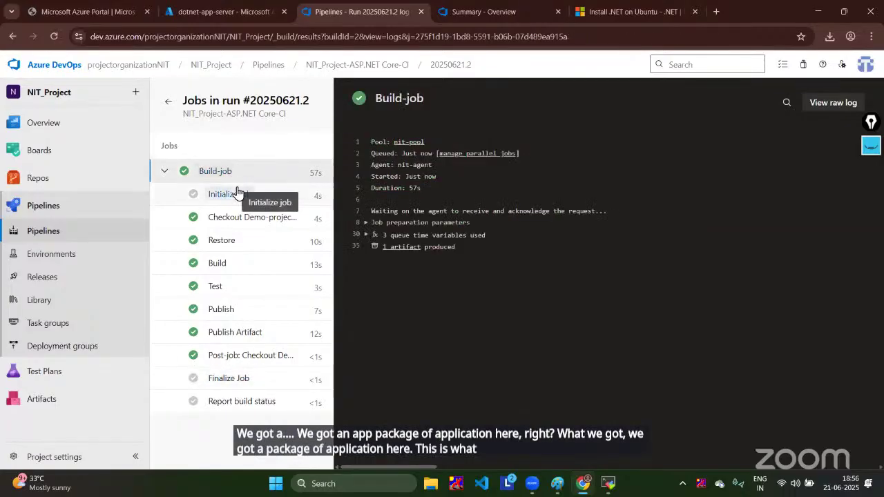
Step: Inspect the drop artifact holding demoapp.web.zip (2 MB), then go to the Releases page
{"action": "left_click", "coordinate": [397, 250]}
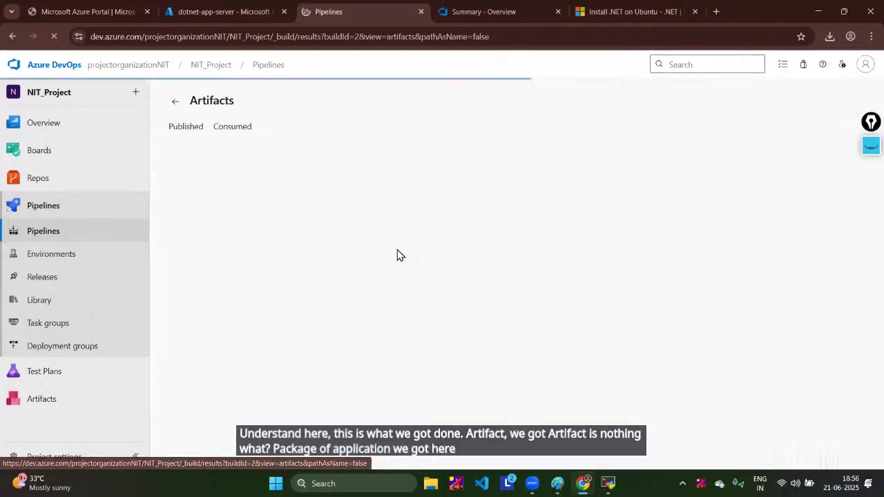
{"action": "left_click", "coordinate": [183, 187]}
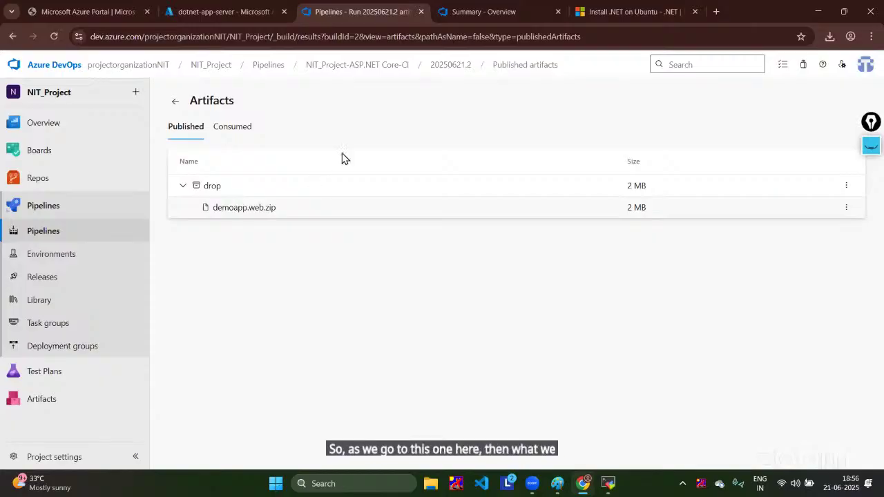
{"action": "left_click", "coordinate": [233, 11]}
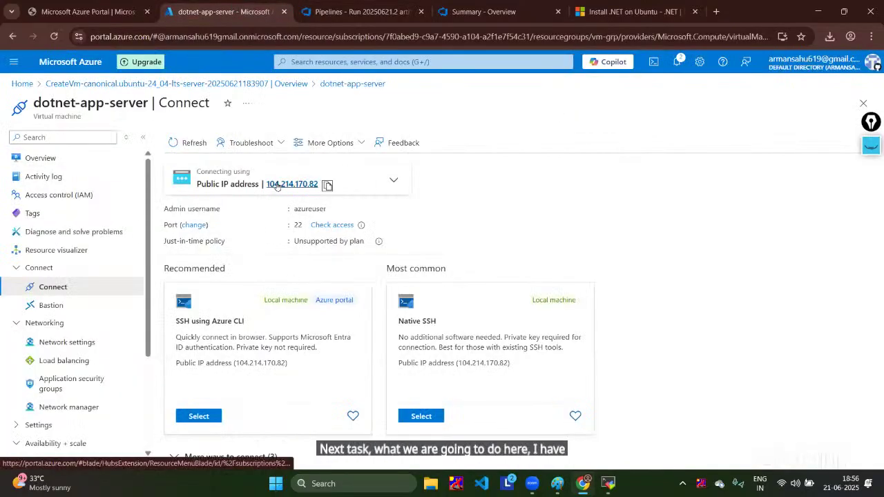
{"action": "left_click", "coordinate": [369, 11]}
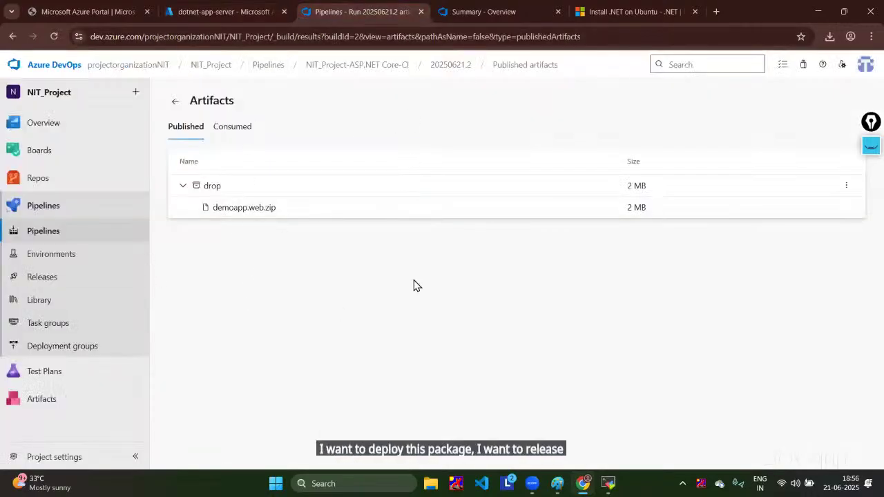
{"action": "left_click", "coordinate": [41, 282]}
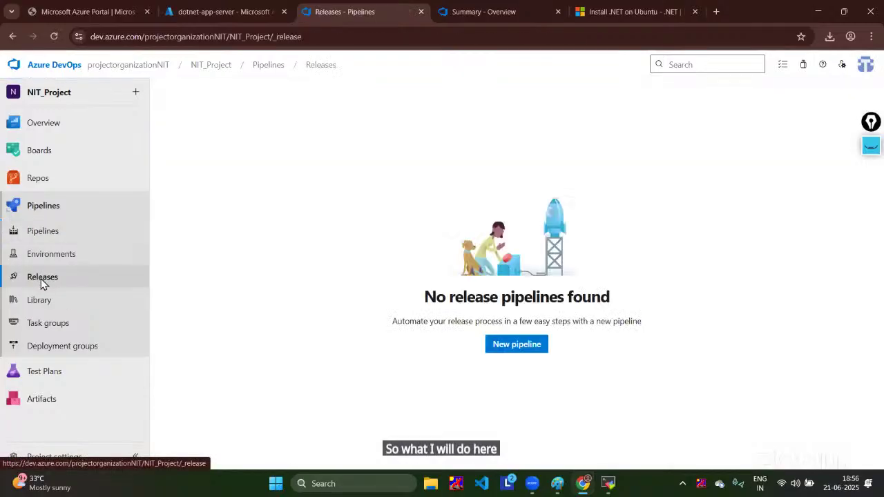
Step: Create a new release pipeline from the Azure App Service deployment template
{"action": "left_click", "coordinate": [515, 344]}
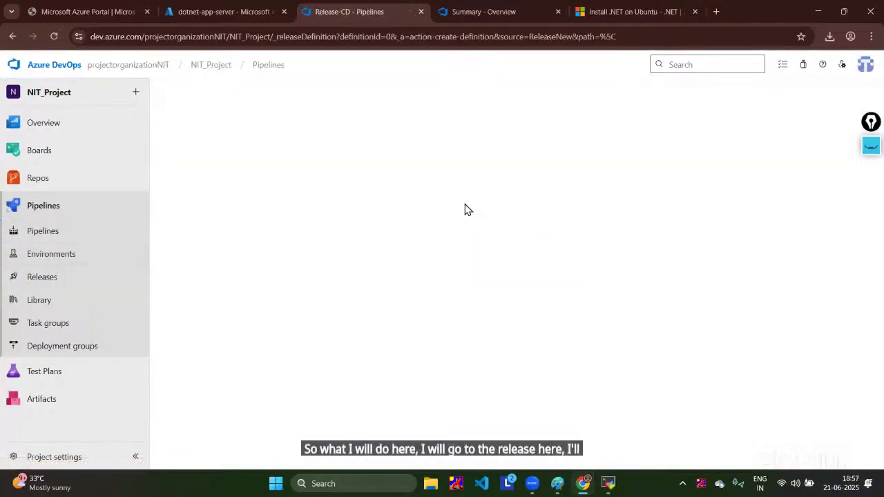
{"action": "left_click", "coordinate": [707, 193]}
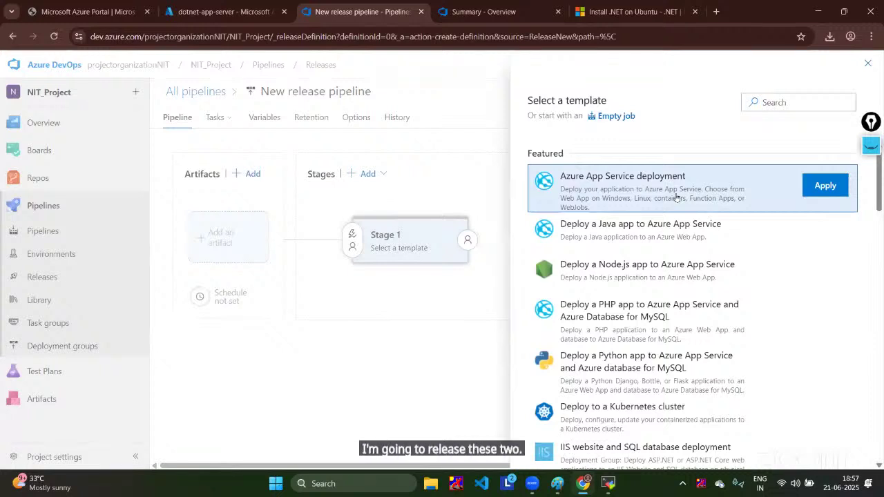
{"action": "left_click_drag", "start_coordinate": [679, 190], "coordinate": [677, 199]}
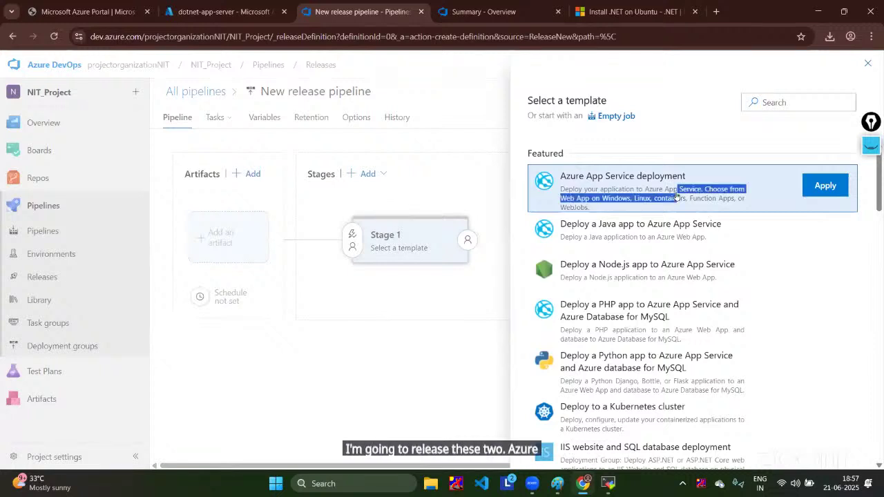
{"action": "left_click", "coordinate": [829, 184]}
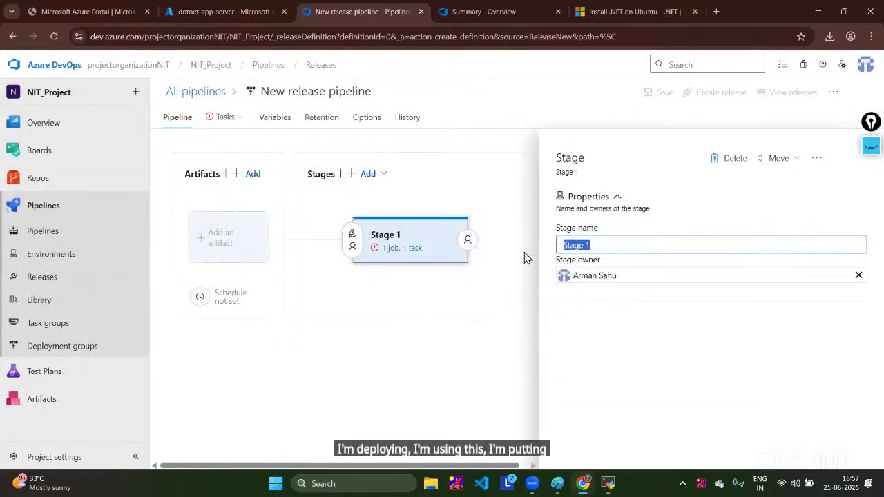
Step: Rename the pipeline's stage to app-deployment and close the stage panel
{"action": "type", "text": "deploy"}
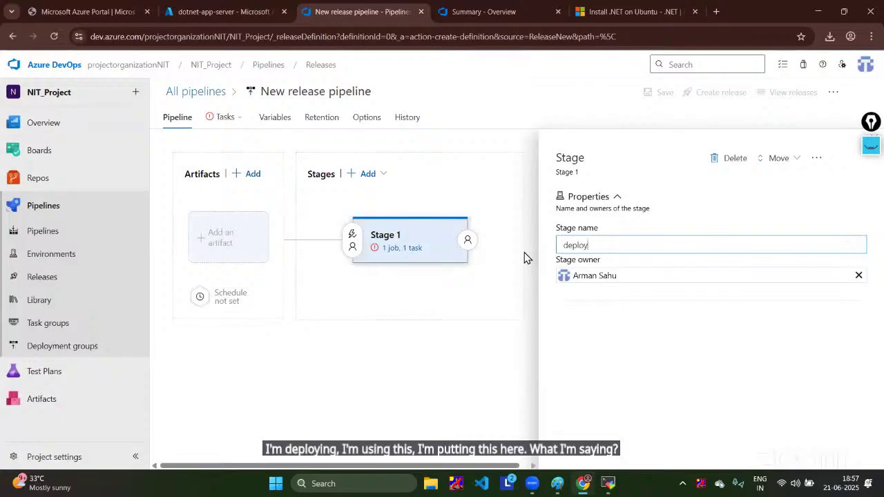
{"action": "type", "text": "app"}
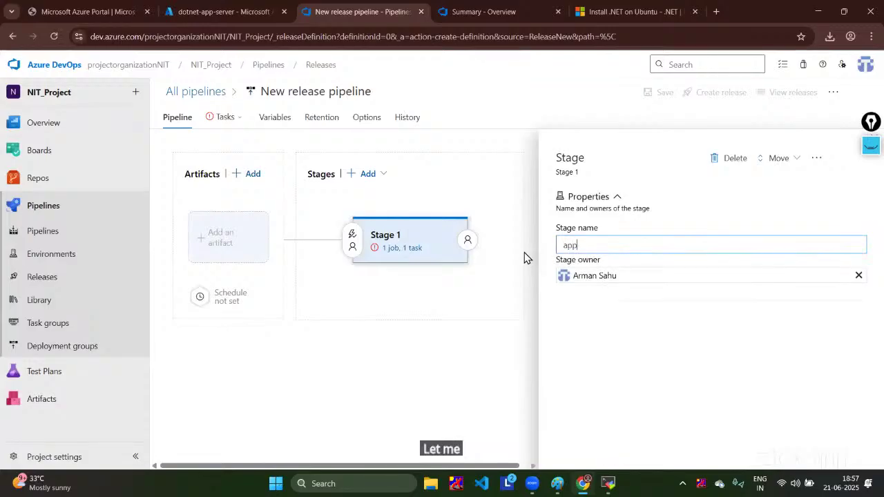
{"action": "type", "text": "-deployment"}
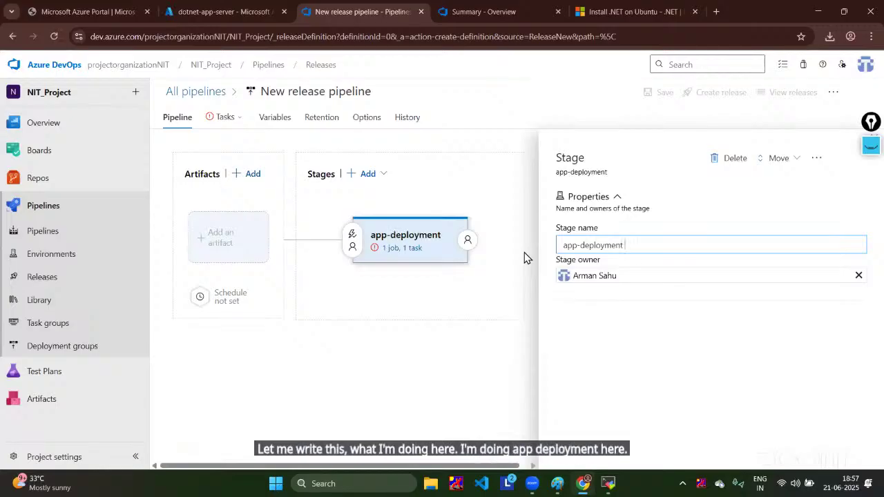
{"action": "left_click_drag", "start_coordinate": [870, 116], "coordinate": [864, 190]}
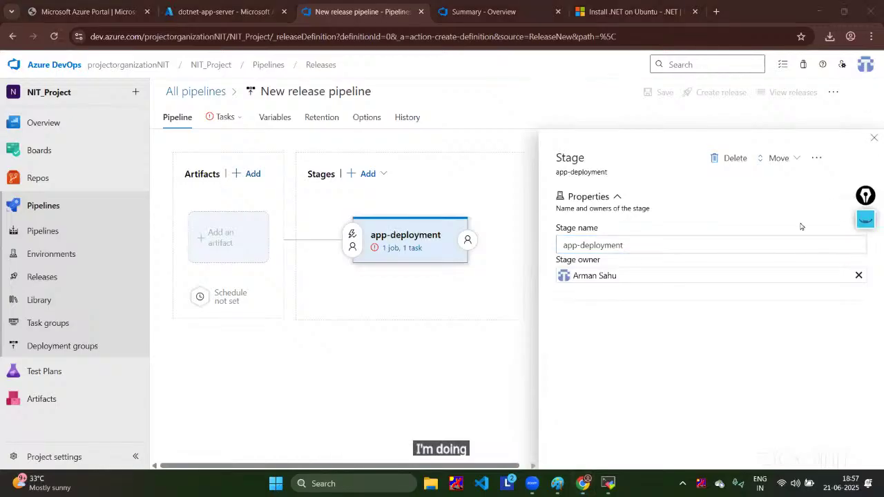
{"action": "left_click", "coordinate": [877, 139]}
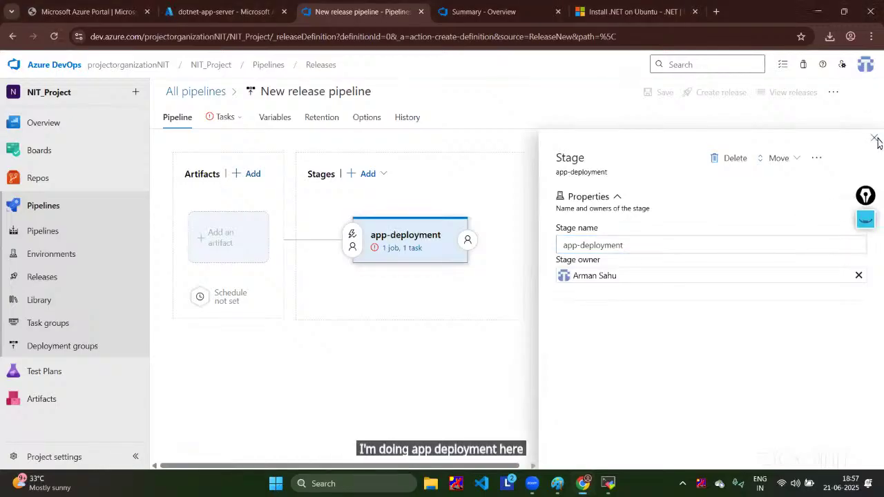
{"action": "left_click", "coordinate": [251, 254]}
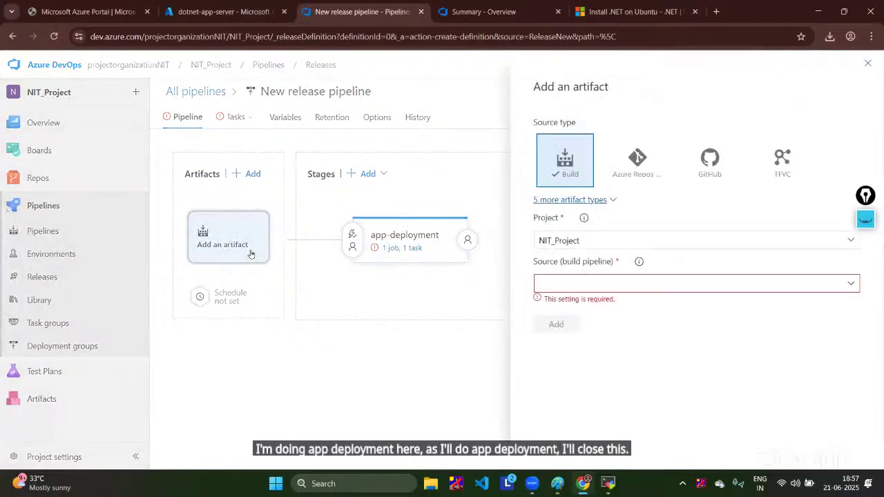
Step: Add NIT_Project-ASP.NET Core-CI as the artifact and review the stage's Deploy Azure App Service task
{"action": "left_click", "coordinate": [849, 285]}
{"action": "left_click", "coordinate": [685, 306]}
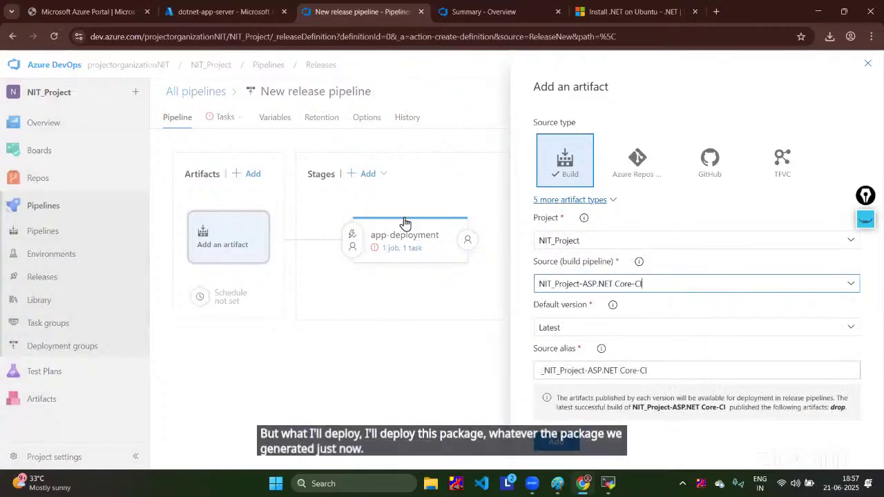
{"action": "left_click", "coordinate": [571, 435]}
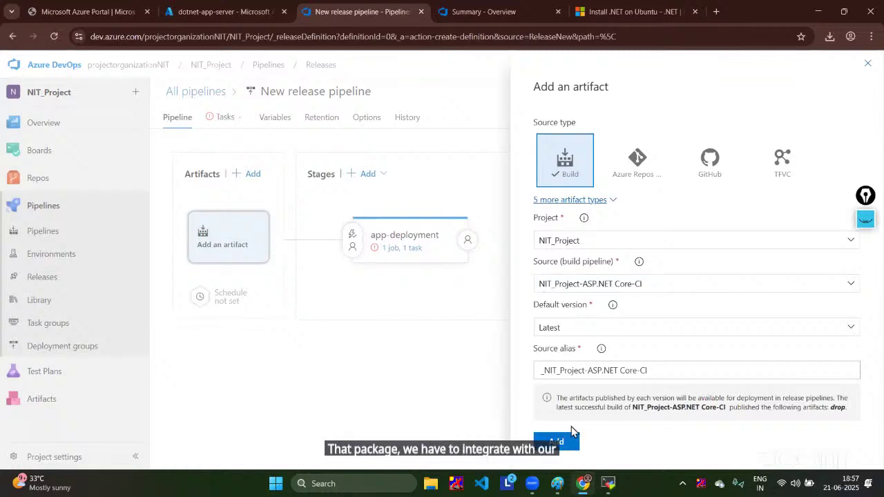
{"action": "left_click", "coordinate": [563, 441]}
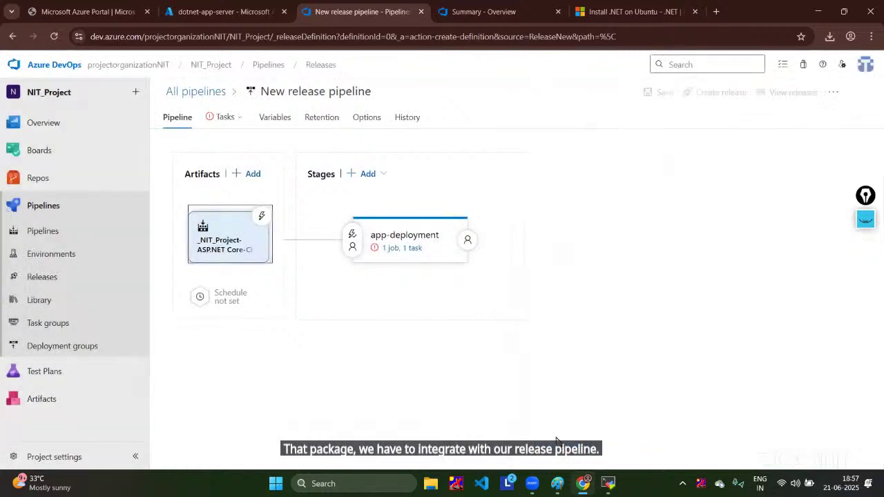
{"action": "left_click", "coordinate": [390, 249]}
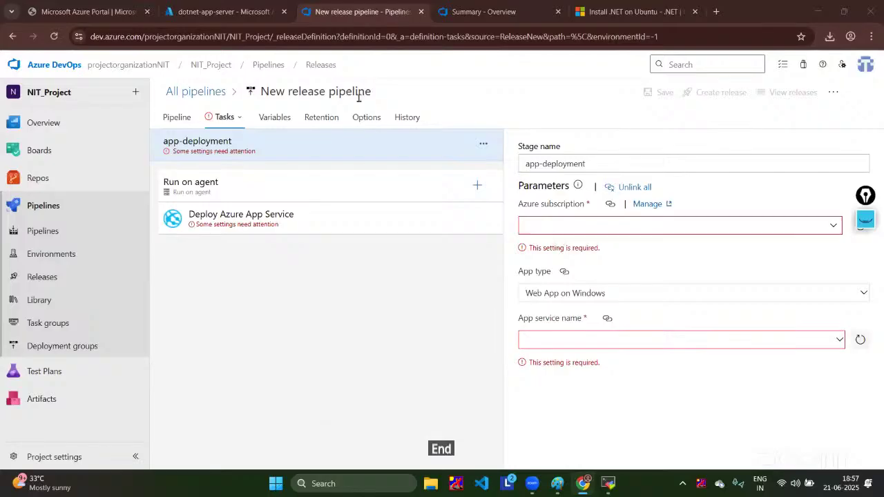
{"action": "left_click", "coordinate": [249, 15]}
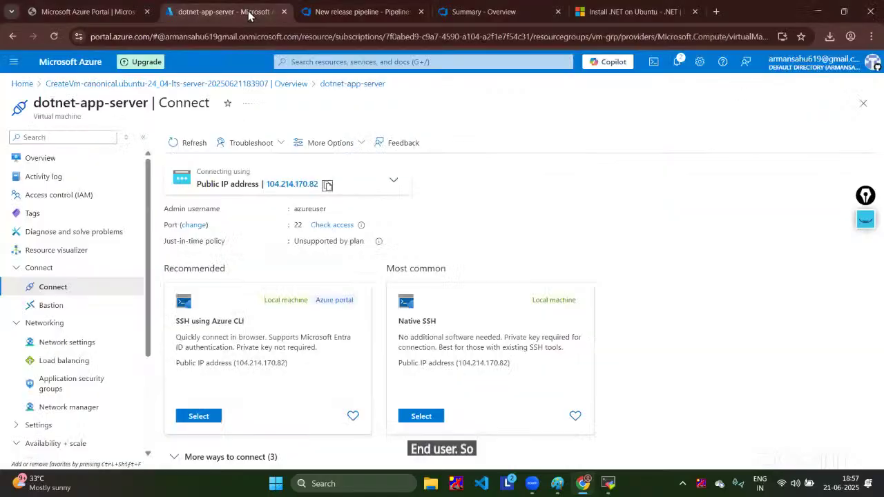
Step: Start creating a new Web App from the App Services page
{"action": "left_click", "coordinate": [16, 83]}
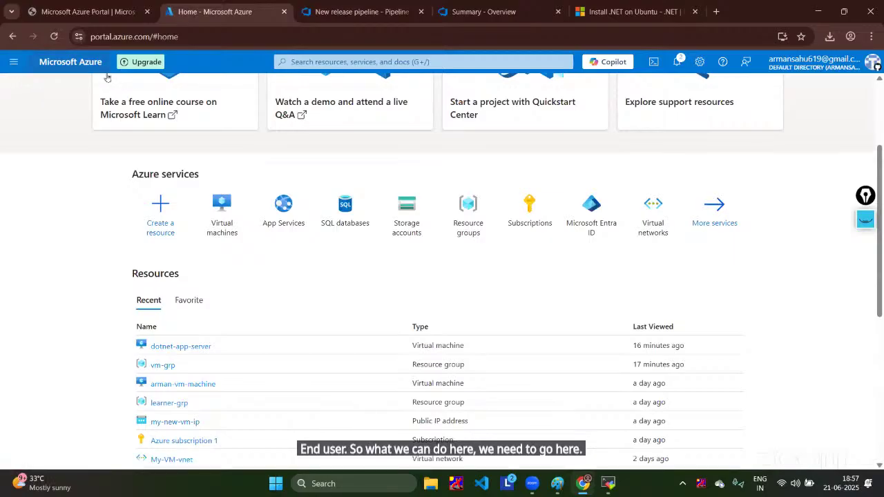
{"action": "left_click", "coordinate": [297, 215]}
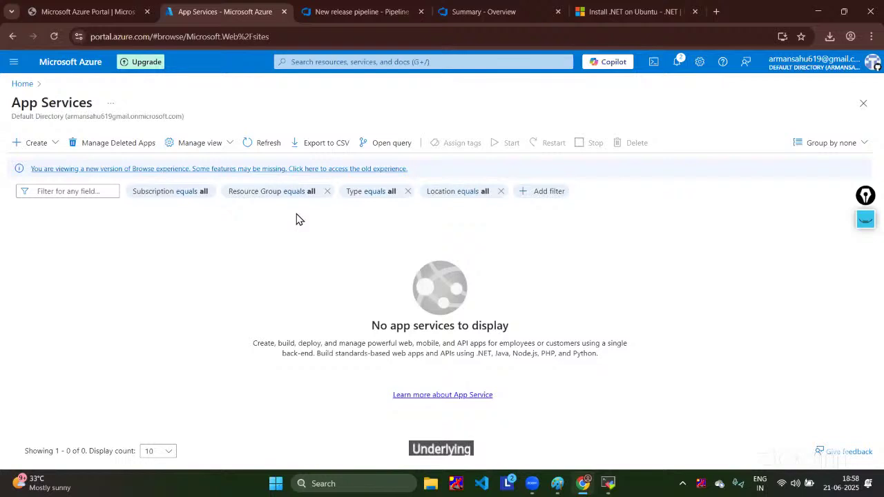
{"action": "left_click", "coordinate": [44, 143]}
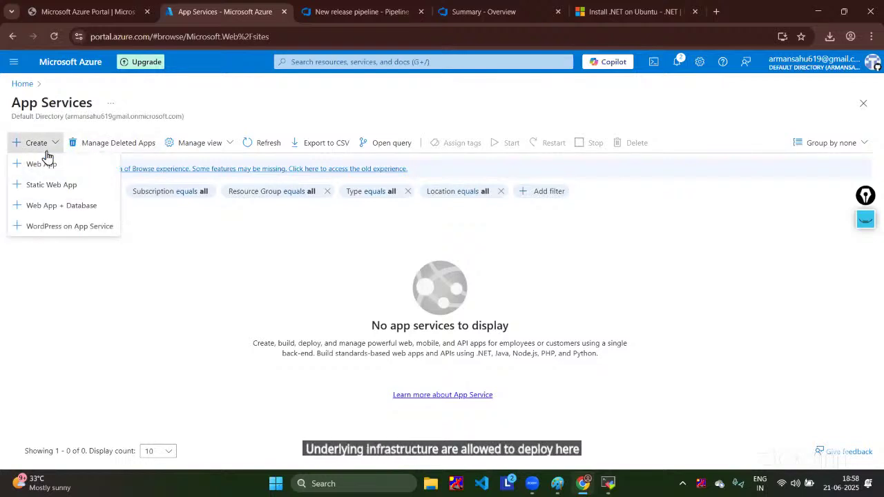
{"action": "left_click", "coordinate": [42, 163]}
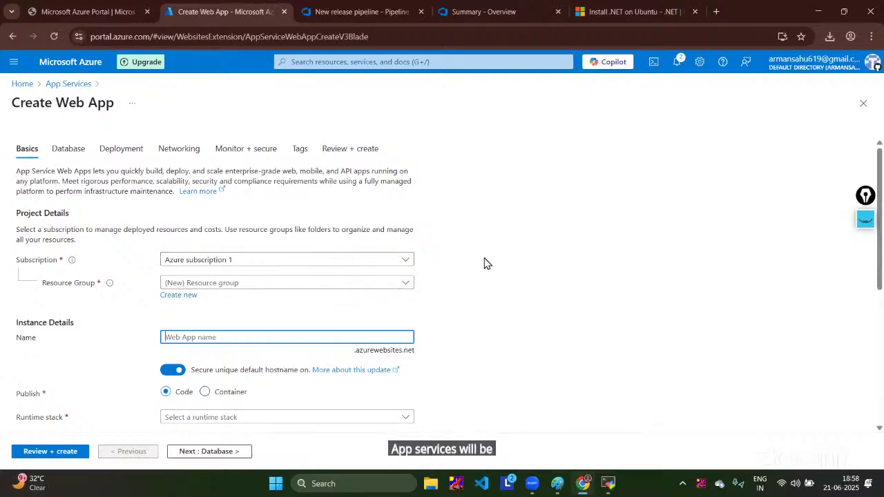
{"action": "scroll", "coordinate": [486, 263], "scroll_direction": "down", "scroll_amount": 2}
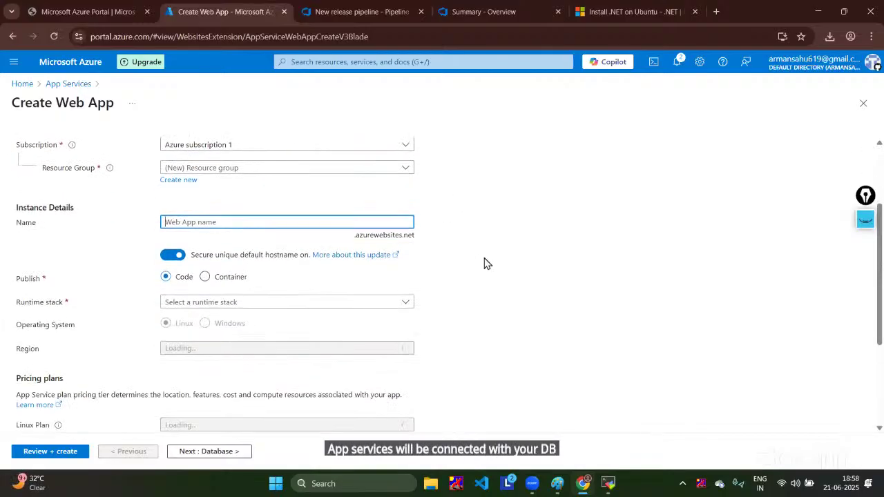
Step: Create the resource group app-grp and name the web app dotnetappforNIT
{"action": "left_click", "coordinate": [174, 180]}
{"action": "type", "text": "app"}
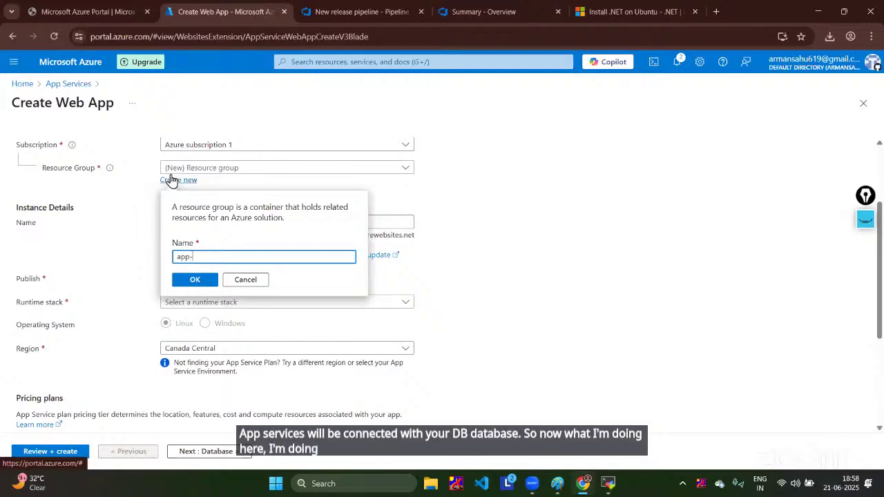
{"action": "type", "text": "-grp"}
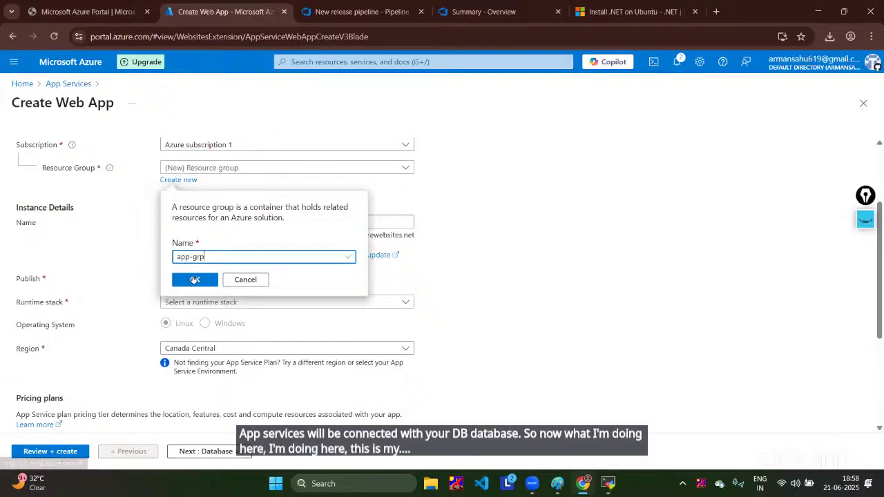
{"action": "left_click", "coordinate": [194, 280]}
{"action": "left_click", "coordinate": [199, 216]}
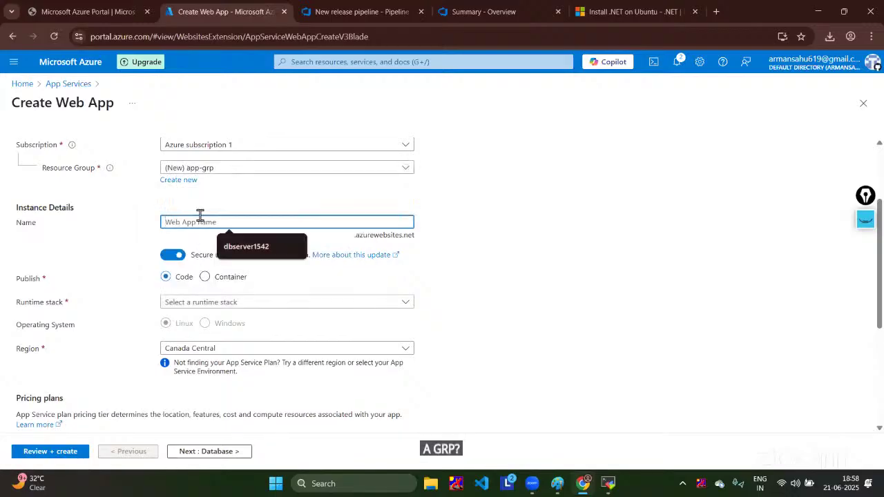
{"action": "type", "text": "dotne"}
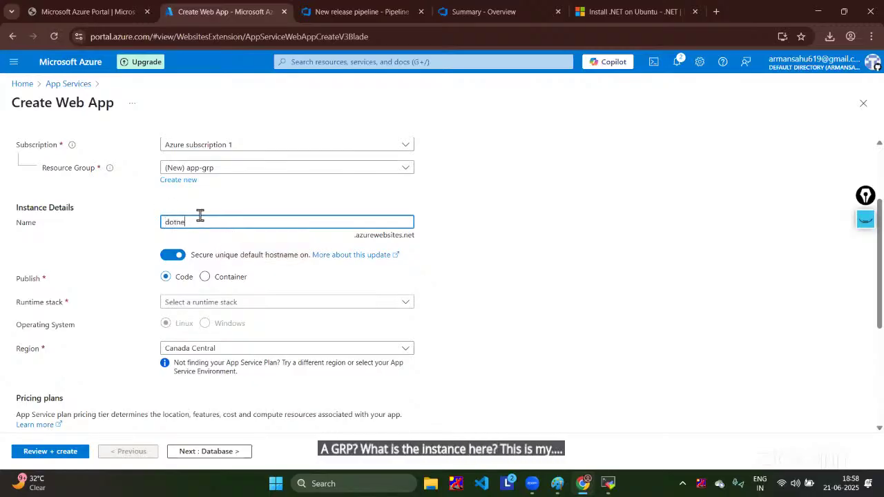
{"action": "type", "text": "tserve"}
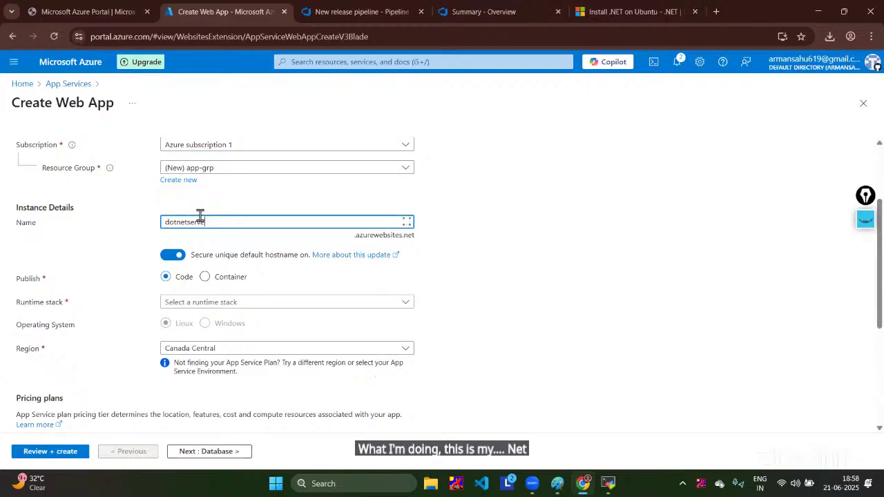
{"action": "key", "text": "BackSpace"}
{"action": "key", "text": "BackSpace"}
{"action": "key", "text": "BackSpace"}
{"action": "key", "text": "BackSpace"}
{"action": "key", "text": "BackSpace"}
{"action": "key", "text": "BackSpace"}
{"action": "key", "text": "BackSpace"}
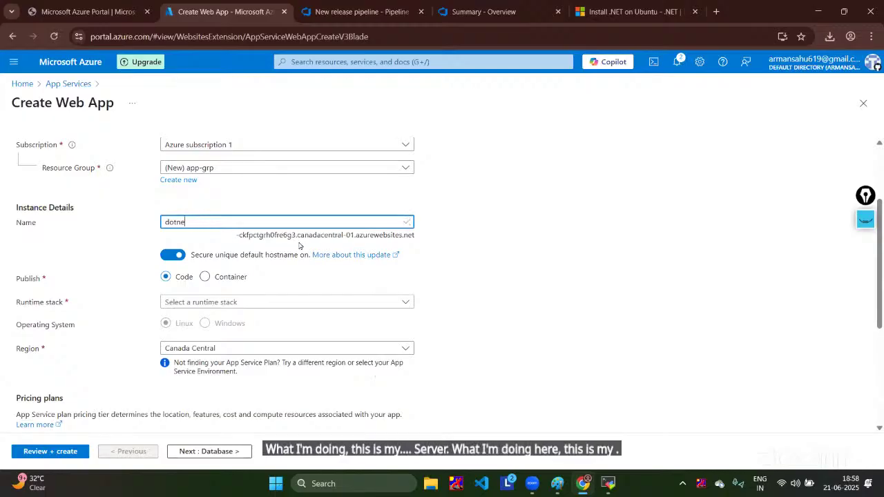
{"action": "type", "text": "netapp"}
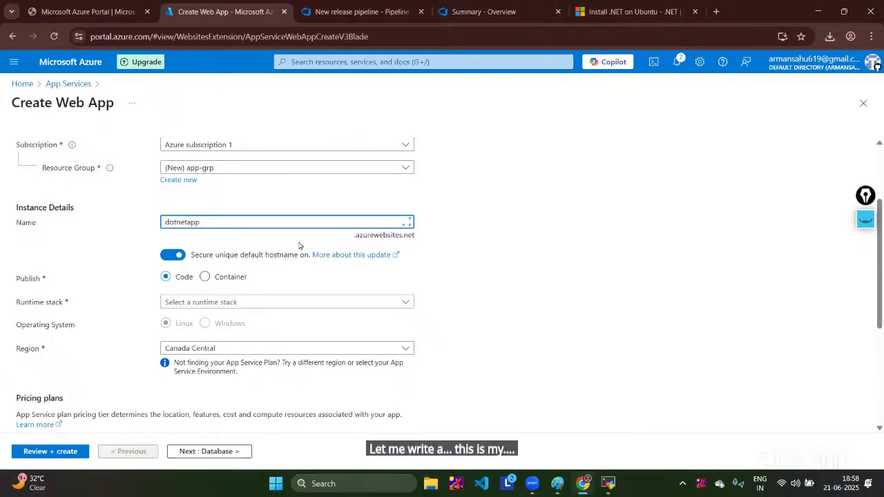
{"action": "type", "text": "forNIT"}
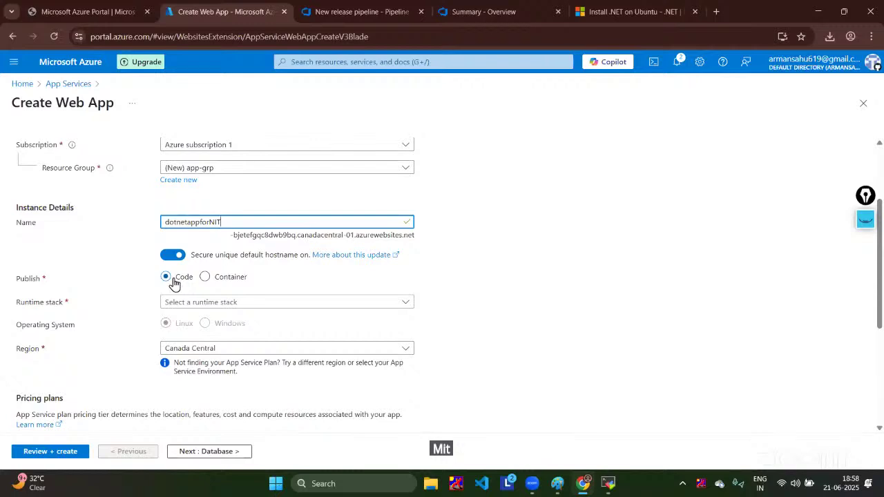
Step: Set the web app's runtime stack to .NET 9 (STS)
{"action": "left_click", "coordinate": [306, 302]}
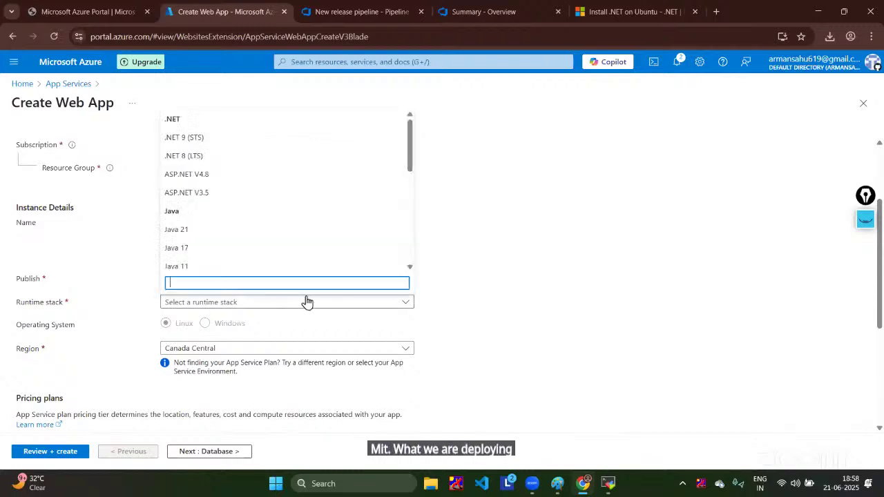
{"action": "left_click", "coordinate": [231, 138]}
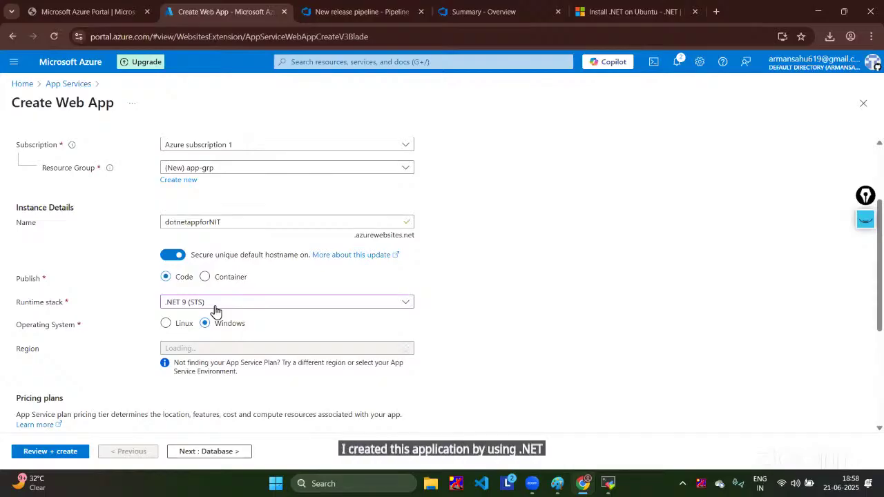
{"action": "scroll", "coordinate": [229, 302], "scroll_direction": "down", "scroll_amount": 2}
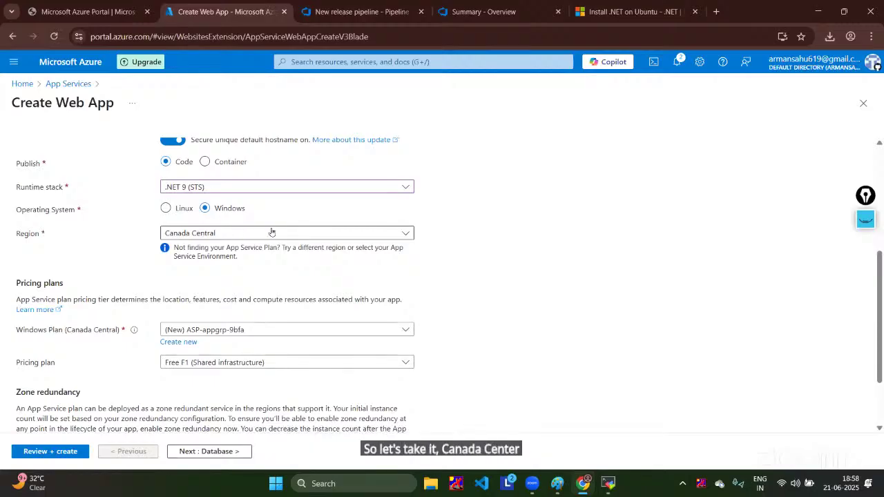
{"action": "scroll", "coordinate": [272, 233], "scroll_direction": "down", "scroll_amount": 2}
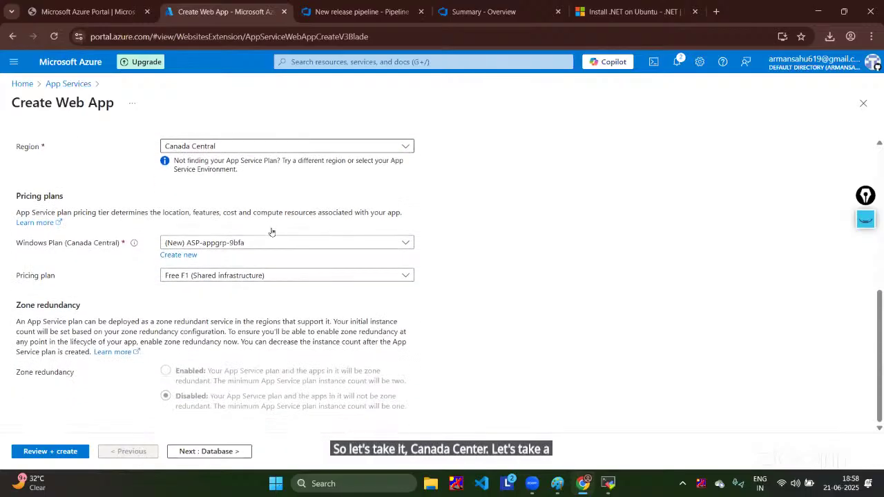
{"action": "left_click", "coordinate": [196, 453]}
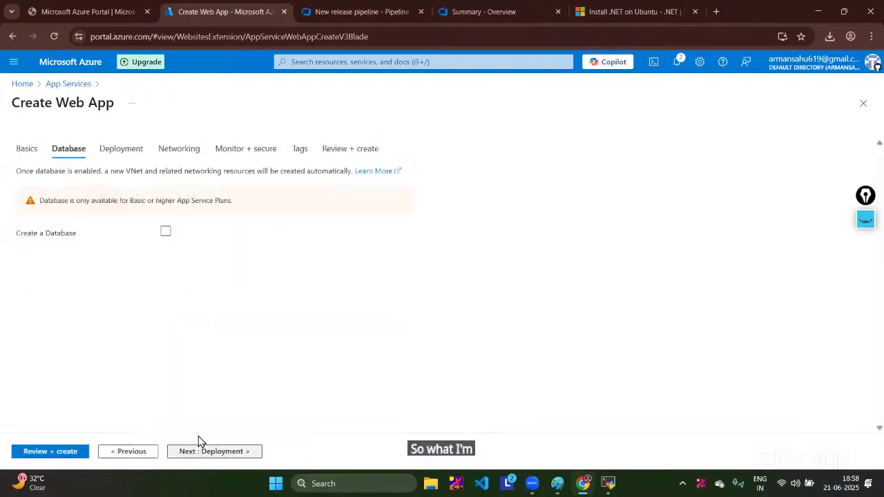
{"action": "left_click", "coordinate": [29, 150]}
{"action": "scroll", "coordinate": [332, 280], "scroll_direction": "down", "scroll_amount": 5}
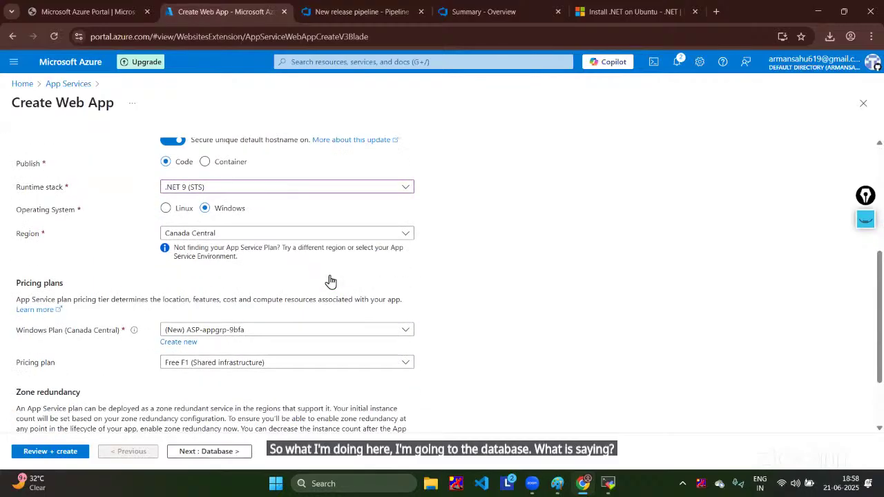
{"action": "scroll", "coordinate": [303, 332], "scroll_direction": "down", "scroll_amount": 1}
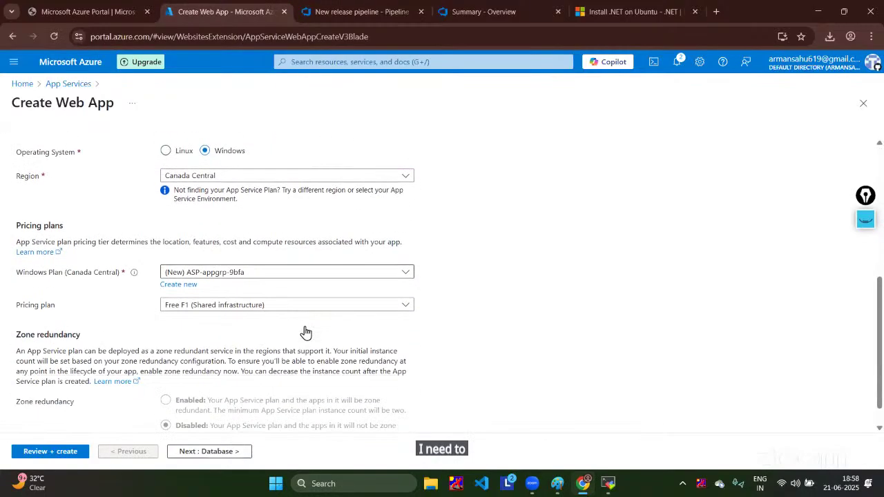
Step: Choose the Basic B1 pricing plan, add a database, and go to Review + create
{"action": "left_click", "coordinate": [304, 305]}
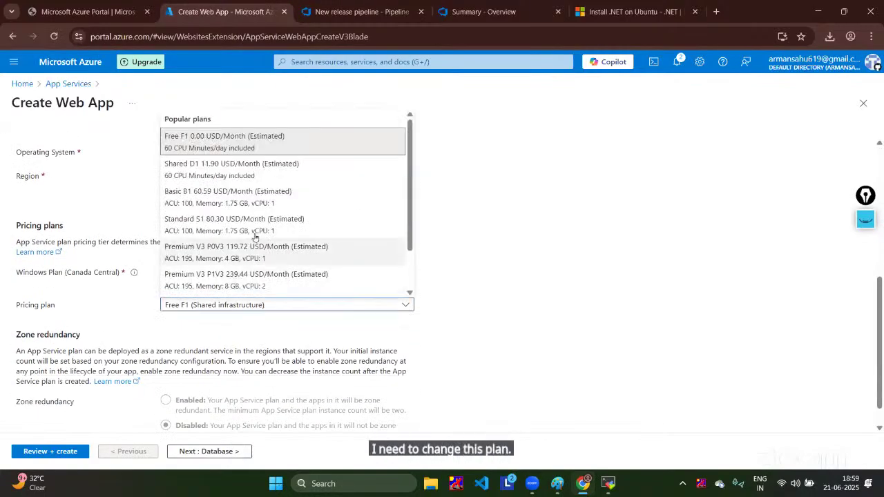
{"action": "left_click", "coordinate": [253, 205]}
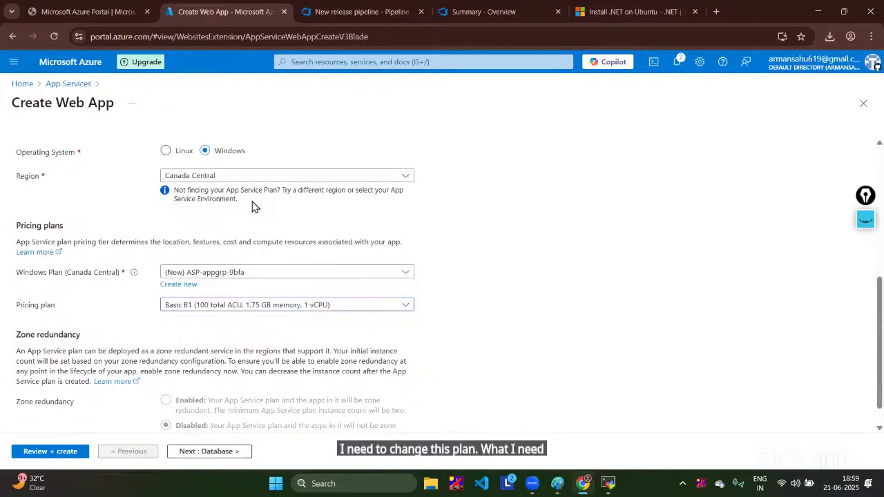
{"action": "left_click", "coordinate": [198, 450]}
{"action": "left_click", "coordinate": [165, 189]}
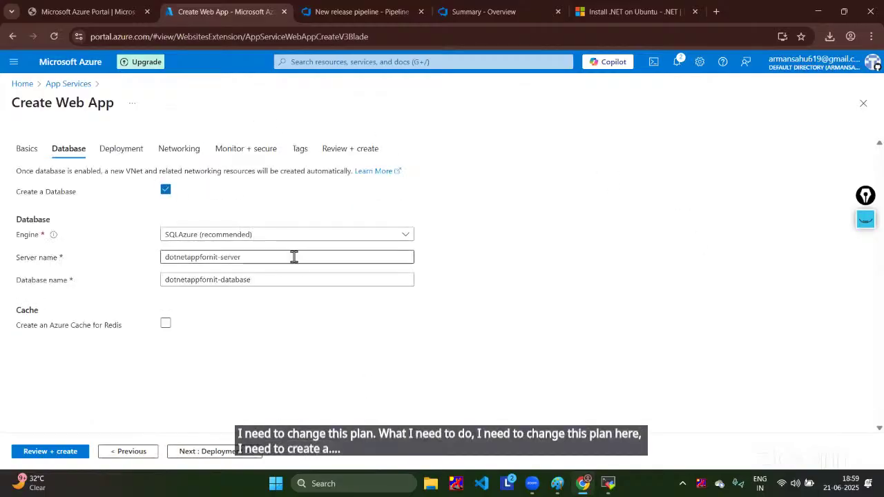
{"action": "left_click", "coordinate": [31, 149]}
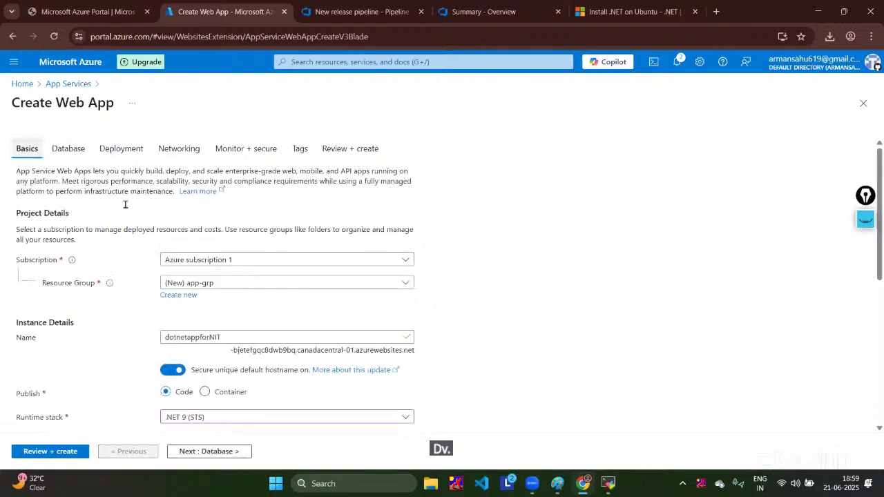
{"action": "scroll", "coordinate": [243, 279], "scroll_direction": "down", "scroll_amount": 3}
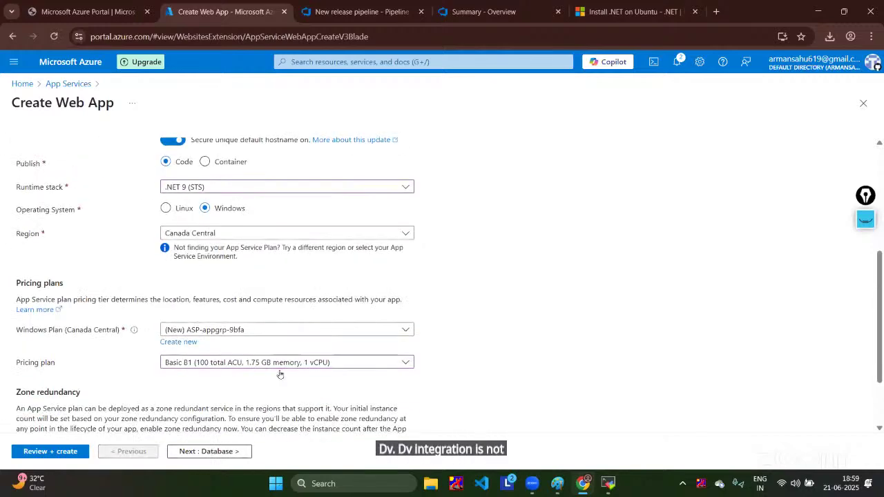
{"action": "left_click", "coordinate": [238, 364]}
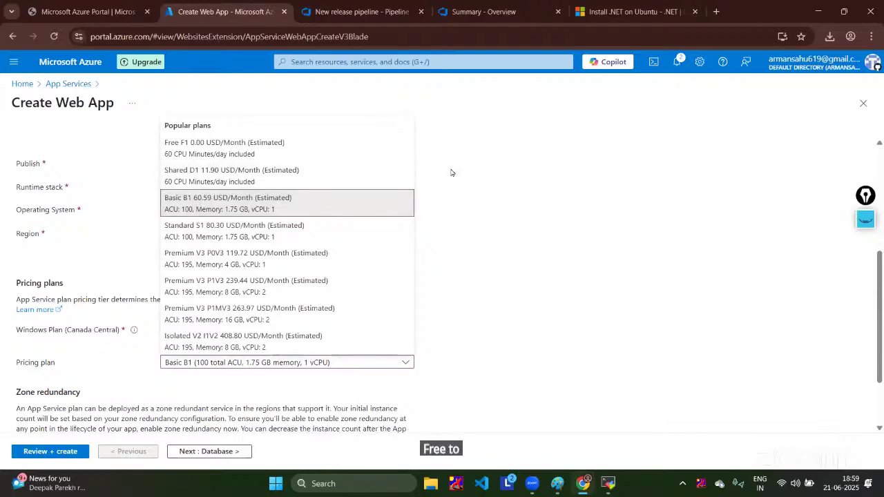
{"action": "left_click", "coordinate": [230, 394]}
{"action": "left_click", "coordinate": [201, 453]}
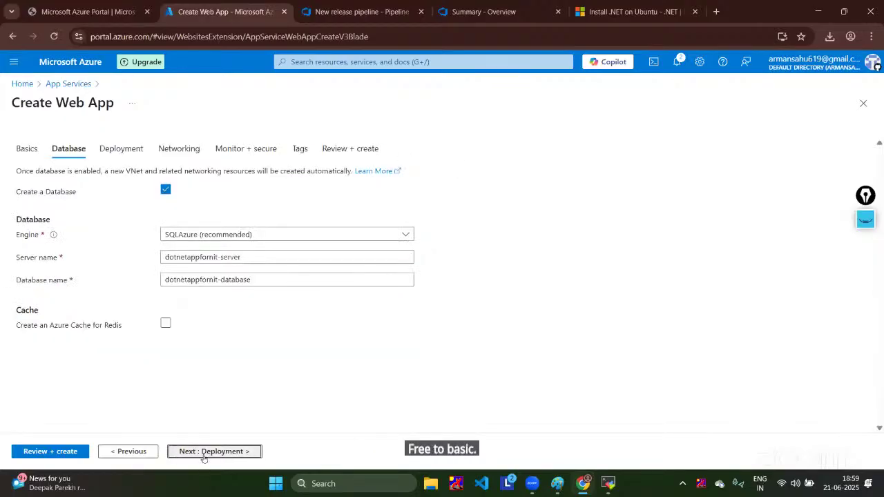
{"action": "left_click", "coordinate": [50, 452]}
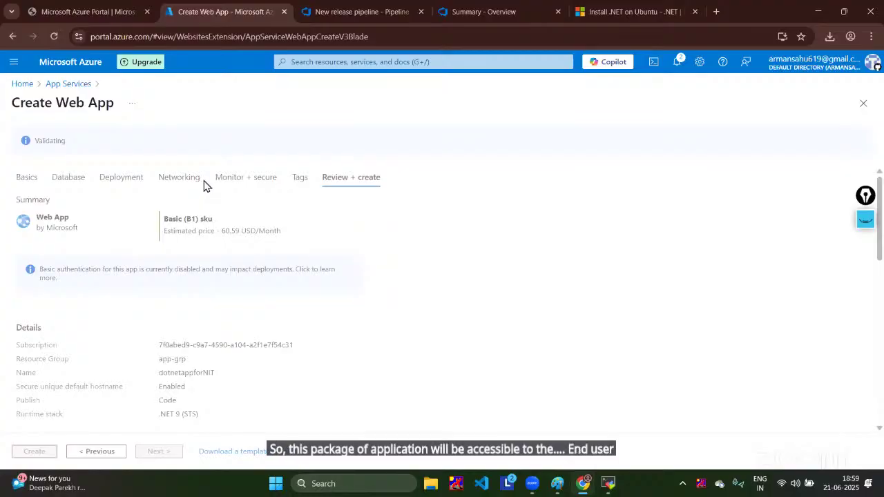
Step: Create the dotnetappforNIT web app from the review page to start its deployment
{"action": "left_click", "coordinate": [42, 453]}
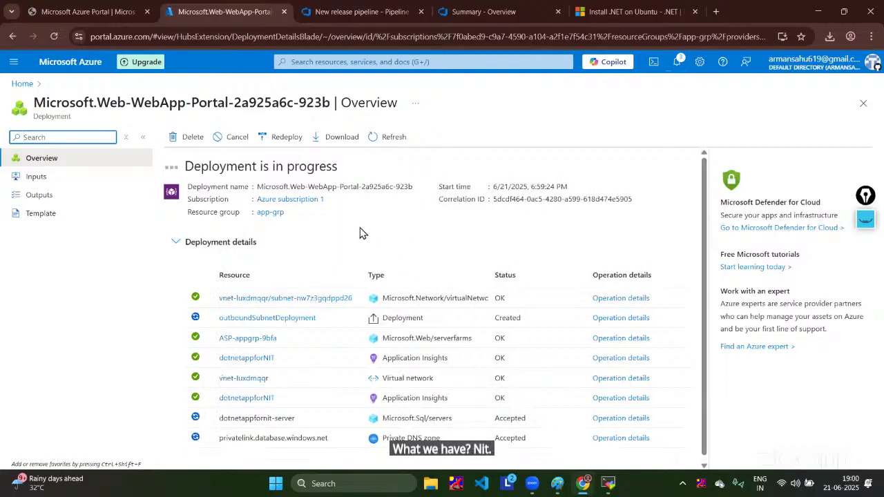
Step: Refresh the deployment overview until the dotnetappforNIT site and SQL database show as created
{"action": "scroll", "coordinate": [318, 179], "scroll_direction": "down", "scroll_amount": 1}
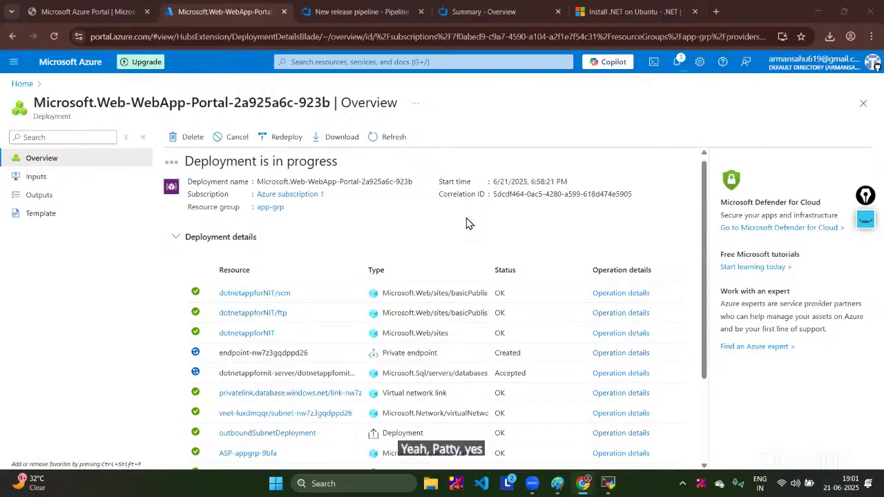
{"action": "left_click", "coordinate": [391, 142]}
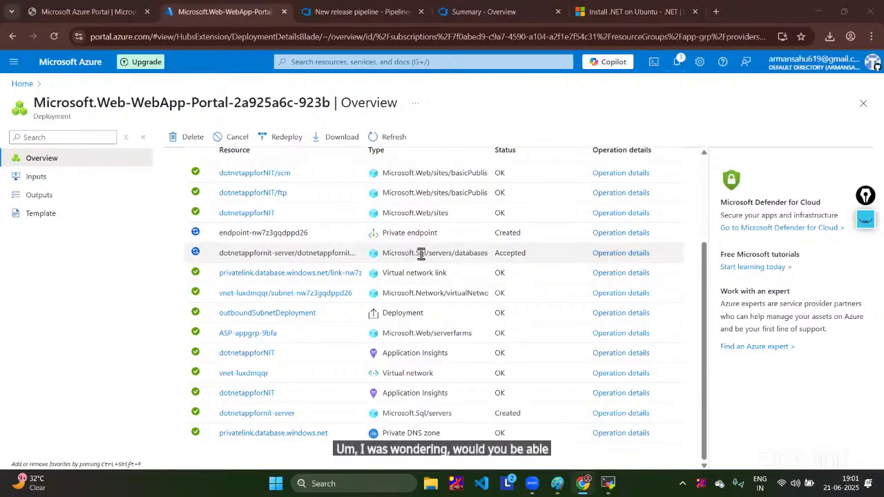
{"action": "scroll", "coordinate": [423, 257], "scroll_direction": "up", "scroll_amount": 1}
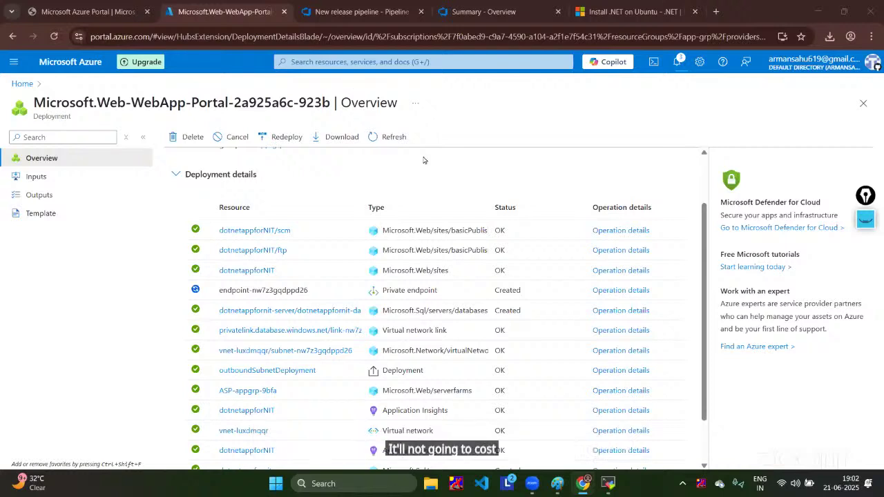
{"action": "left_click", "coordinate": [351, 7]}
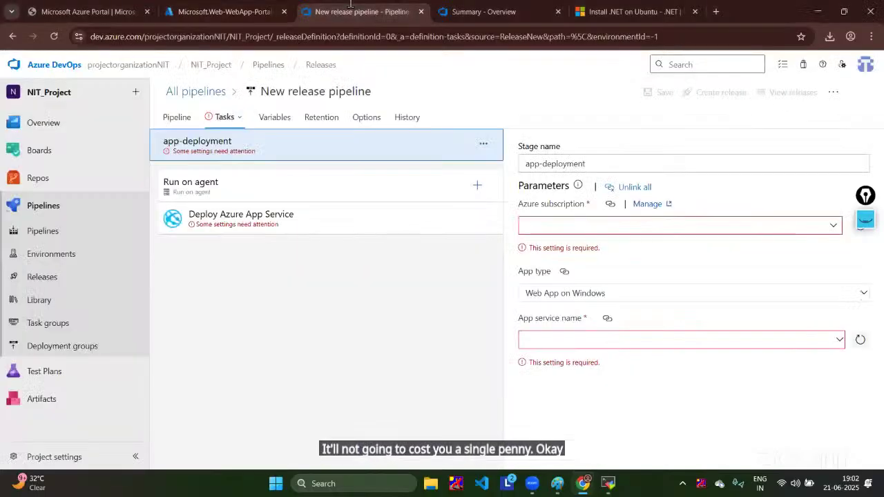
Step: Return to the Azure deployment, now complete in resource group app-grp
{"action": "left_click", "coordinate": [228, 11]}
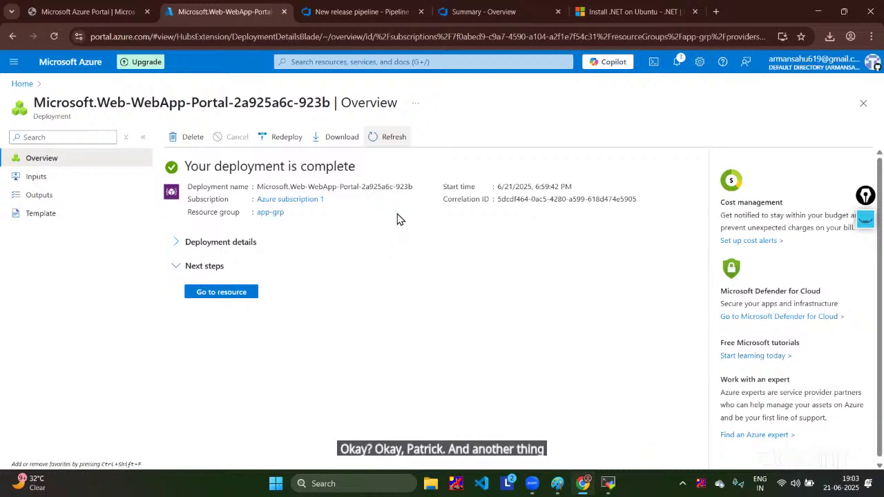
Step: Go to the newly deployed dotnetappforNIT web app and check the current date and time
{"action": "left_click", "coordinate": [243, 297]}
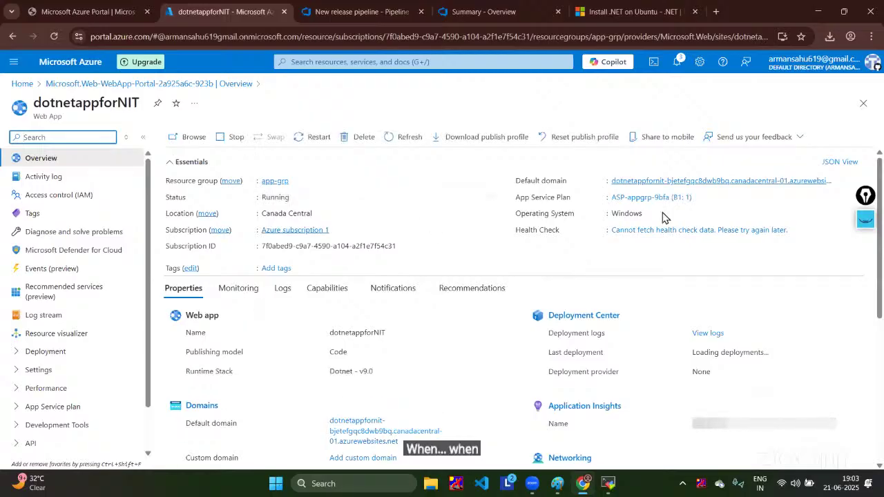
{"action": "left_click", "coordinate": [855, 486]}
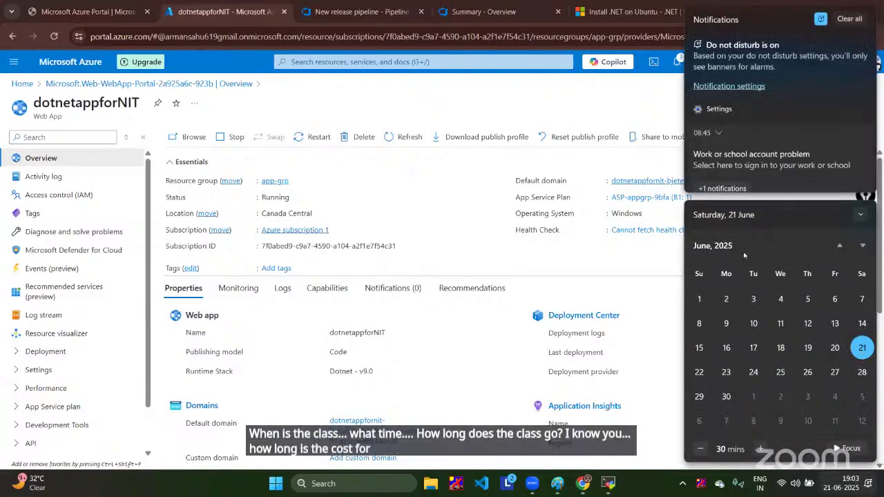
Step: Refresh the dotnetappforNIT overview and open the web app's live site in a new tab
{"action": "left_click", "coordinate": [598, 109]}
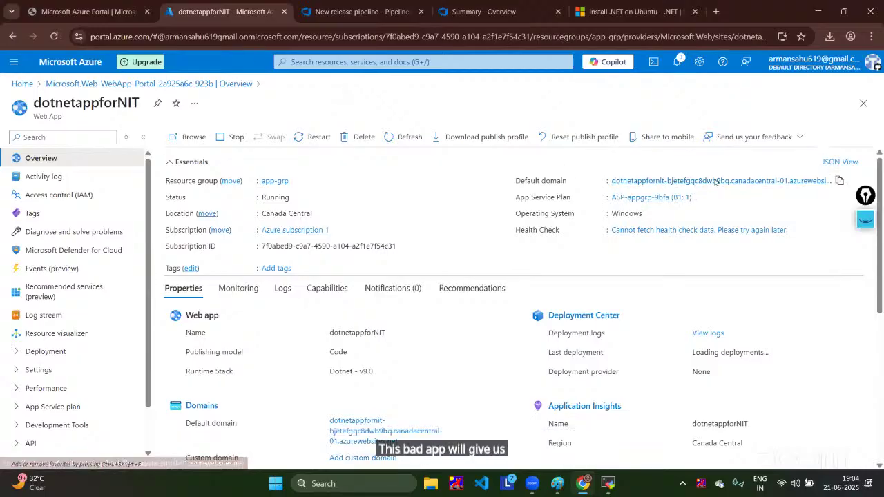
{"action": "left_click", "coordinate": [407, 137]}
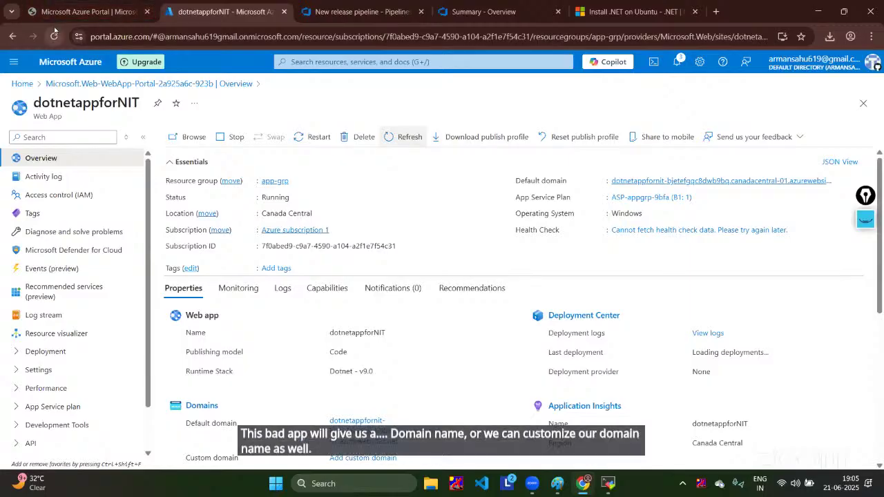
{"action": "left_click", "coordinate": [723, 182]}
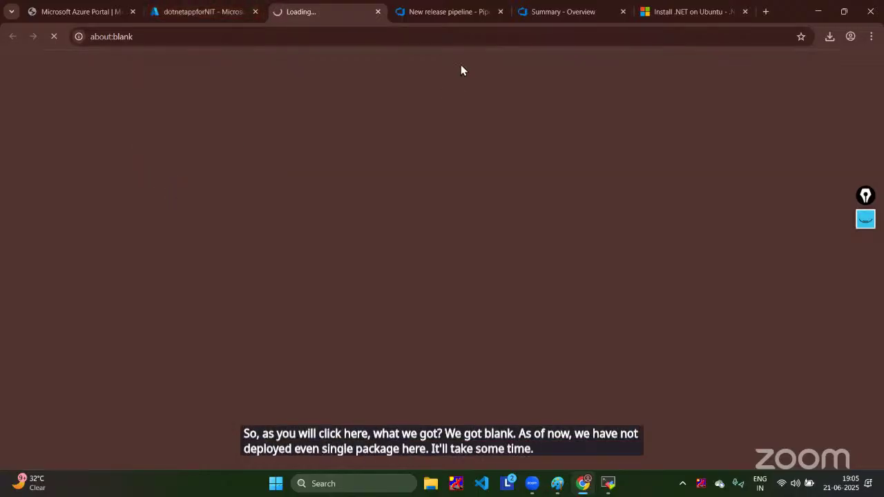
Step: Close the Summary - Overview and .NET install guide tabs, then view the live site's running heading
{"action": "left_click", "coordinate": [737, 11]}
{"action": "left_click", "coordinate": [288, 6]}
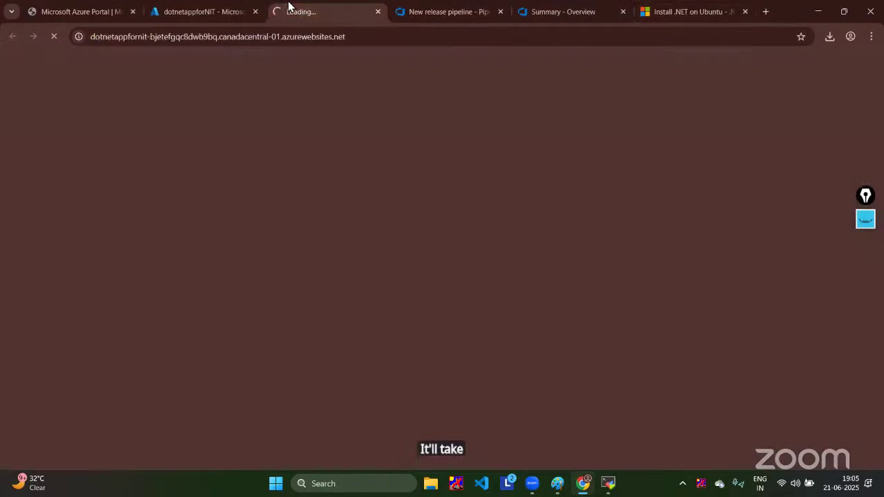
{"action": "left_click", "coordinate": [472, 8]}
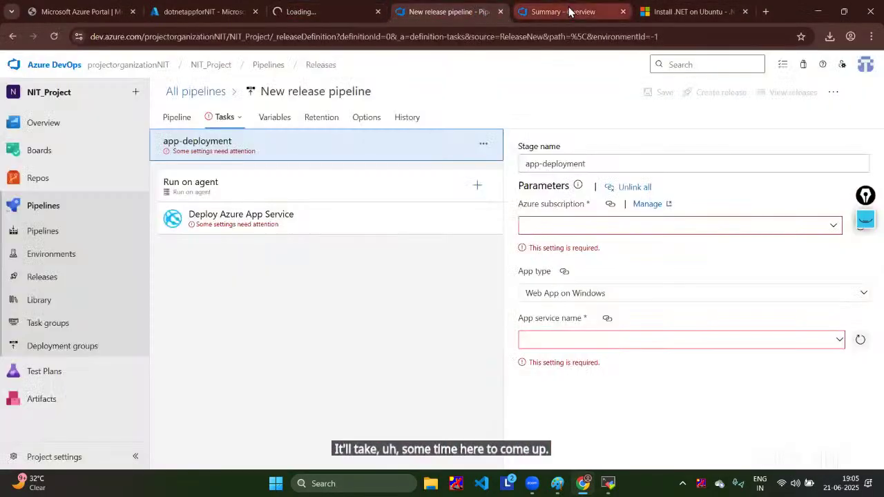
{"action": "left_click", "coordinate": [608, 12]}
{"action": "left_click", "coordinate": [623, 11]}
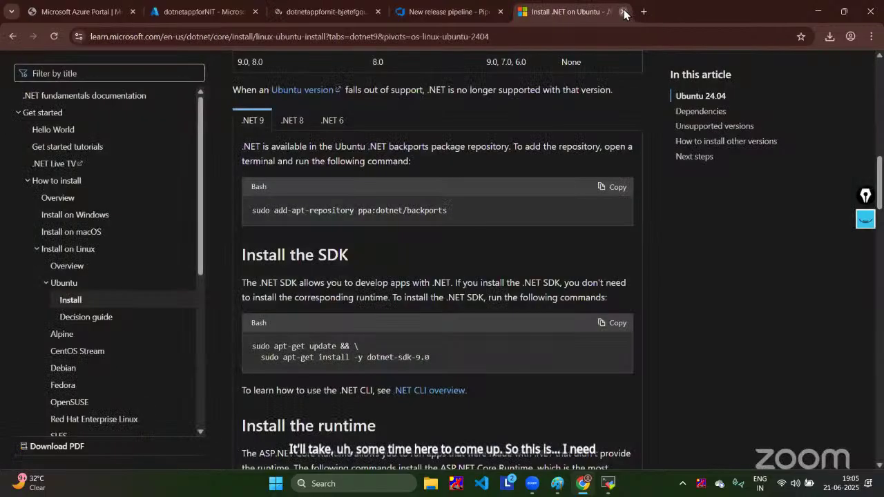
{"action": "left_click", "coordinate": [642, 12]}
{"action": "left_click", "coordinate": [376, 12]}
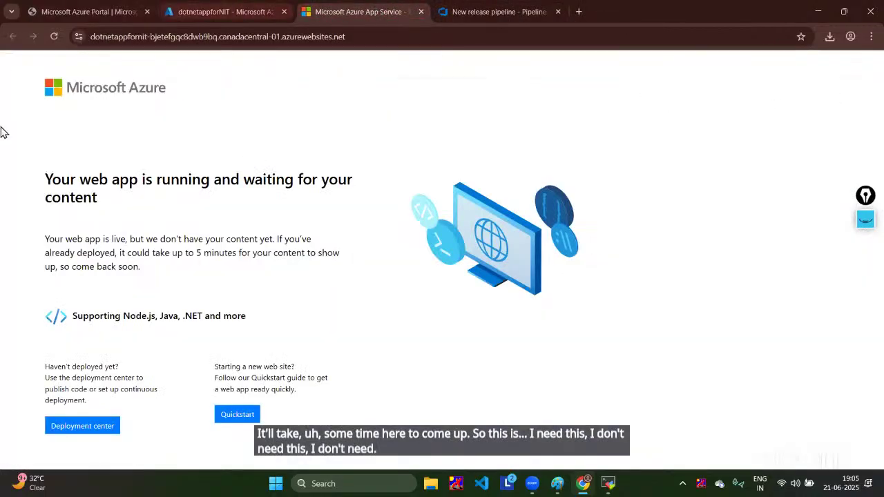
{"action": "left_click_drag", "start_coordinate": [105, 201], "coordinate": [38, 185]}
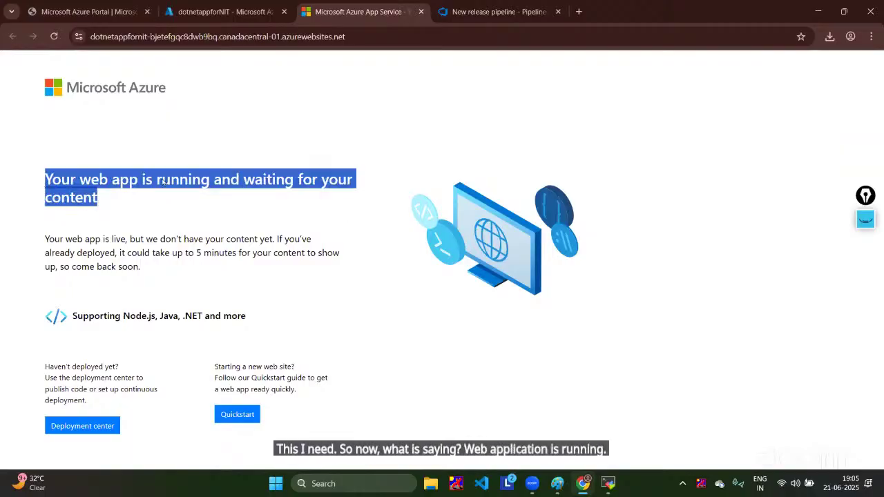
Step: Return to the dotnetappforNIT overview and look over its Basic (B1) hosting and networking details
{"action": "left_click", "coordinate": [527, 11]}
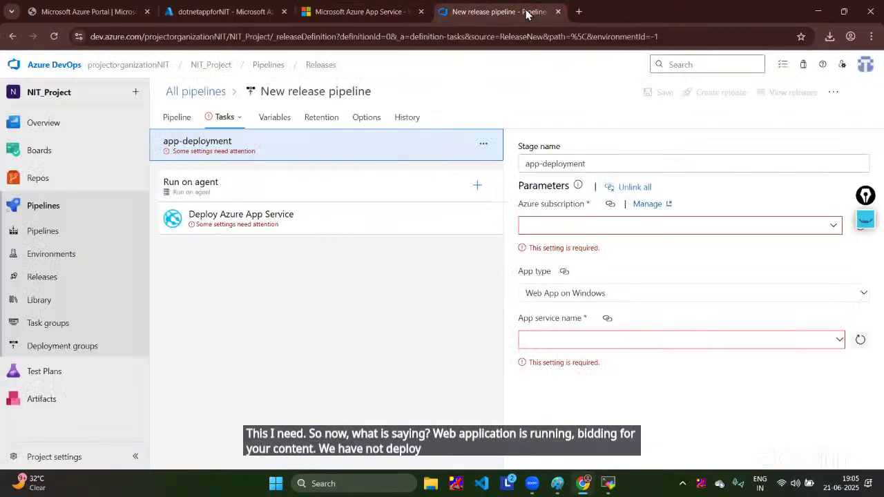
{"action": "left_click", "coordinate": [361, 11]}
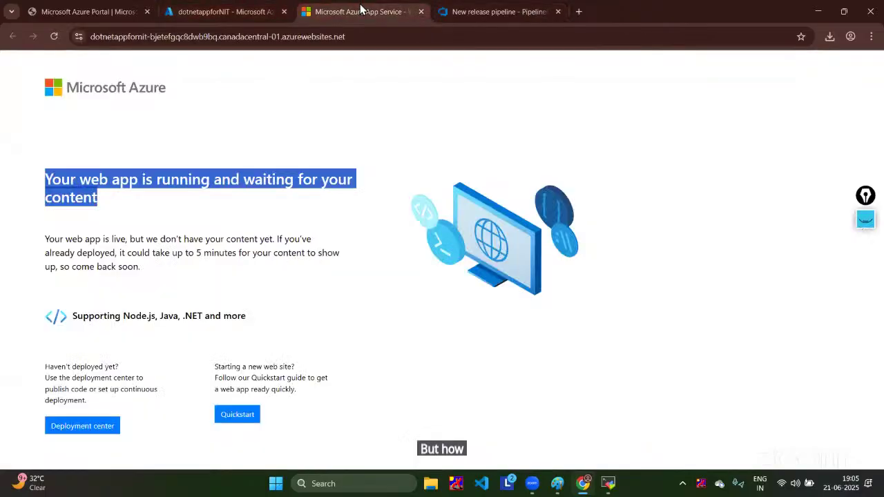
{"action": "left_click", "coordinate": [245, 9]}
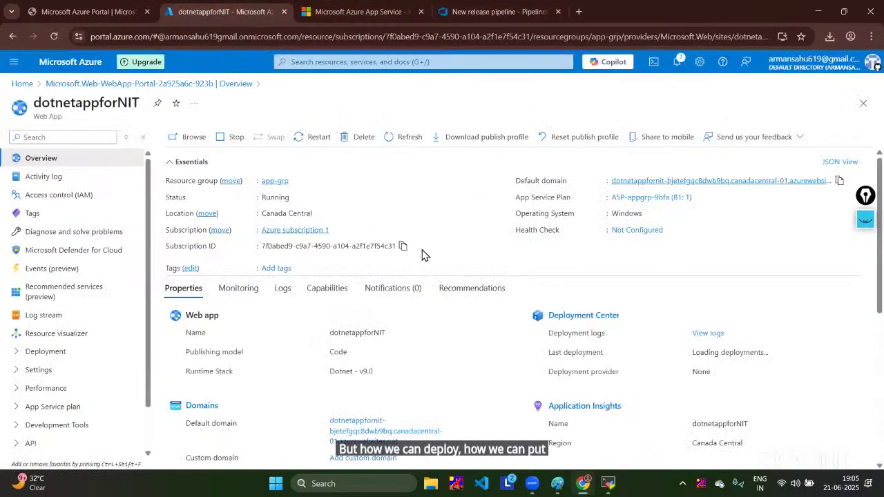
{"action": "scroll", "coordinate": [424, 255], "scroll_direction": "down", "scroll_amount": 5}
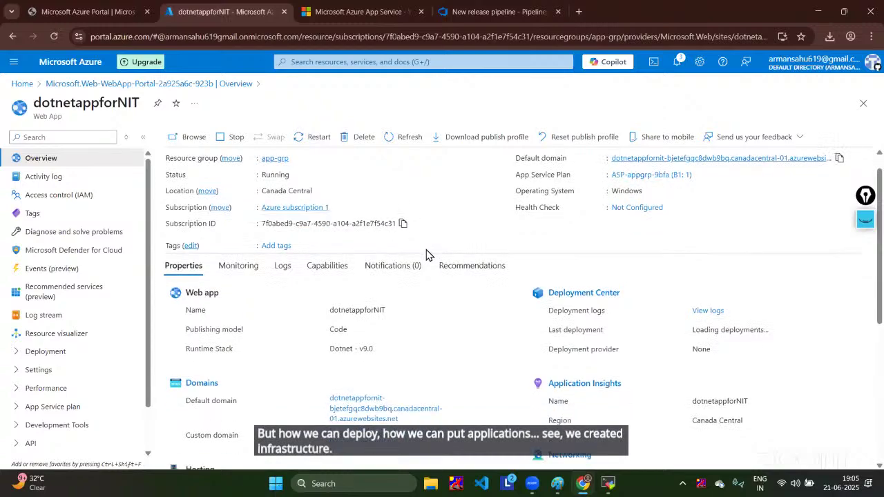
{"action": "scroll", "coordinate": [430, 255], "scroll_direction": "up", "scroll_amount": 4}
{"action": "scroll", "coordinate": [429, 256], "scroll_direction": "down", "scroll_amount": 4}
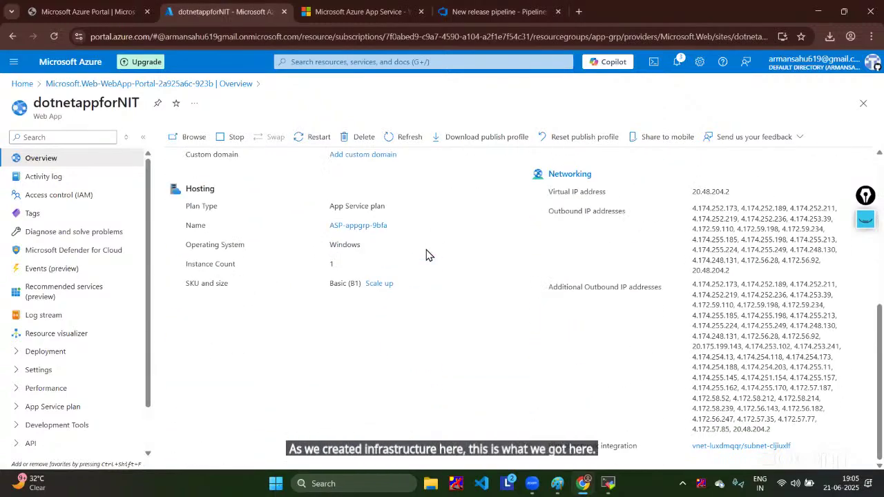
{"action": "scroll", "coordinate": [426, 255], "scroll_direction": "up", "scroll_amount": 5}
Step: Select Azure subscription 1 for the app-deployment stage and authorize the connection
{"action": "left_click", "coordinate": [512, 9]}
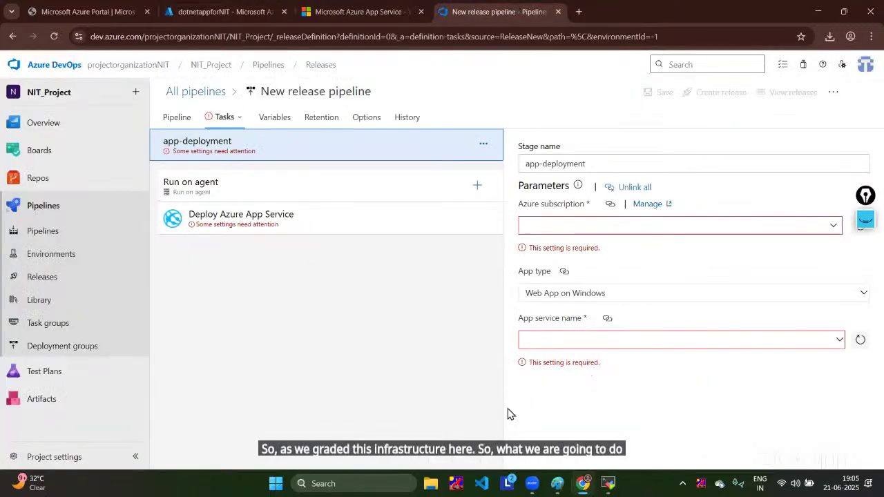
{"action": "left_click", "coordinate": [821, 225]}
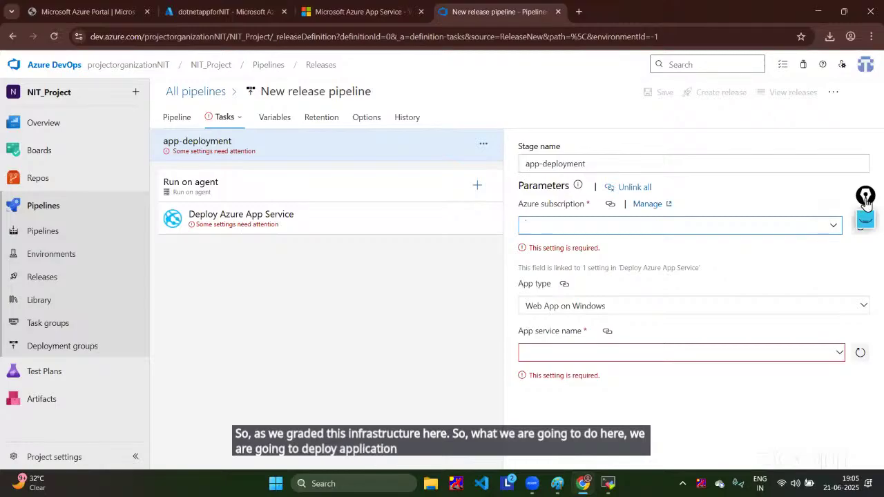
{"action": "left_click", "coordinate": [834, 226]}
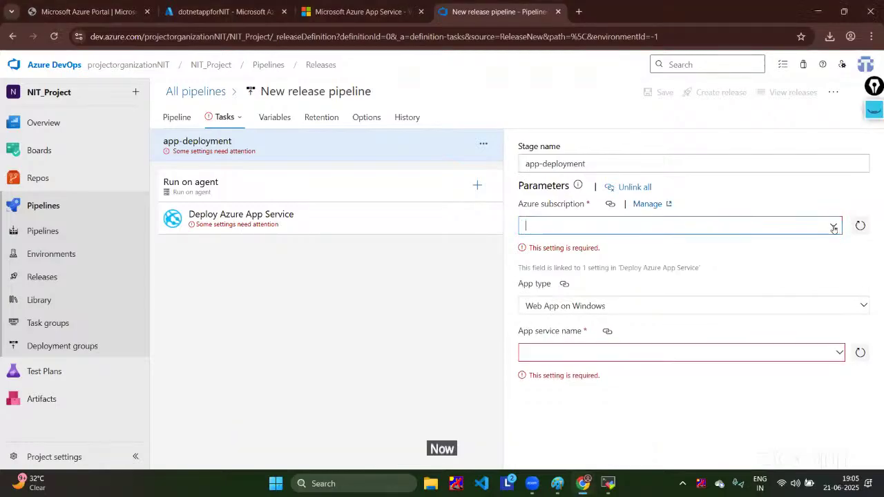
{"action": "left_click", "coordinate": [730, 282]}
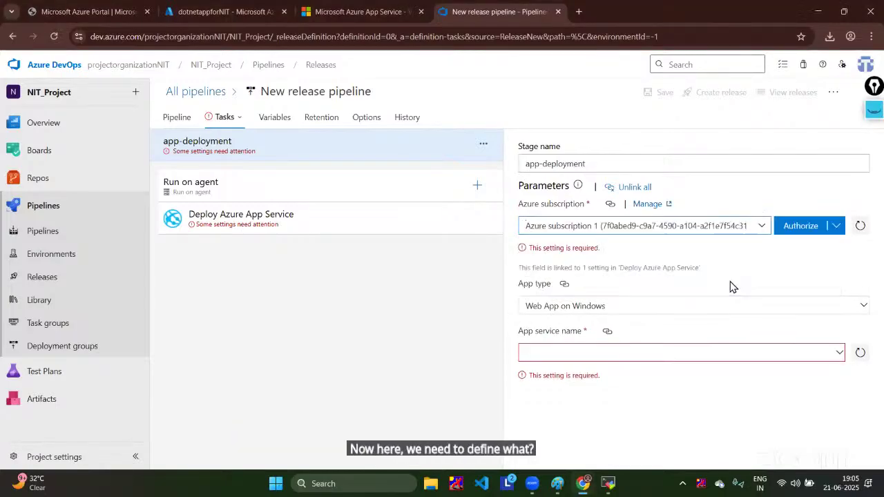
{"action": "left_click", "coordinate": [801, 226]}
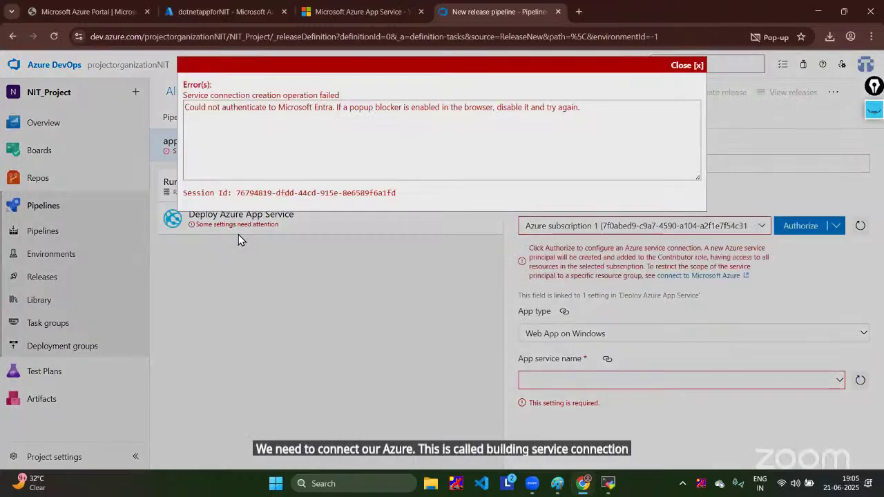
Step: Always allow pop-ups from dev.azure.com, then retry authorizing the subscription
{"action": "left_click", "coordinate": [695, 65]}
{"action": "left_click", "coordinate": [783, 37]}
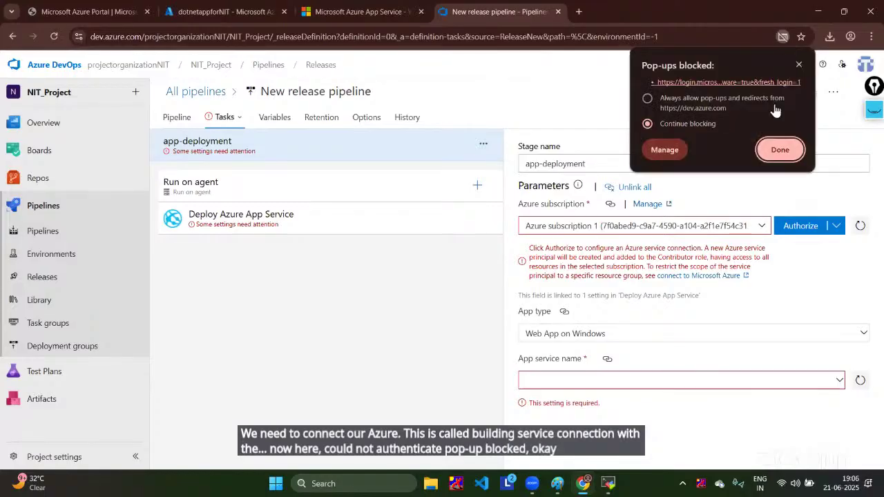
{"action": "left_click", "coordinate": [648, 99]}
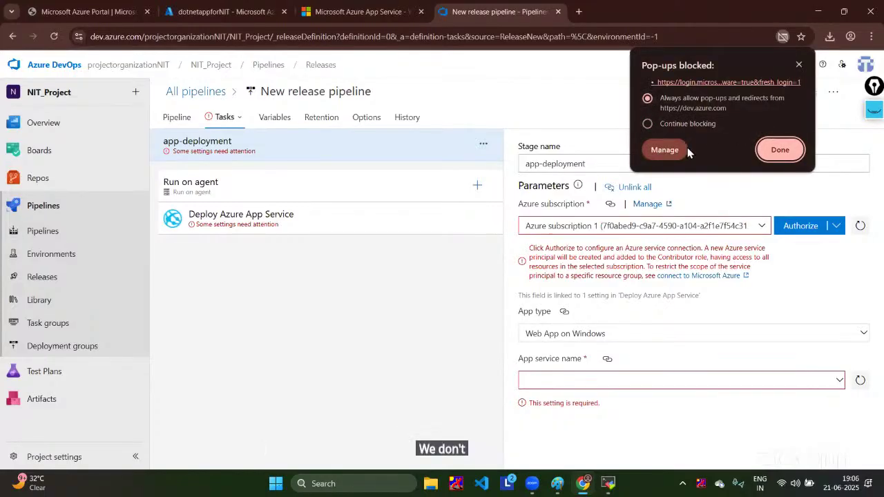
{"action": "left_click", "coordinate": [779, 149]}
{"action": "left_click", "coordinate": [803, 228]}
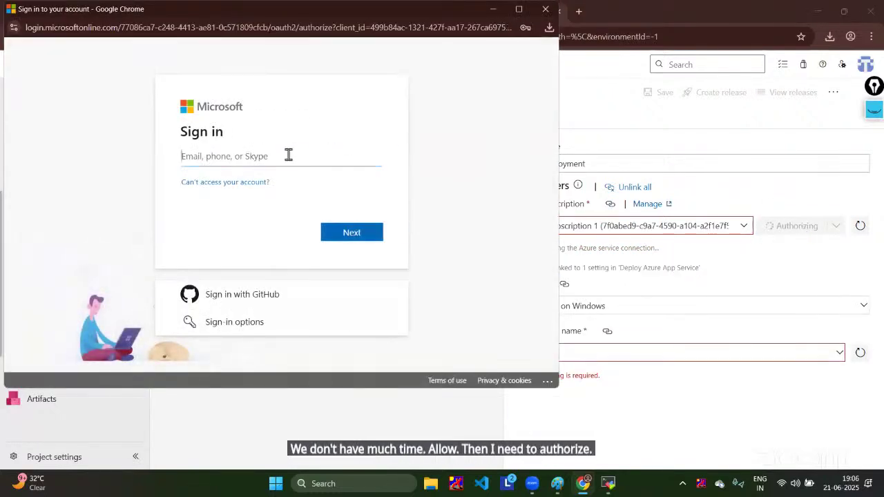
Step: Sign in with the suggested Azure account e-mail and its password to authorize the connection
{"action": "left_click", "coordinate": [287, 154]}
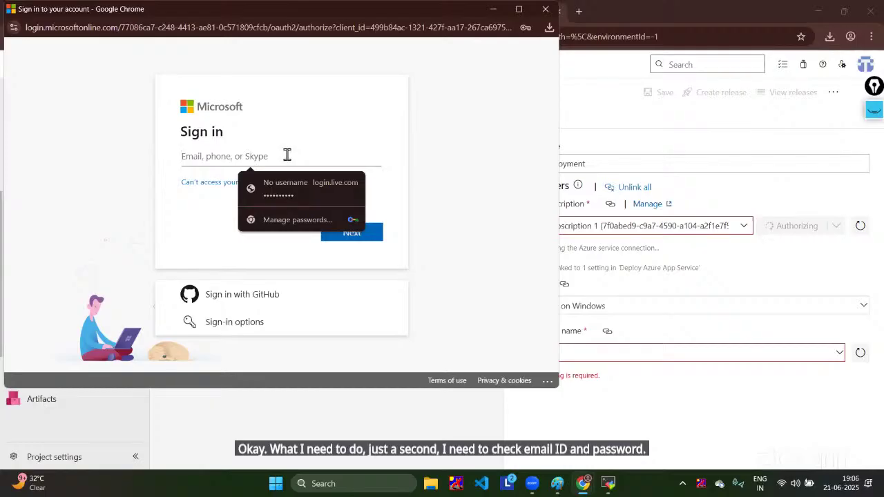
{"action": "type", "text": "ar"}
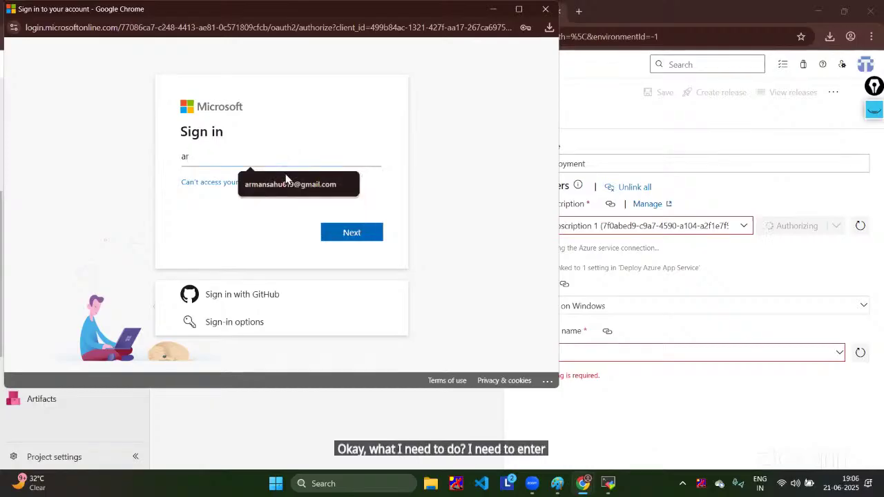
{"action": "left_click", "coordinate": [286, 181]}
{"action": "left_click", "coordinate": [357, 237]}
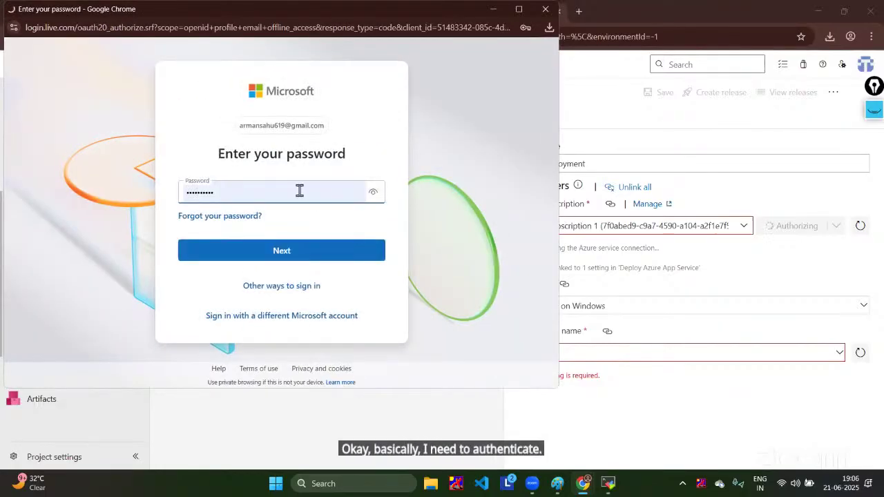
{"action": "left_click", "coordinate": [373, 193]}
{"action": "left_click", "coordinate": [373, 193]}
{"action": "left_click", "coordinate": [313, 255]}
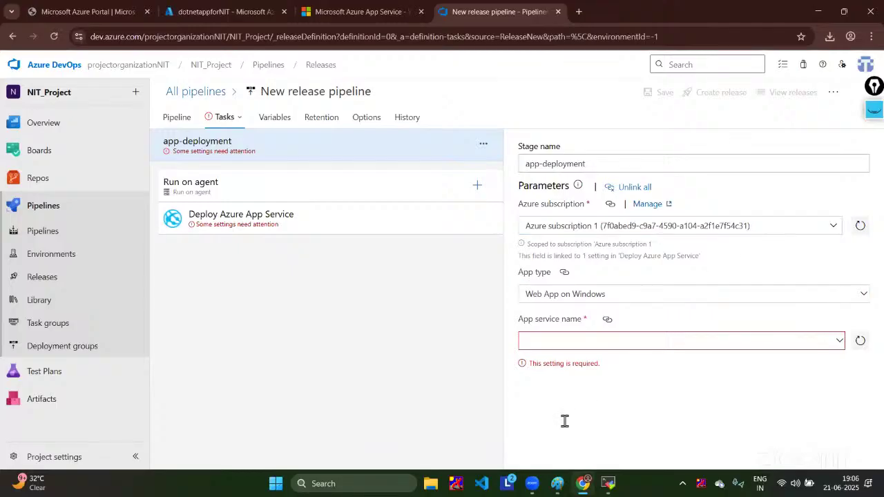
Step: Set the stage's App service name to dotnetappforNIT
{"action": "left_click", "coordinate": [833, 227]}
{"action": "left_click", "coordinate": [833, 226]}
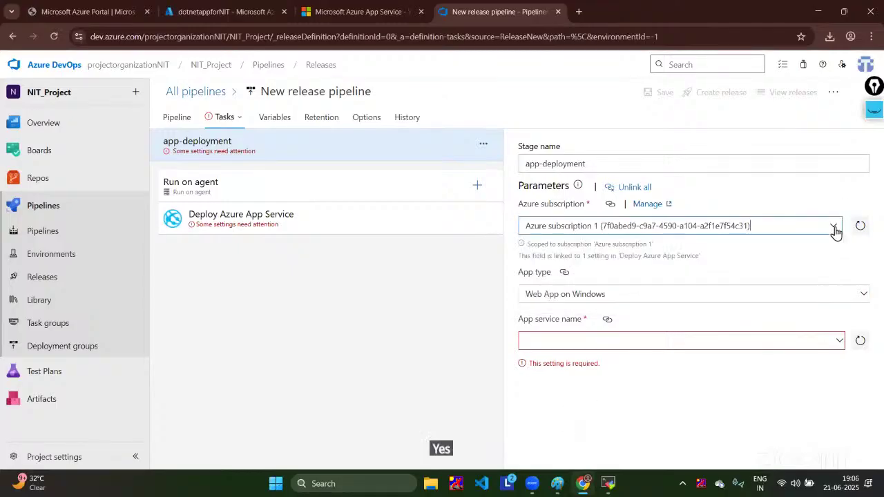
{"action": "left_click", "coordinate": [835, 342]}
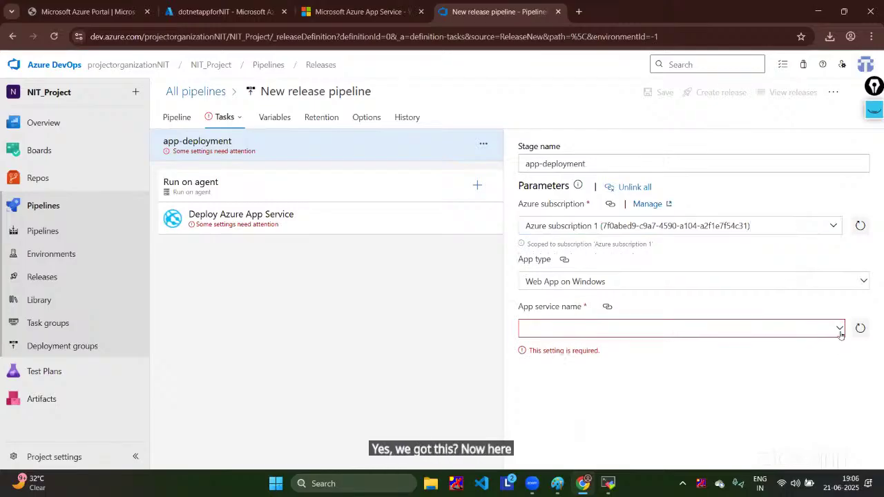
{"action": "left_click", "coordinate": [839, 331]}
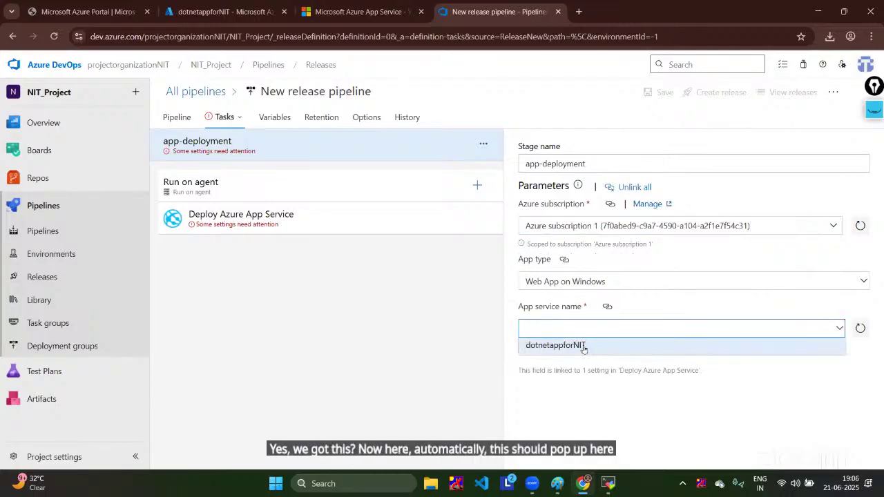
{"action": "left_click", "coordinate": [590, 346]}
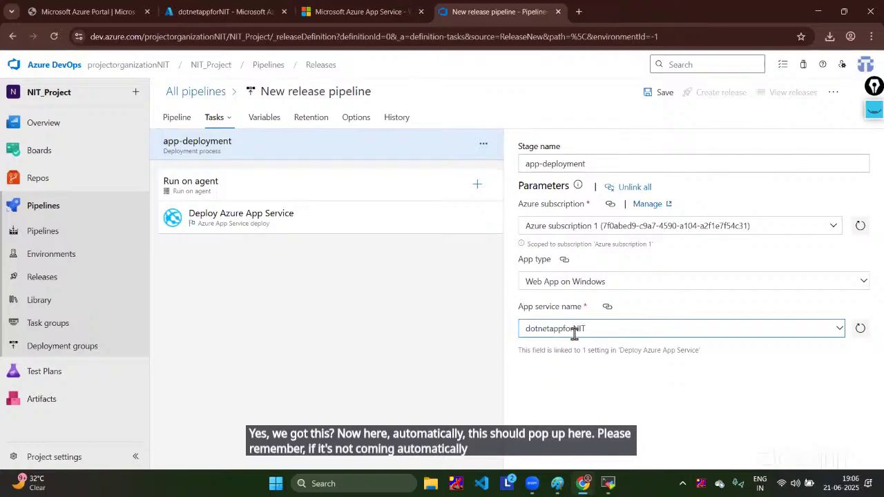
Step: Run the agent job on the nit-pool agent pool
{"action": "left_click", "coordinate": [320, 180]}
{"action": "scroll", "coordinate": [794, 297], "scroll_direction": "down", "scroll_amount": 1}
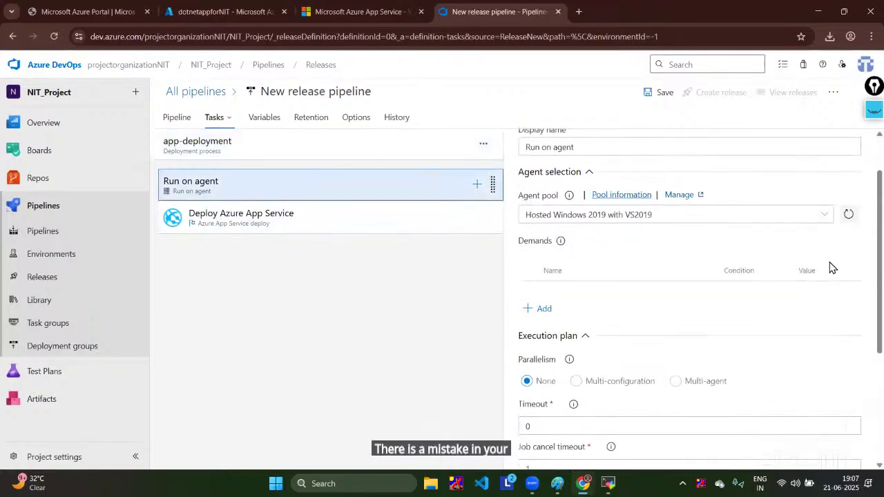
{"action": "left_click", "coordinate": [821, 212]}
{"action": "left_click", "coordinate": [562, 326]}
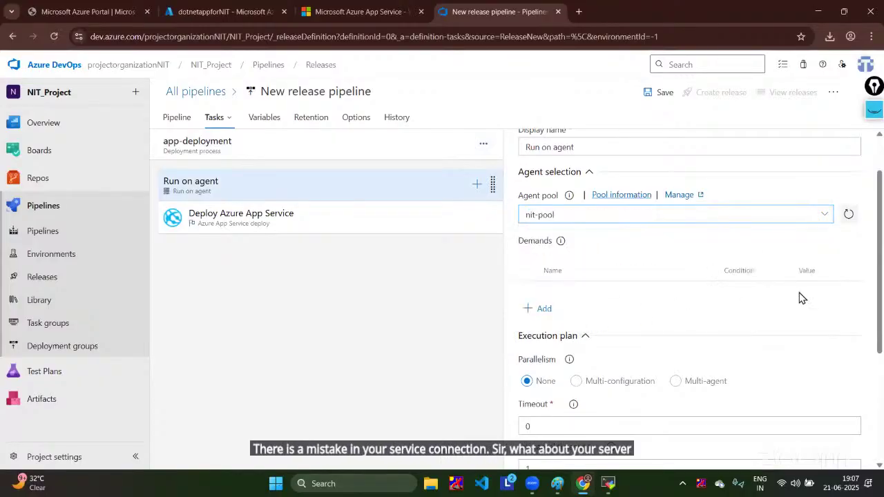
Step: Review the deploy task, agent job and stage settings, then save the release pipeline
{"action": "left_click", "coordinate": [348, 205]}
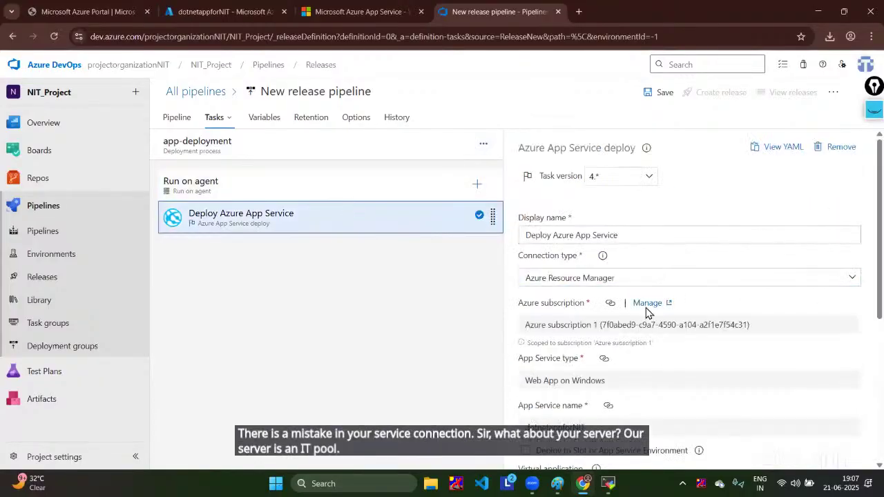
{"action": "scroll", "coordinate": [645, 310], "scroll_direction": "down", "scroll_amount": 3}
{"action": "scroll", "coordinate": [608, 251], "scroll_direction": "down", "scroll_amount": 2}
{"action": "scroll", "coordinate": [612, 253], "scroll_direction": "up", "scroll_amount": 5}
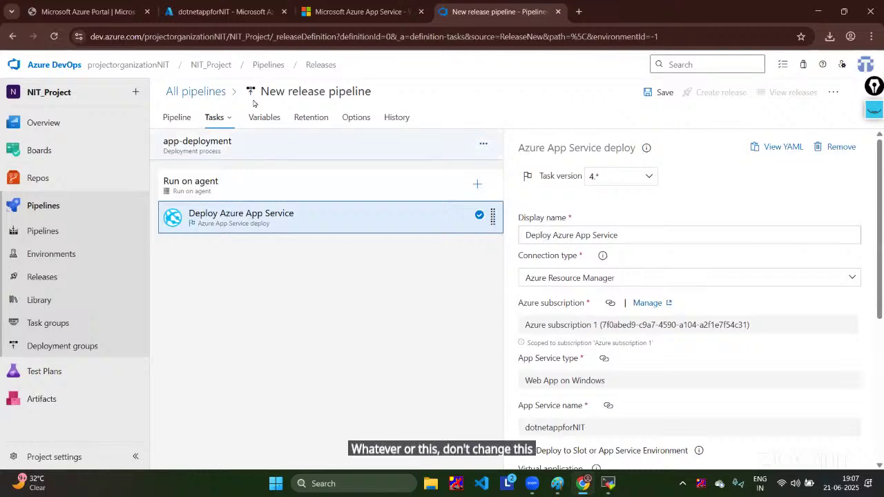
{"action": "left_click", "coordinate": [221, 181]}
{"action": "left_click", "coordinate": [237, 146]}
{"action": "left_click", "coordinate": [257, 210]}
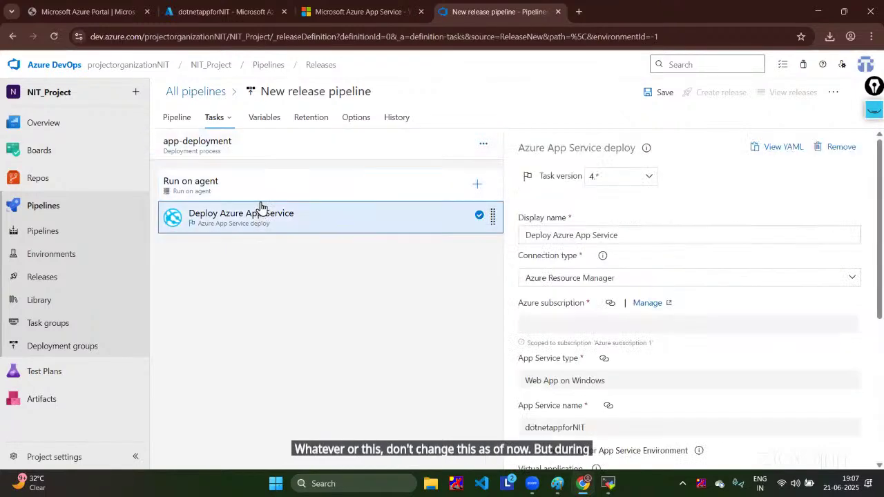
{"action": "left_click", "coordinate": [254, 181]}
{"action": "left_click", "coordinate": [253, 150]}
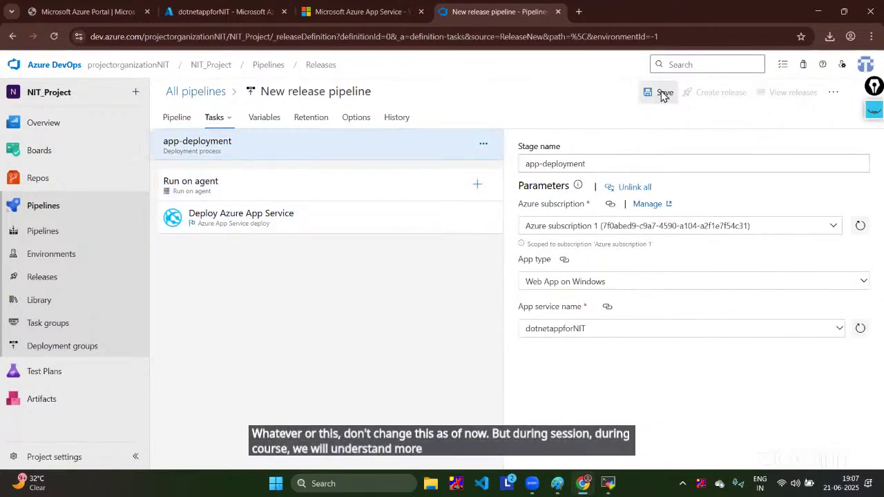
{"action": "left_click", "coordinate": [661, 92]}
{"action": "left_click", "coordinate": [485, 337]}
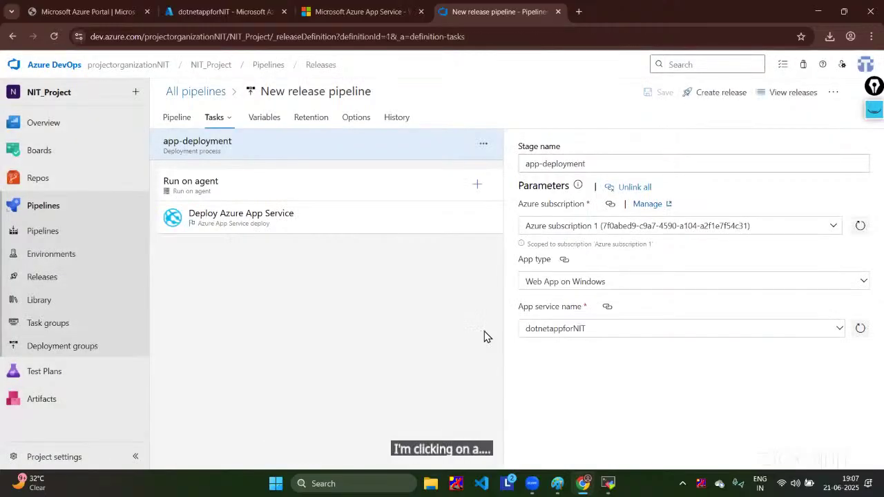
Step: Create Release-1 from the latest build, open its app-deployment logs, then check the server terminal
{"action": "left_click", "coordinate": [721, 92]}
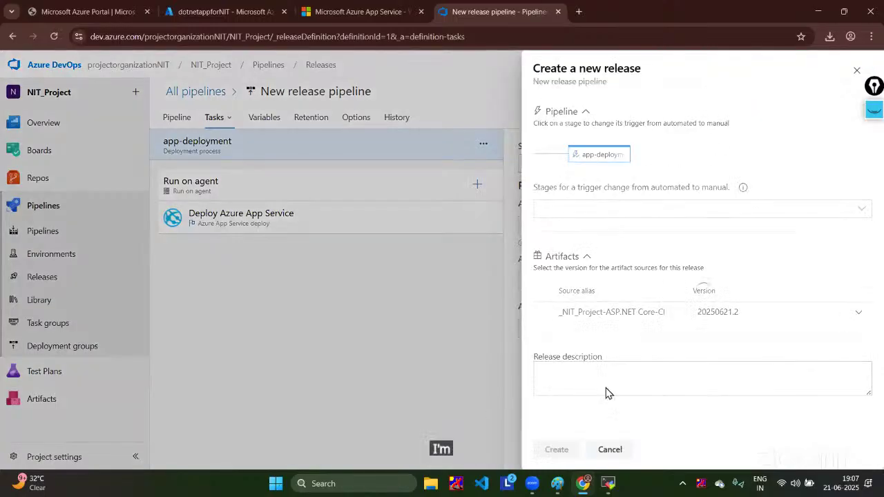
{"action": "left_click", "coordinate": [559, 449]}
{"action": "left_click", "coordinate": [218, 126]}
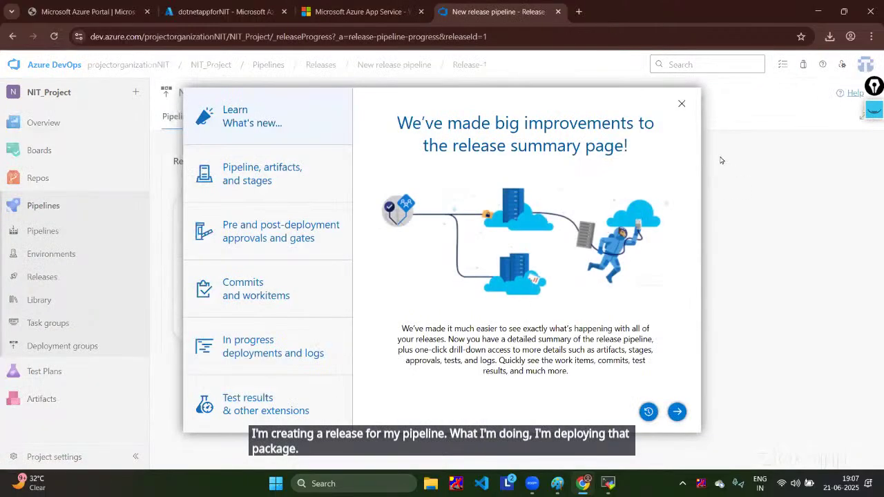
{"action": "left_click", "coordinate": [681, 104]}
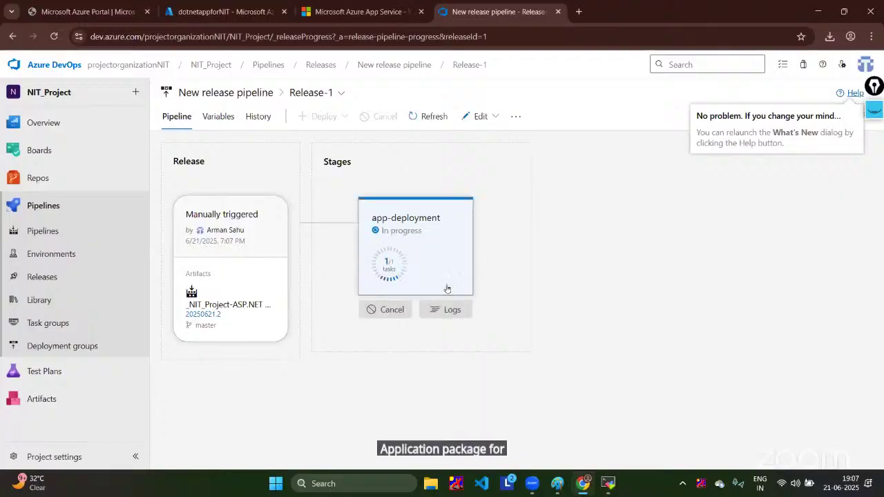
{"action": "left_click", "coordinate": [446, 310]}
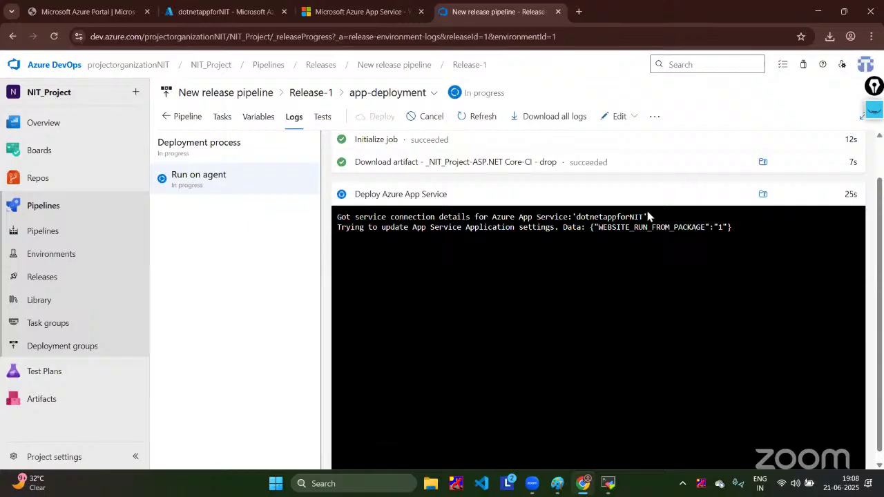
{"action": "left_click", "coordinate": [607, 483]}
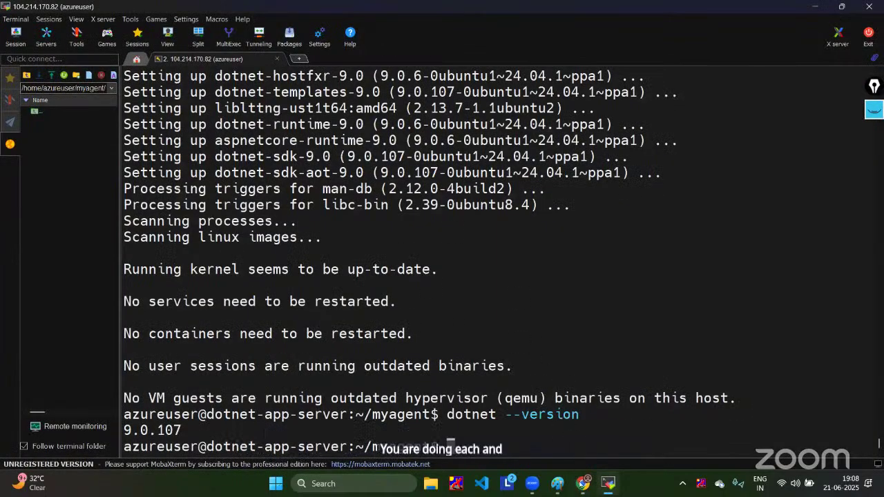
{"action": "left_click", "coordinate": [604, 355]}
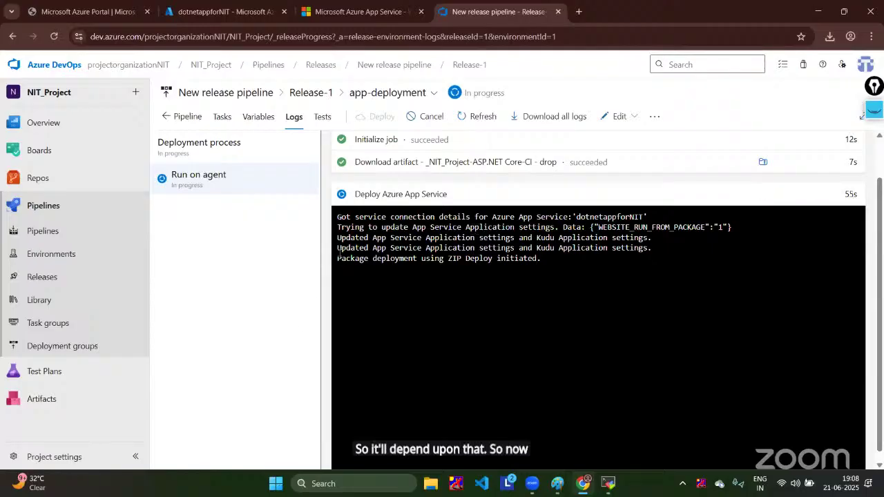
Step: Highlight the ZIP Deploy and configuration-updated lines in the Deploy Azure App Service log
{"action": "left_click_drag", "start_coordinate": [339, 256], "coordinate": [546, 257]}
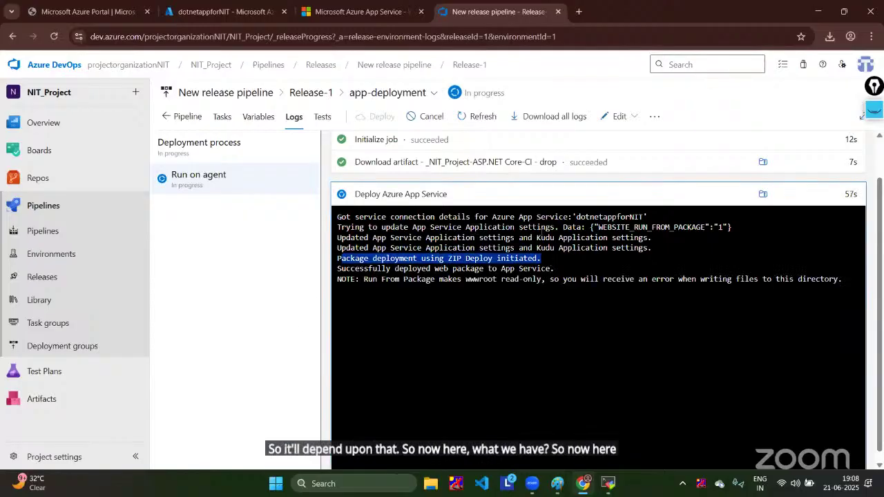
{"action": "left_click_drag", "start_coordinate": [834, 314], "coordinate": [359, 185]}
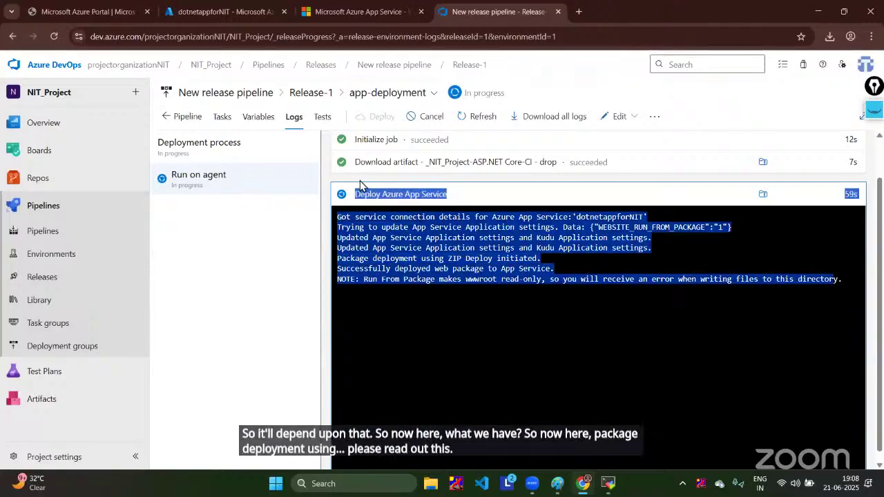
{"action": "left_click", "coordinate": [690, 336]}
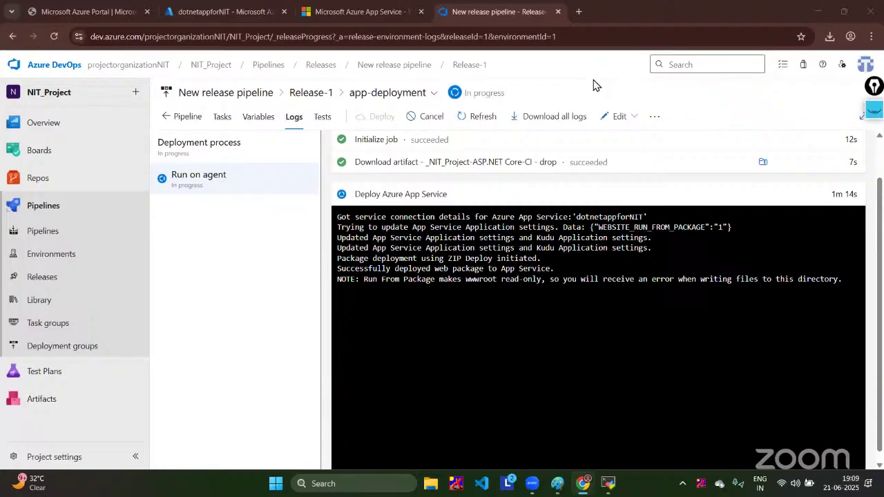
{"action": "left_click", "coordinate": [502, 308]}
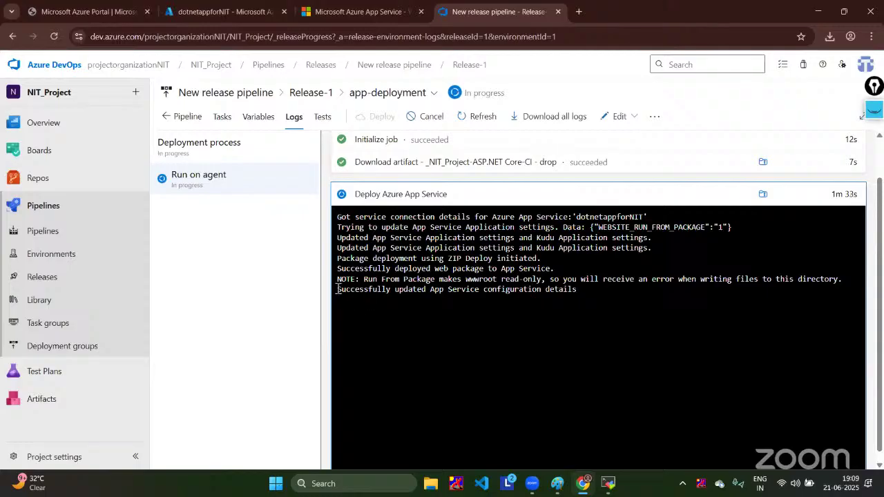
{"action": "left_click_drag", "start_coordinate": [342, 286], "coordinate": [658, 285]}
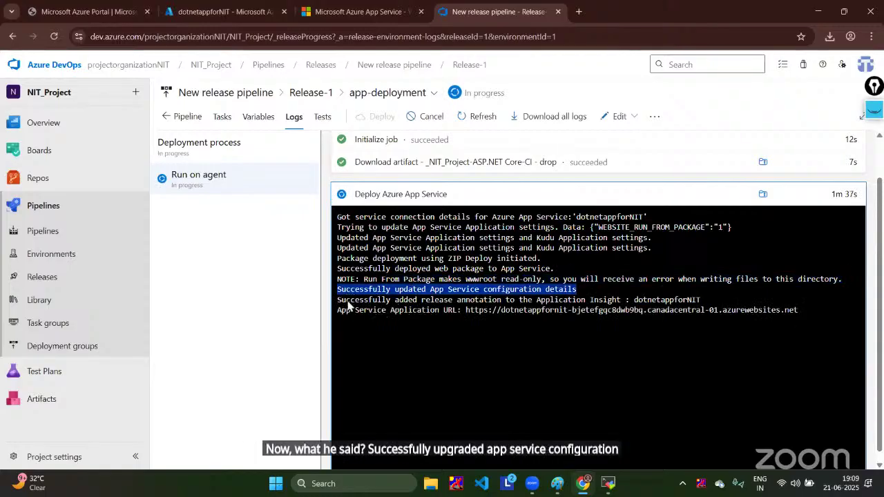
{"action": "left_click_drag", "start_coordinate": [365, 297], "coordinate": [562, 247]}
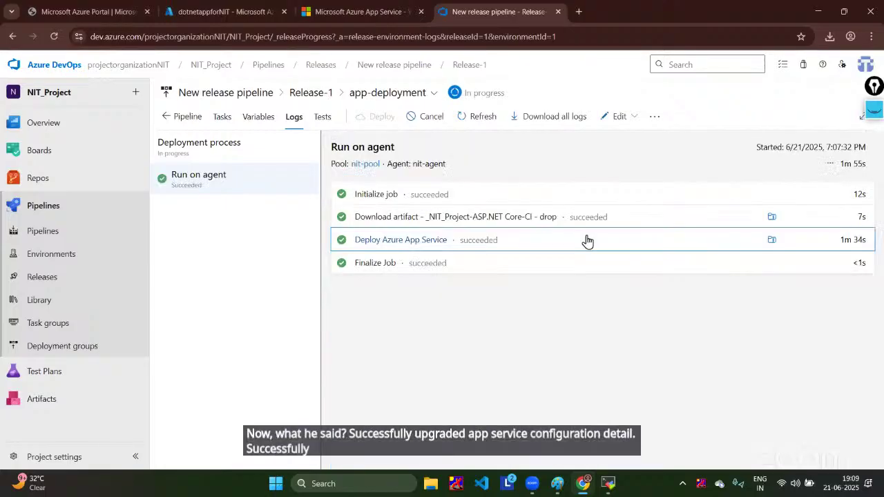
Step: Explore buying an App Service domain for dotnetappforNIT, searching 'dotn' at $11.99 USD
{"action": "left_click", "coordinate": [207, 9]}
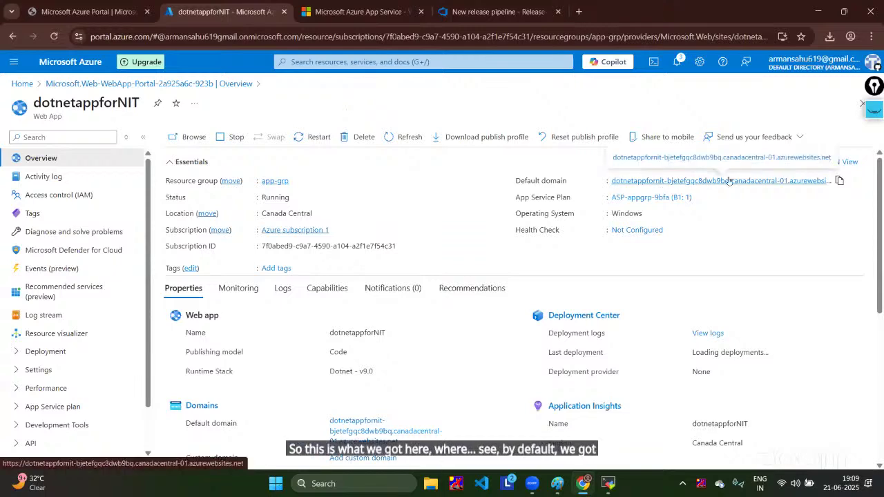
{"action": "scroll", "coordinate": [321, 330], "scroll_direction": "down", "scroll_amount": 3}
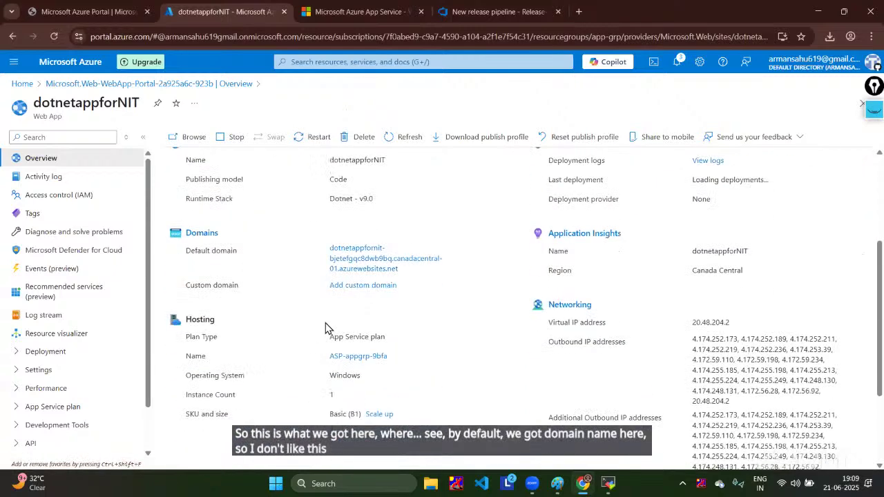
{"action": "left_click", "coordinate": [363, 285]}
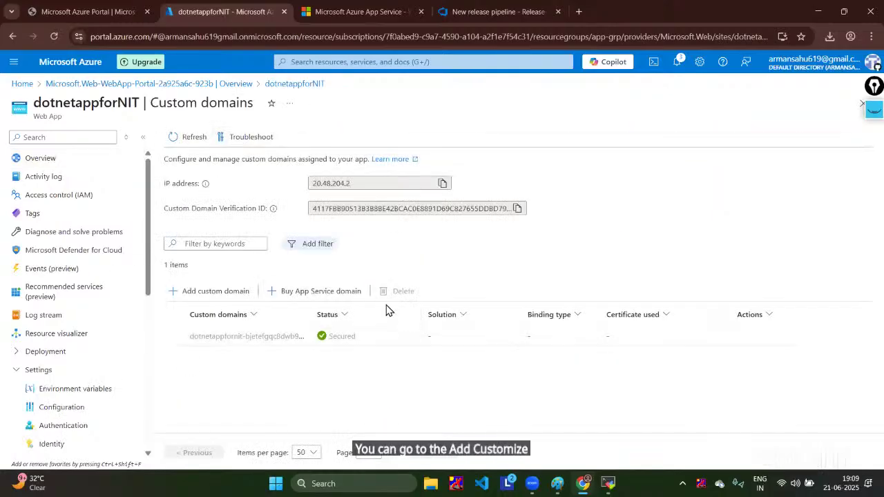
{"action": "left_click", "coordinate": [277, 289]}
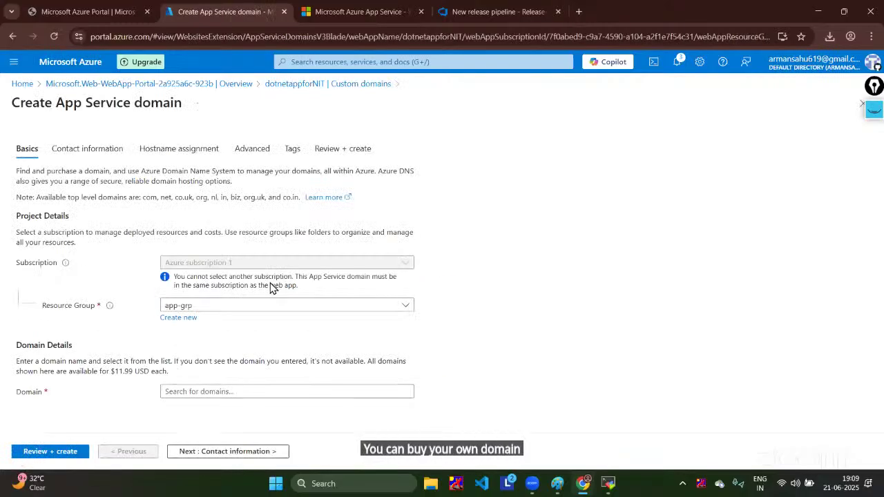
{"action": "left_click_drag", "start_coordinate": [108, 371], "coordinate": [152, 364]}
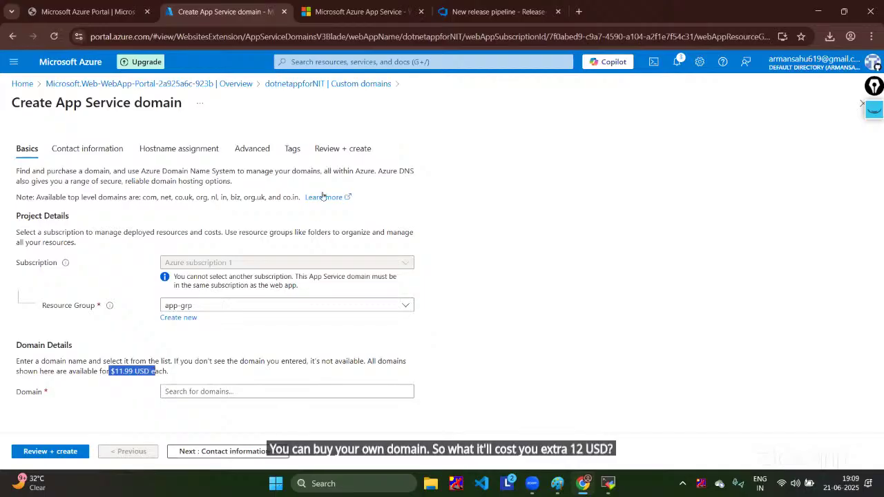
{"action": "left_click", "coordinate": [248, 391]}
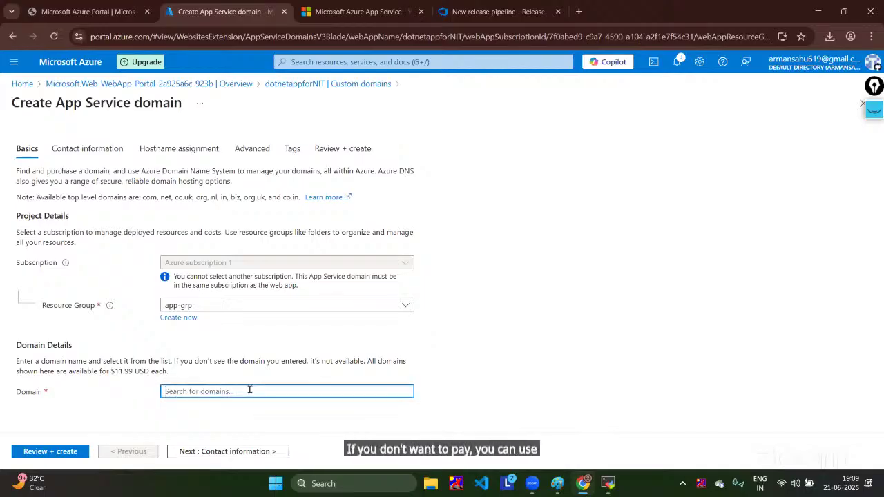
{"action": "type", "text": "dotnet"}
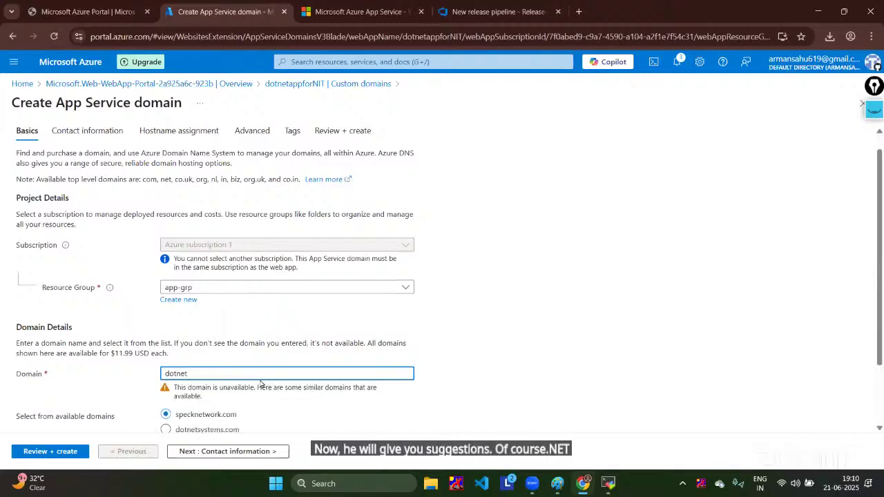
{"action": "scroll", "coordinate": [261, 384], "scroll_direction": "down", "scroll_amount": 1}
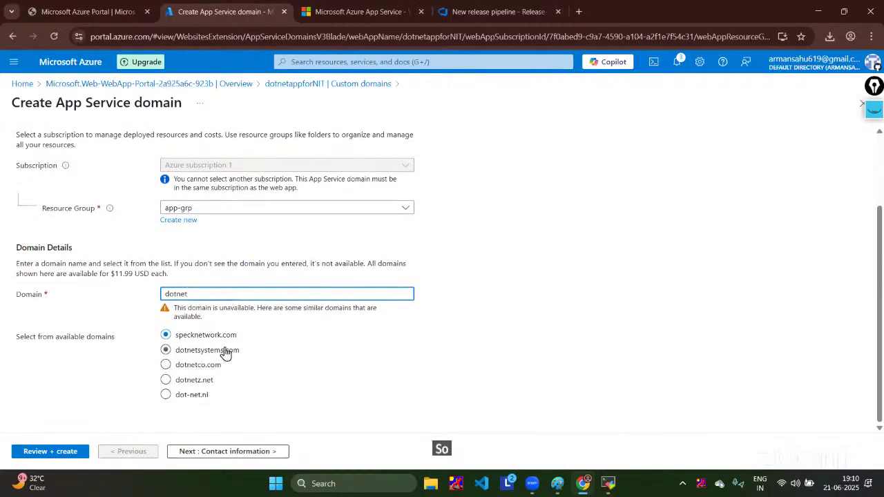
{"action": "scroll", "coordinate": [225, 353], "scroll_direction": "up", "scroll_amount": 2}
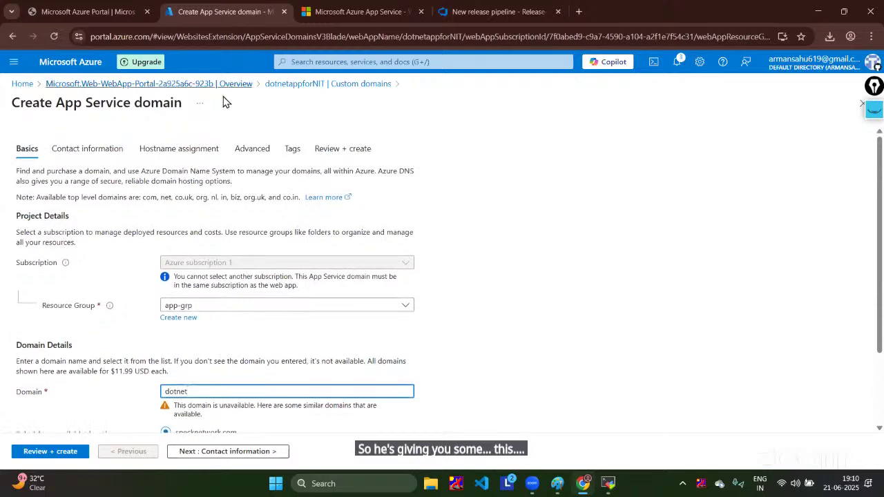
Step: Discard the domain purchase and open the app's default domain in a new tab
{"action": "left_click", "coordinate": [177, 85]}
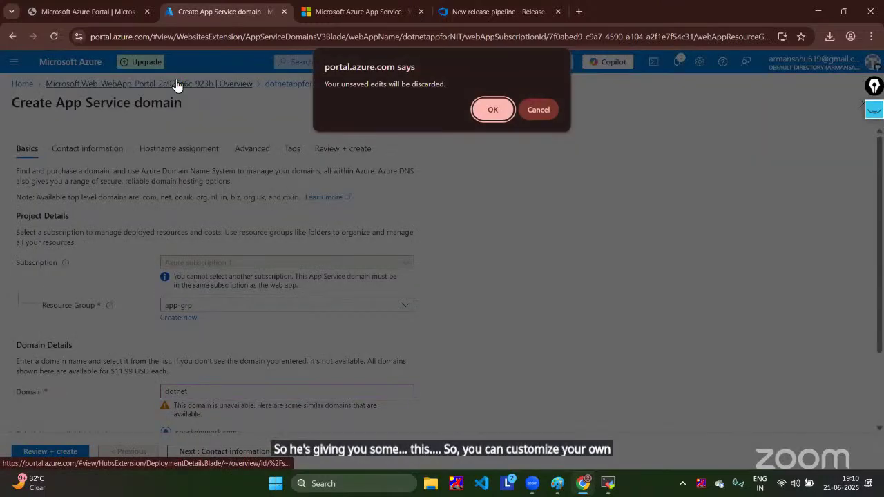
{"action": "key", "text": "Return"}
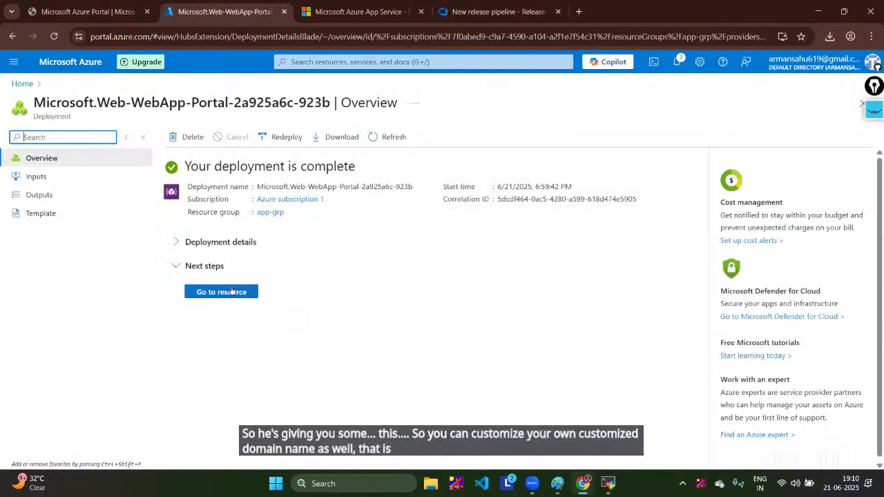
{"action": "left_click", "coordinate": [230, 291]}
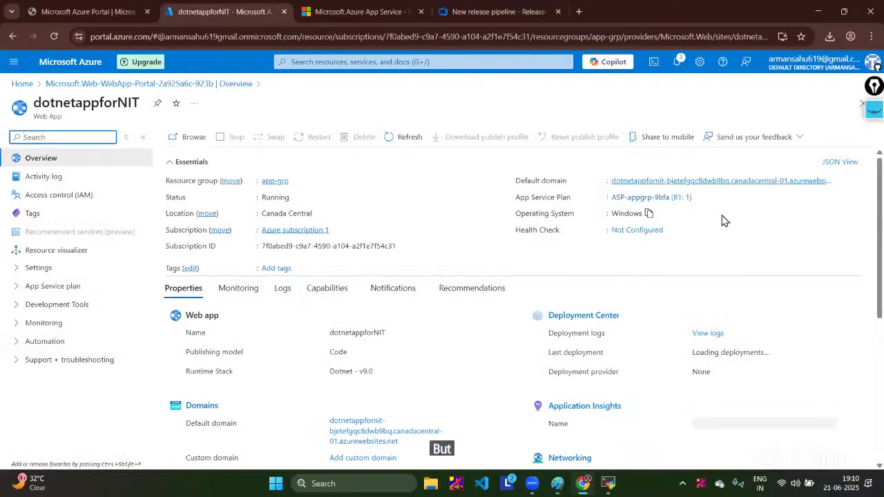
{"action": "left_click", "coordinate": [702, 181]}
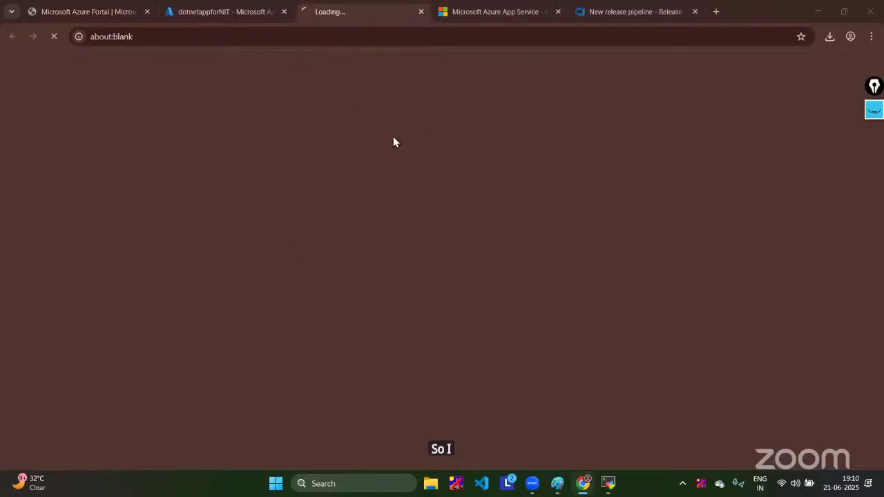
Step: Reload the deployed demoapp site, close its duplicate tab, and inspect the 'bye' heading text
{"action": "left_click", "coordinate": [464, 7]}
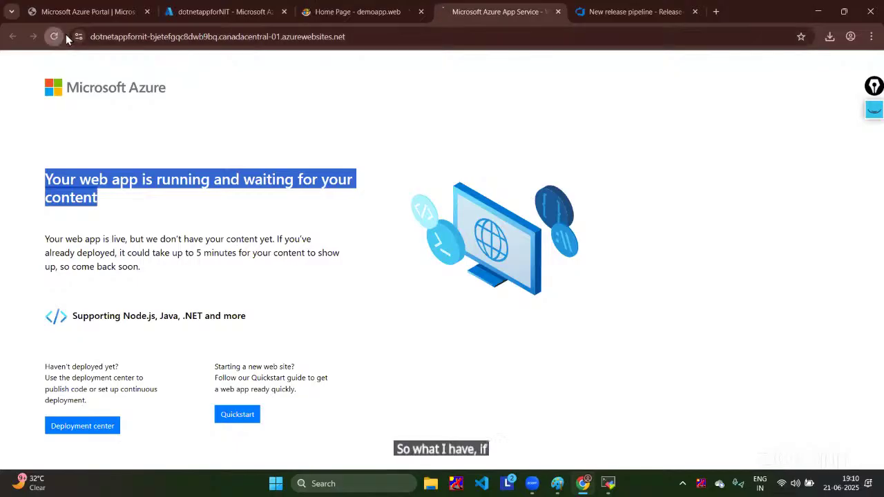
{"action": "left_click", "coordinate": [55, 35]}
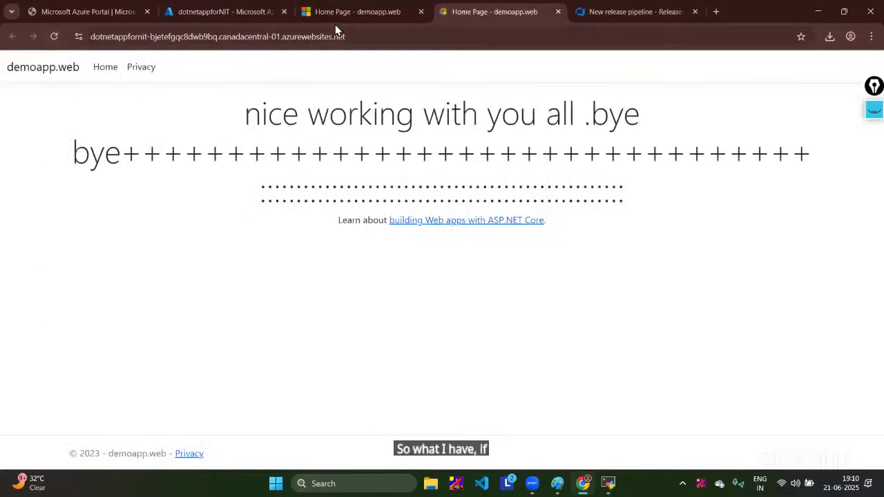
{"action": "left_click", "coordinate": [422, 12]}
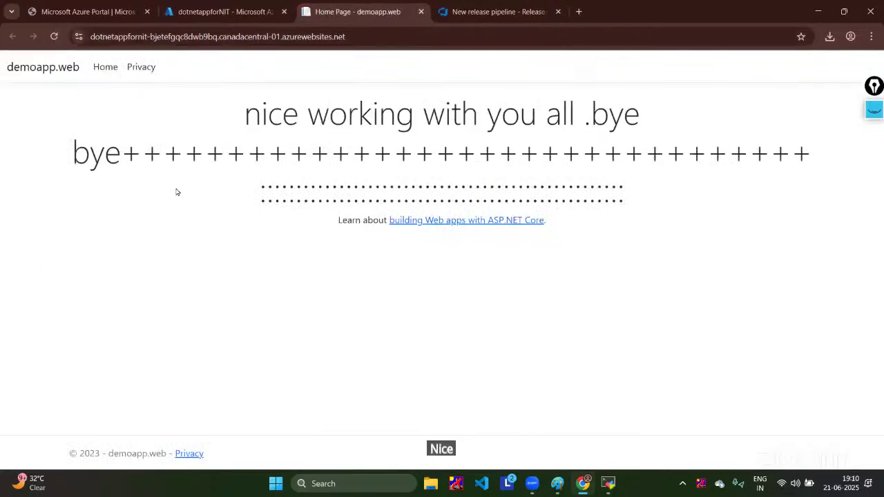
{"action": "triple_click", "coordinate": [74, 150]}
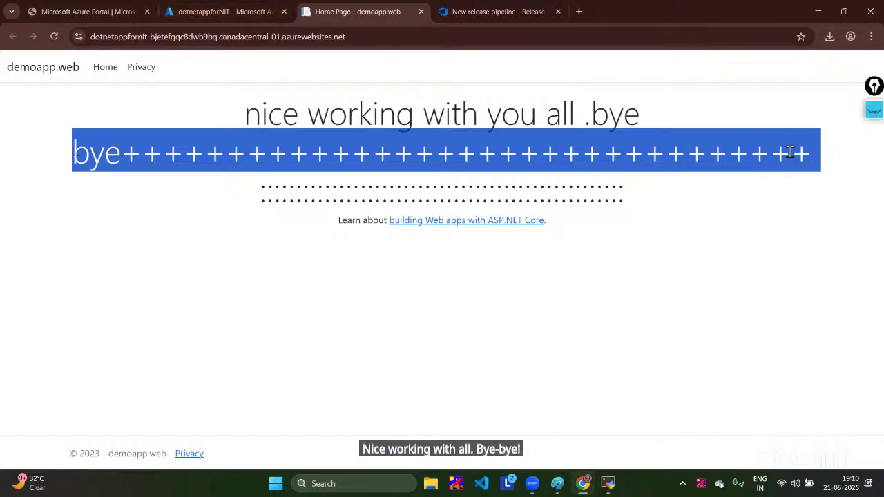
{"action": "left_click_drag", "start_coordinate": [630, 299], "coordinate": [308, 114]}
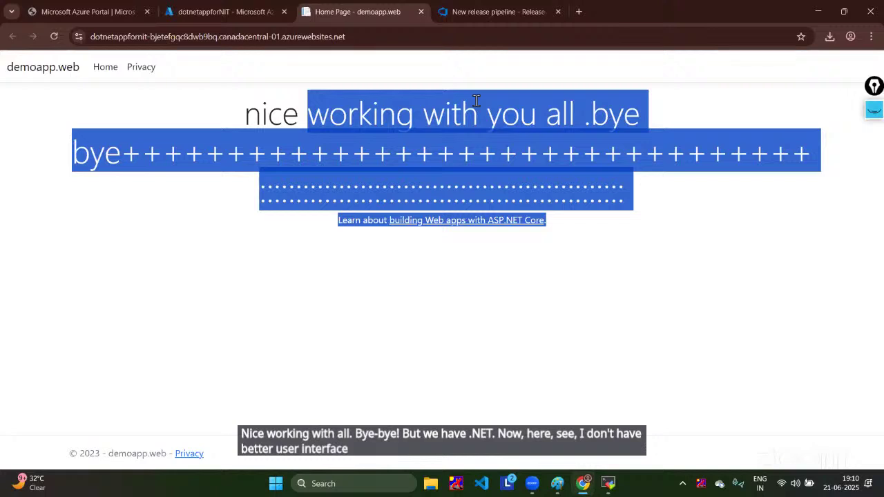
{"action": "left_click", "coordinate": [475, 101]}
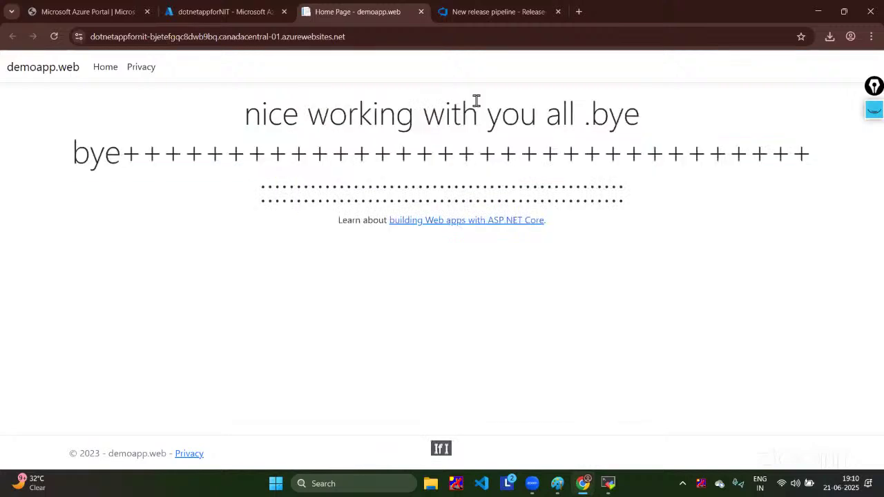
{"action": "key", "text": "F5"}
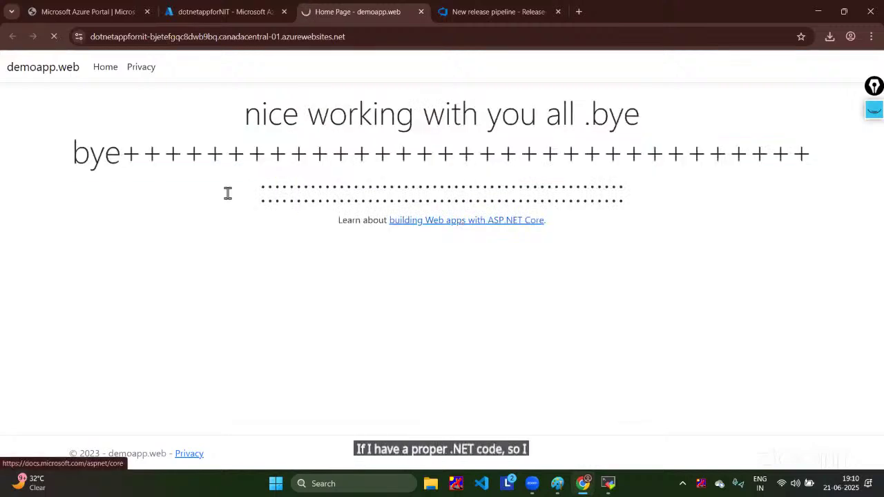
Step: Skim the ASP.NET Core documentation, then return to the dotnetappforNIT portal overview
{"action": "left_click", "coordinate": [466, 220]}
{"action": "scroll", "coordinate": [393, 303], "scroll_direction": "down", "scroll_amount": 10}
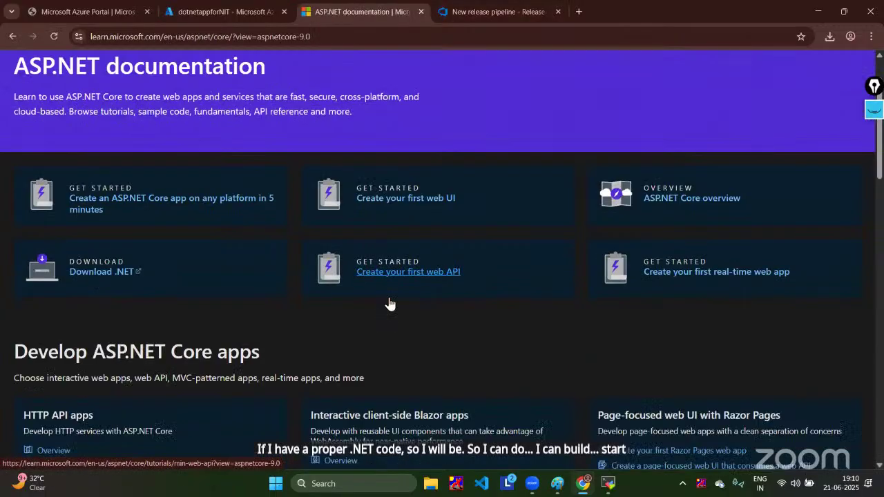
{"action": "scroll", "coordinate": [390, 303], "scroll_direction": "down", "scroll_amount": 15}
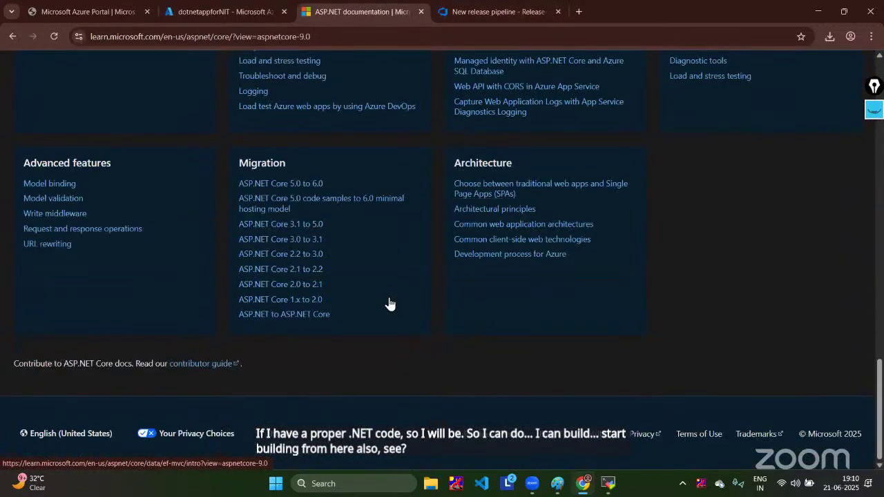
{"action": "scroll", "coordinate": [390, 304], "scroll_direction": "up", "scroll_amount": 20}
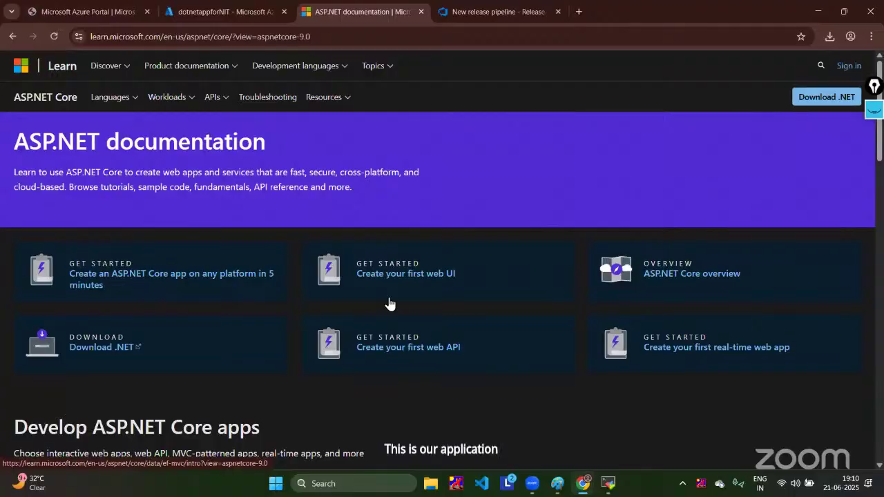
{"action": "left_click", "coordinate": [241, 14]}
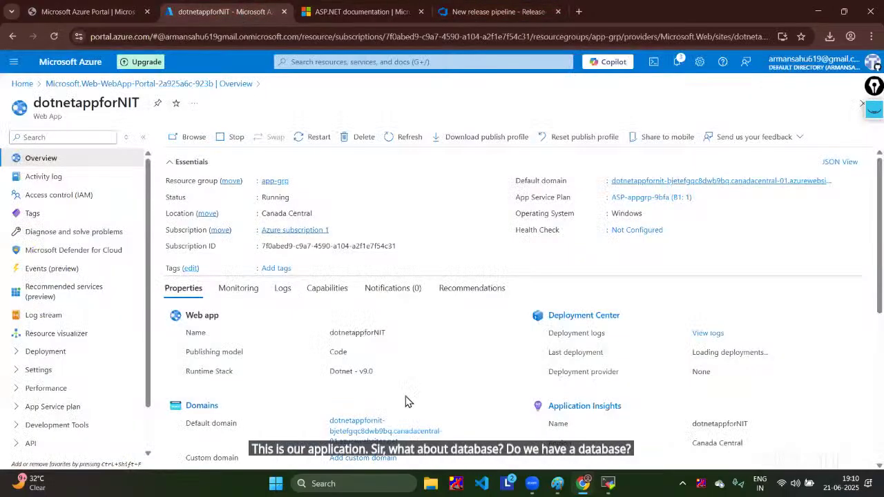
{"action": "scroll", "coordinate": [507, 306], "scroll_direction": "down", "scroll_amount": 2}
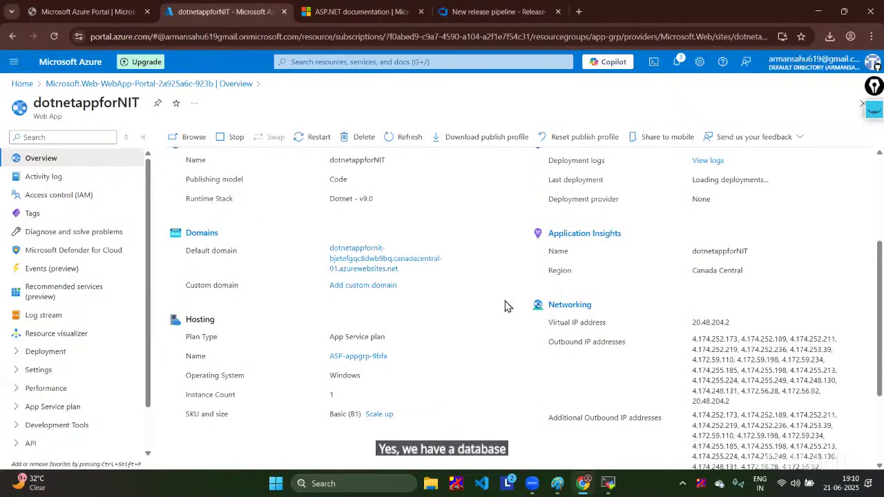
{"action": "scroll", "coordinate": [507, 306], "scroll_direction": "up", "scroll_amount": 2}
Step: View the dotnetappfornit-database SQL database's connection options, then switch back to the release logs
{"action": "left_click", "coordinate": [420, 61]}
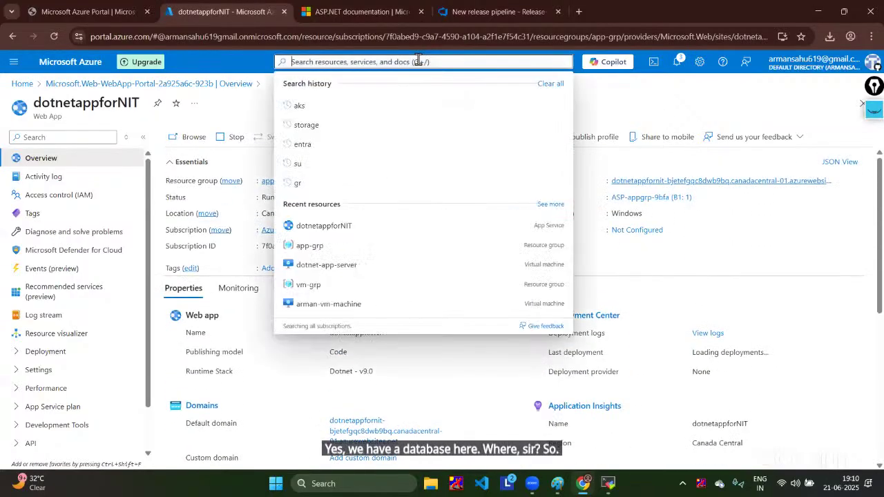
{"action": "left_click", "coordinate": [412, 250]}
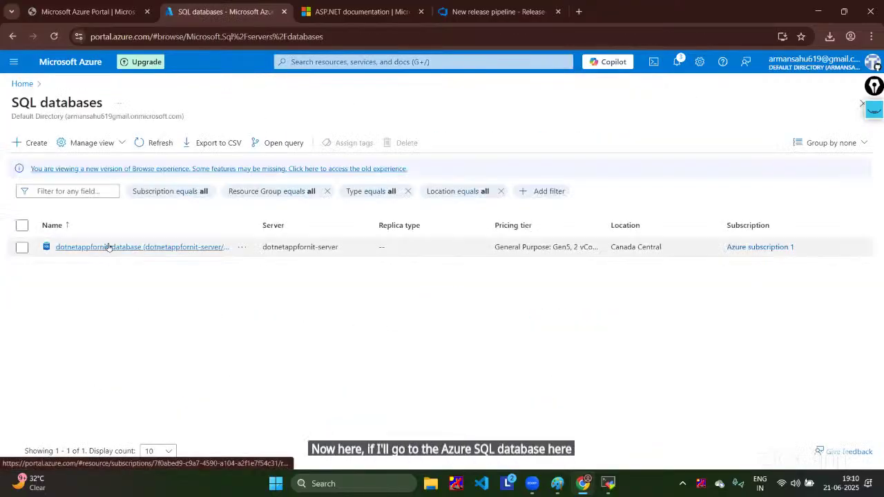
{"action": "left_click", "coordinate": [158, 247]}
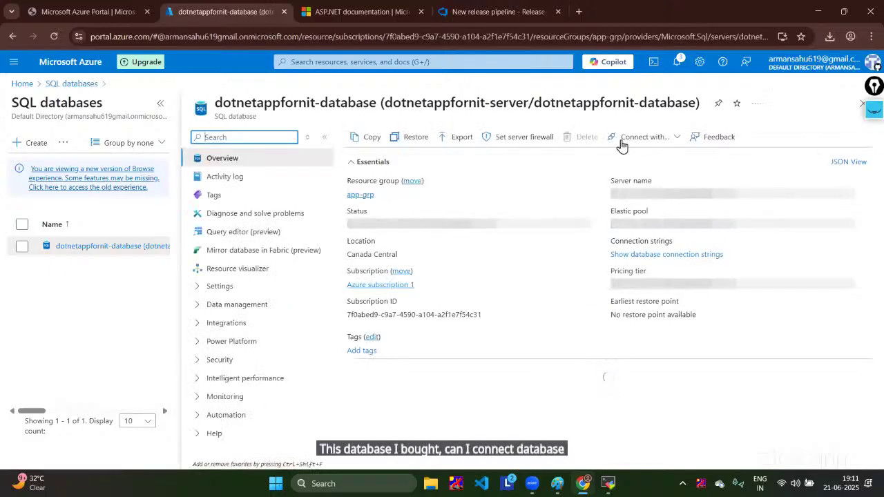
{"action": "left_click", "coordinate": [679, 137]}
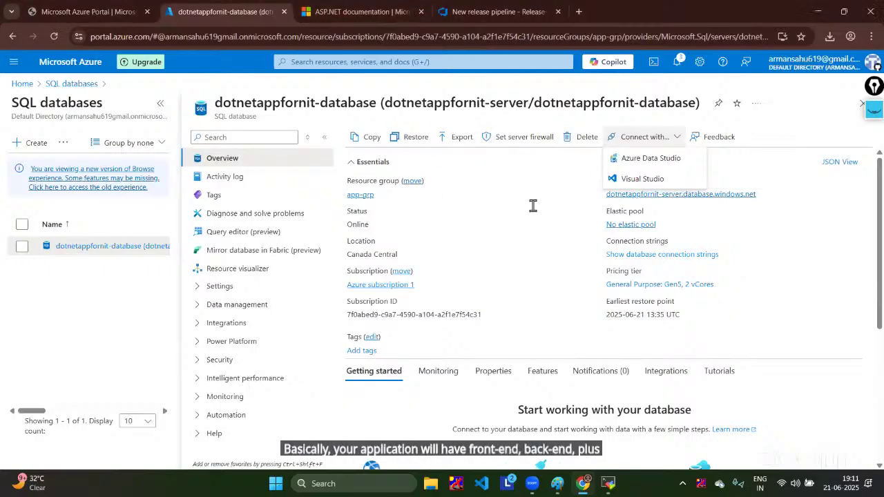
{"action": "key", "text": "ctrl+4"}
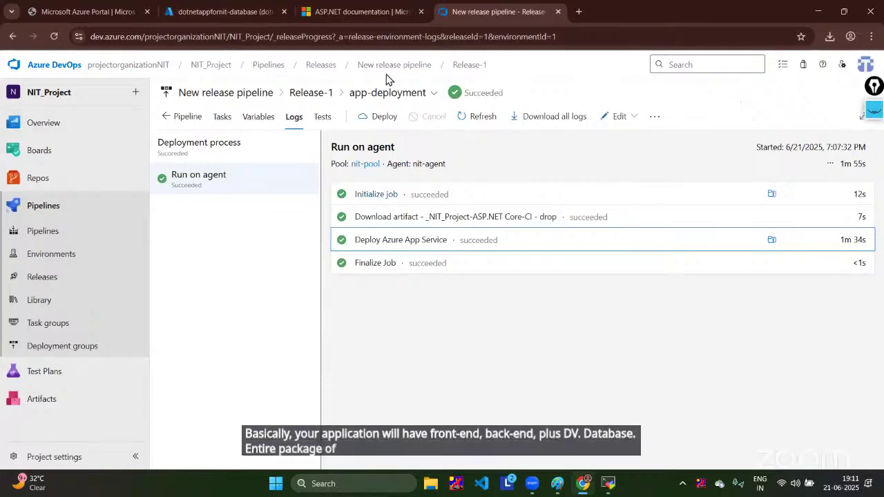
Step: Check the other browser tabs and the demoapp repo folder, then open the NIT_Project-ASP.NET Core-CI pipeline
{"action": "left_click", "coordinate": [206, 10]}
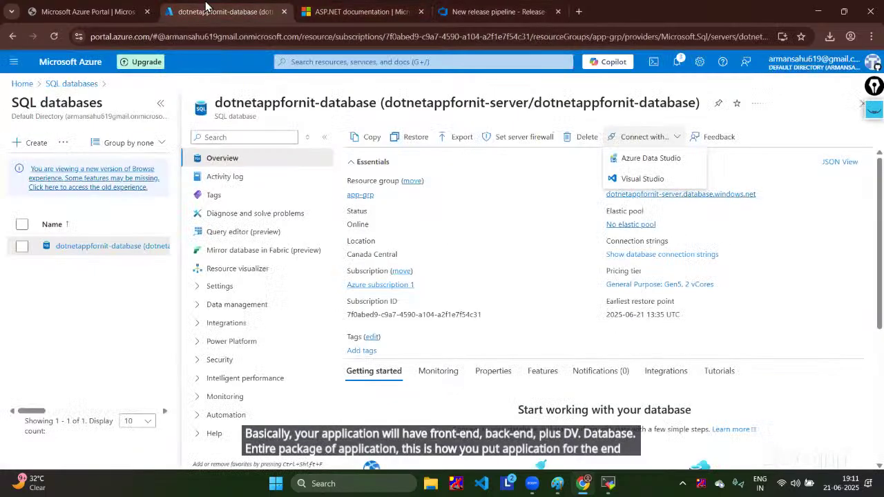
{"action": "left_click", "coordinate": [359, 11]}
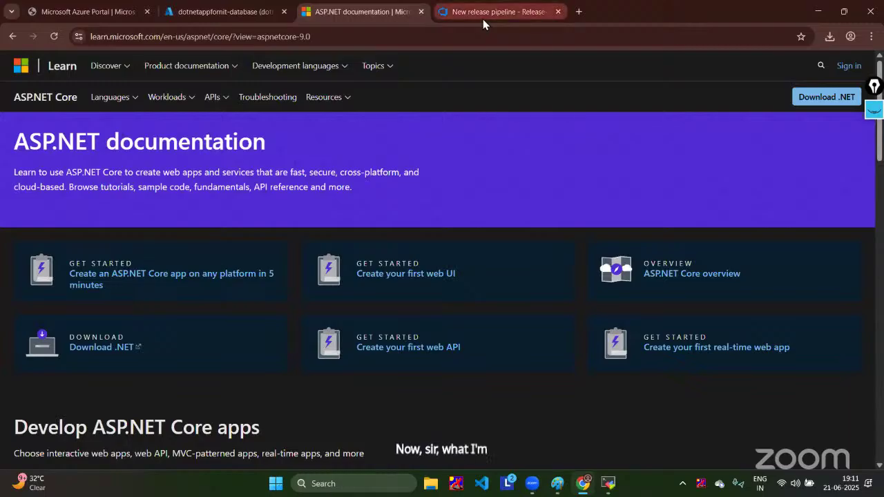
{"action": "left_click", "coordinate": [483, 11]}
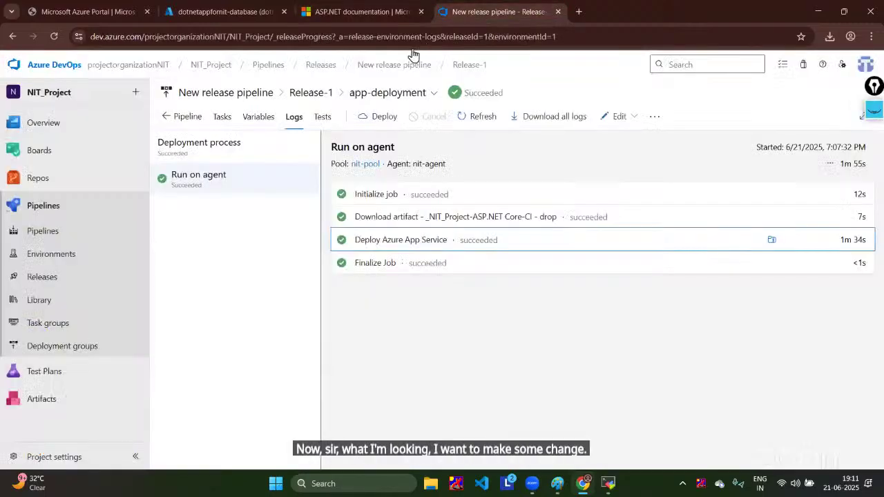
{"action": "left_click", "coordinate": [47, 183]}
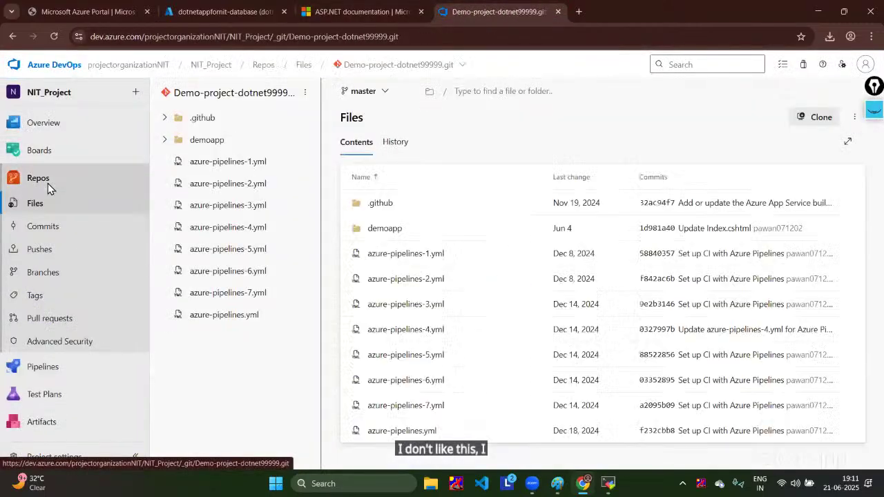
{"action": "left_click", "coordinate": [205, 145]}
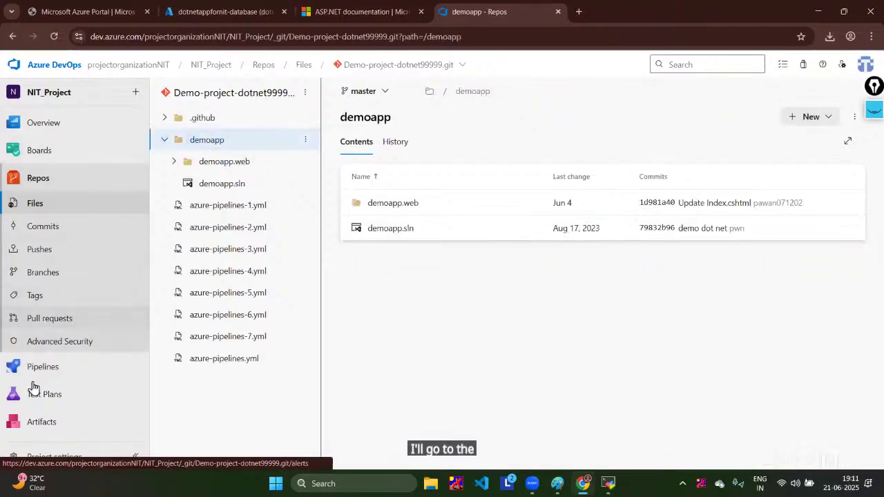
{"action": "left_click", "coordinate": [17, 368]}
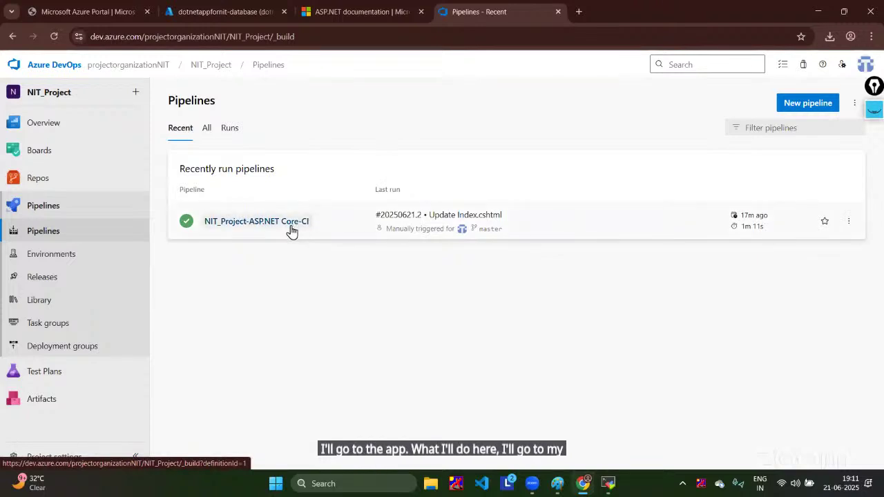
{"action": "left_click", "coordinate": [290, 228]}
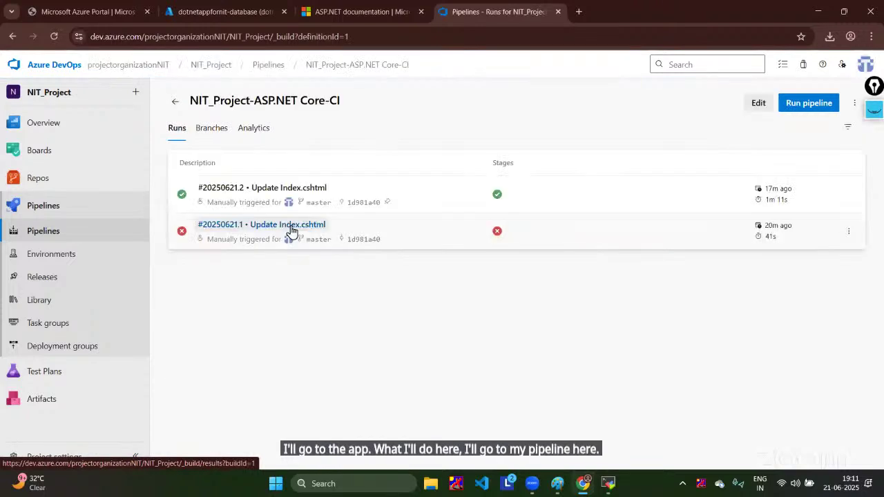
Step: Enable continuous integration in the pipeline's Triggers and save it without queuing a build
{"action": "left_click", "coordinate": [760, 102]}
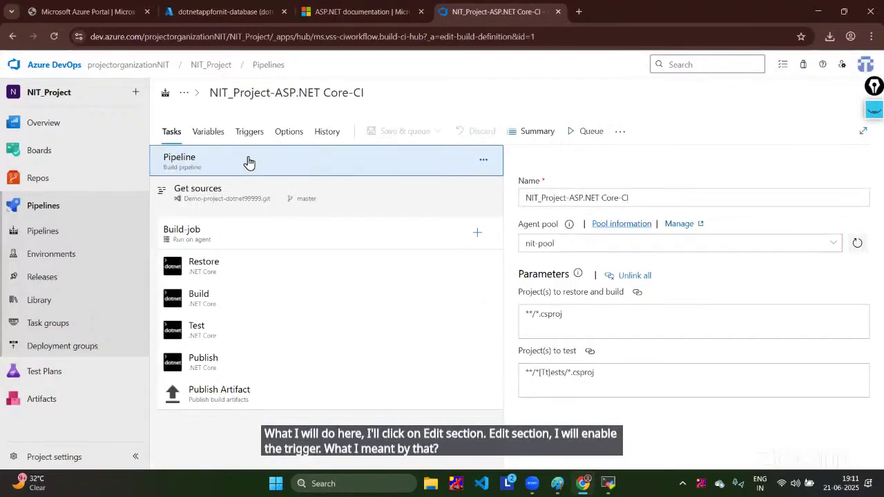
{"action": "left_click", "coordinate": [253, 133]}
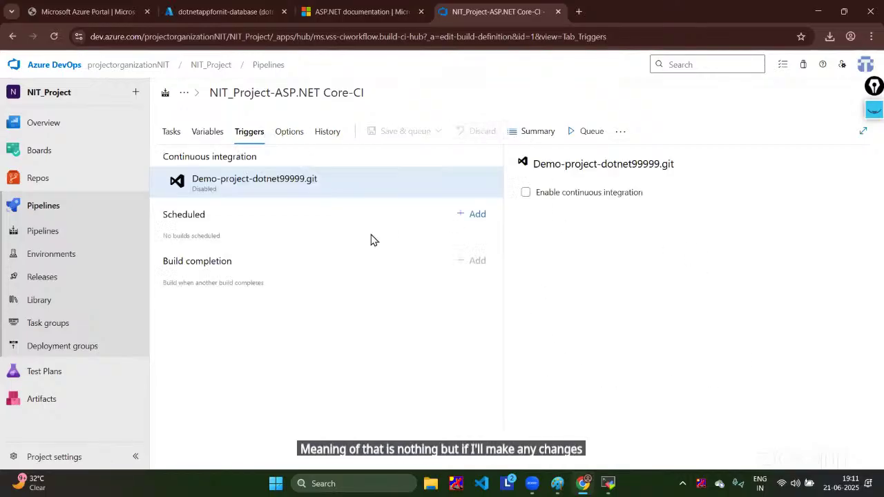
{"action": "left_click", "coordinate": [525, 193]}
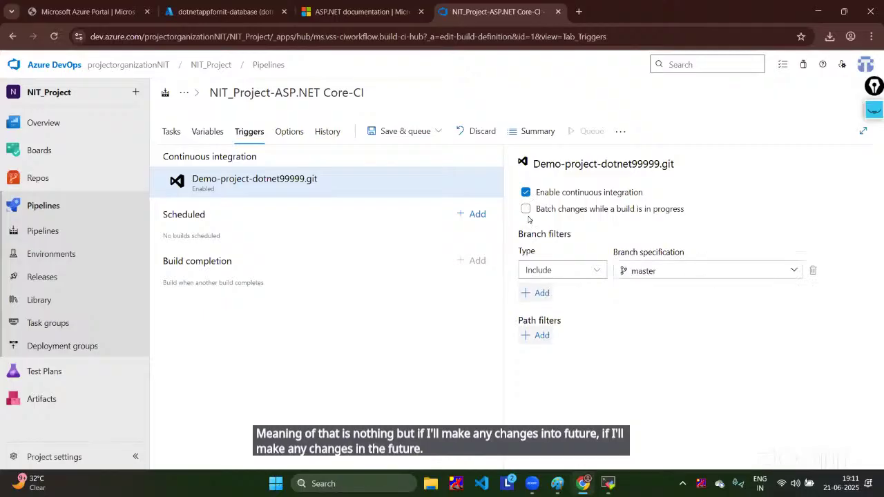
{"action": "left_click", "coordinate": [437, 131]}
{"action": "left_click", "coordinate": [407, 173]}
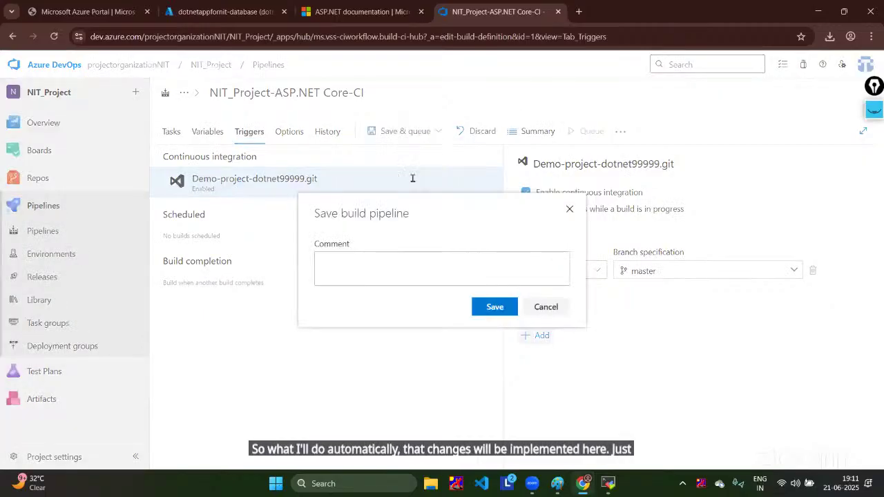
{"action": "left_click", "coordinate": [493, 306]}
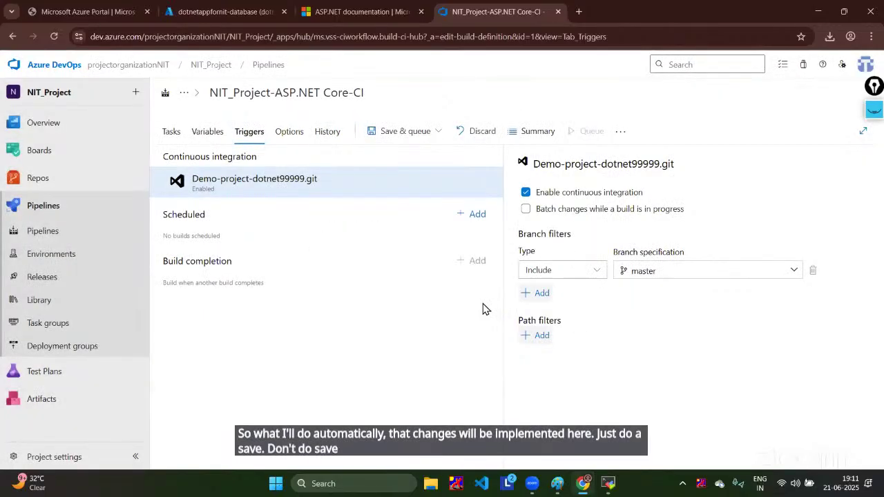
{"action": "left_click", "coordinate": [45, 279]}
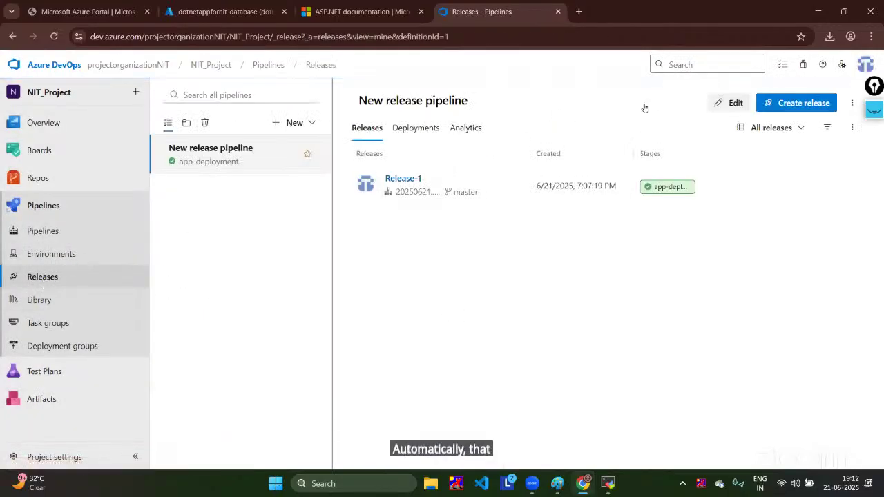
Step: Set the artifact's continuous deployment trigger on New release pipeline to Enabled and save the pipeline
{"action": "left_click", "coordinate": [731, 103]}
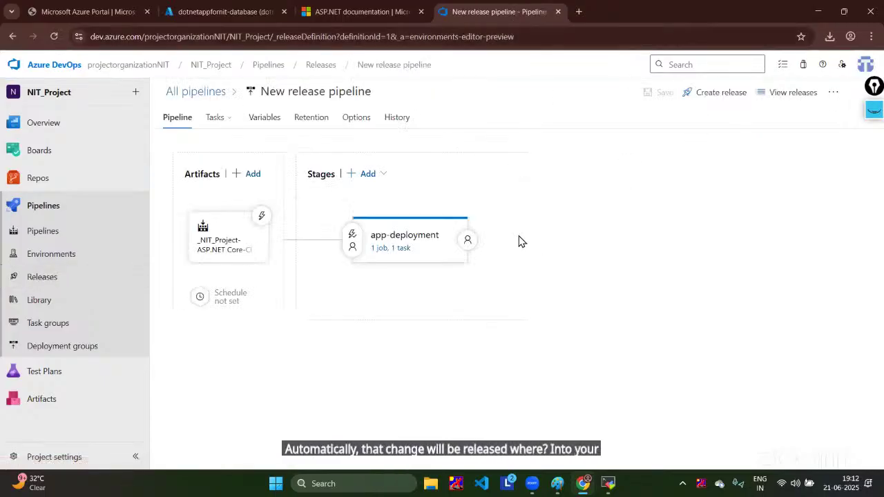
{"action": "left_click", "coordinate": [262, 216]}
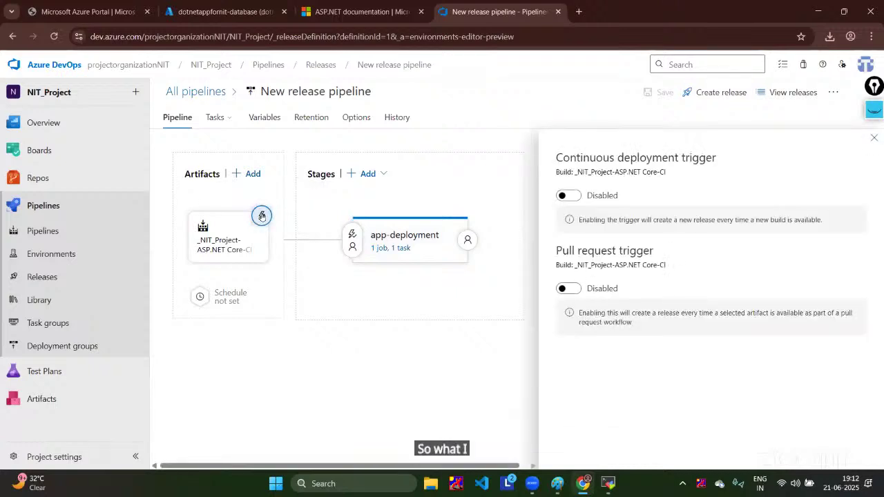
{"action": "left_click", "coordinate": [562, 197]}
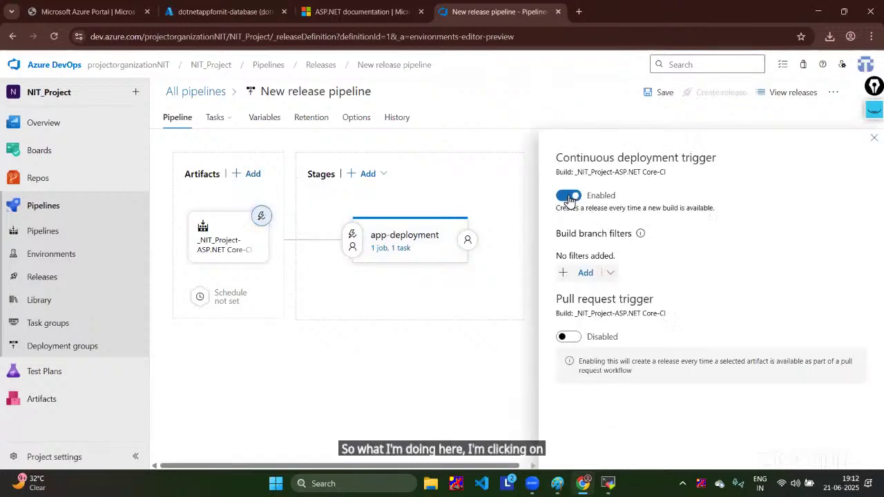
{"action": "left_click", "coordinate": [660, 93]}
{"action": "left_click", "coordinate": [506, 311]}
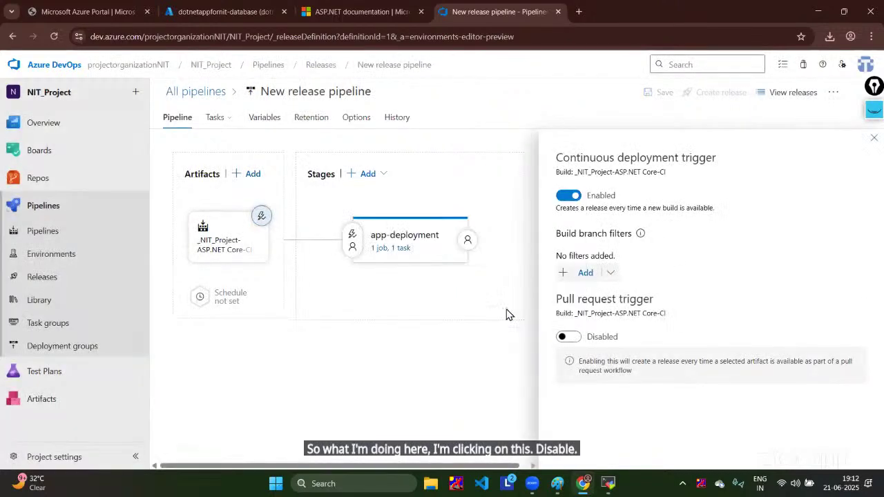
{"action": "left_click", "coordinate": [874, 139]}
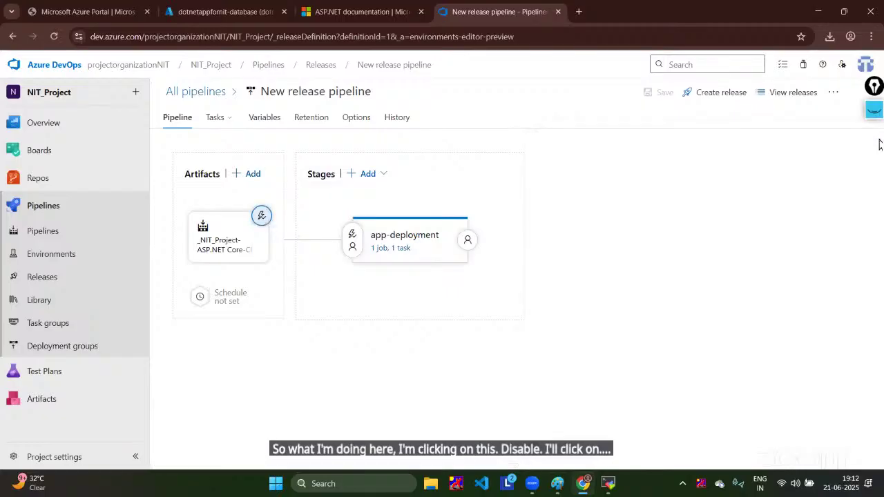
{"action": "left_click", "coordinate": [42, 200]}
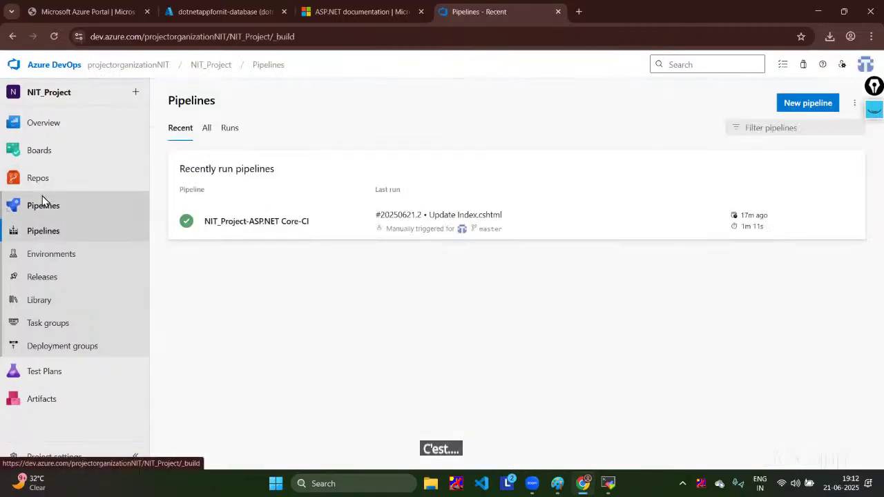
Step: Open demoapp/demoapp.web/Views/Home/Index.cshtml in the repository files
{"action": "left_click", "coordinate": [50, 184]}
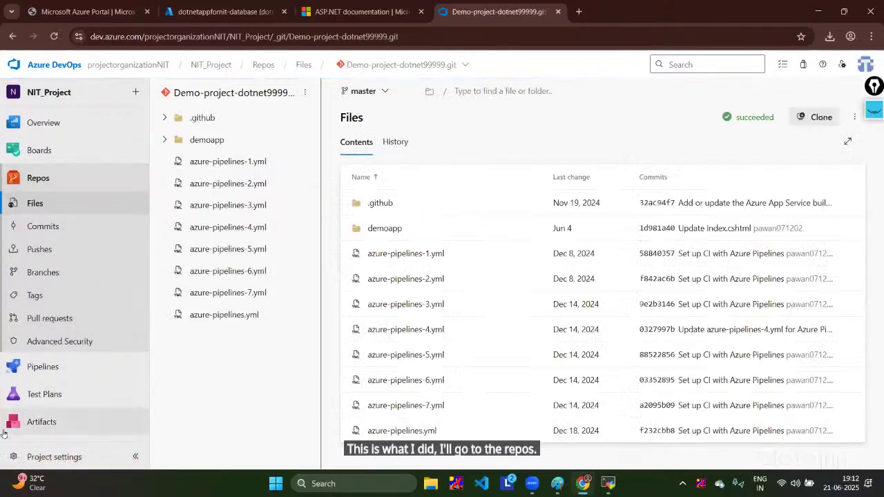
{"action": "left_click", "coordinate": [393, 229]}
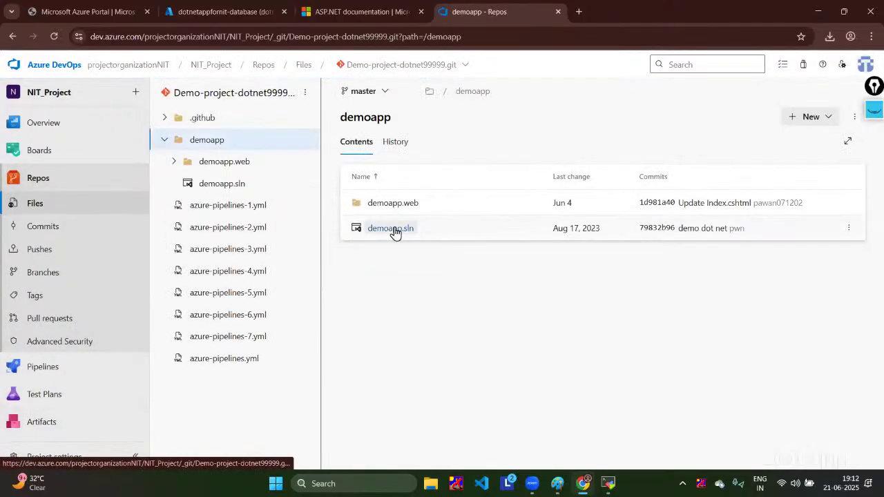
{"action": "left_click", "coordinate": [399, 203]}
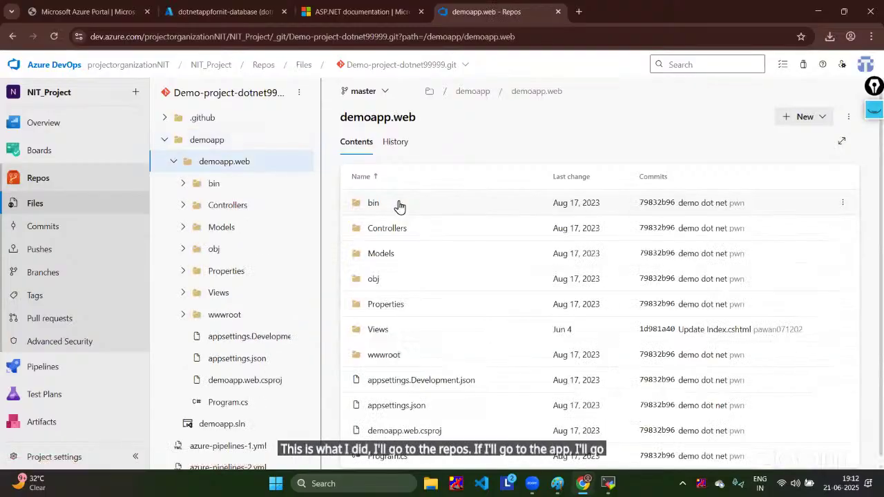
{"action": "left_click", "coordinate": [390, 337]}
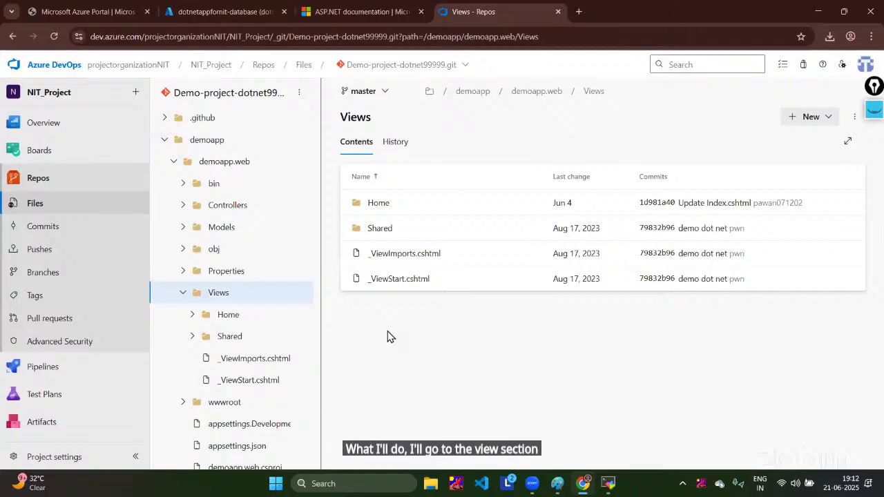
{"action": "left_click", "coordinate": [372, 203]}
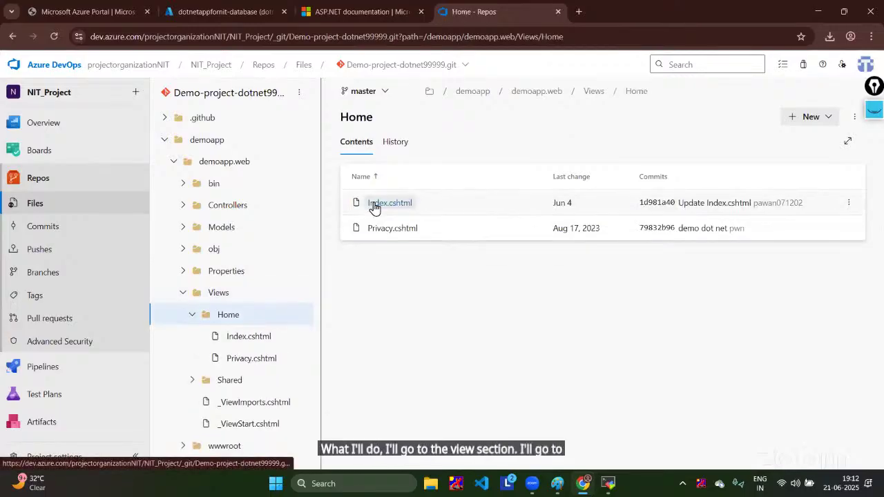
{"action": "left_click", "coordinate": [374, 206]}
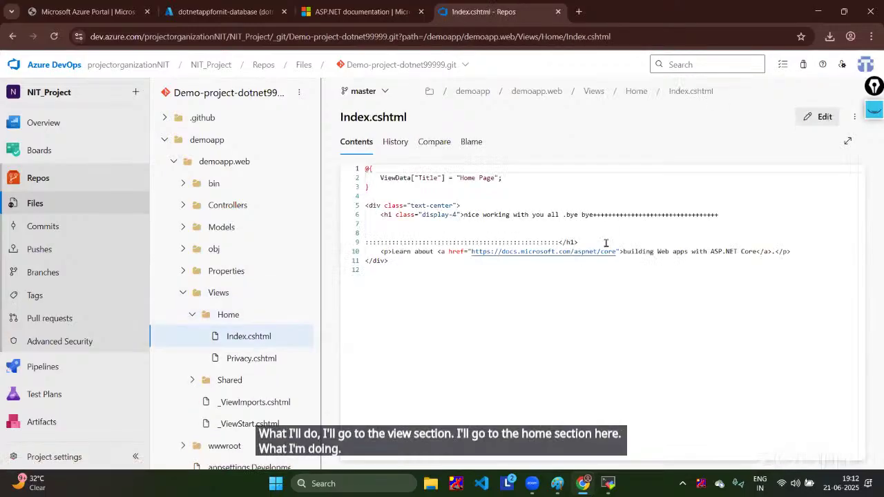
Step: Replace 'bye bye' on line 6 with 'take care yourself' and commit the change to master
{"action": "left_click_drag", "start_coordinate": [565, 214], "coordinate": [597, 216]}
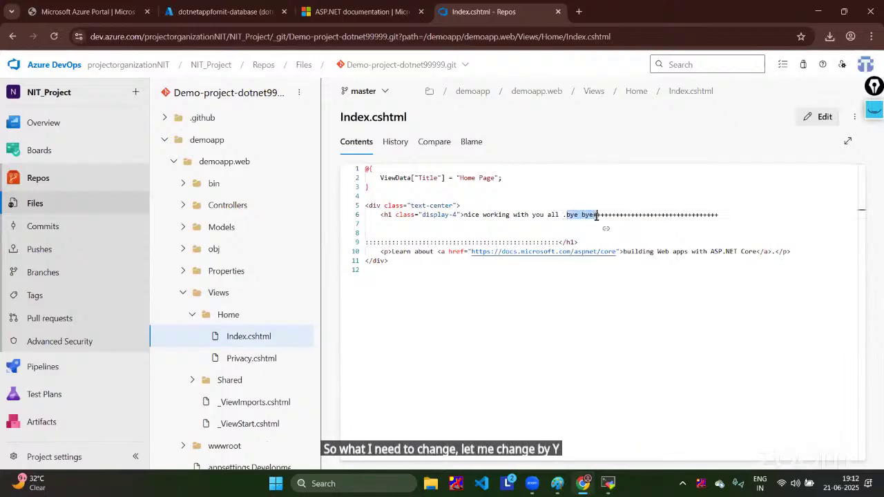
{"action": "left_click", "coordinate": [822, 117]}
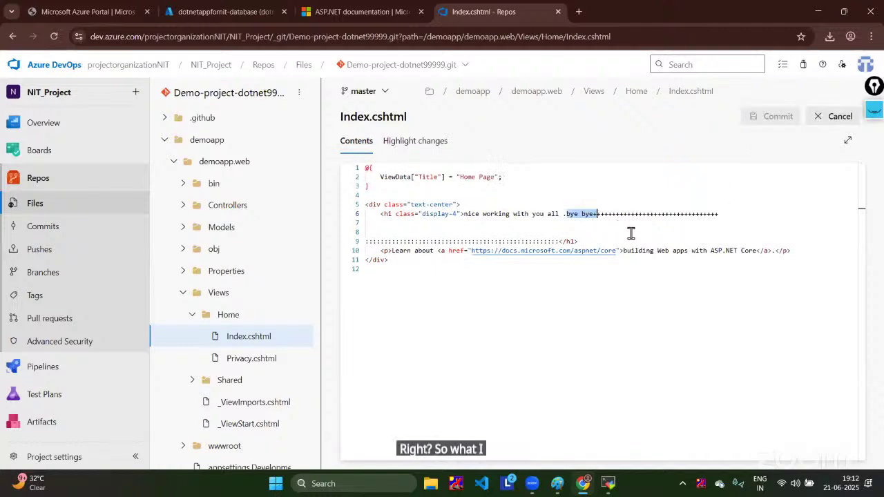
{"action": "key", "text": "BackSpace"}
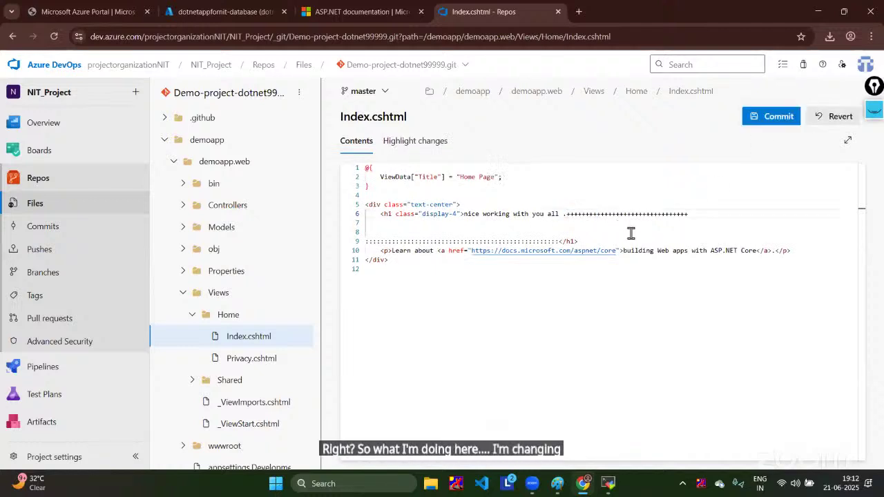
{"action": "type", "text": "..."}
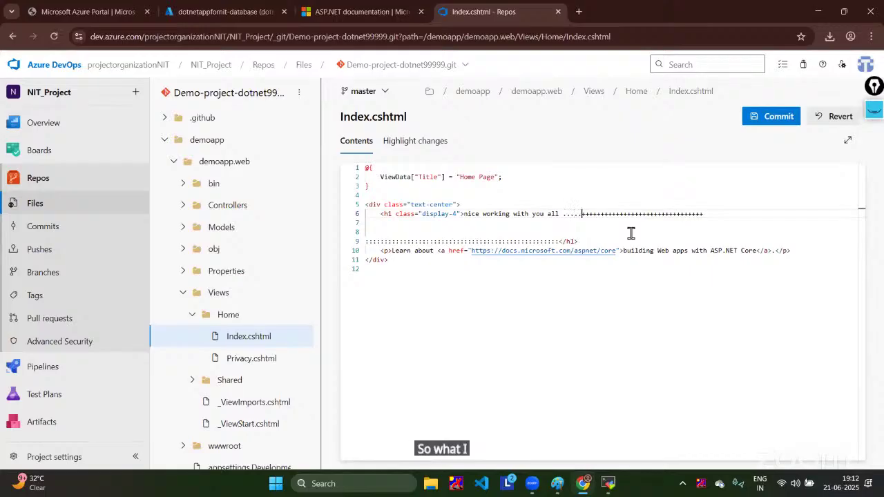
{"action": "type", "text": "... take care yourself"}
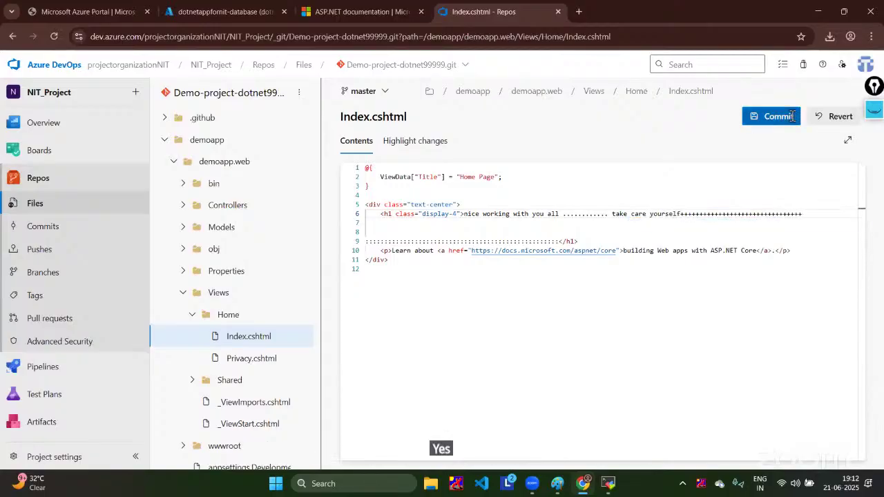
{"action": "left_click", "coordinate": [791, 116]}
{"action": "left_click", "coordinate": [841, 442]}
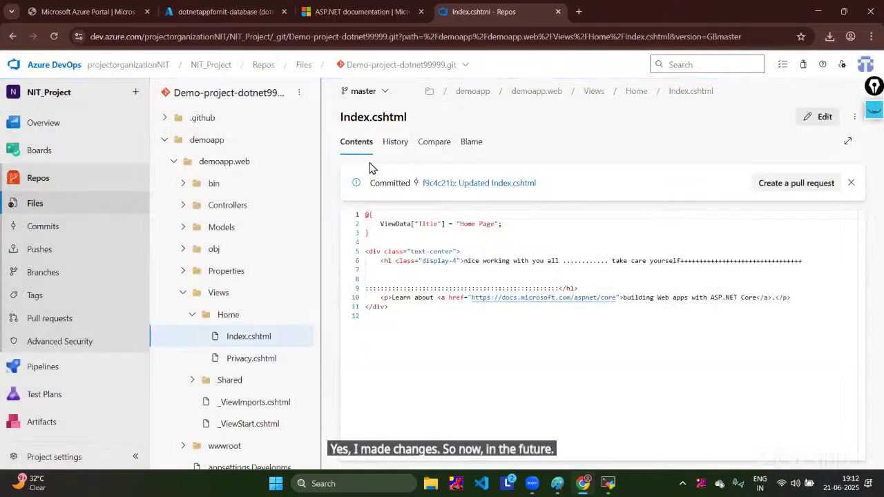
{"action": "left_click", "coordinate": [42, 366]}
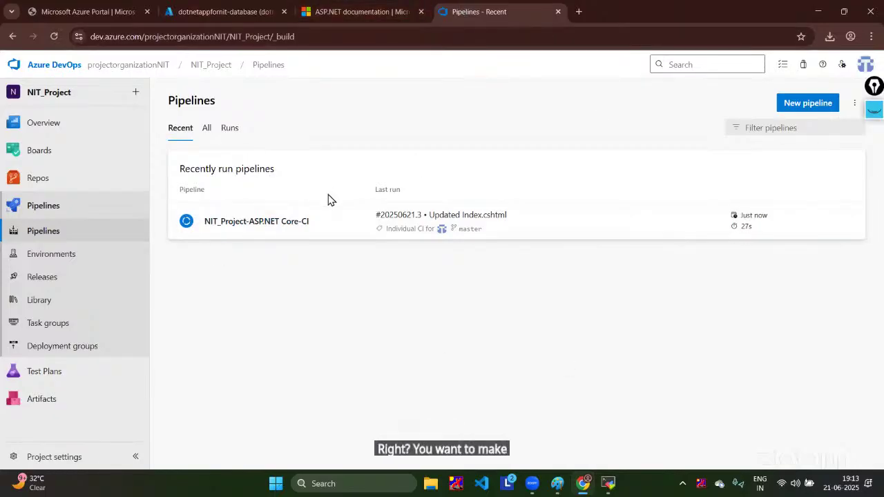
Step: Check the live demoapp.web home page, which still shows the old '.bye' text
{"action": "mouse_move", "coordinate": [27, 180]}
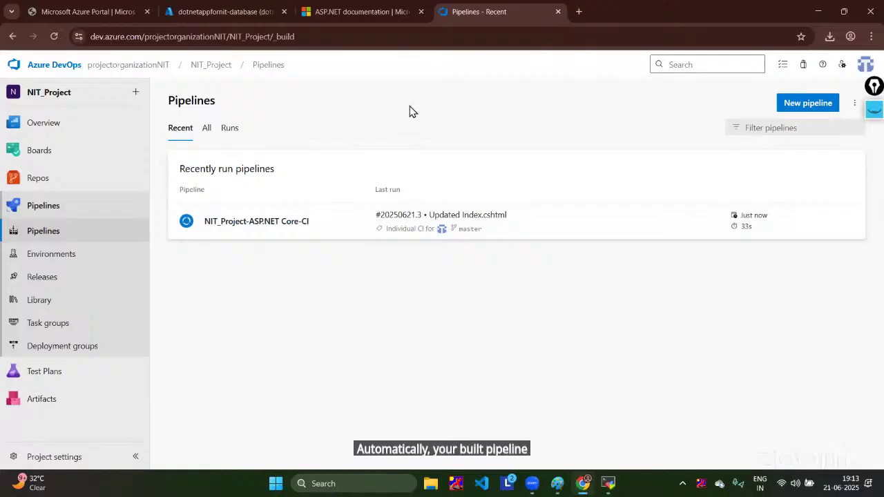
{"action": "left_click", "coordinate": [388, 11]}
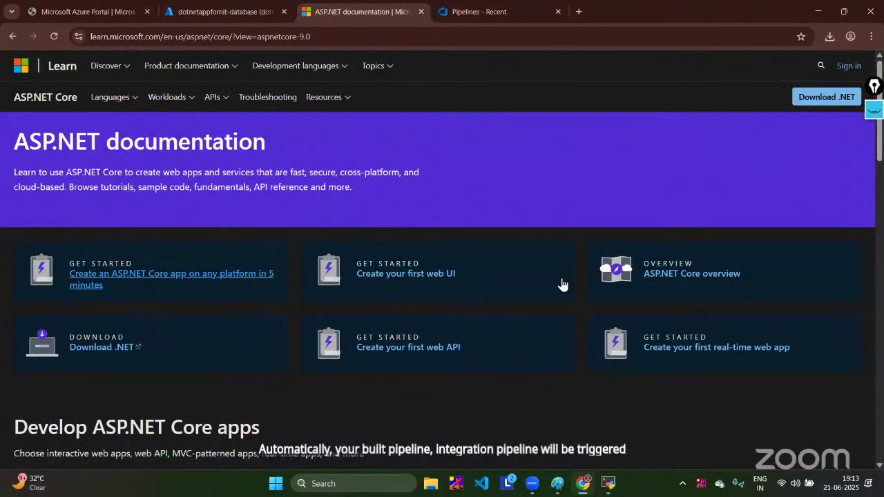
{"action": "left_click", "coordinate": [10, 36]}
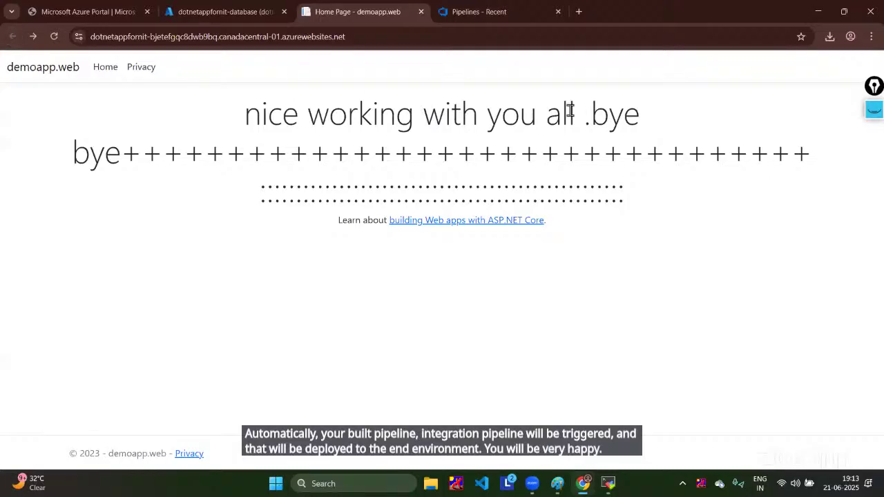
{"action": "left_click_drag", "start_coordinate": [585, 109], "coordinate": [92, 157]}
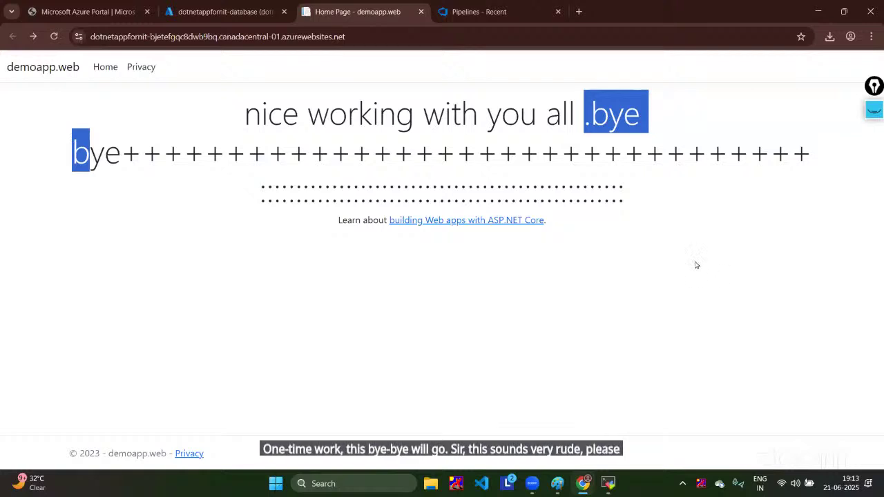
Step: Open run #20250621.3 of the NIT_Project-ASP.NET Core-CI pipeline
{"action": "left_click", "coordinate": [491, 5]}
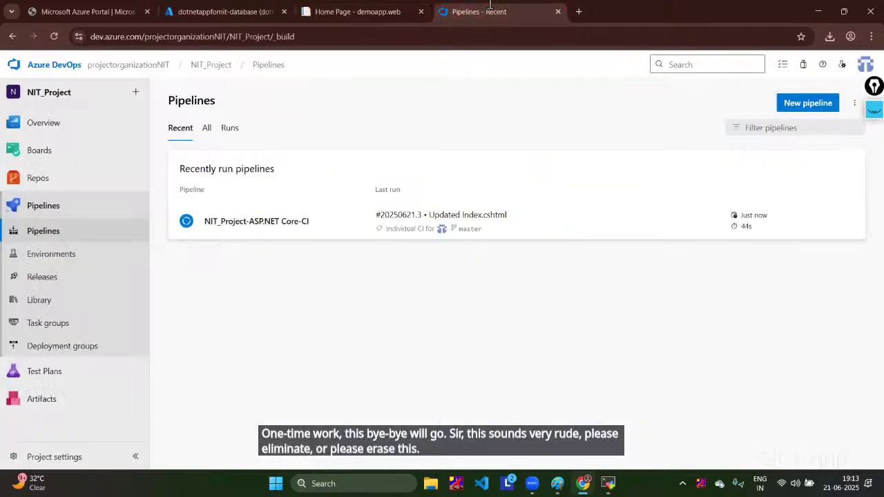
{"action": "left_click", "coordinate": [288, 238]}
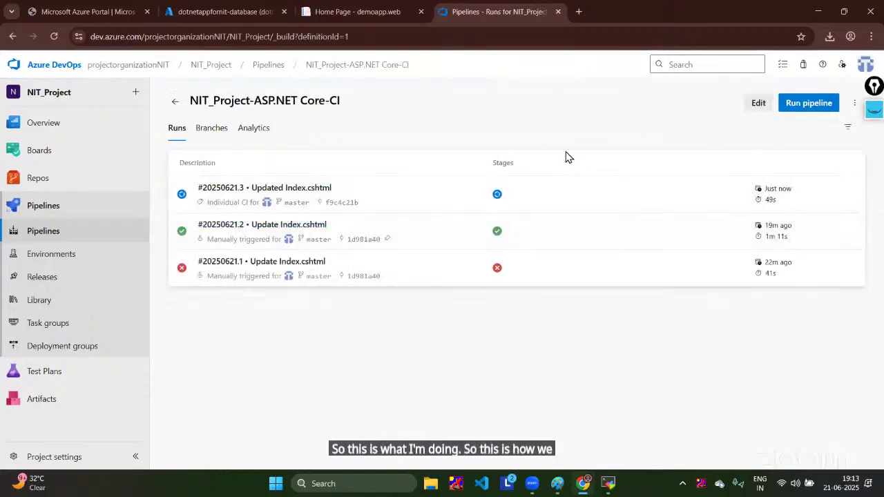
{"action": "left_click", "coordinate": [317, 191]}
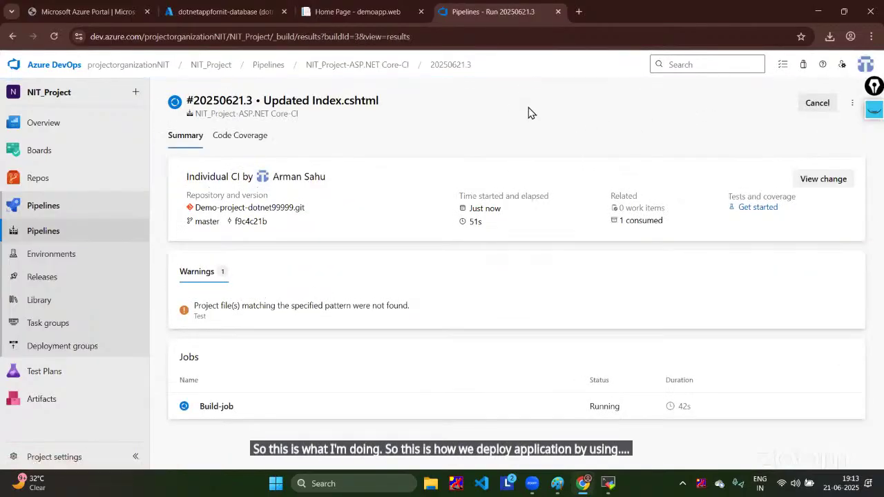
Step: View the Build-job logs of run #20250621.3, then open the release pipelines listing Release-2
{"action": "left_click", "coordinate": [220, 408]}
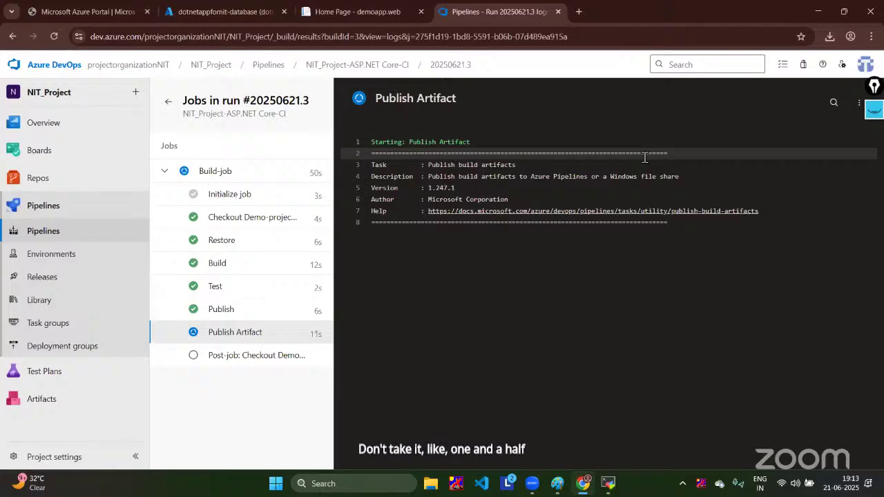
{"action": "left_click", "coordinate": [62, 205]}
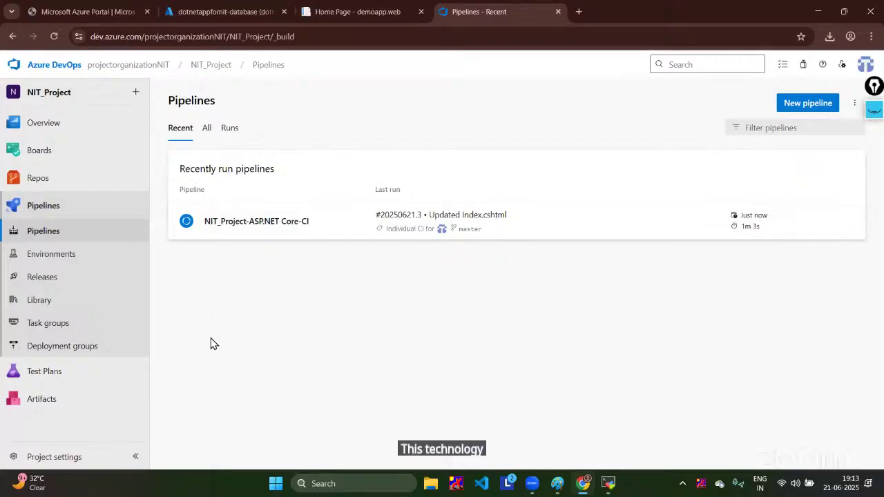
{"action": "left_click", "coordinate": [52, 284]}
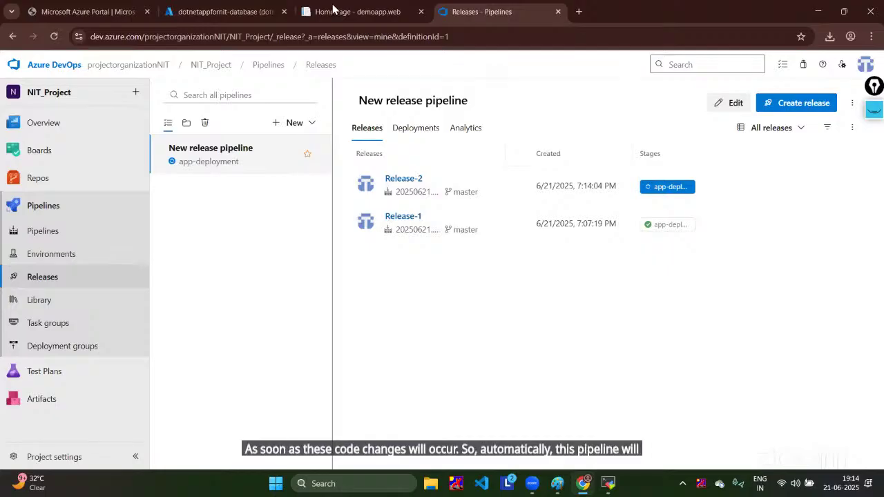
Step: Reload the live demoapp site and sketch pink pen annotations over the heading and page
{"action": "left_click", "coordinate": [357, 11]}
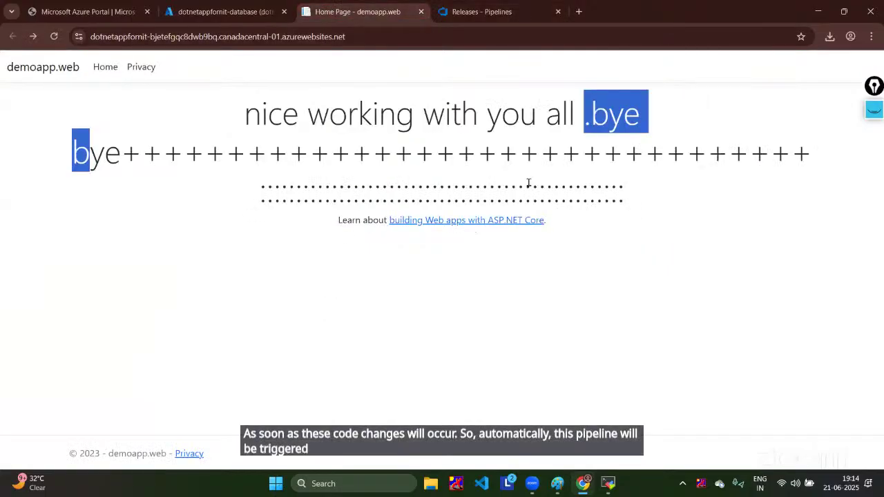
{"action": "left_click", "coordinate": [54, 36]}
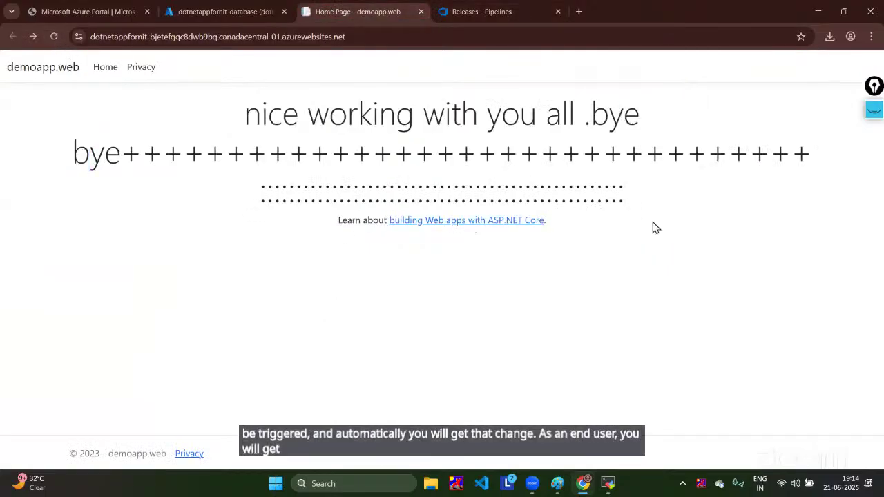
{"action": "left_click", "coordinate": [873, 109]}
{"action": "left_click", "coordinate": [858, 165]}
{"action": "mouse_move", "coordinate": [623, 221]}
{"action": "left_mouse_down"}
{"action": "mouse_move", "coordinate": [656, 344]}
{"action": "mouse_move", "coordinate": [611, 256]}
{"action": "left_mouse_up"}
{"action": "left_click_drag", "start_coordinate": [70, 252], "coordinate": [137, 260]}
{"action": "left_click_drag", "start_coordinate": [108, 381], "coordinate": [69, 352]}
{"action": "mouse_move", "coordinate": [476, 98]}
{"action": "left_mouse_down"}
{"action": "mouse_move", "coordinate": [650, 177]}
{"action": "mouse_move", "coordinate": [564, 147]}
{"action": "left_mouse_up"}
{"action": "left_click_drag", "start_coordinate": [404, 330], "coordinate": [403, 368]}
{"action": "left_click_drag", "start_coordinate": [496, 403], "coordinate": [438, 322]}
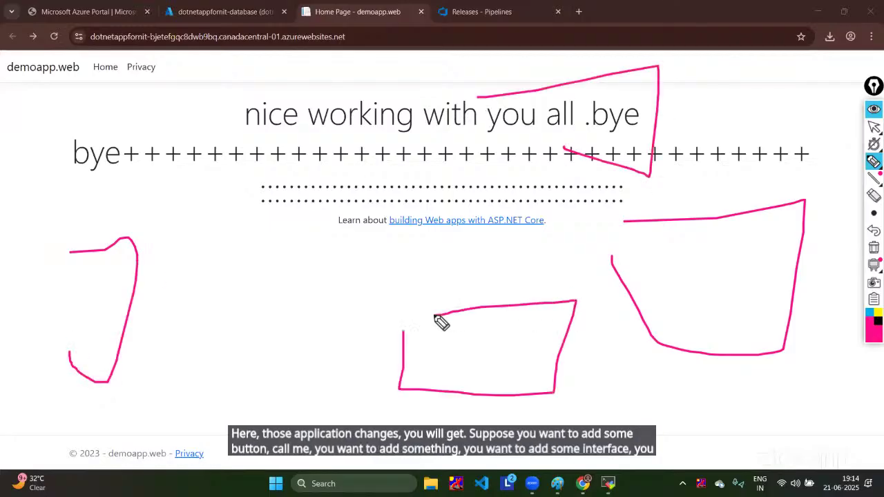
{"action": "mouse_move", "coordinate": [21, 102]}
{"action": "left_mouse_down"}
{"action": "mouse_move", "coordinate": [172, 127]}
{"action": "mouse_move", "coordinate": [236, 186]}
{"action": "mouse_move", "coordinate": [218, 198]}
{"action": "left_mouse_up"}
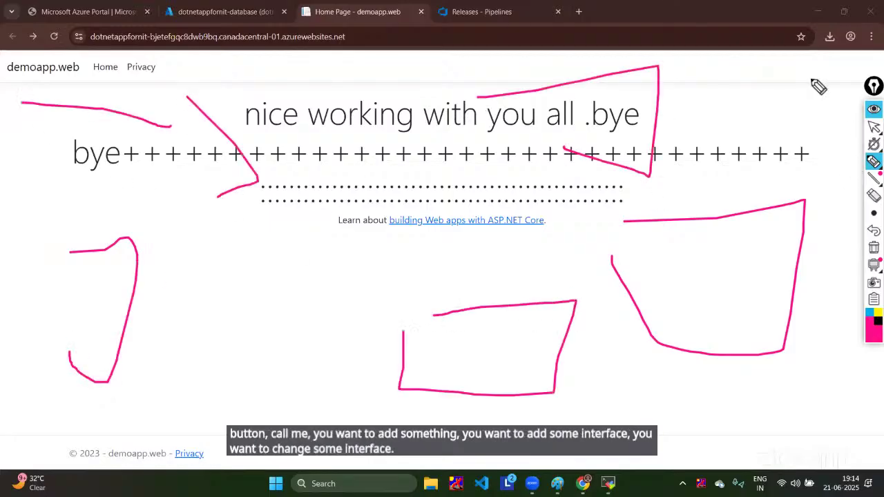
Step: Erase the annotations, check the releases tab for Release-2, and return to the live home page
{"action": "left_click", "coordinate": [874, 198]}
{"action": "mouse_move", "coordinate": [683, 63]}
{"action": "left_mouse_down"}
{"action": "mouse_move", "coordinate": [631, 296]}
{"action": "mouse_move", "coordinate": [418, 142]}
{"action": "mouse_move", "coordinate": [116, 233]}
{"action": "mouse_move", "coordinate": [158, 101]}
{"action": "left_mouse_up"}
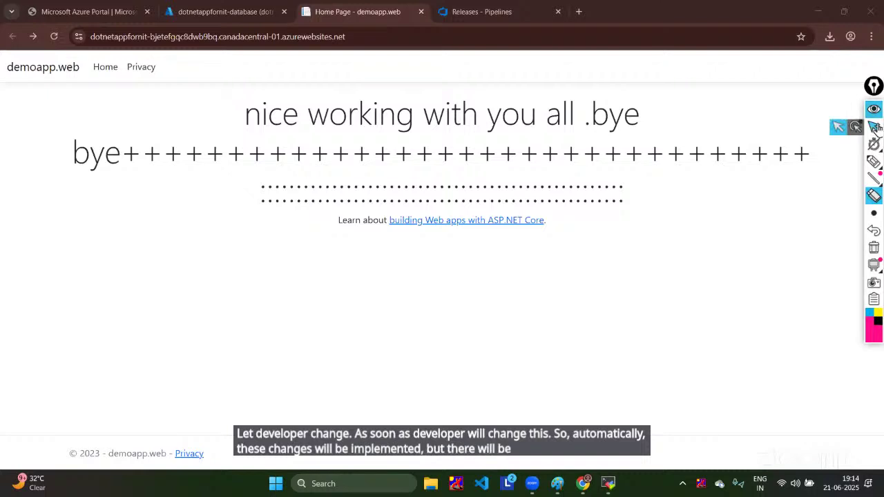
{"action": "left_click", "coordinate": [875, 126]}
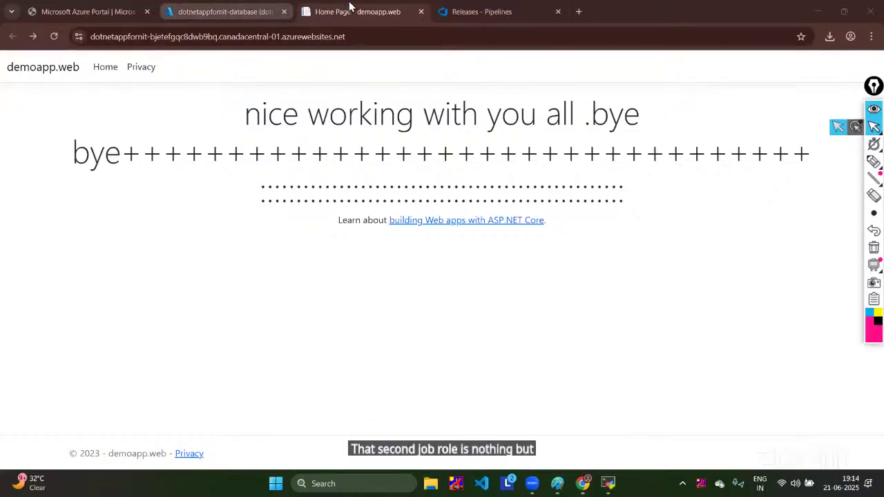
{"action": "left_click", "coordinate": [233, 10]}
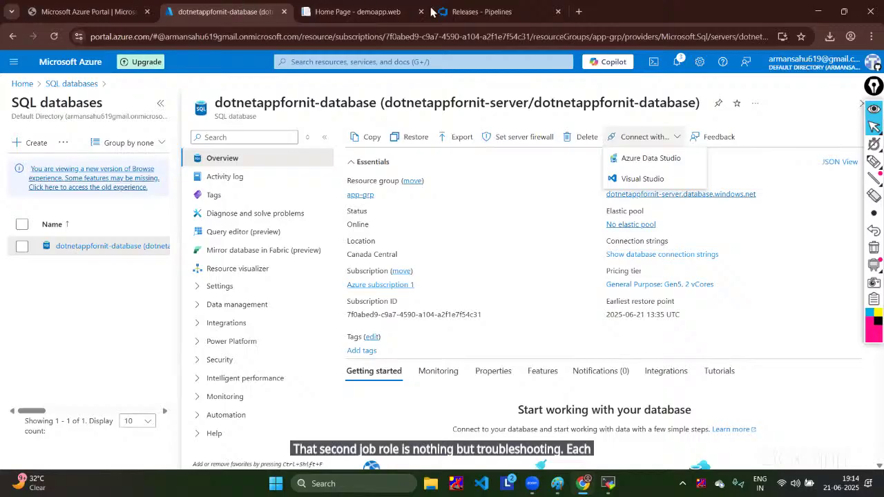
{"action": "left_click", "coordinate": [384, 10]}
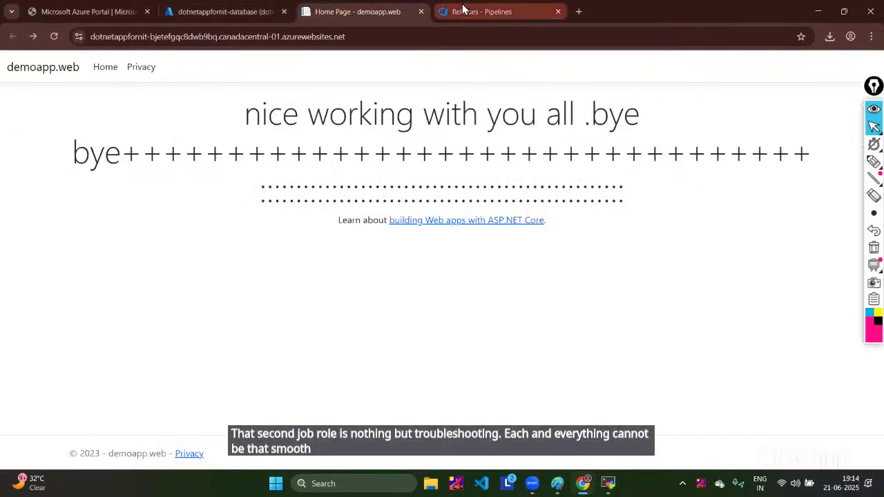
{"action": "left_click", "coordinate": [462, 8]}
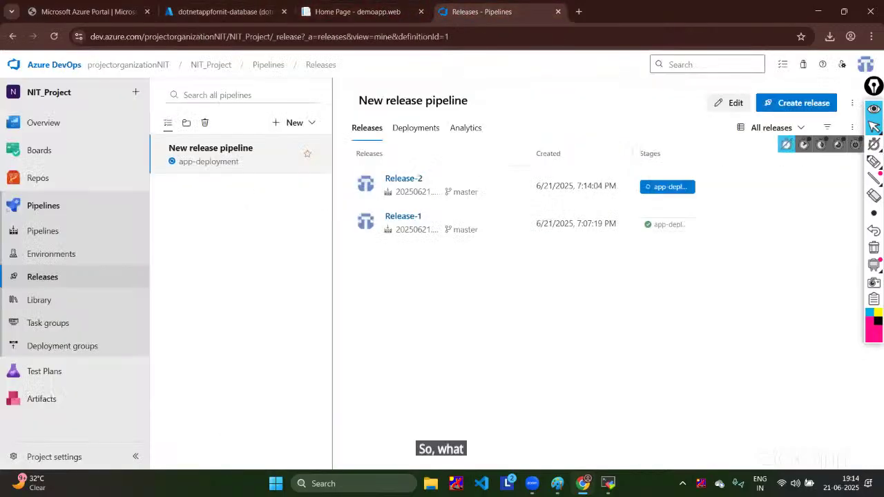
{"action": "left_click", "coordinate": [875, 123]}
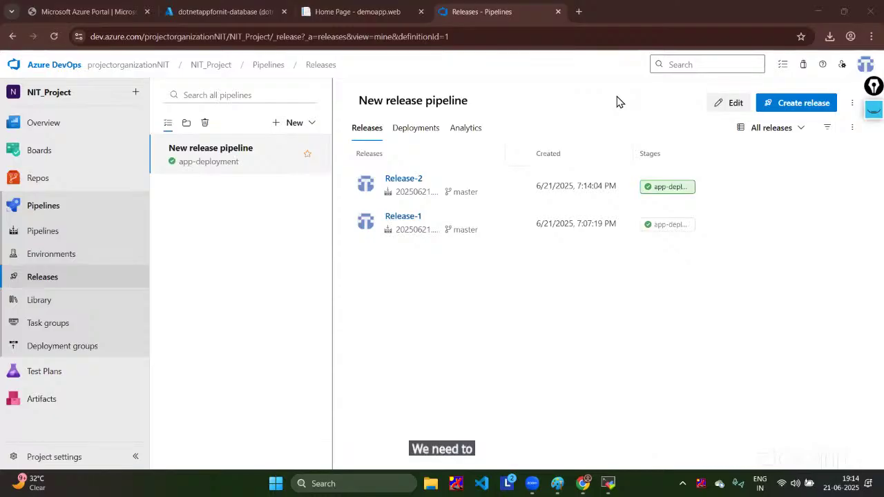
{"action": "left_click", "coordinate": [353, 11]}
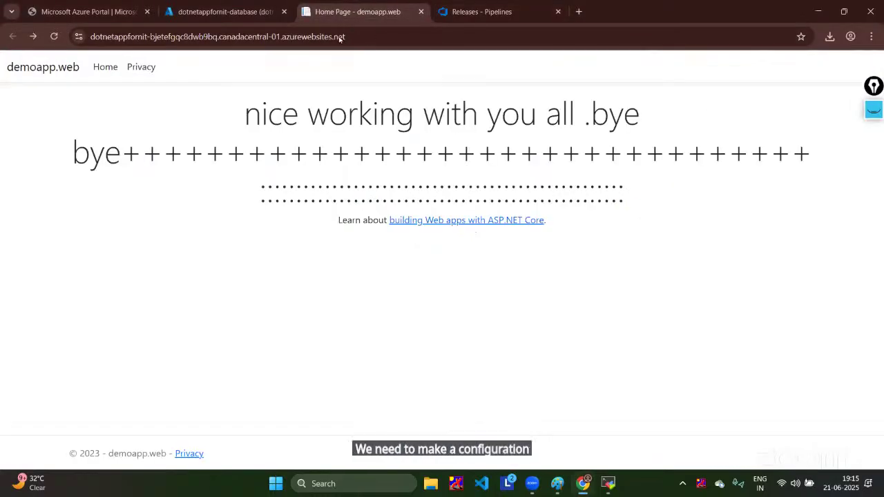
Step: Reload the live site and highlight the new 'take care yourself' heading, then deselect it
{"action": "left_click", "coordinate": [54, 36]}
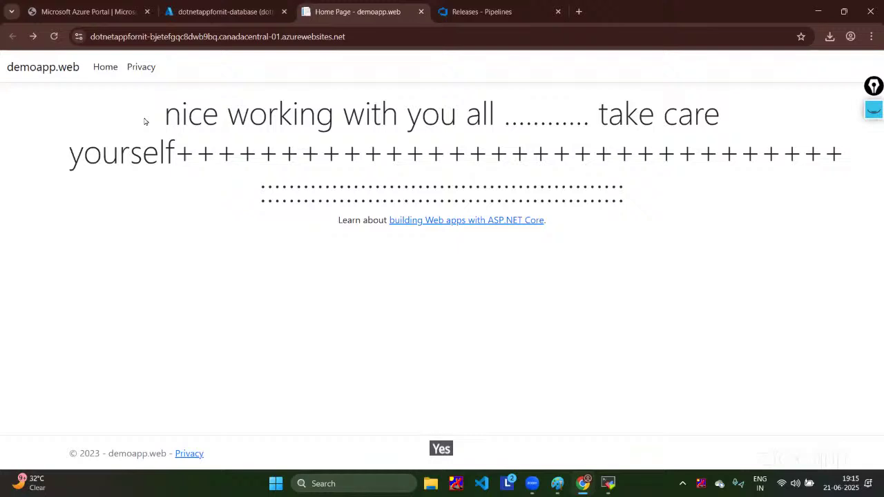
{"action": "left_click_drag", "start_coordinate": [590, 114], "coordinate": [95, 229]}
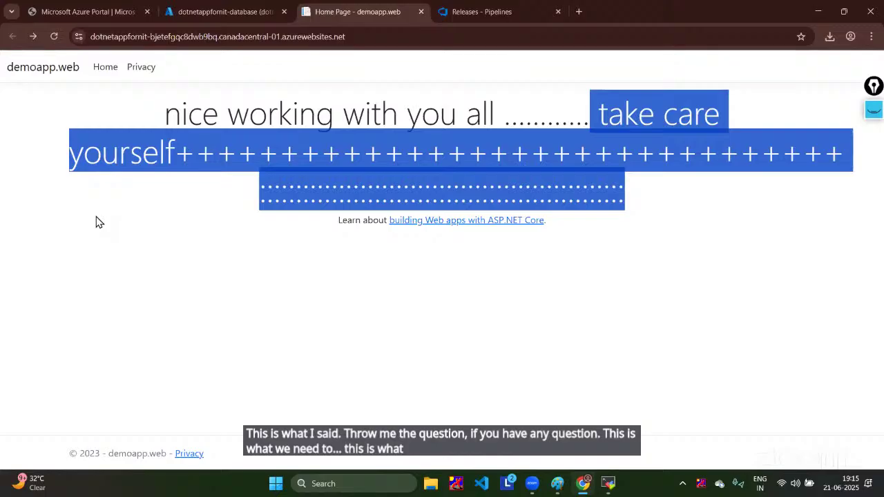
{"action": "left_click", "coordinate": [578, 420]}
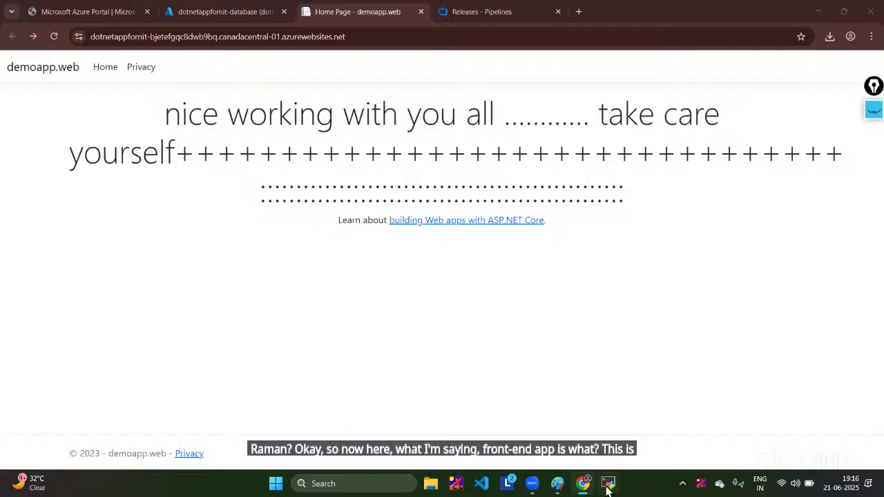
{"action": "mouse_move", "coordinate": [608, 489]}
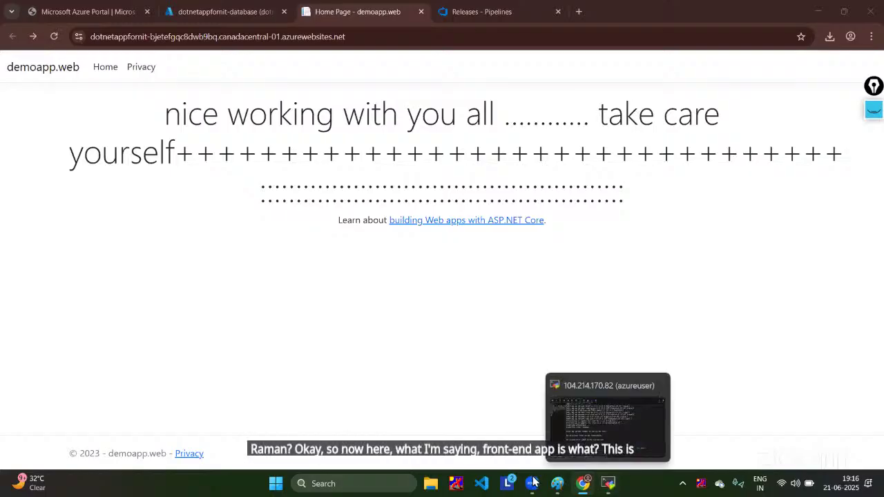
{"action": "left_click", "coordinate": [584, 491]}
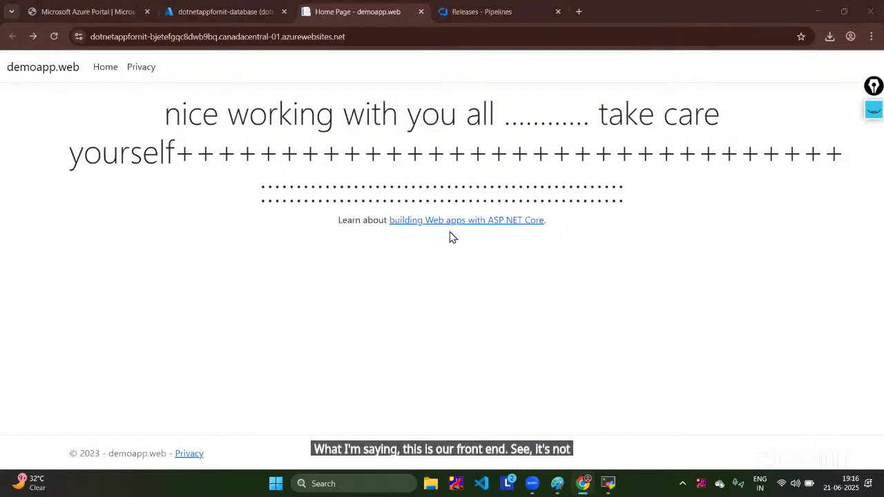
{"action": "left_click", "coordinate": [873, 111]}
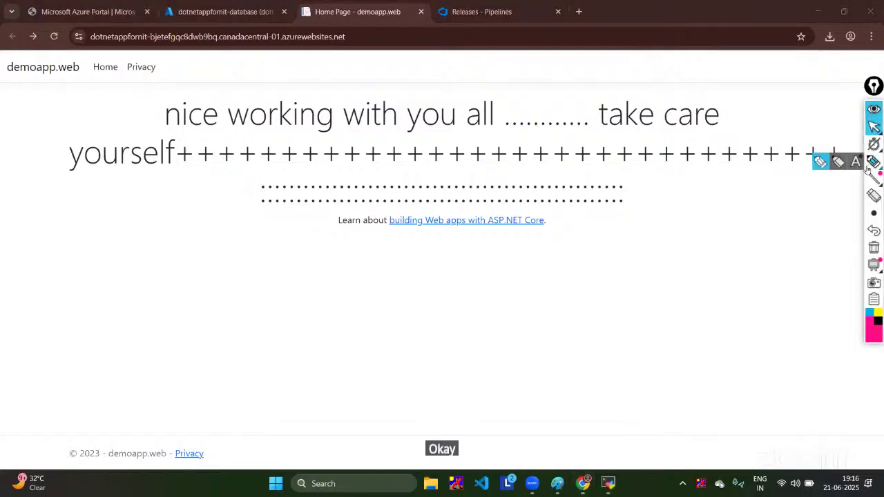
{"action": "mouse_move", "coordinate": [760, 110]}
{"action": "left_mouse_down"}
{"action": "mouse_move", "coordinate": [573, 103]}
{"action": "mouse_move", "coordinate": [655, 206]}
{"action": "mouse_move", "coordinate": [652, 168]}
{"action": "left_mouse_up"}
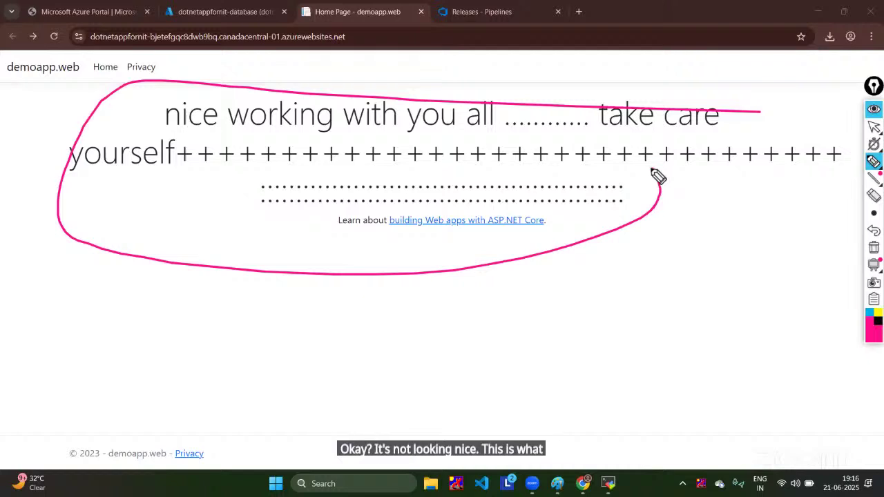
{"action": "mouse_move", "coordinate": [8, 93]}
{"action": "left_mouse_down"}
{"action": "mouse_move", "coordinate": [48, 84]}
{"action": "mouse_move", "coordinate": [47, 119]}
{"action": "left_mouse_up"}
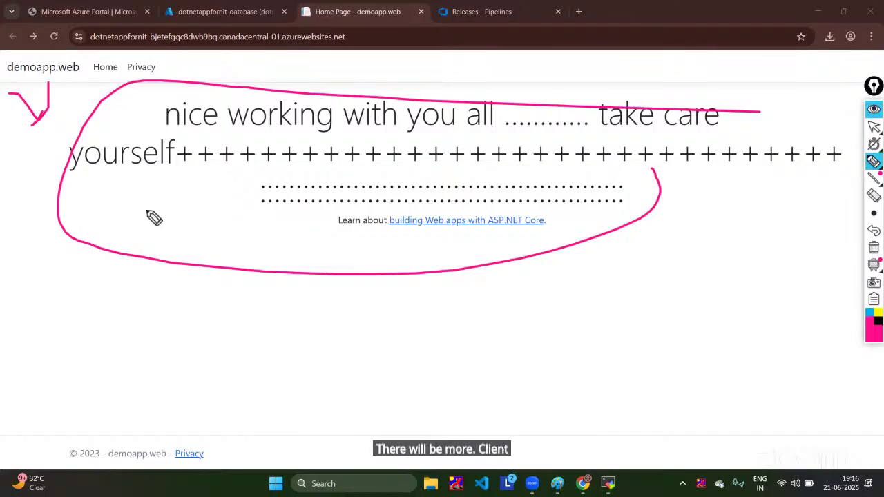
{"action": "mouse_move", "coordinate": [671, 185]}
{"action": "left_mouse_down"}
{"action": "mouse_move", "coordinate": [690, 188]}
{"action": "mouse_move", "coordinate": [630, 333]}
{"action": "mouse_move", "coordinate": [665, 343]}
{"action": "left_mouse_up"}
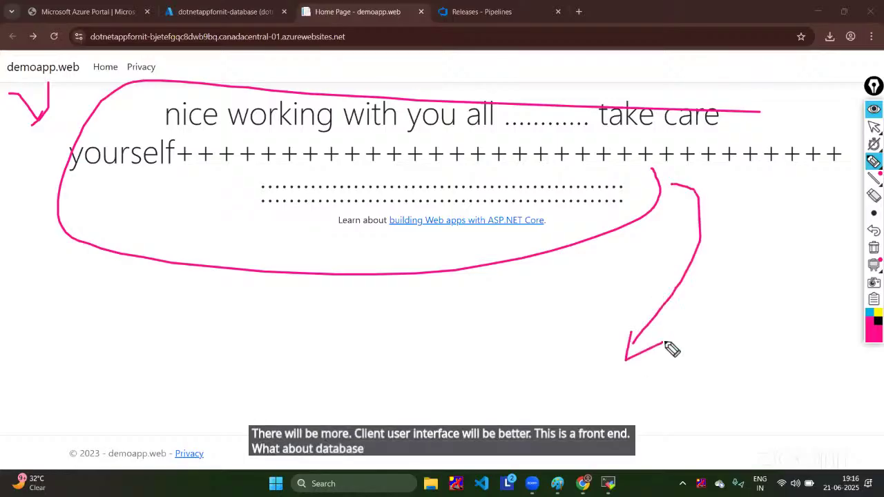
{"action": "left_click", "coordinate": [874, 195]}
{"action": "left_click_drag", "start_coordinate": [573, 296], "coordinate": [849, 79]}
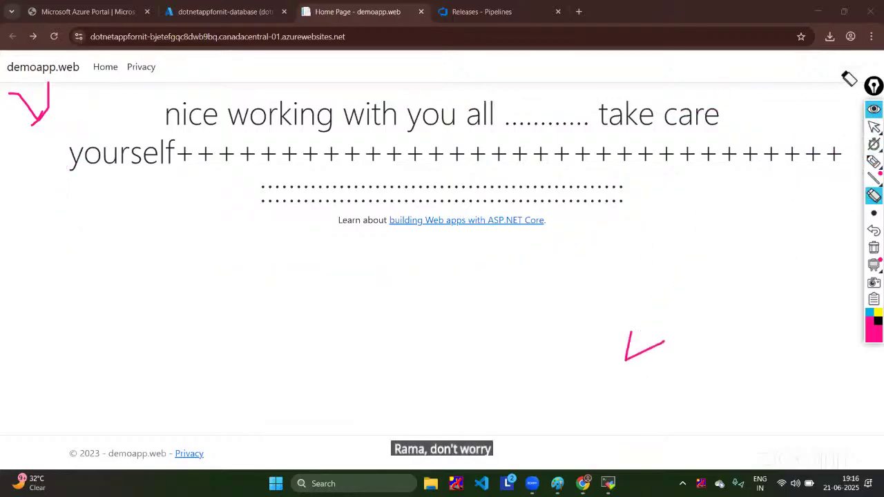
{"action": "left_click", "coordinate": [873, 109]}
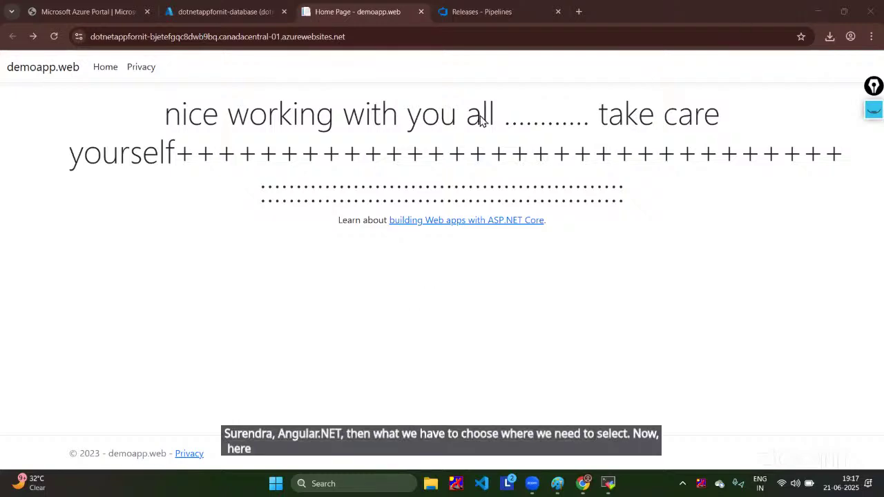
Step: Return from the SQL database tab to Azure DevOps and open the Pipelines list
{"action": "left_click", "coordinate": [249, 21]}
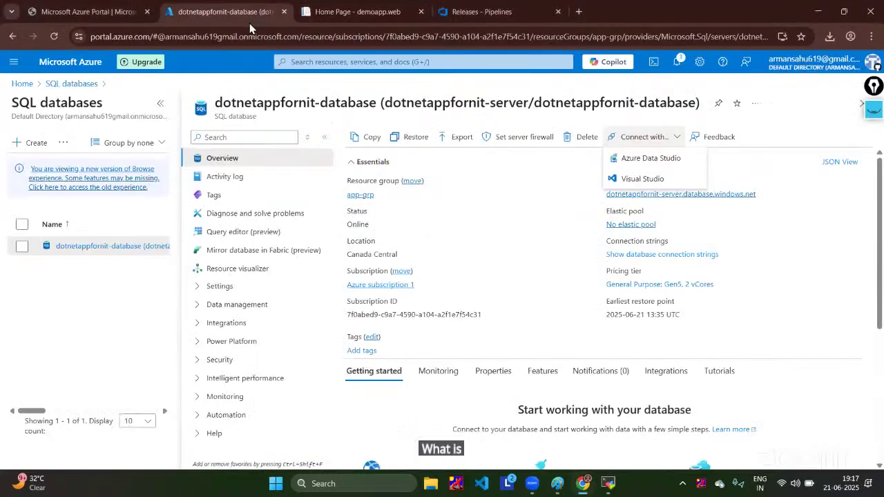
{"action": "left_click", "coordinate": [79, 9]}
{"action": "left_click", "coordinate": [481, 11]}
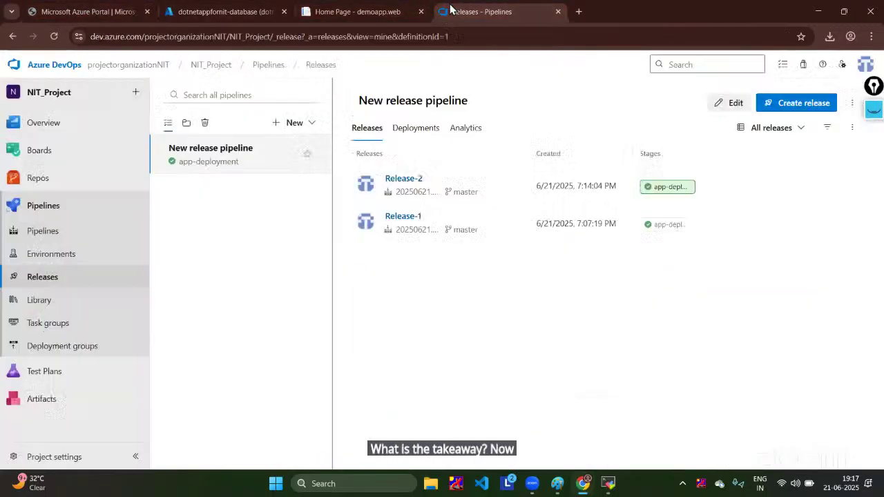
{"action": "left_click", "coordinate": [60, 206]}
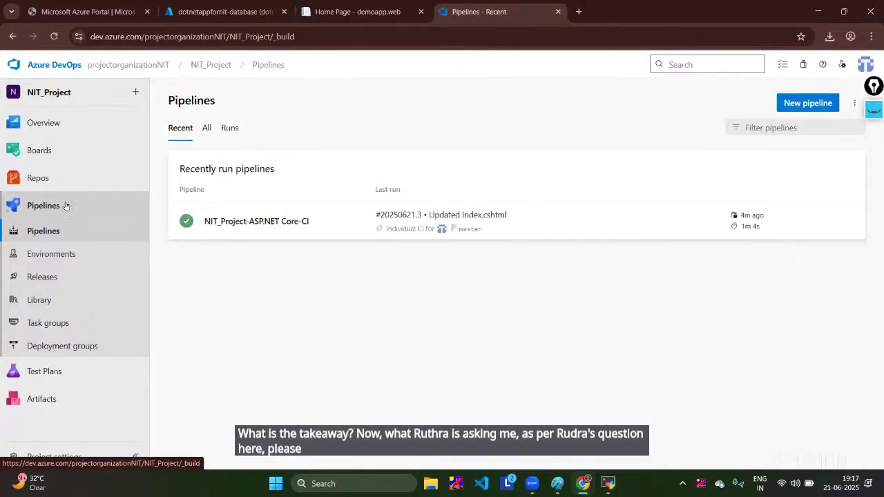
Step: Start a new classic-editor pipeline on Azure Repos Git and browse the build template list
{"action": "left_click", "coordinate": [805, 105]}
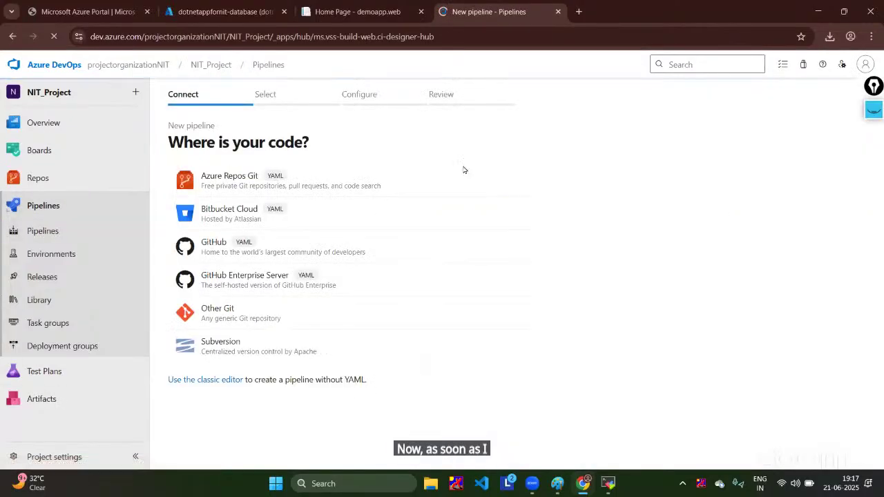
{"action": "left_click", "coordinate": [231, 380]}
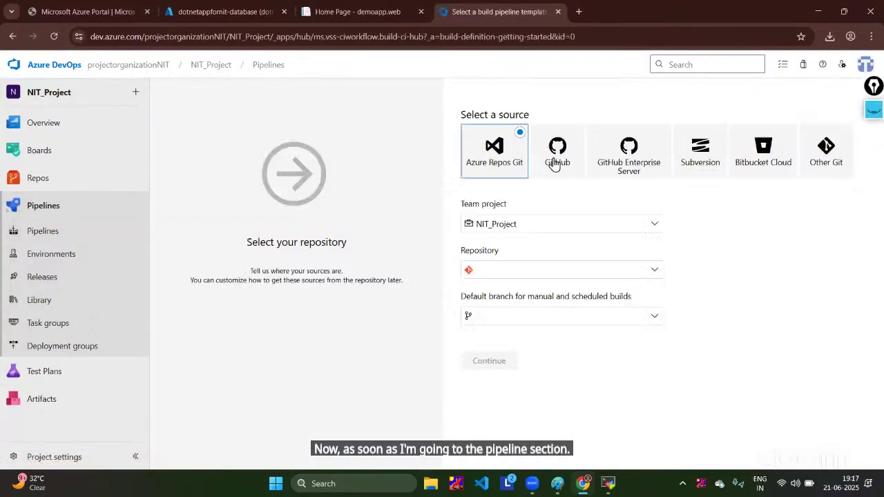
{"action": "left_click", "coordinate": [490, 365]}
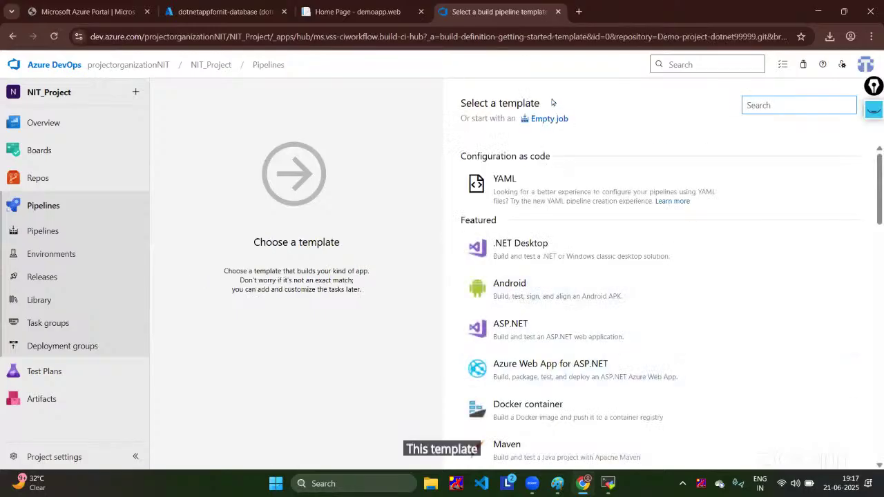
{"action": "scroll", "coordinate": [520, 364], "scroll_direction": "down", "scroll_amount": 4}
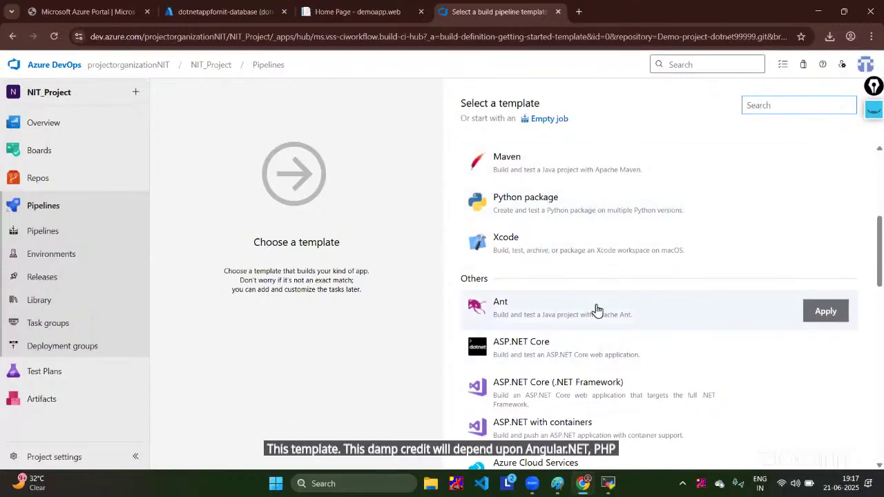
{"action": "scroll", "coordinate": [599, 310], "scroll_direction": "down", "scroll_amount": 4}
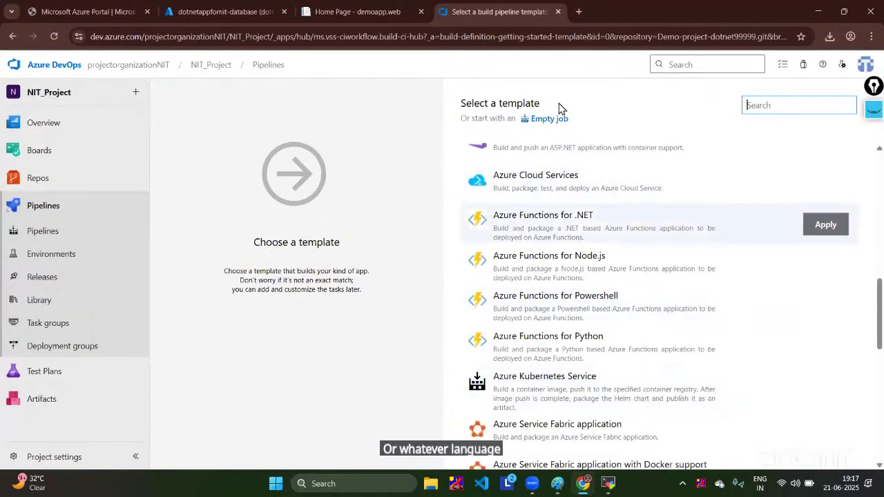
{"action": "scroll", "coordinate": [566, 376], "scroll_direction": "up", "scroll_amount": 4}
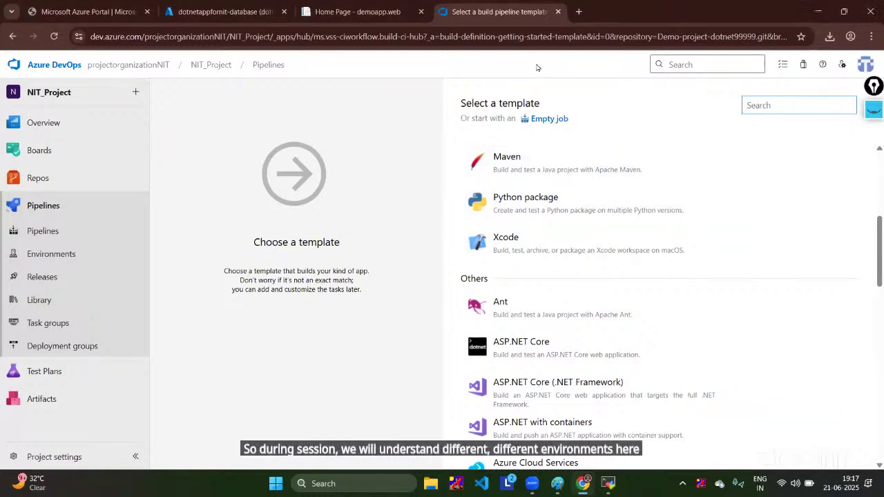
{"action": "scroll", "coordinate": [529, 293], "scroll_direction": "up", "scroll_amount": 3}
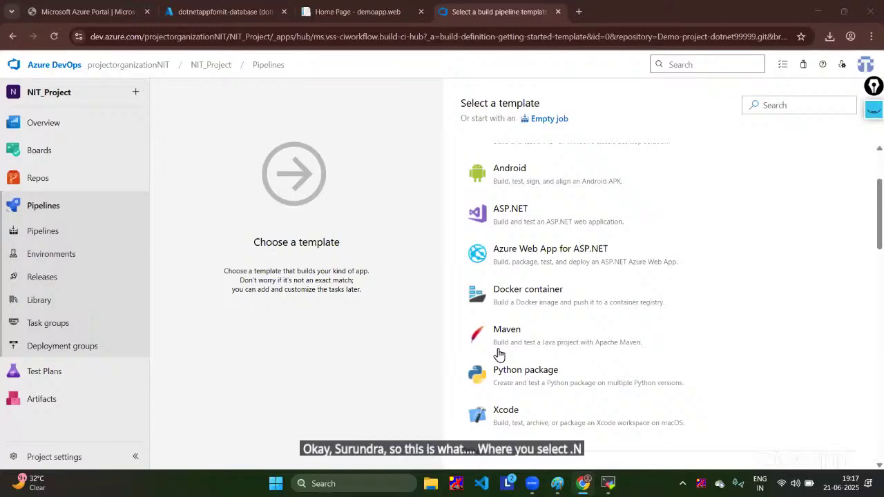
{"action": "mouse_move", "coordinate": [608, 484]}
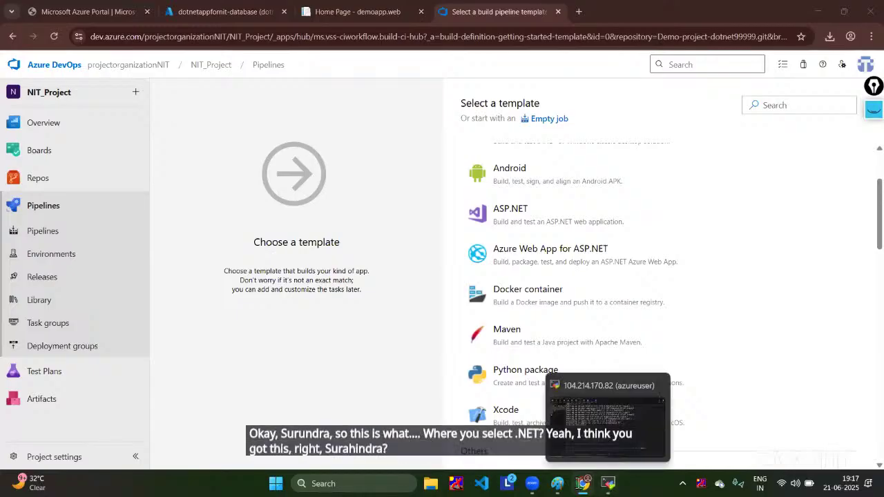
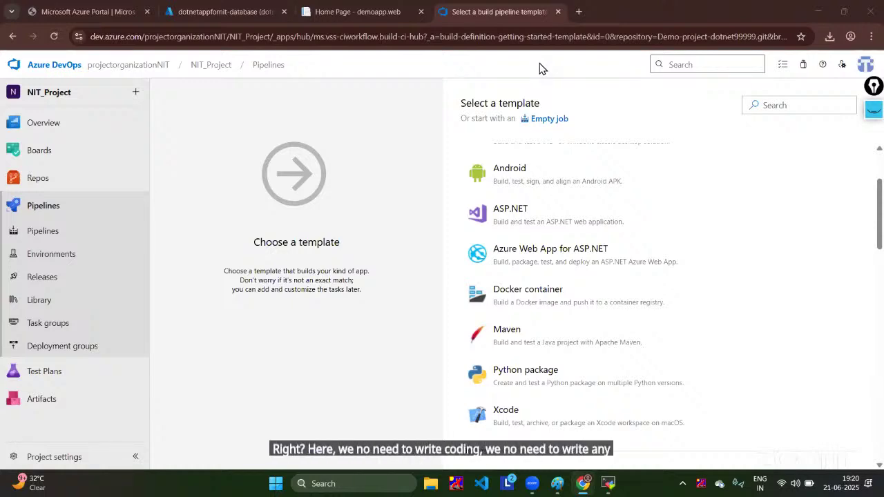
Step: Switch to the dotnetappfornit-database SQL database overview tab in the Azure portal
{"action": "left_click", "coordinate": [230, 11]}
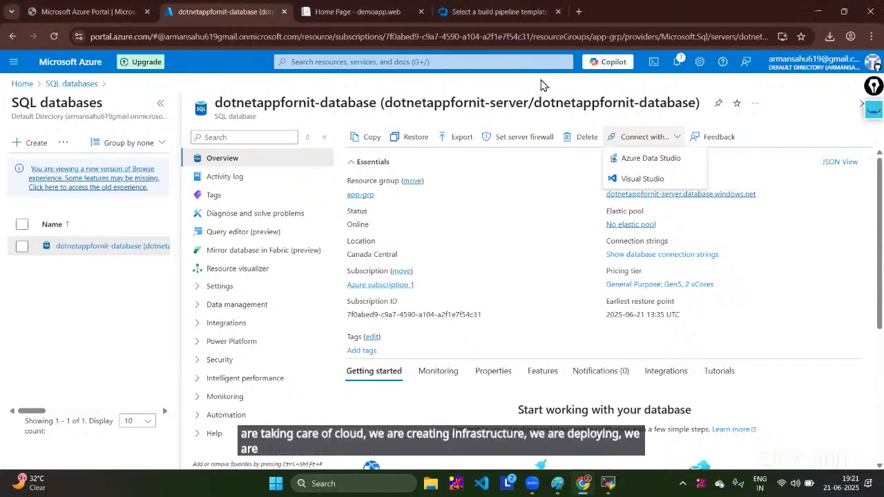
Step: Highlight the database title and the page top with the on-screen annotation pen
{"action": "left_click", "coordinate": [874, 109]}
{"action": "left_click", "coordinate": [874, 162]}
{"action": "left_click_drag", "start_coordinate": [183, 89], "coordinate": [240, 74]}
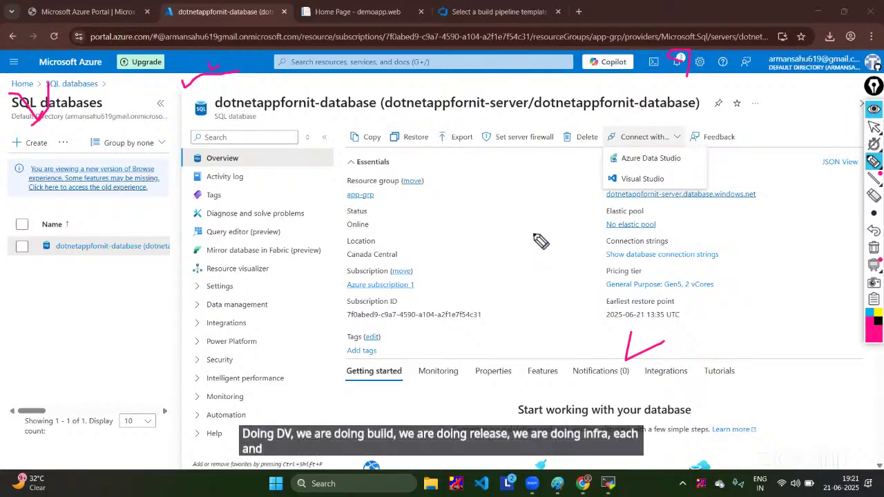
{"action": "left_click_drag", "start_coordinate": [301, 50], "coordinate": [380, 83]}
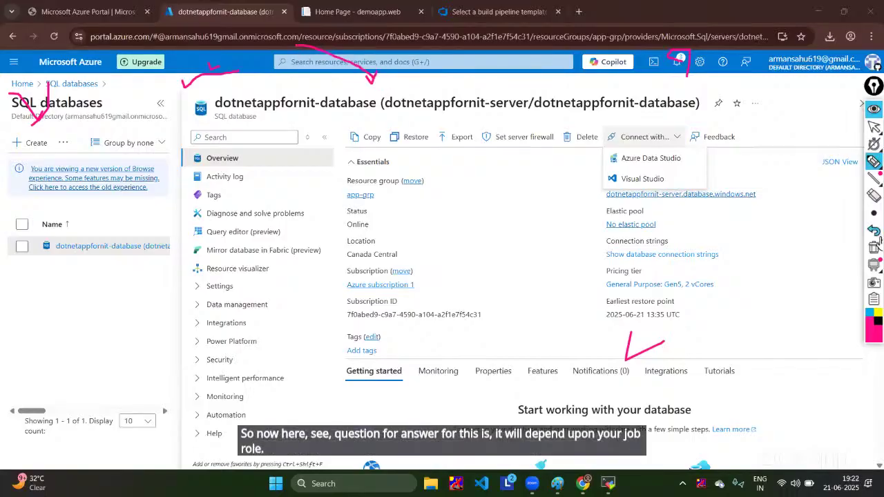
Step: Clear the annotations and bring up the MobaXterm terminal showing dotnet 9.0.107
{"action": "left_click", "coordinate": [873, 196]}
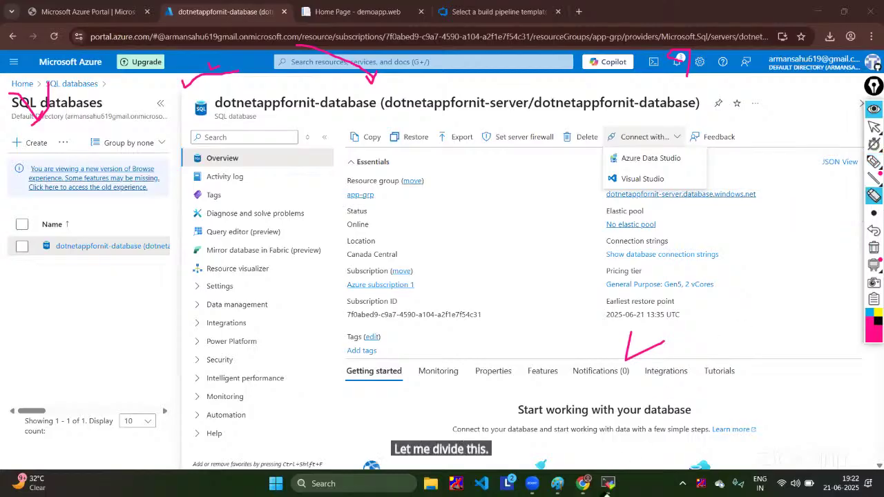
{"action": "left_click", "coordinate": [874, 110]}
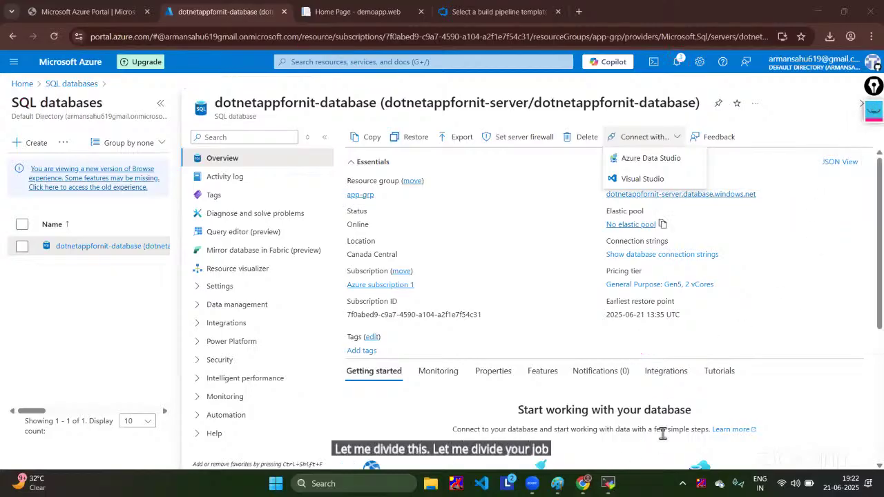
{"action": "left_click", "coordinate": [618, 483]}
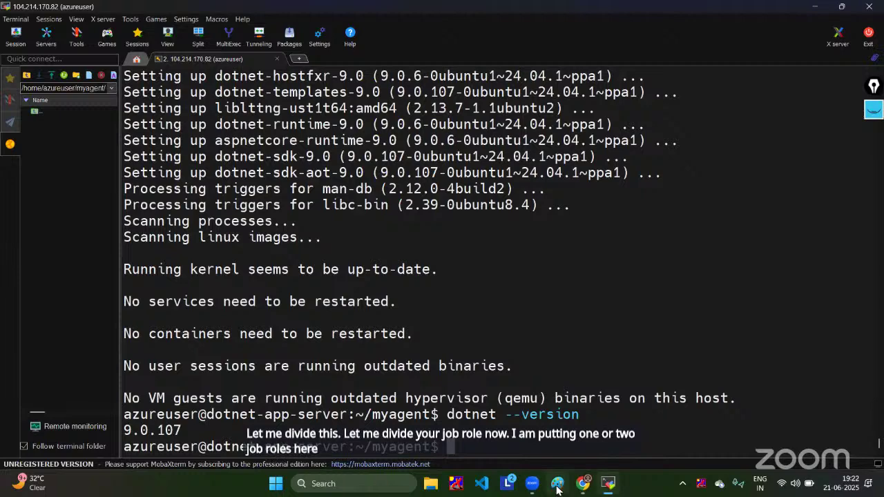
Step: In the Paint diagram, sketch a pink CI figure by the pipeline box and circle the server side
{"action": "left_click", "coordinate": [558, 485]}
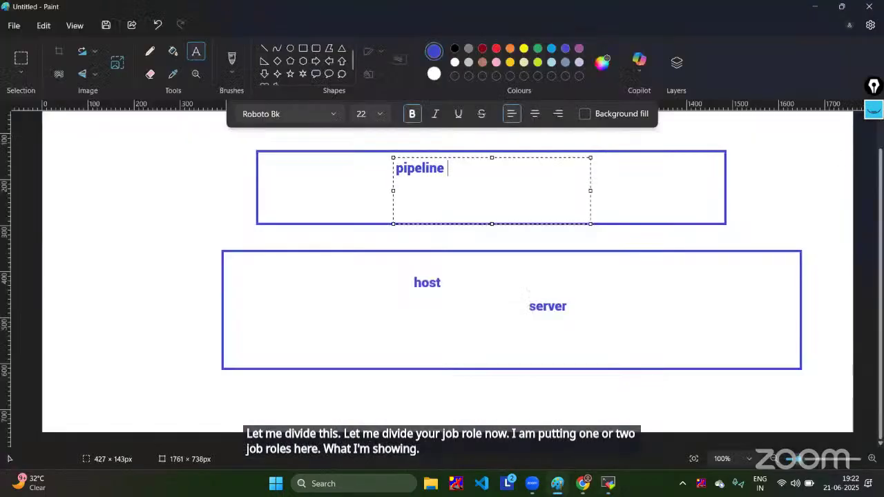
{"action": "left_click", "coordinate": [873, 109]}
{"action": "mouse_move", "coordinate": [167, 182]}
{"action": "left_mouse_down"}
{"action": "mouse_move", "coordinate": [144, 221]}
{"action": "mouse_move", "coordinate": [164, 220]}
{"action": "mouse_move", "coordinate": [173, 189]}
{"action": "mouse_move", "coordinate": [202, 206]}
{"action": "mouse_move", "coordinate": [157, 338]}
{"action": "left_mouse_up"}
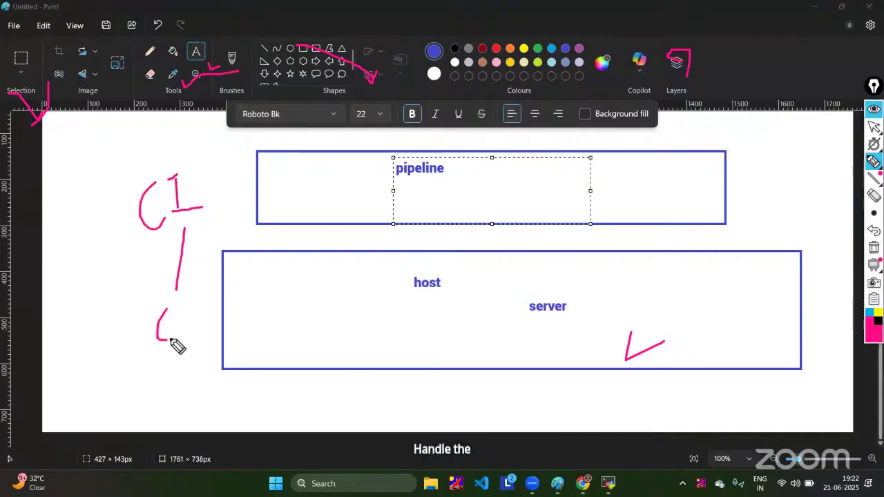
{"action": "mouse_move", "coordinate": [194, 250]}
{"action": "left_mouse_down"}
{"action": "mouse_move", "coordinate": [198, 268]}
{"action": "mouse_move", "coordinate": [281, 229]}
{"action": "left_mouse_up"}
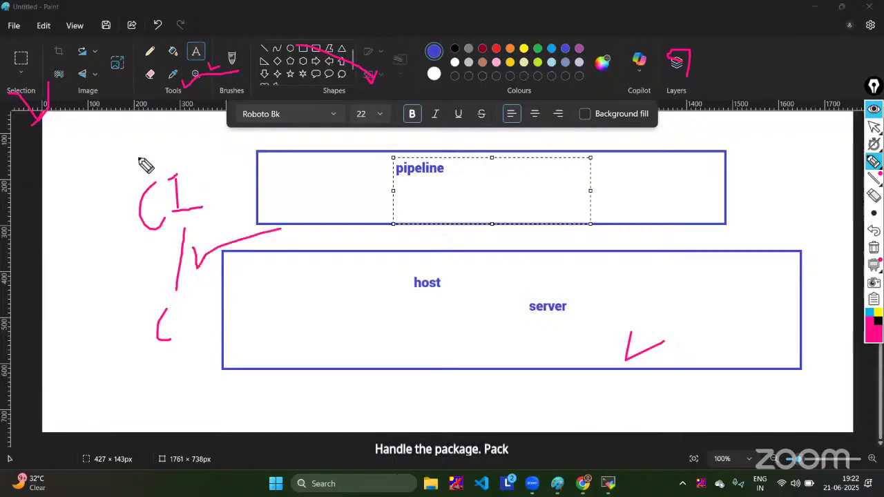
{"action": "mouse_move", "coordinate": [135, 164]}
{"action": "left_mouse_down"}
{"action": "mouse_move", "coordinate": [162, 137]}
{"action": "mouse_move", "coordinate": [174, 155]}
{"action": "left_mouse_up"}
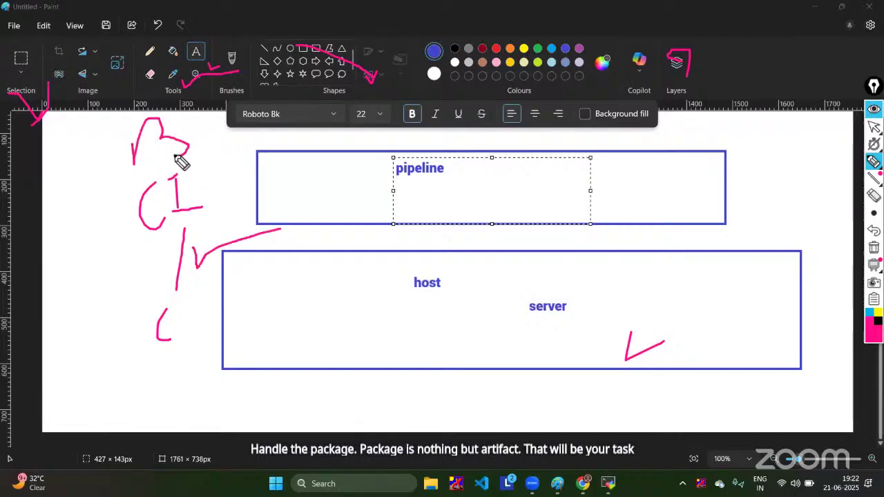
{"action": "mouse_move", "coordinate": [201, 181]}
{"action": "left_mouse_down"}
{"action": "mouse_move", "coordinate": [122, 251]}
{"action": "mouse_move", "coordinate": [232, 348]}
{"action": "mouse_move", "coordinate": [219, 177]}
{"action": "left_mouse_up"}
{"action": "left_click", "coordinate": [202, 132]}
{"action": "left_click_drag", "start_coordinate": [211, 139], "coordinate": [223, 165]}
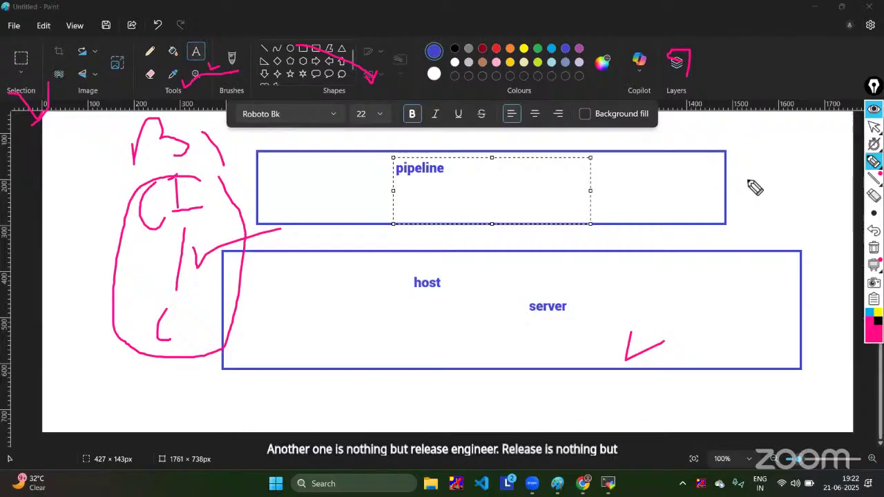
{"action": "mouse_move", "coordinate": [807, 136]}
{"action": "left_mouse_down"}
{"action": "mouse_move", "coordinate": [608, 212]}
{"action": "mouse_move", "coordinate": [775, 366]}
{"action": "mouse_move", "coordinate": [835, 148]}
{"action": "mouse_move", "coordinate": [827, 145]}
{"action": "left_mouse_up"}
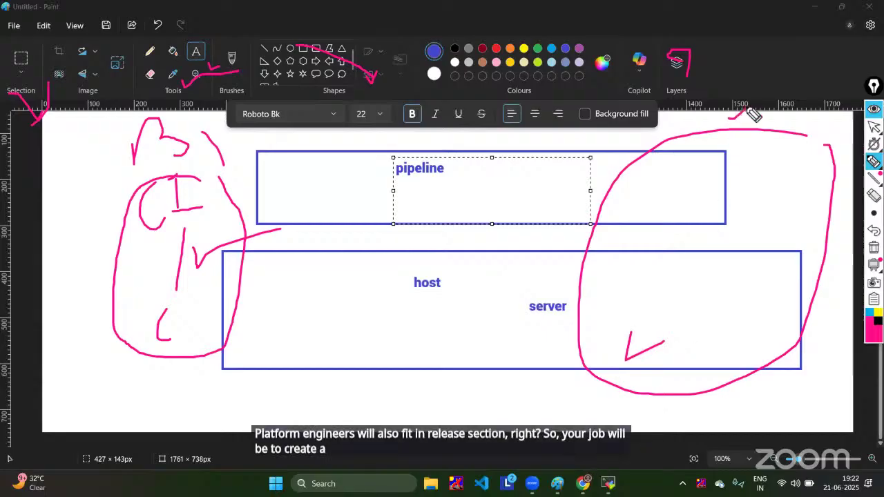
Step: Draw pink arrows from pipeline into host and toward server, plus a loop below host and ticks
{"action": "mouse_move", "coordinate": [257, 168]}
{"action": "left_mouse_down"}
{"action": "mouse_move", "coordinate": [505, 238]}
{"action": "mouse_move", "coordinate": [522, 266]}
{"action": "left_mouse_up"}
{"action": "left_click_drag", "start_coordinate": [546, 232], "coordinate": [495, 285]}
{"action": "mouse_move", "coordinate": [709, 151]}
{"action": "left_mouse_down"}
{"action": "mouse_move", "coordinate": [718, 161]}
{"action": "mouse_move", "coordinate": [855, 123]}
{"action": "left_mouse_up"}
{"action": "left_click_drag", "start_coordinate": [92, 173], "coordinate": [105, 170]}
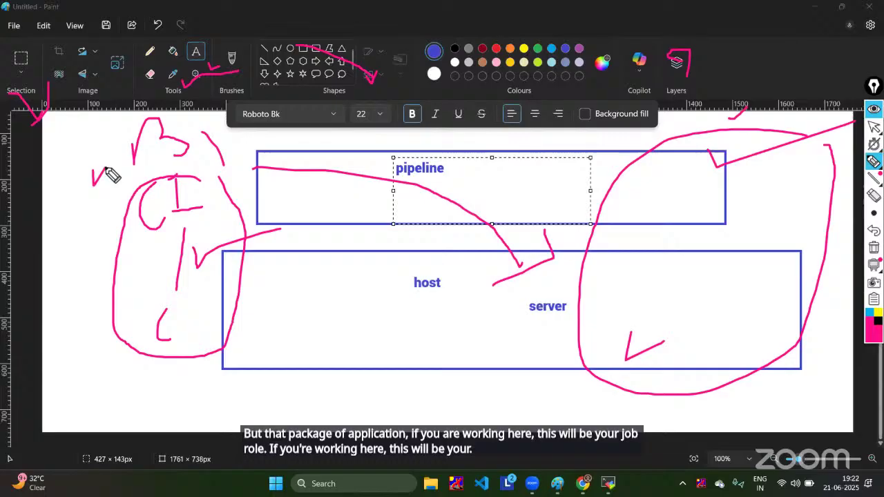
{"action": "mouse_move", "coordinate": [393, 367]}
{"action": "left_mouse_down"}
{"action": "mouse_move", "coordinate": [399, 349]}
{"action": "mouse_move", "coordinate": [445, 364]}
{"action": "left_mouse_up"}
{"action": "left_click", "coordinate": [411, 342]}
{"action": "left_click_drag", "start_coordinate": [398, 302], "coordinate": [497, 296]}
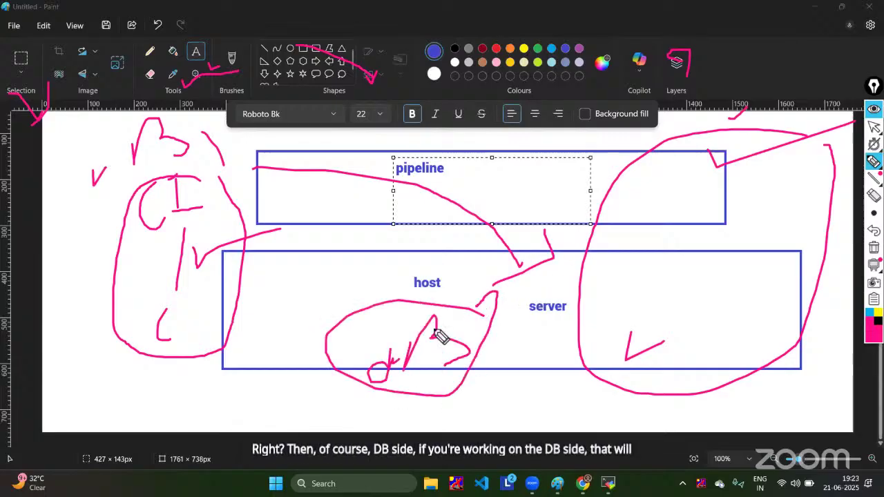
{"action": "left_click_drag", "start_coordinate": [265, 278], "coordinate": [344, 314]}
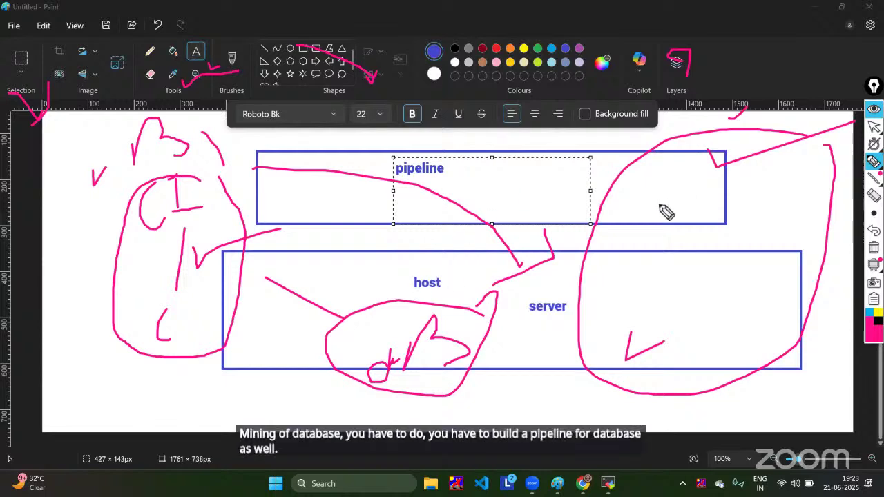
{"action": "mouse_move", "coordinate": [591, 247]}
{"action": "left_mouse_down"}
{"action": "mouse_move", "coordinate": [490, 330]}
{"action": "mouse_move", "coordinate": [514, 329]}
{"action": "left_mouse_up"}
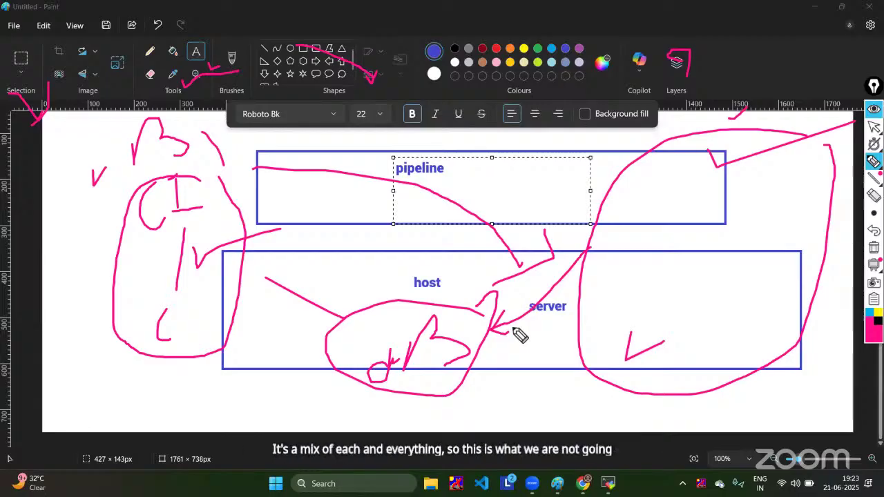
{"action": "mouse_move", "coordinate": [62, 219]}
{"action": "left_mouse_down"}
{"action": "mouse_move", "coordinate": [63, 243]}
{"action": "mouse_move", "coordinate": [147, 224]}
{"action": "left_mouse_up"}
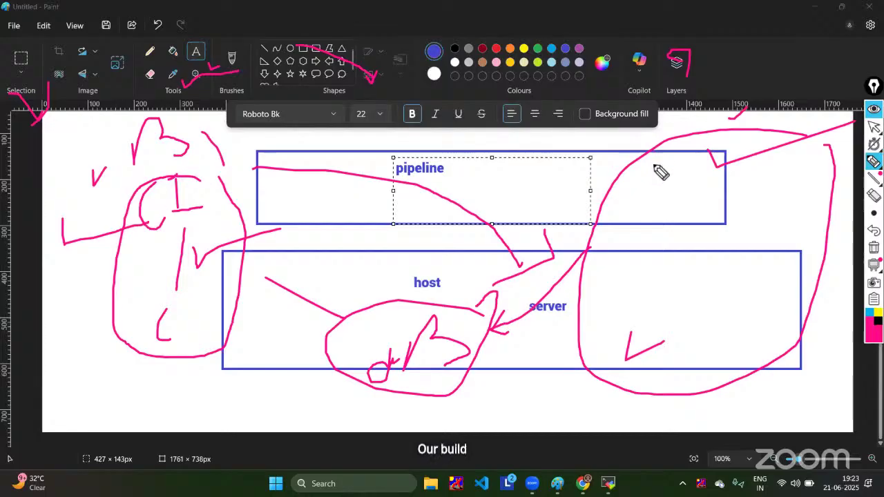
Step: Erase all the pink markup from the diagram and return to the Chrome browser
{"action": "left_click", "coordinate": [874, 196]}
{"action": "mouse_move", "coordinate": [794, 180]}
{"action": "left_mouse_down"}
{"action": "mouse_move", "coordinate": [490, 251]}
{"action": "mouse_move", "coordinate": [498, 399]}
{"action": "mouse_move", "coordinate": [677, 329]}
{"action": "mouse_move", "coordinate": [766, 104]}
{"action": "mouse_move", "coordinate": [727, 76]}
{"action": "mouse_move", "coordinate": [103, 172]}
{"action": "mouse_move", "coordinate": [142, 244]}
{"action": "mouse_move", "coordinate": [48, 87]}
{"action": "mouse_move", "coordinate": [125, 183]}
{"action": "mouse_move", "coordinate": [227, 191]}
{"action": "mouse_move", "coordinate": [220, 220]}
{"action": "mouse_move", "coordinate": [453, 70]}
{"action": "mouse_move", "coordinate": [345, 90]}
{"action": "mouse_move", "coordinate": [398, 136]}
{"action": "mouse_move", "coordinate": [207, 81]}
{"action": "mouse_move", "coordinate": [35, 126]}
{"action": "left_mouse_up"}
{"action": "left_click", "coordinate": [873, 110]}
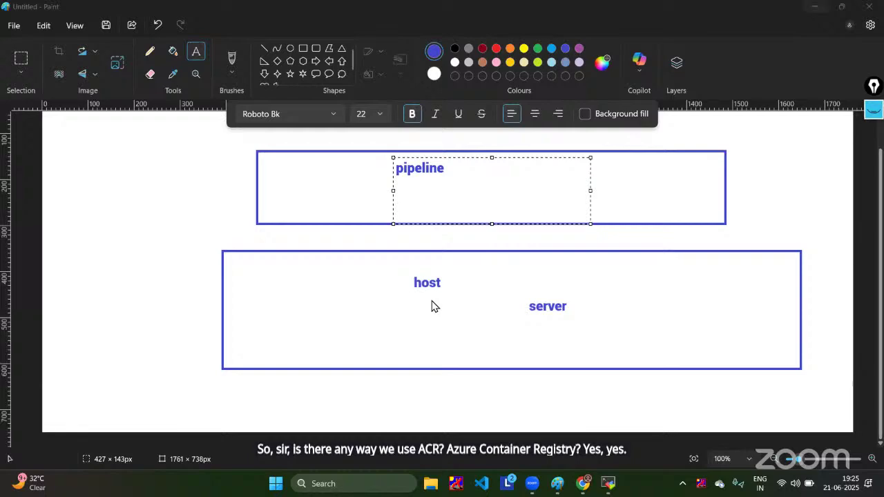
{"action": "left_click", "coordinate": [582, 480]}
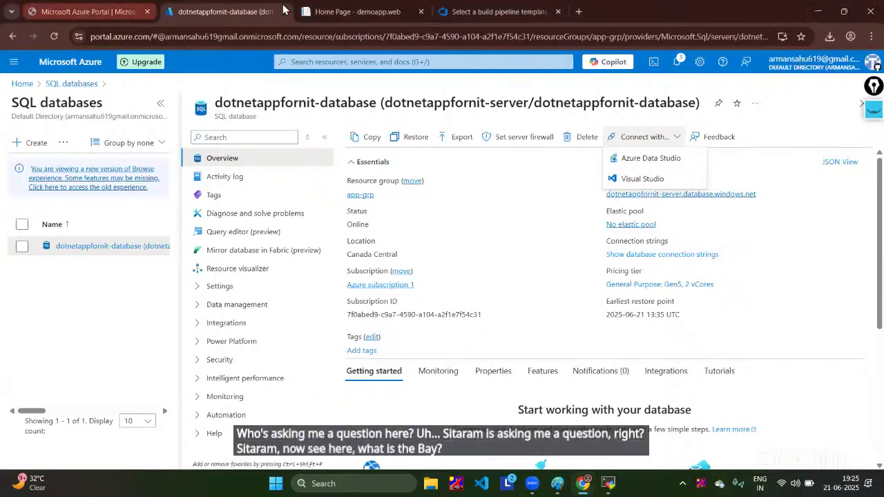
Step: Discard the unsaved template selection and open NIT_Project-ASP.NET Core-CI for editing
{"action": "left_click", "coordinate": [82, 11]}
{"action": "left_click", "coordinate": [359, 12]}
{"action": "left_click", "coordinate": [455, 11]}
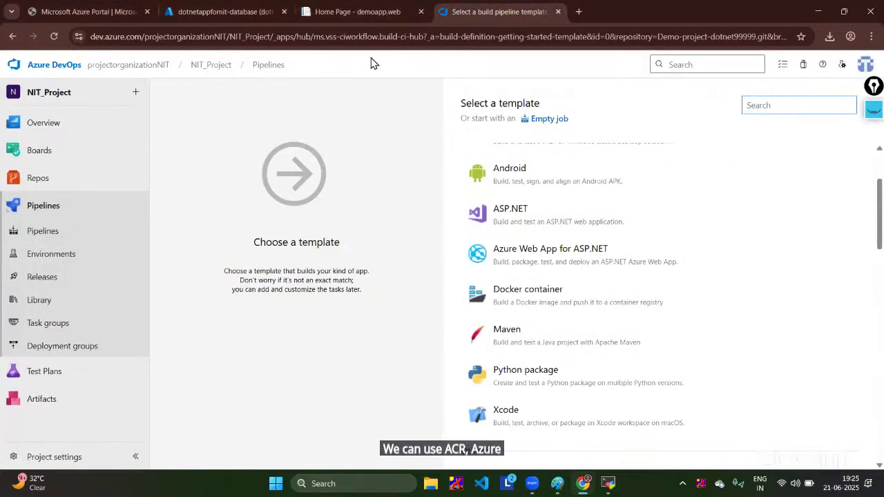
{"action": "left_click", "coordinate": [55, 210]}
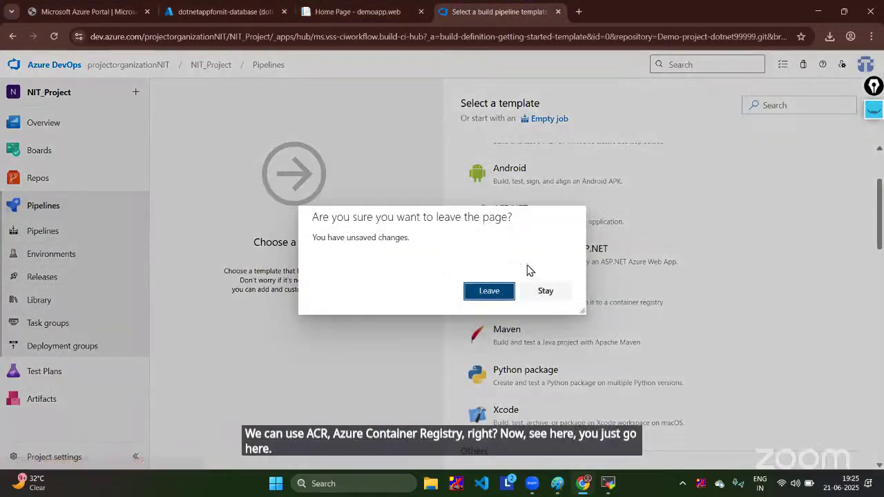
{"action": "left_click", "coordinate": [494, 292]}
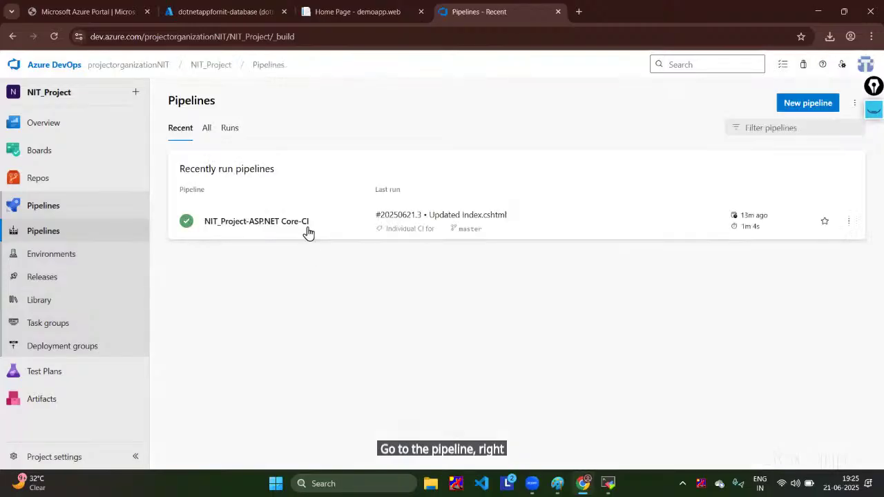
{"action": "left_click", "coordinate": [304, 222]}
{"action": "left_click", "coordinate": [757, 103]}
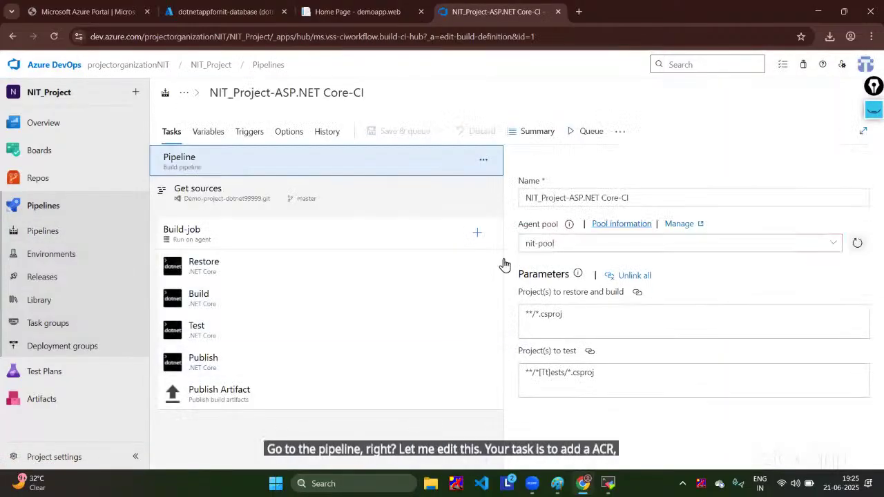
Step: Search the task catalogue for 'container' and add the Docker task to Build-job
{"action": "left_click", "coordinate": [477, 232]}
{"action": "scroll", "coordinate": [666, 300], "scroll_direction": "down", "scroll_amount": 10}
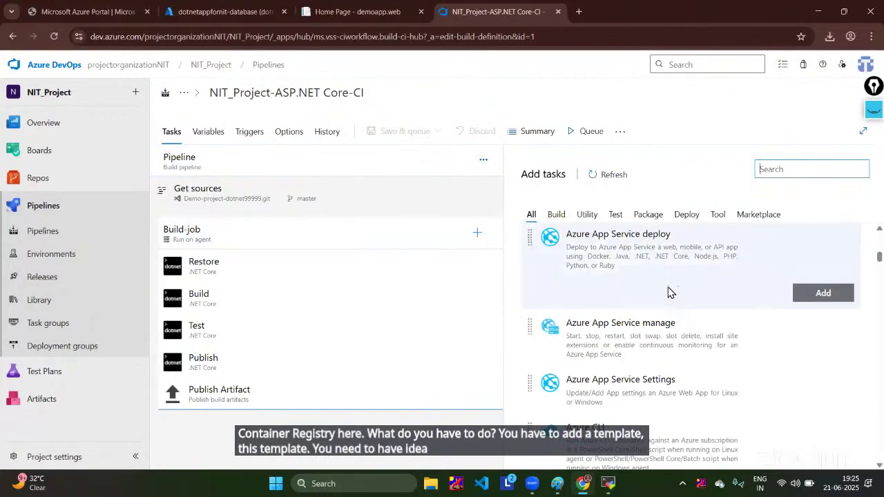
{"action": "scroll", "coordinate": [649, 303], "scroll_direction": "down", "scroll_amount": 5}
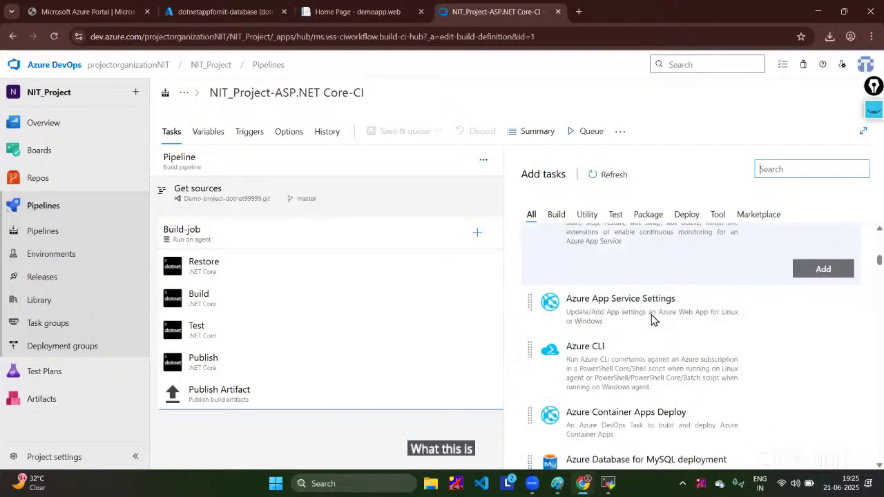
{"action": "left_click", "coordinate": [773, 177]}
{"action": "type", "text": "container"}
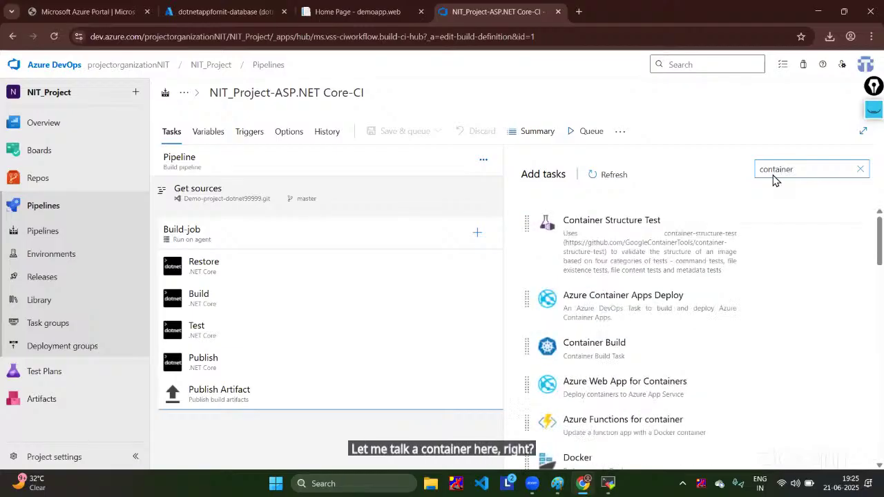
{"action": "scroll", "coordinate": [748, 303], "scroll_direction": "down", "scroll_amount": 3}
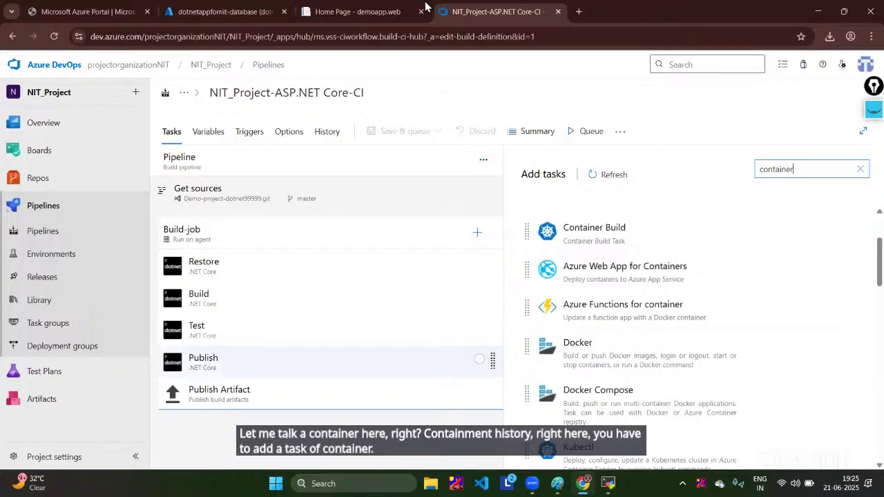
{"action": "mouse_move", "coordinate": [642, 361]}
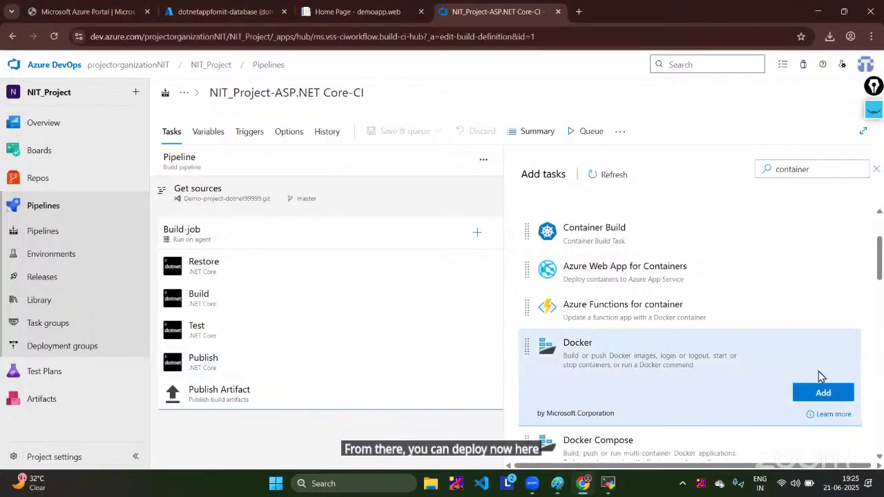
{"action": "left_click", "coordinate": [823, 393]}
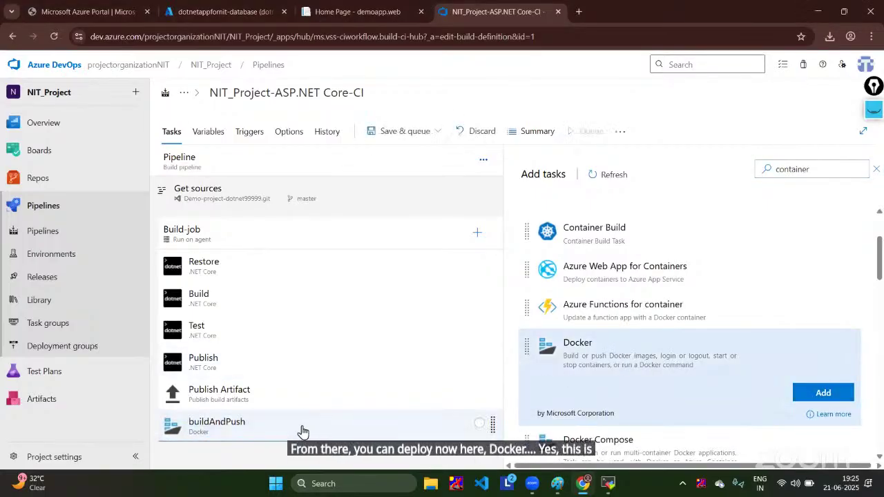
Step: Set the Docker task to buildAndPush, check the Container registry list, then go to the Azure portal
{"action": "left_click", "coordinate": [300, 428]}
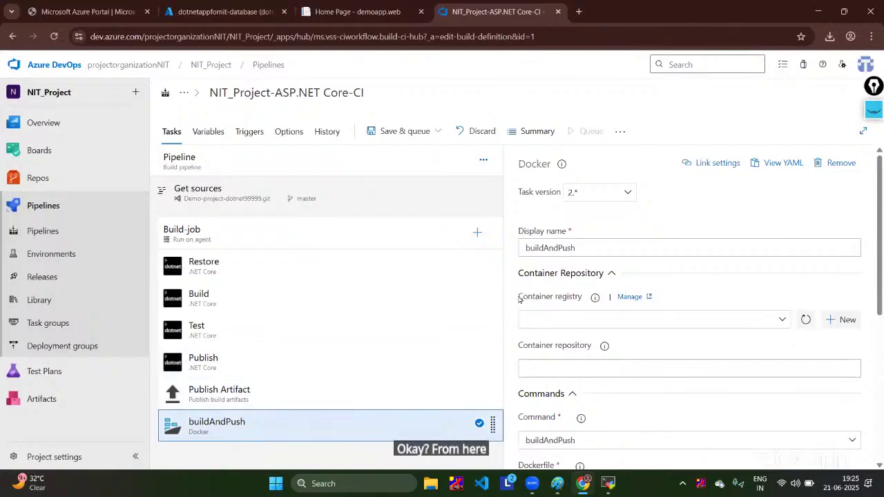
{"action": "left_click_drag", "start_coordinate": [519, 297], "coordinate": [610, 304]}
{"action": "left_click", "coordinate": [780, 320]}
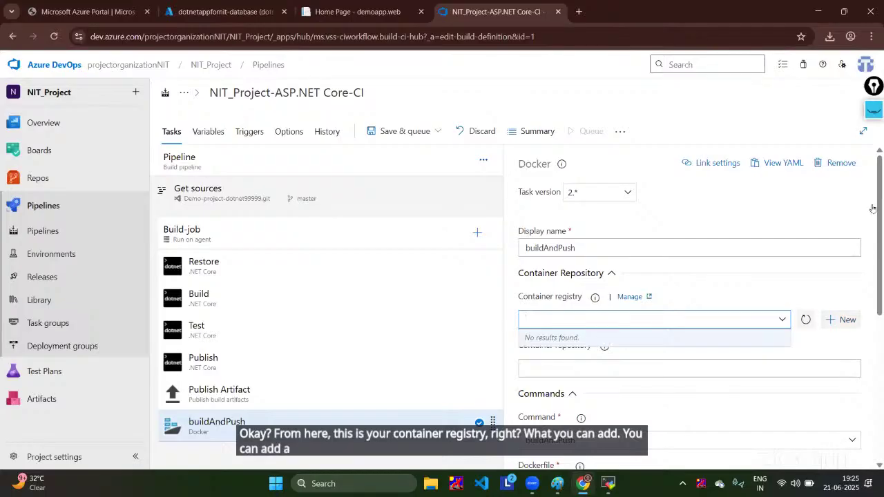
{"action": "left_click", "coordinate": [221, 11]}
{"action": "left_click", "coordinate": [364, 62]}
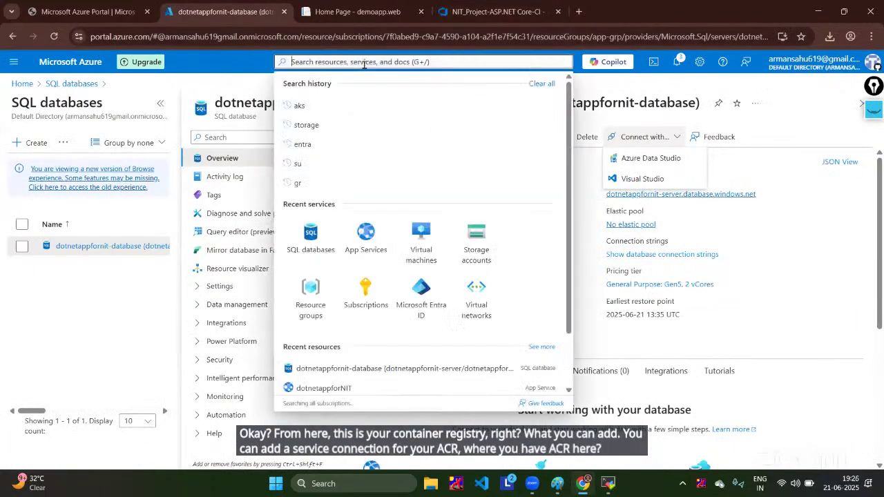
Step: Open Container registries through All services > Containers, showing no registries yet
{"action": "left_click", "coordinate": [23, 83]}
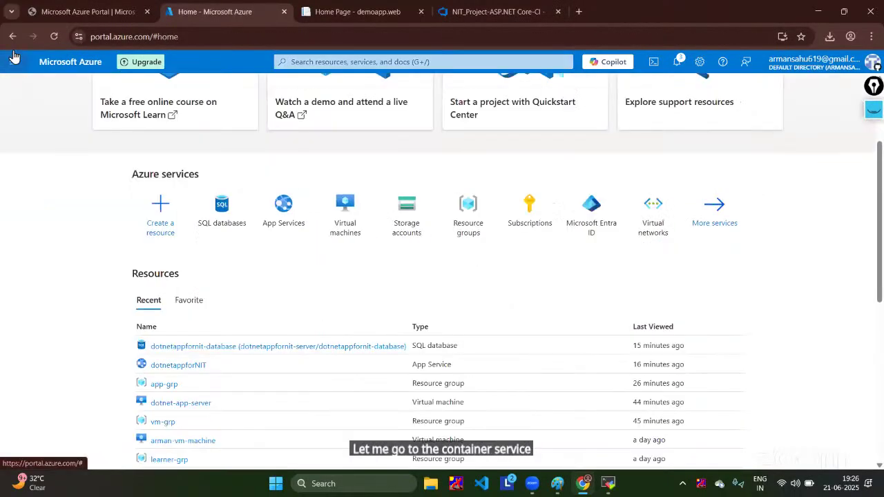
{"action": "left_click", "coordinate": [14, 61]}
{"action": "left_click", "coordinate": [36, 138]}
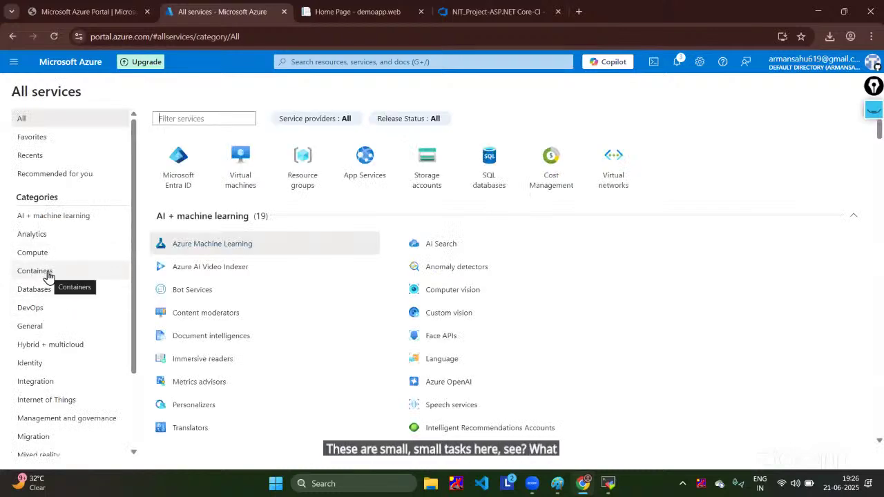
{"action": "left_click", "coordinate": [48, 277]}
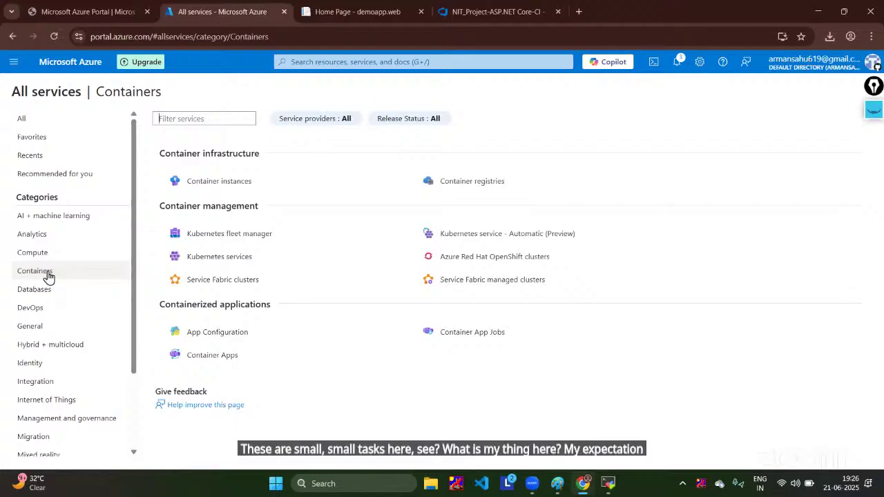
{"action": "left_click", "coordinate": [444, 185]}
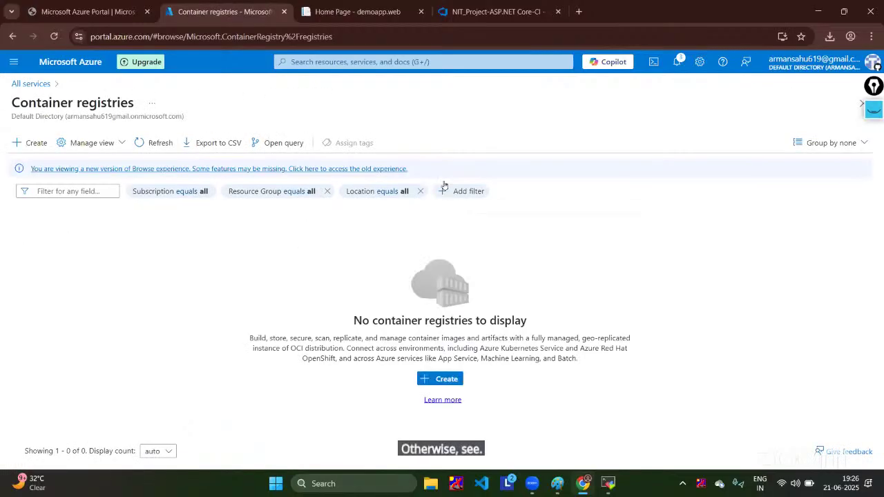
Step: Open the Create container registry form on its Basics tab
{"action": "left_click", "coordinate": [36, 143]}
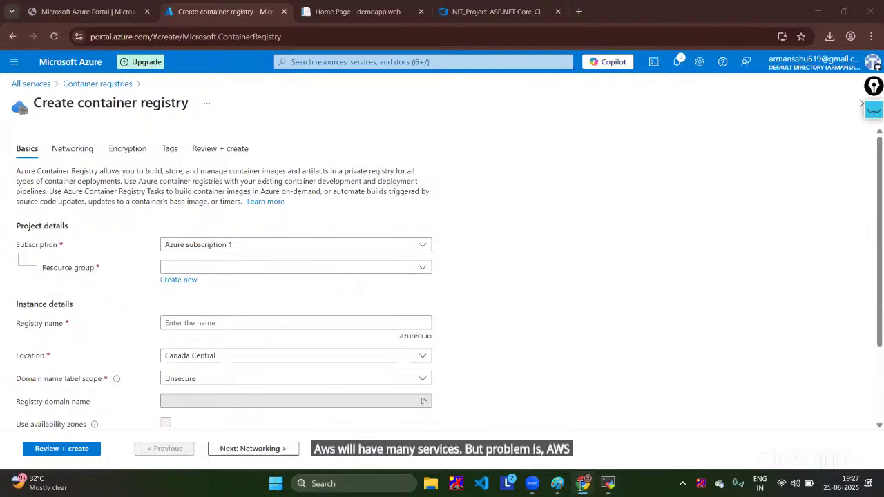
{"action": "left_click", "coordinate": [584, 484]}
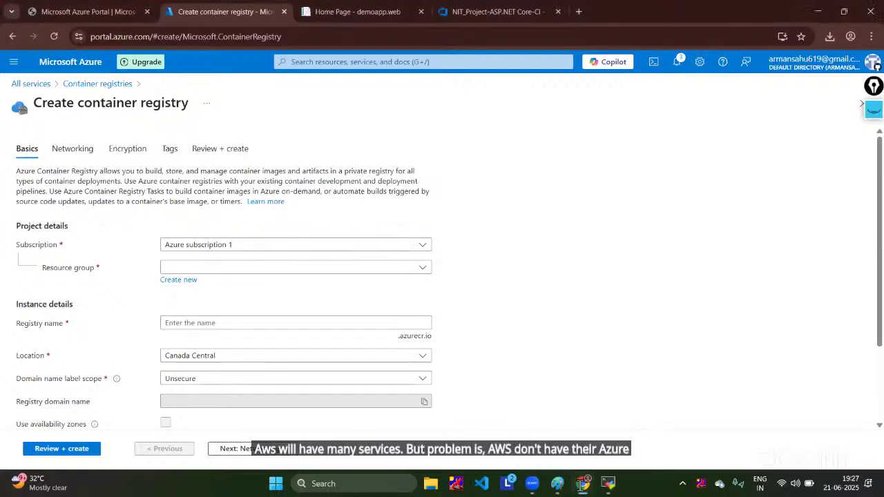
Step: Switch past the demoapp.web tab back to the NIT_Project-ASP.NET Core-CI pipeline editor
{"action": "left_click", "coordinate": [318, 9]}
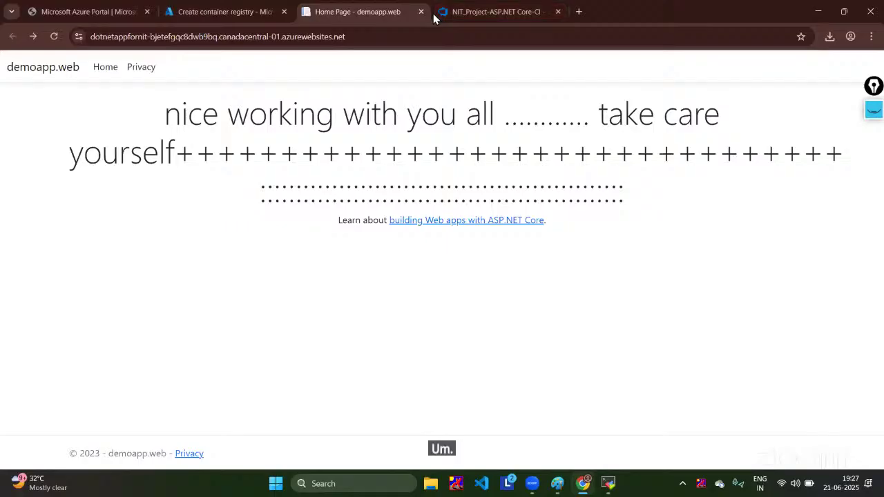
{"action": "left_click", "coordinate": [496, 11]}
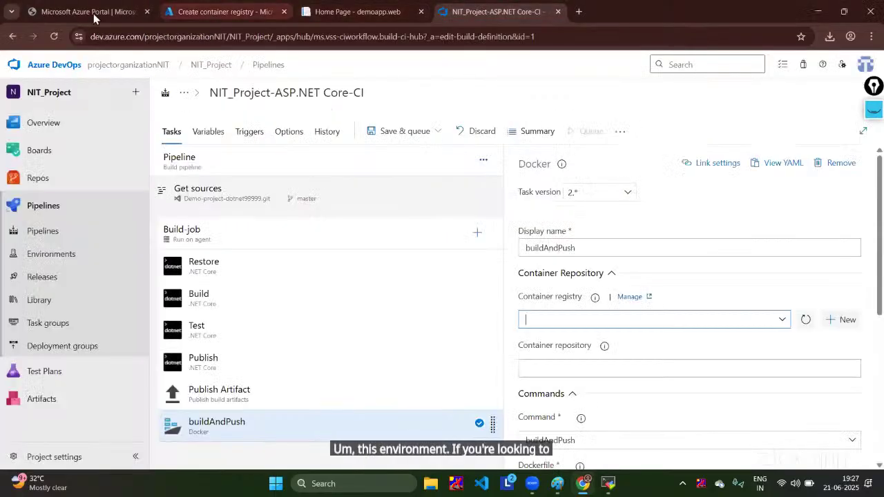
{"action": "mouse_move", "coordinate": [61, 153]}
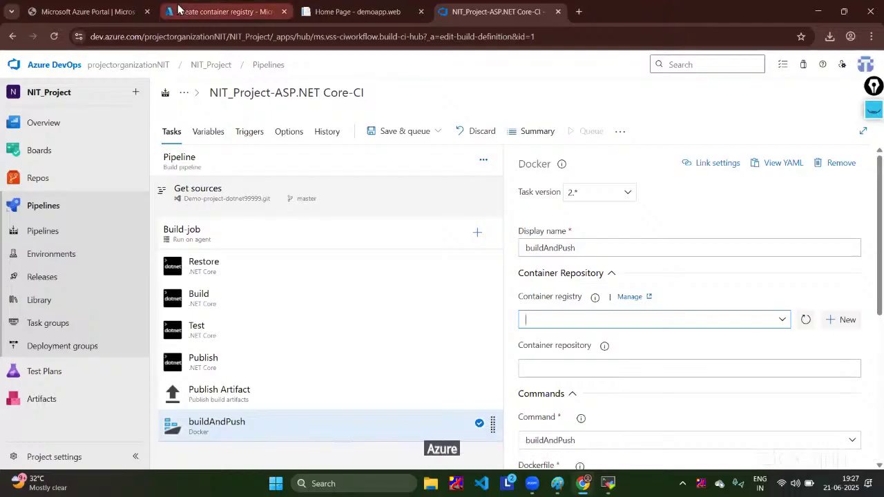
{"action": "left_click", "coordinate": [219, 12]}
{"action": "left_click", "coordinate": [26, 84]}
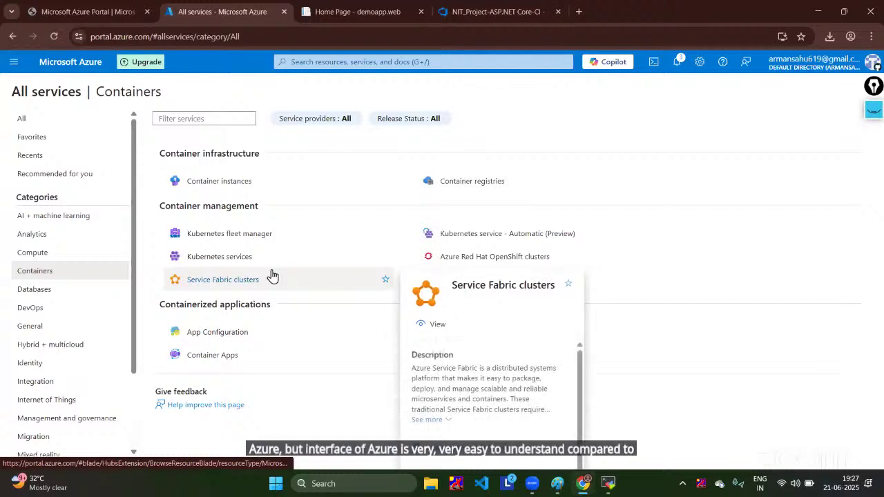
{"action": "left_click", "coordinate": [21, 118]}
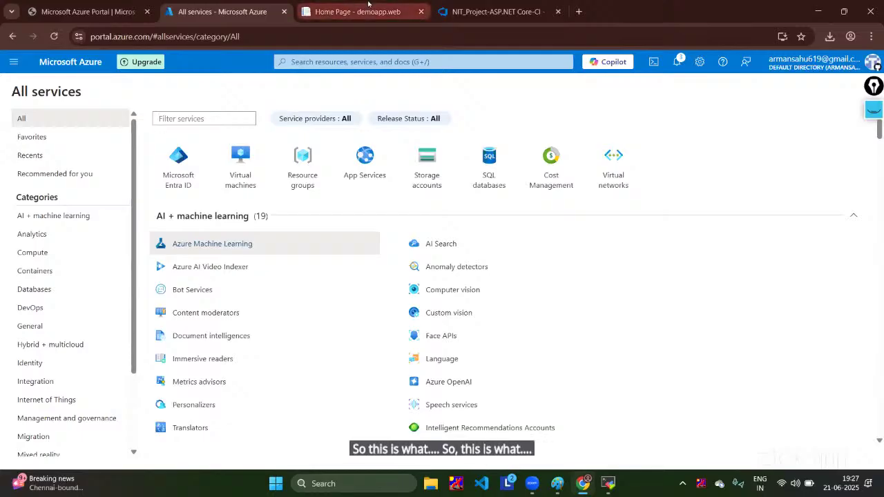
{"action": "left_click", "coordinate": [484, 11]}
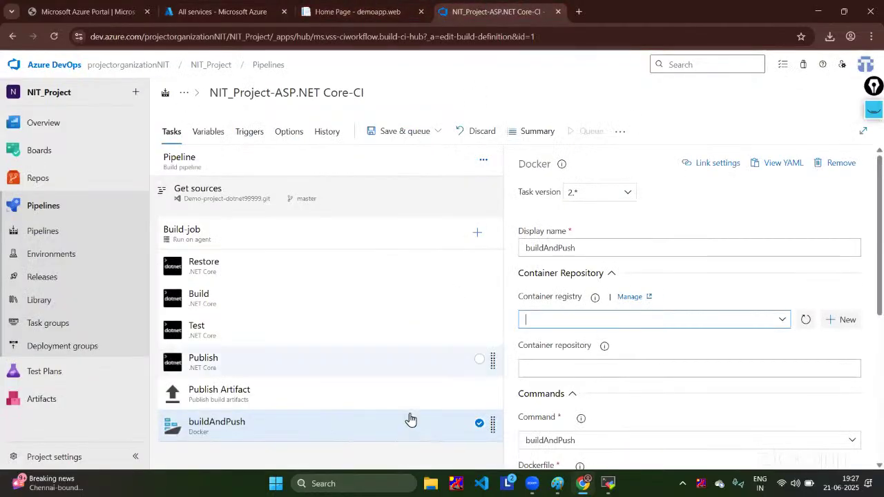